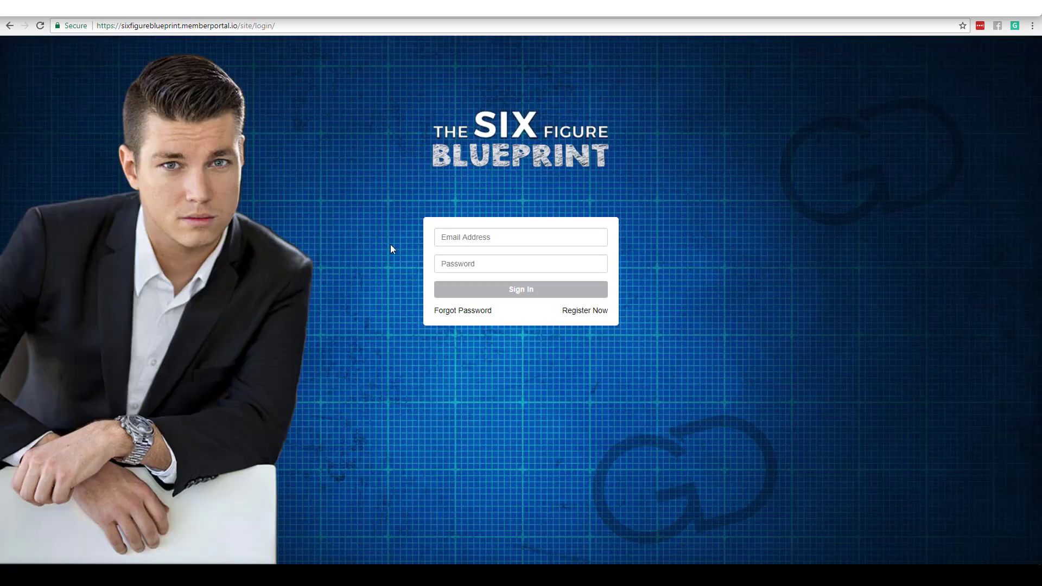
# Step: Sign in with the member's e-mail address and password, then re-enter the e-mail in the login field
pyautogui.click(444, 238)
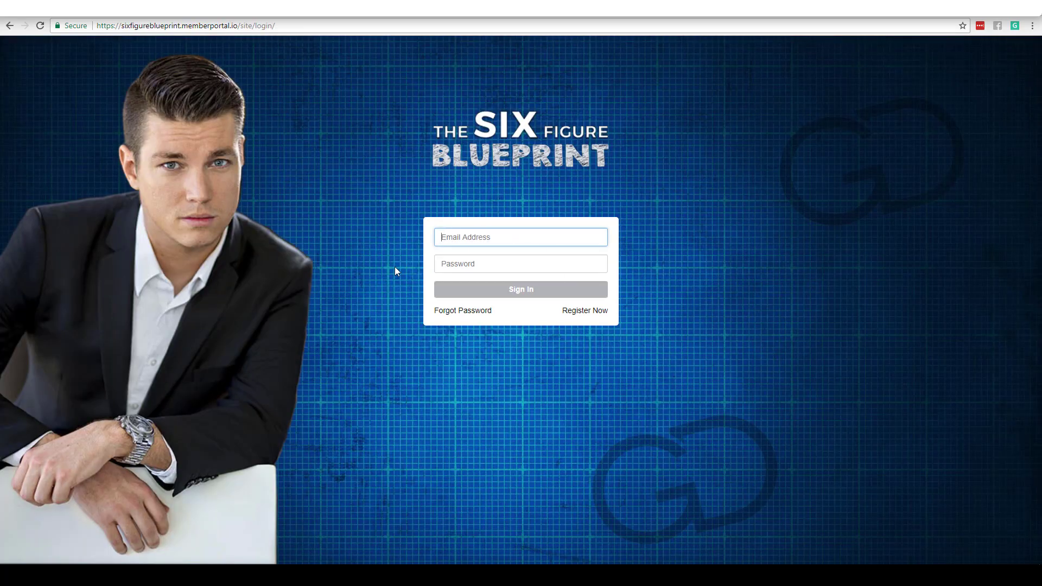
pyautogui.write('chad')
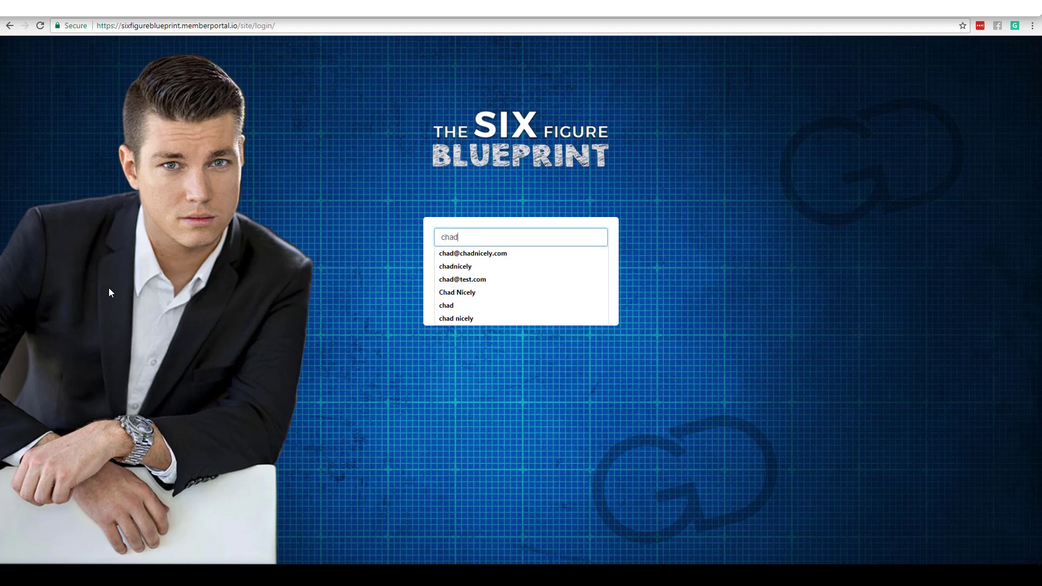
pyautogui.write('@test.com')
pyautogui.press('Tab')
pyautogui.write('test')
pyautogui.press('Return')
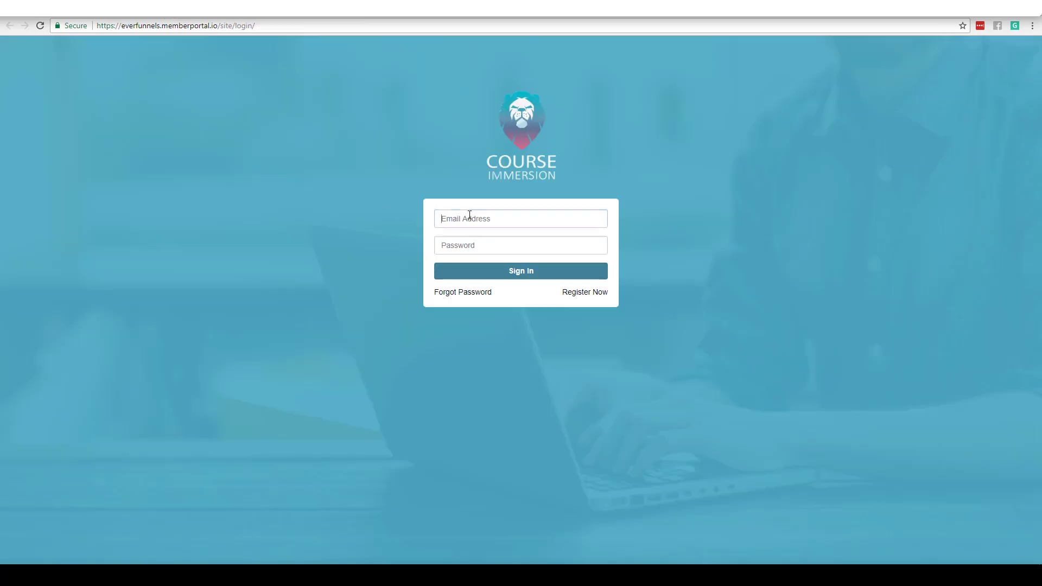
pyautogui.click(469, 215)
pyautogui.write('chad')
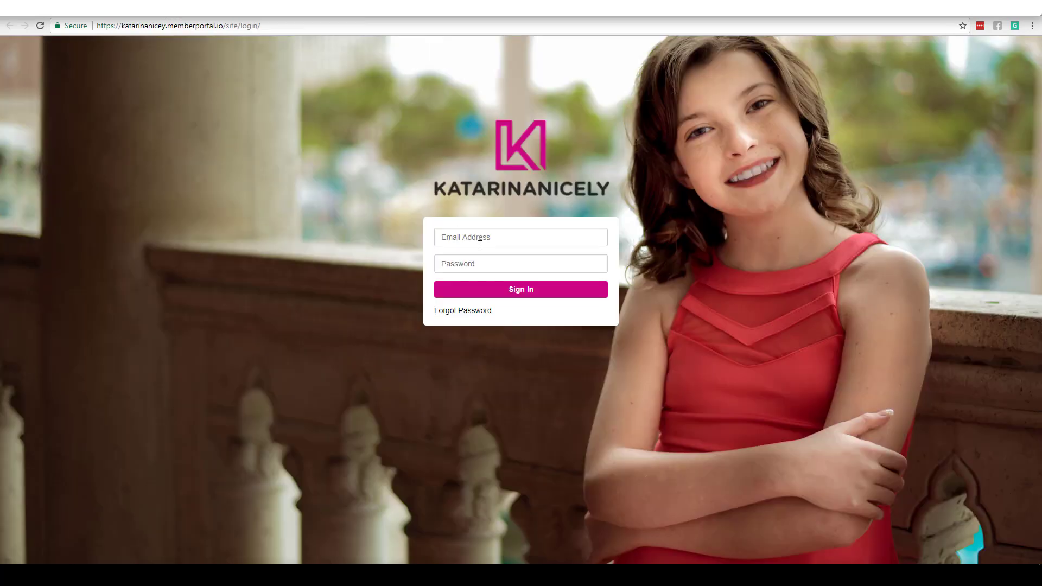
pyautogui.click(478, 234)
pyautogui.write('chad')
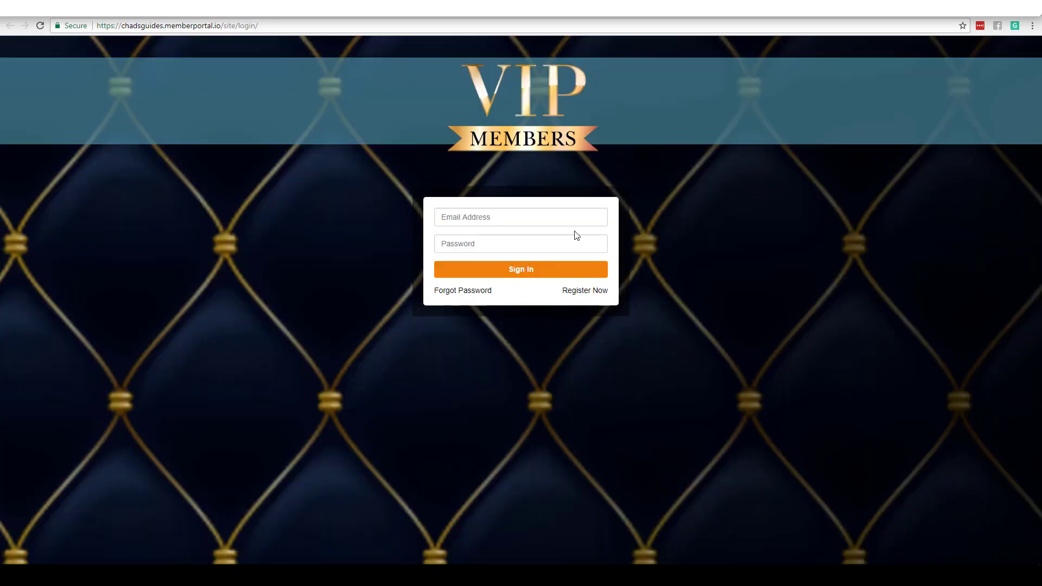
pyautogui.click(566, 220)
pyautogui.write('chad')
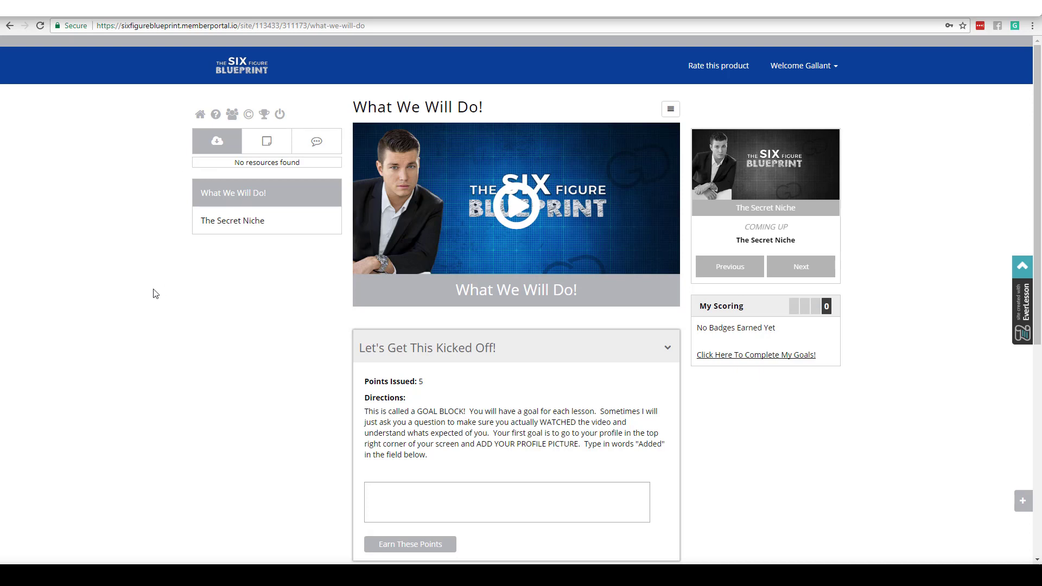
# Step: Collapse the Let's Get This Kicked Off! goal, check the Live Newsfeed, and open the leaderboard in a new tab
pyautogui.click(667, 349)
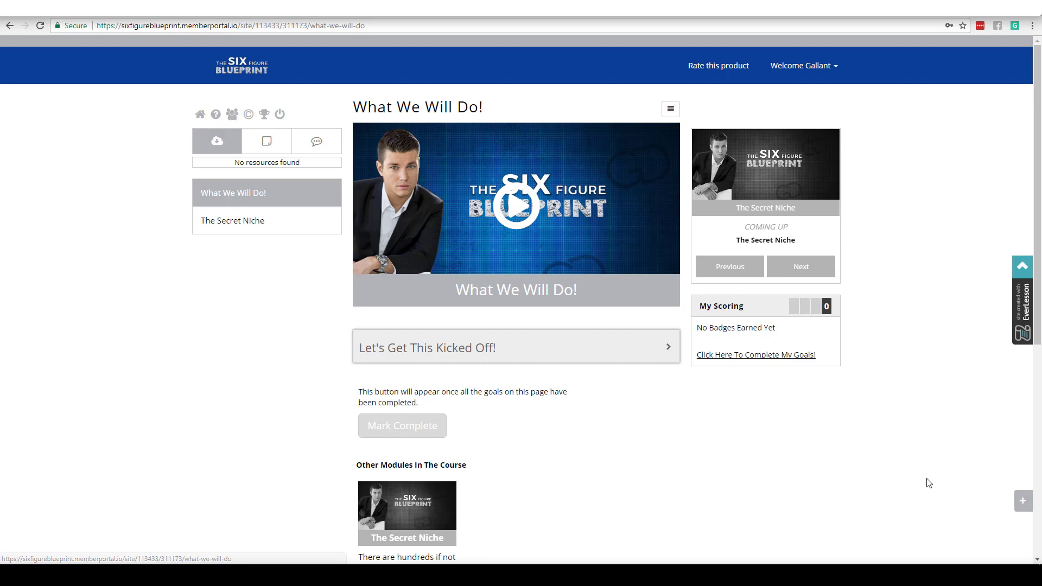
pyautogui.click(1021, 502)
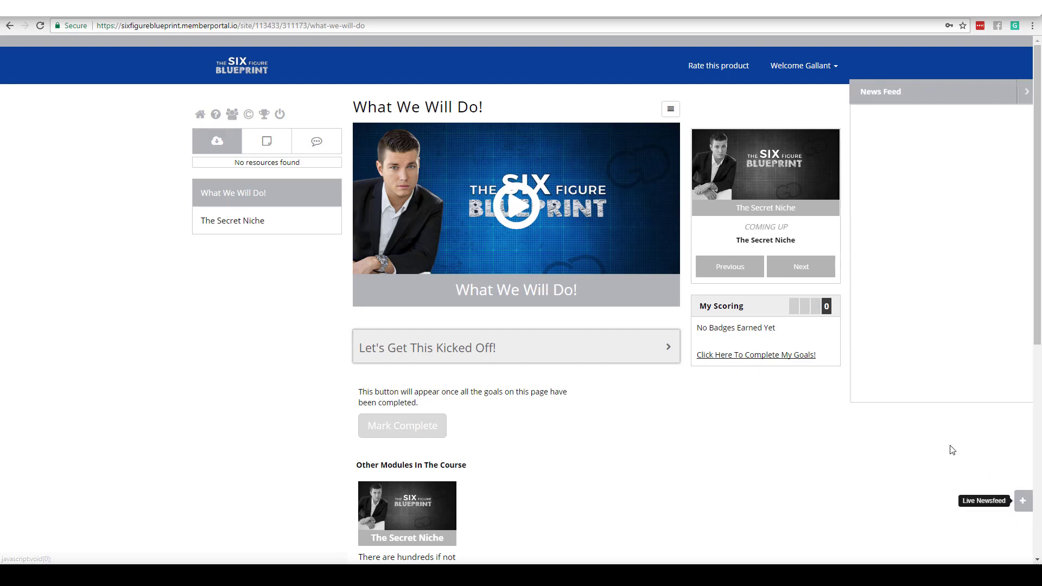
pyautogui.click(1022, 95)
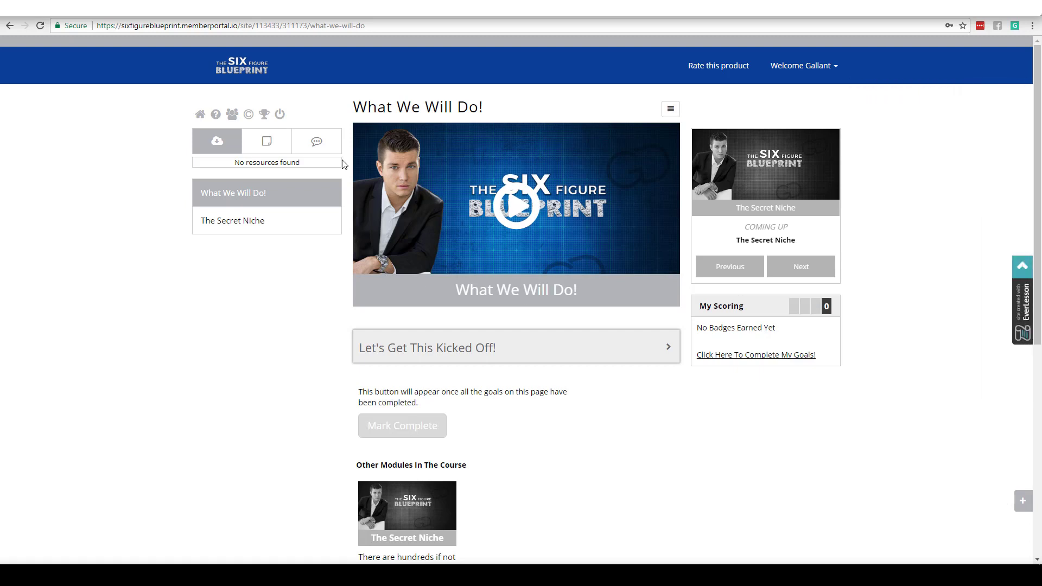
pyautogui.rightClick(265, 117)
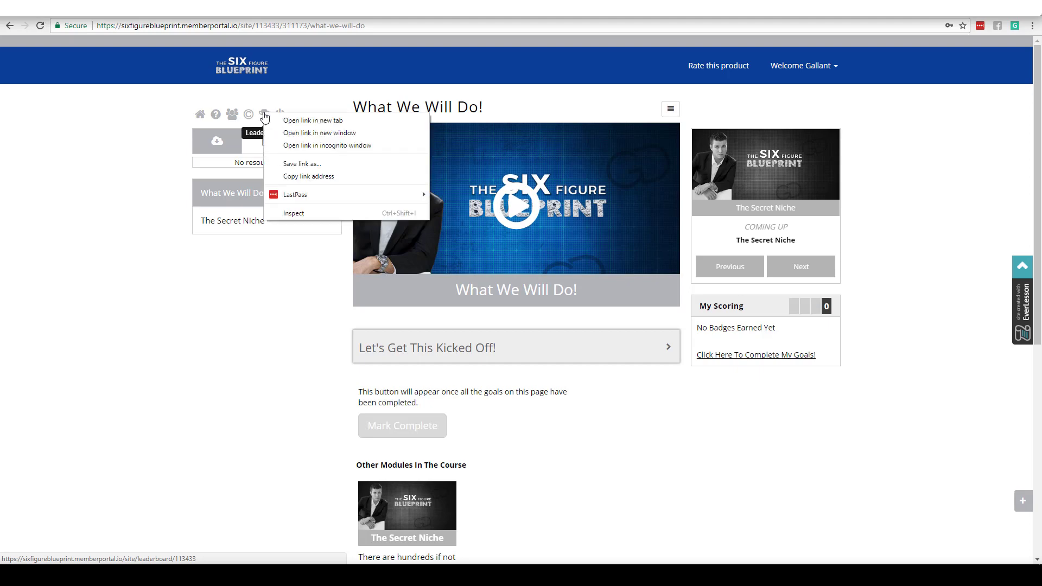
pyautogui.click(304, 120)
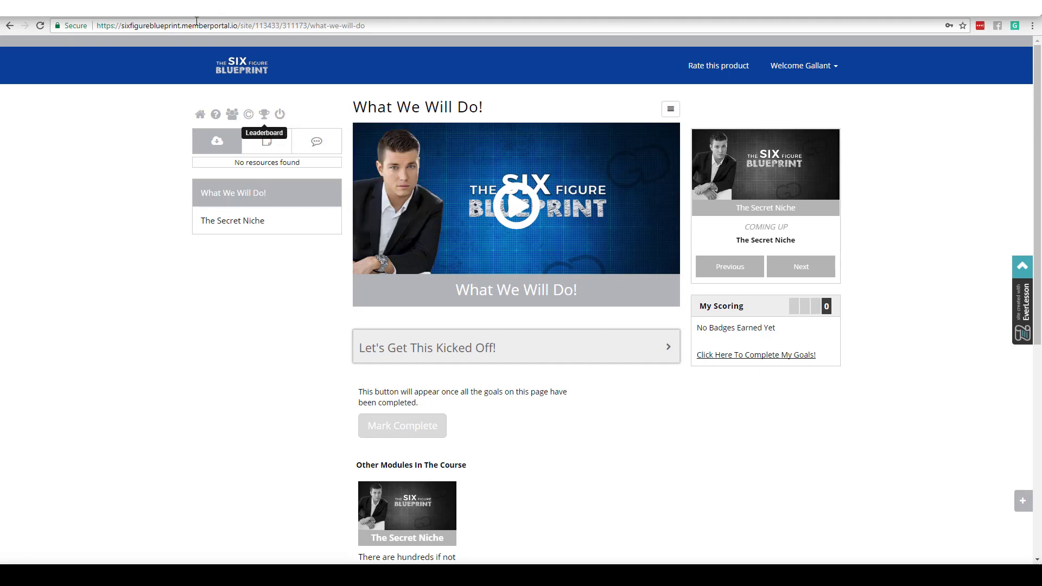
pyautogui.click(166, 16)
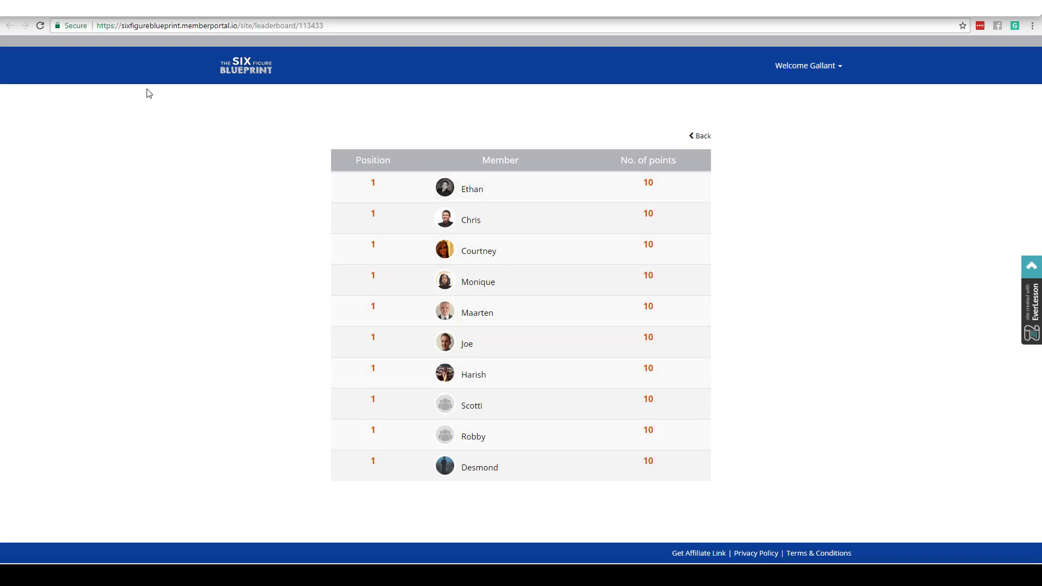
pyautogui.click(85, 11)
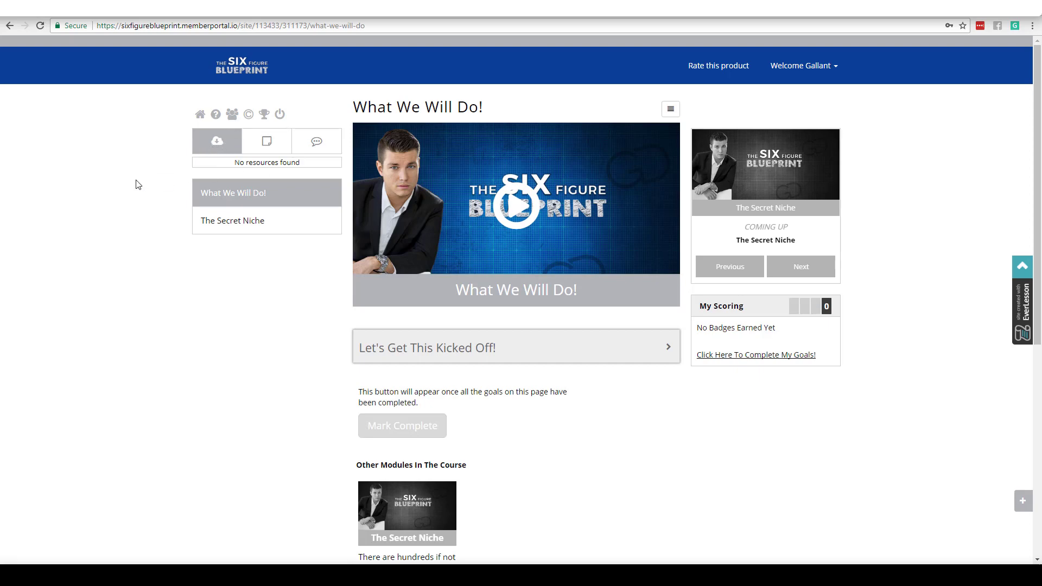
# Step: Open the lesson Notes and pause the intro video at 00:01
pyautogui.click(265, 141)
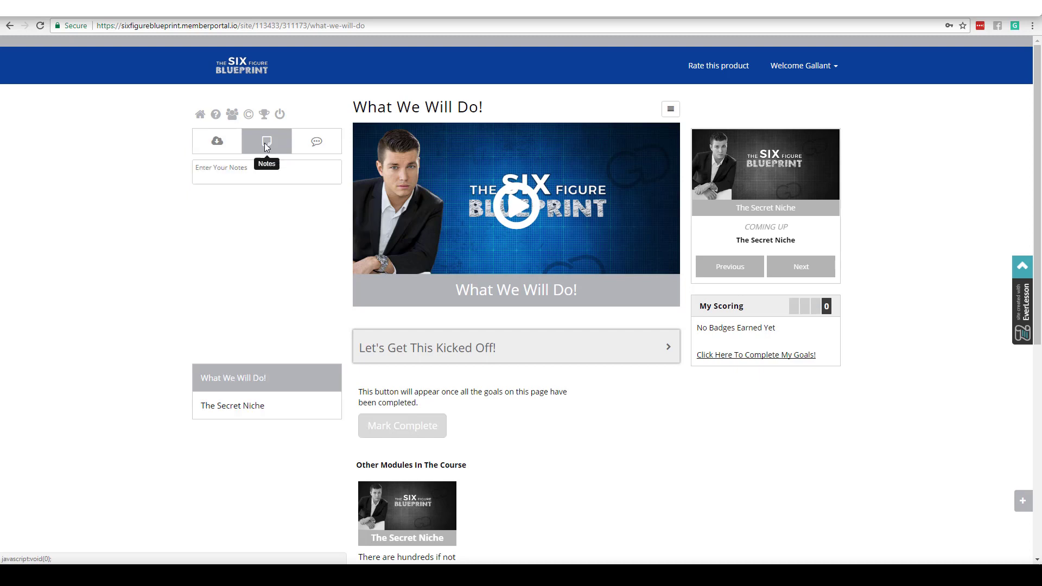
pyautogui.click(212, 179)
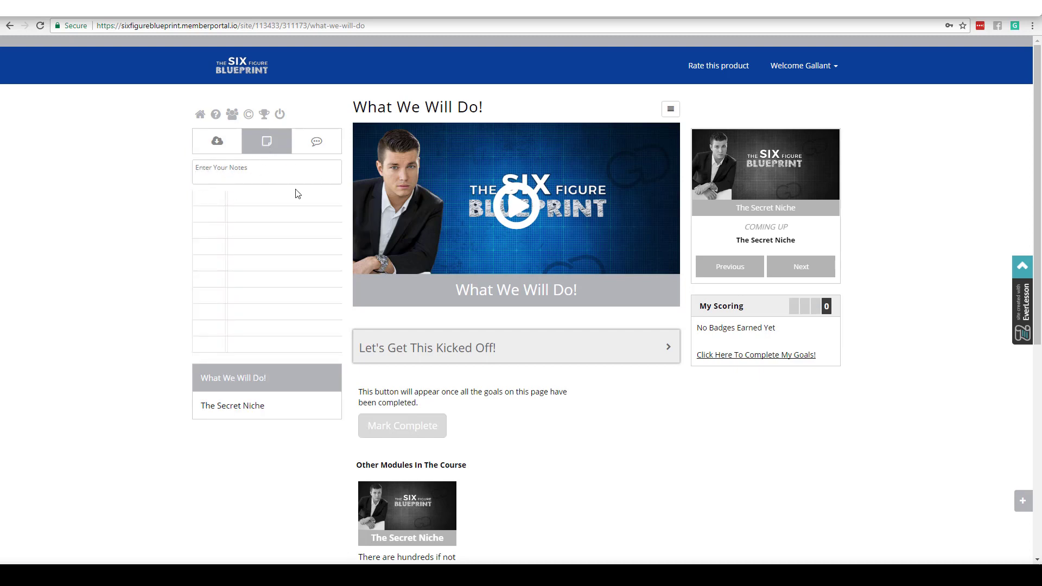
pyautogui.click(524, 191)
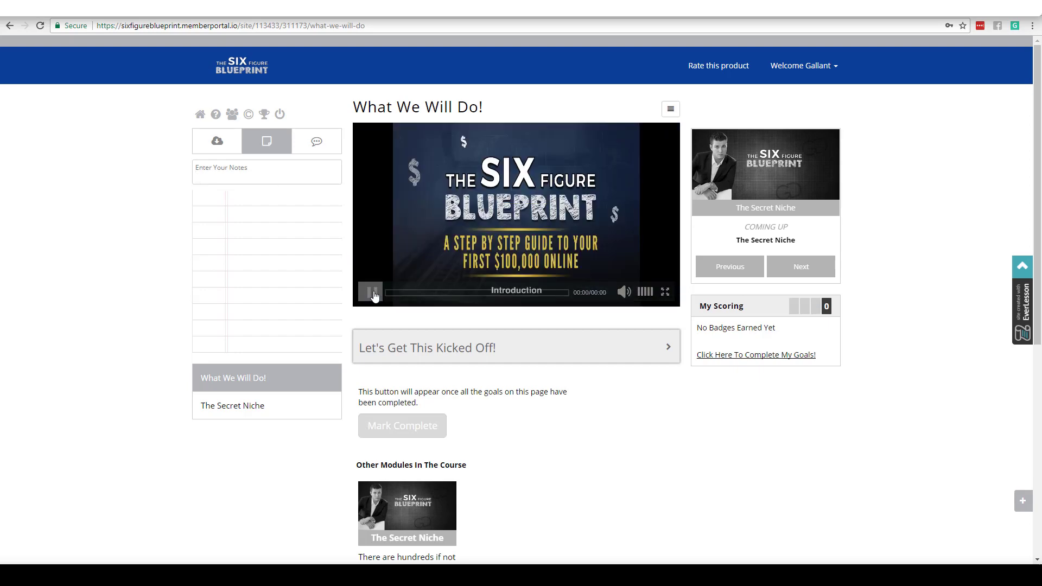
pyautogui.click(372, 294)
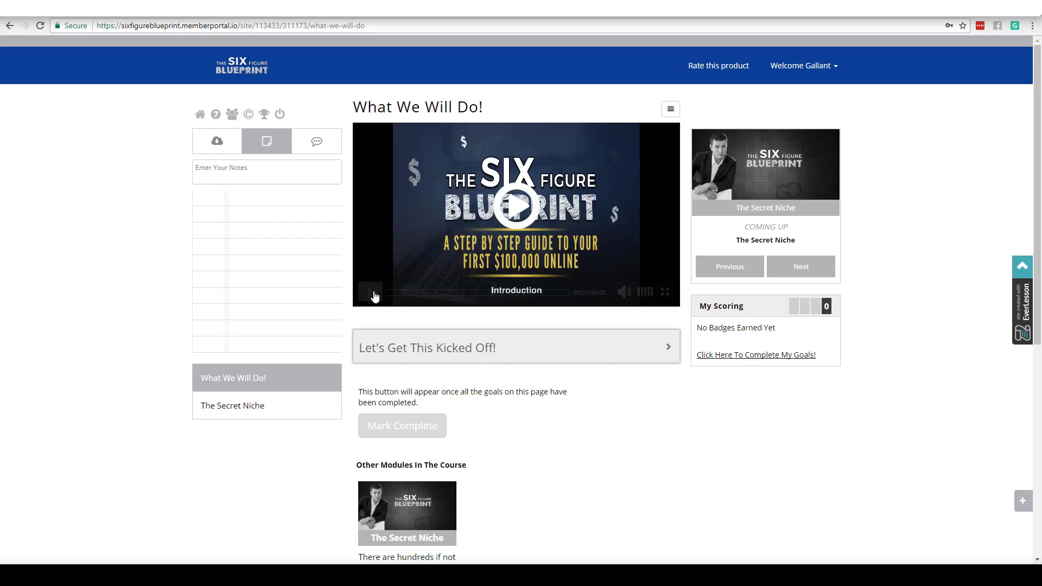
# Step: Save the note 'whats going on' at 00:01, then show the Discussions panel
pyautogui.click(246, 163)
pyautogui.write('whats going on')
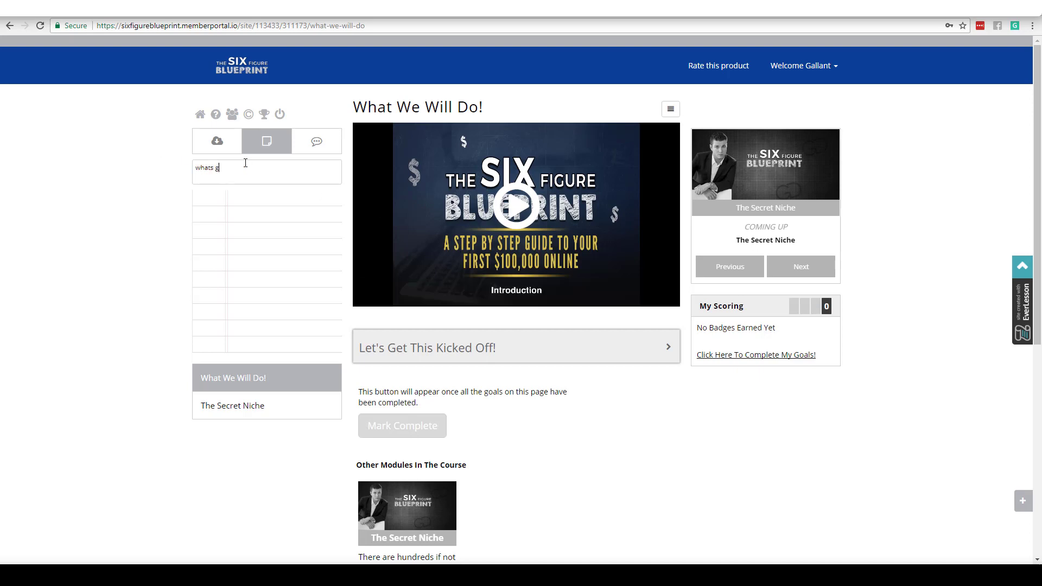
pyautogui.press('Return')
pyautogui.moveTo(582, 214)
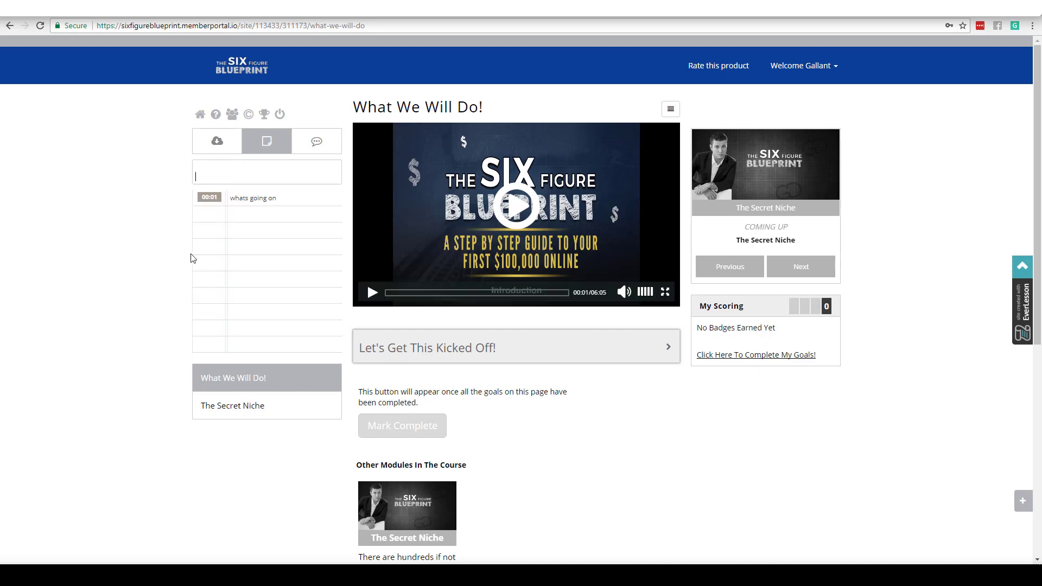
pyautogui.click(317, 142)
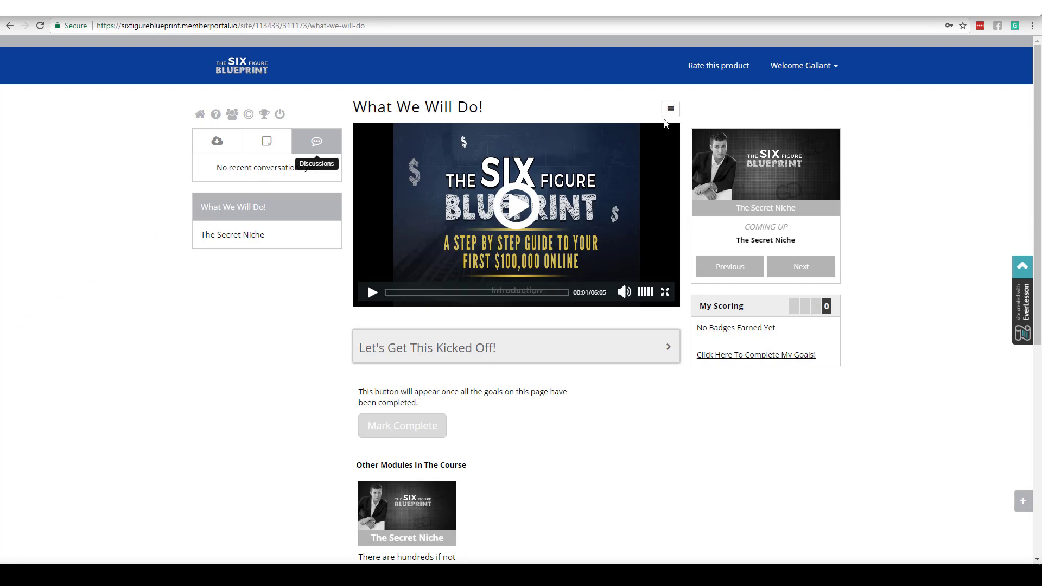
# Step: Toggle the video to full width and back, then expand the Let's Get This Kicked Off! goal's answer field
pyautogui.click(670, 109)
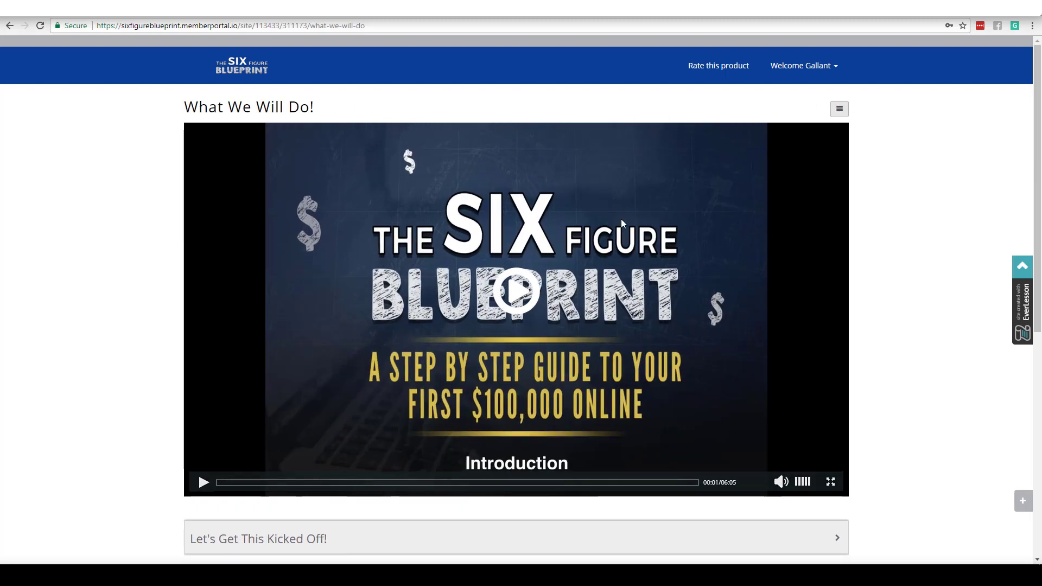
pyautogui.click(838, 109)
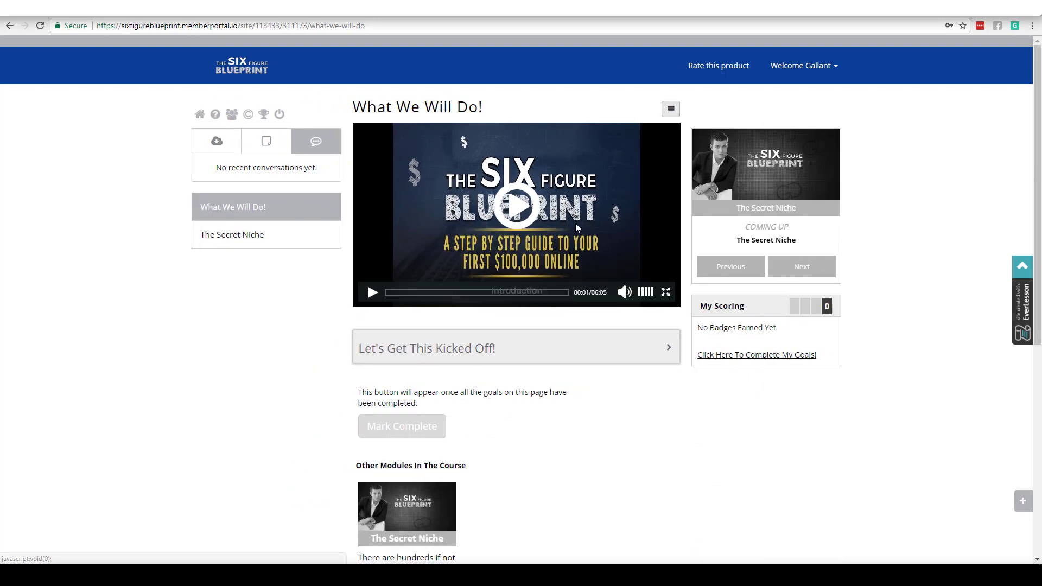
pyautogui.click(667, 347)
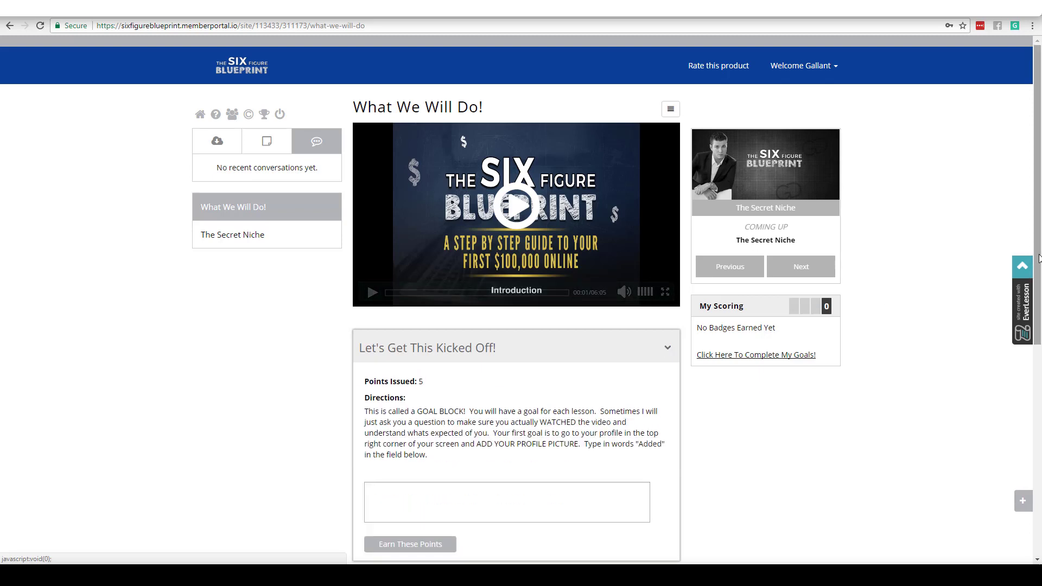
pyautogui.scroll(-2, 1039, 258)
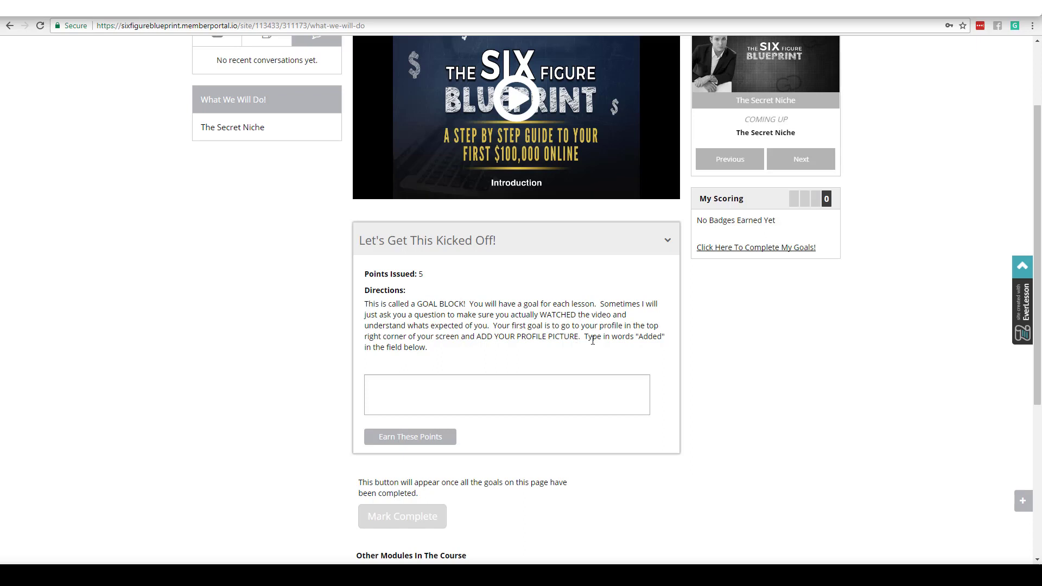
pyautogui.click(439, 400)
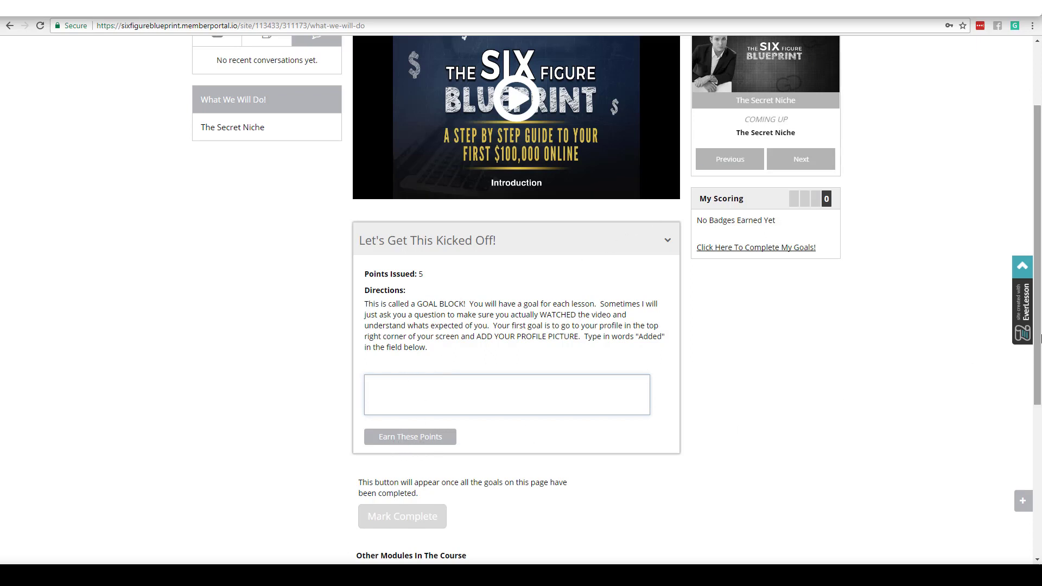
pyautogui.moveTo(1036, 340); pyautogui.dragTo(1038, 342)
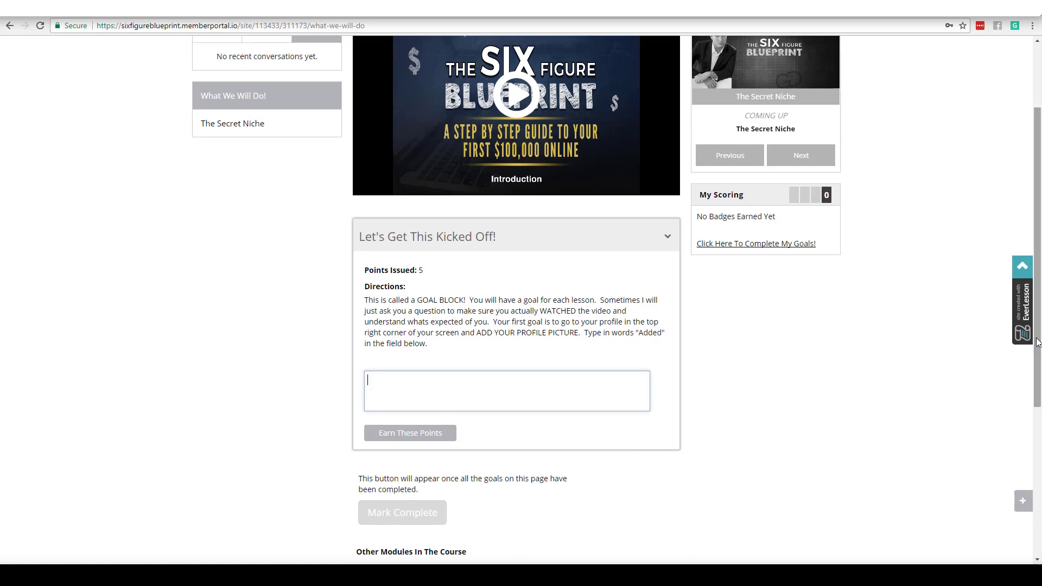
pyautogui.moveTo(1038, 342); pyautogui.dragTo(1038, 443)
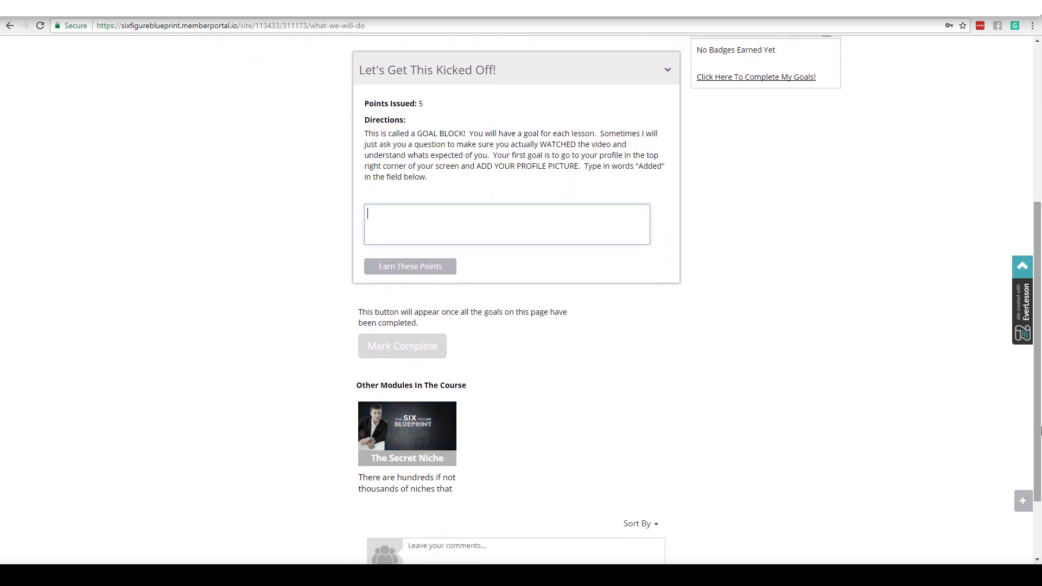
# Step: Post the comment 'Loving this!' at the bottom of the What We Will Do! lesson
pyautogui.scroll(-2, 861, 488)
pyautogui.click(552, 470)
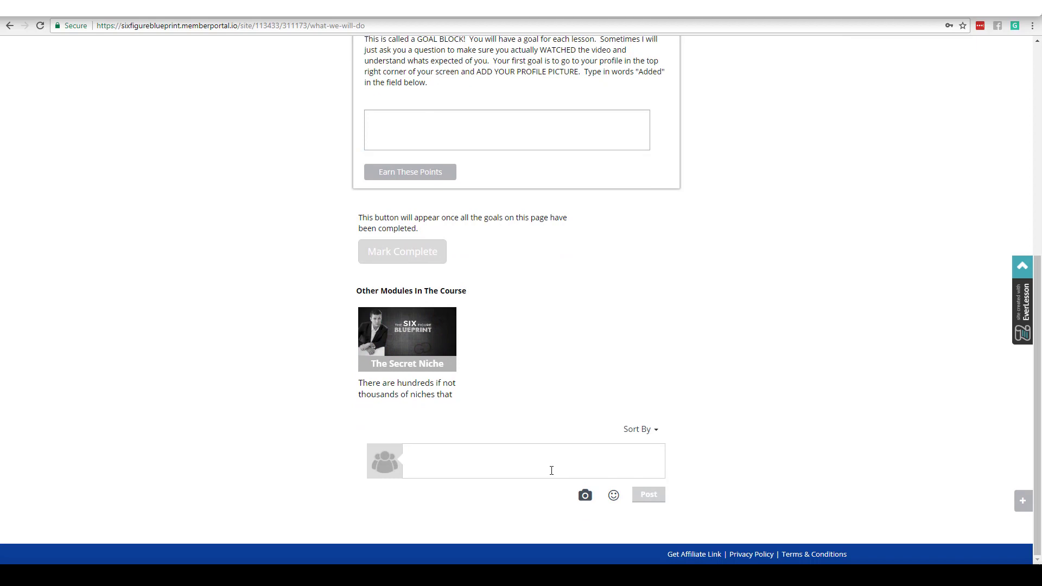
pyautogui.write('Loving this!')
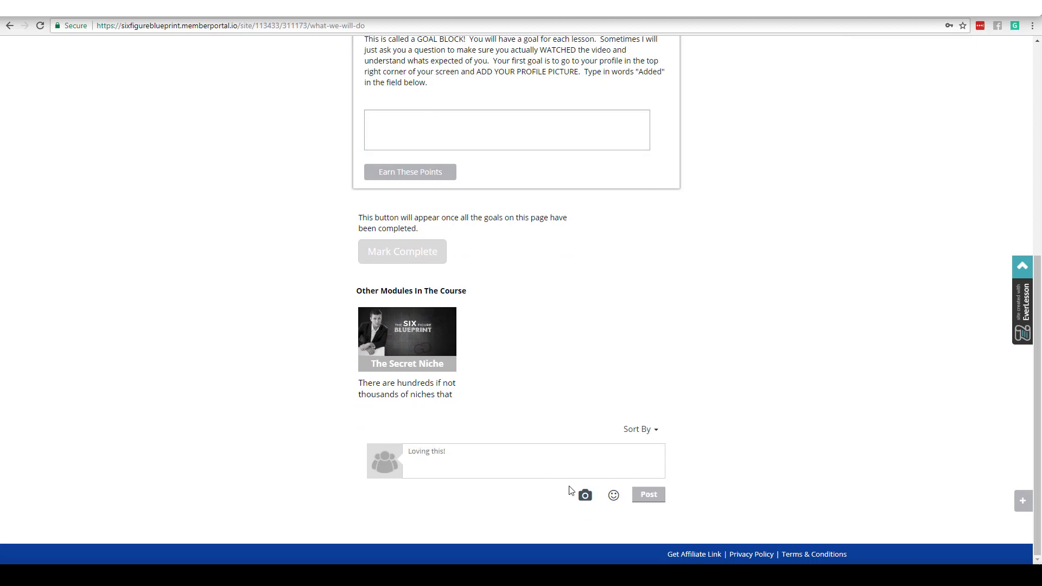
pyautogui.click(648, 494)
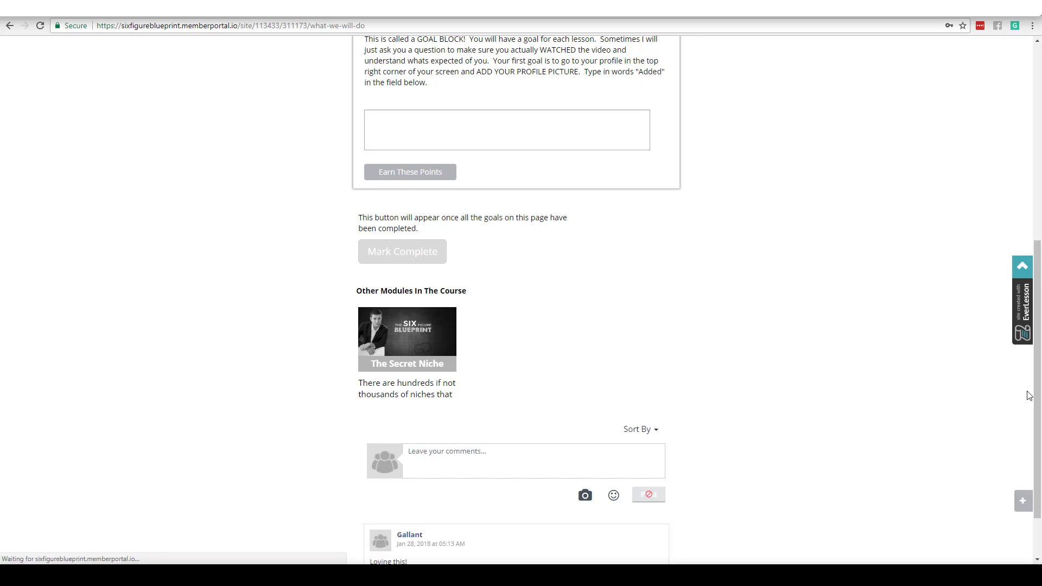
pyautogui.scroll(-2, 974, 385)
pyautogui.moveTo(1038, 459); pyautogui.dragTo(1025, 207)
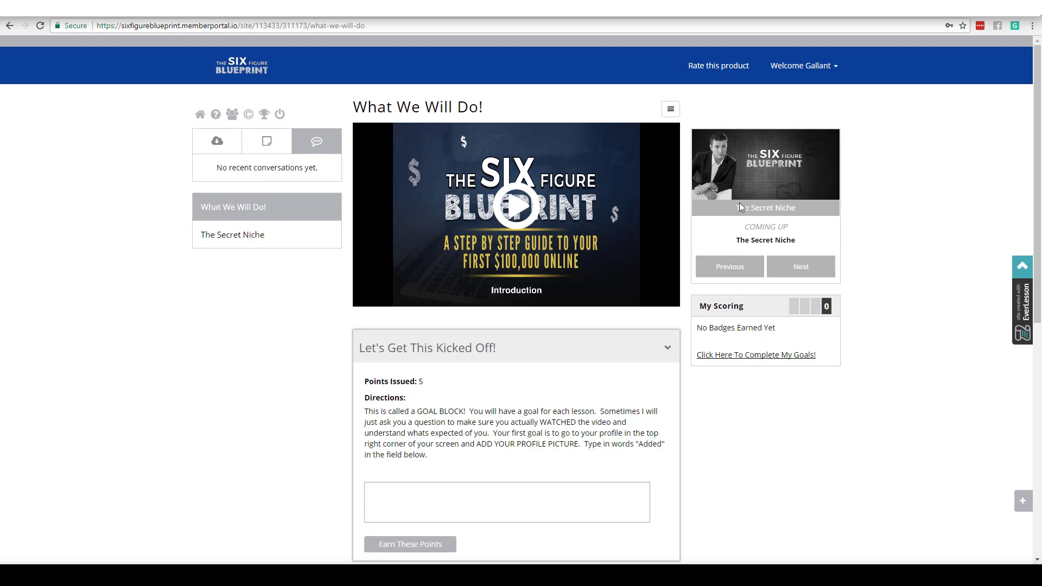
# Step: Go to The Secret Niche lesson and collapse its 'What are your 3-5 niches?' goal
pyautogui.click(803, 271)
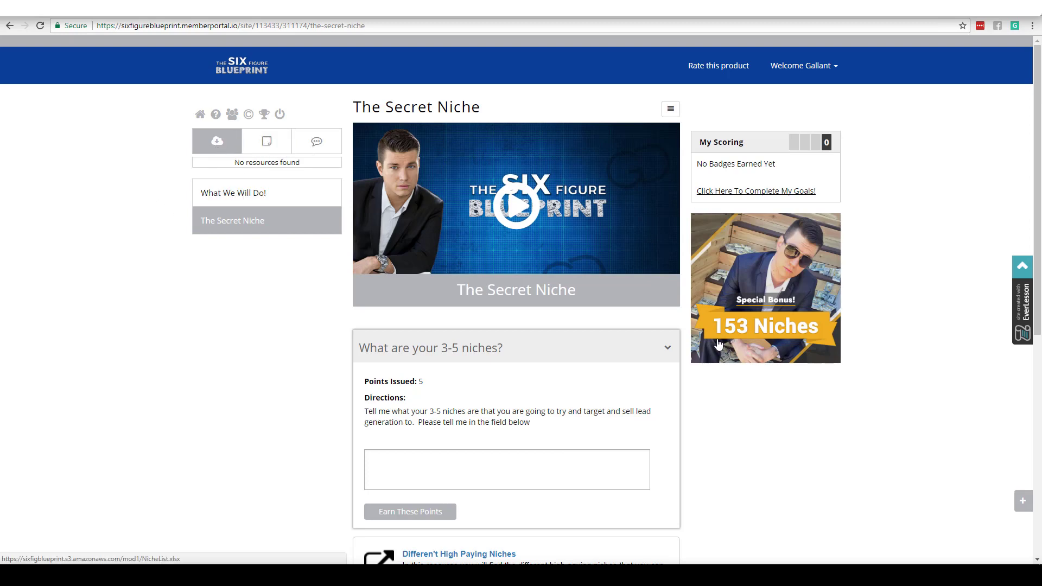
pyautogui.click(666, 349)
pyautogui.moveTo(1038, 222); pyautogui.dragTo(1038, 278)
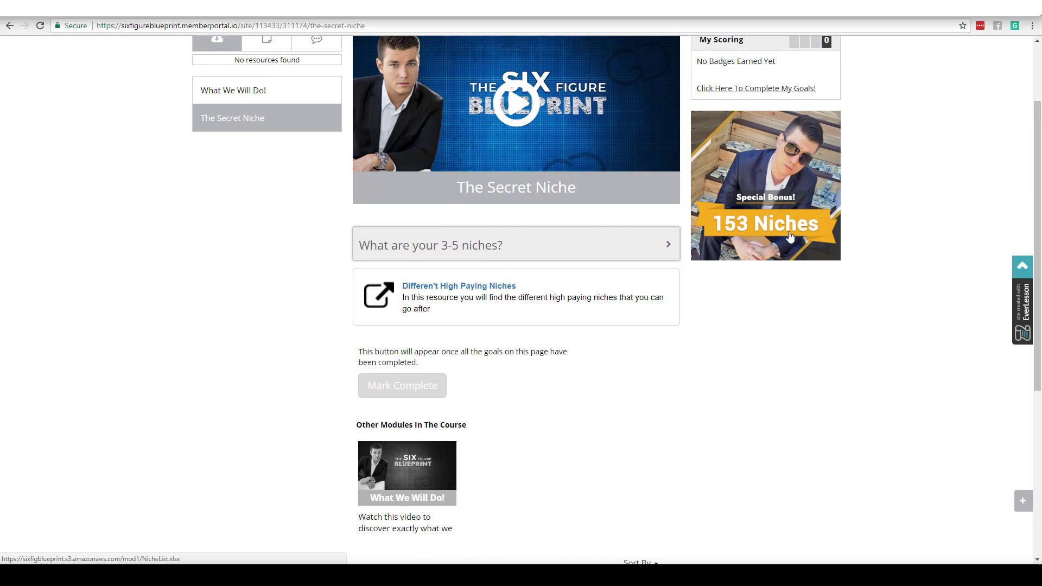
pyautogui.click(1033, 270)
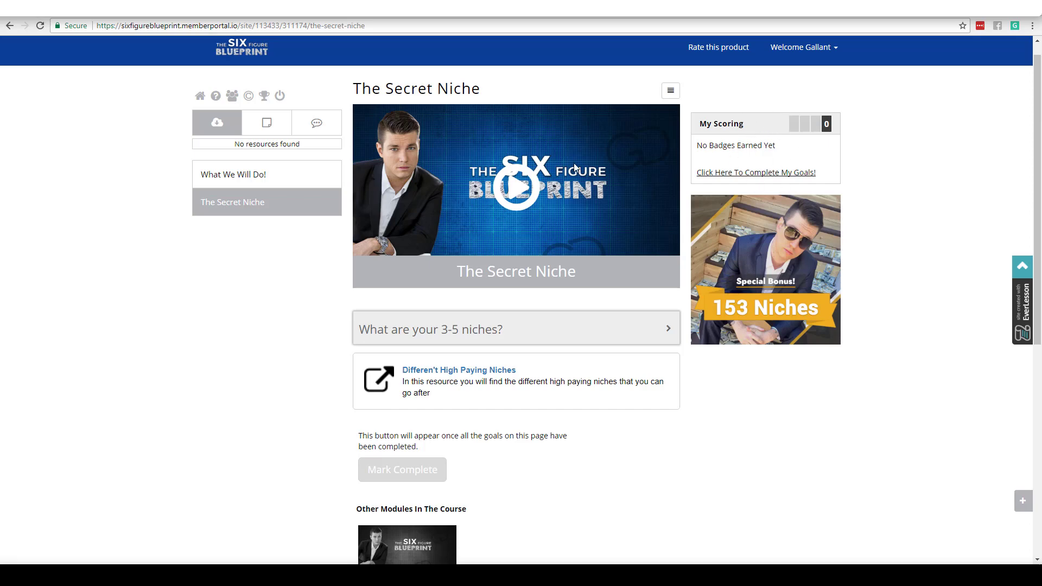
# Step: From the goals list, open Let's Get This Kicked Off! and focus its answer box
pyautogui.click(746, 173)
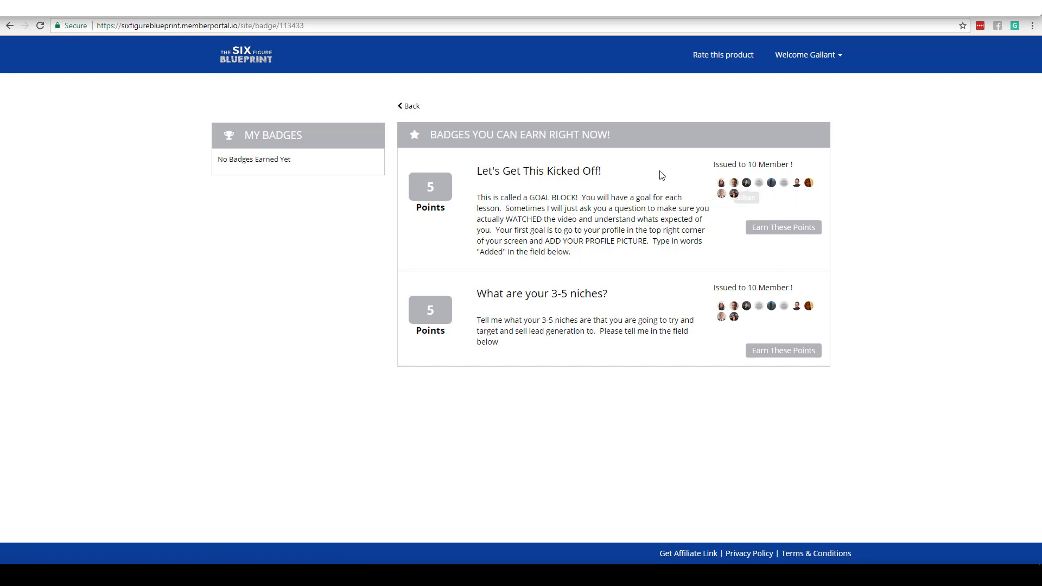
pyautogui.click(797, 231)
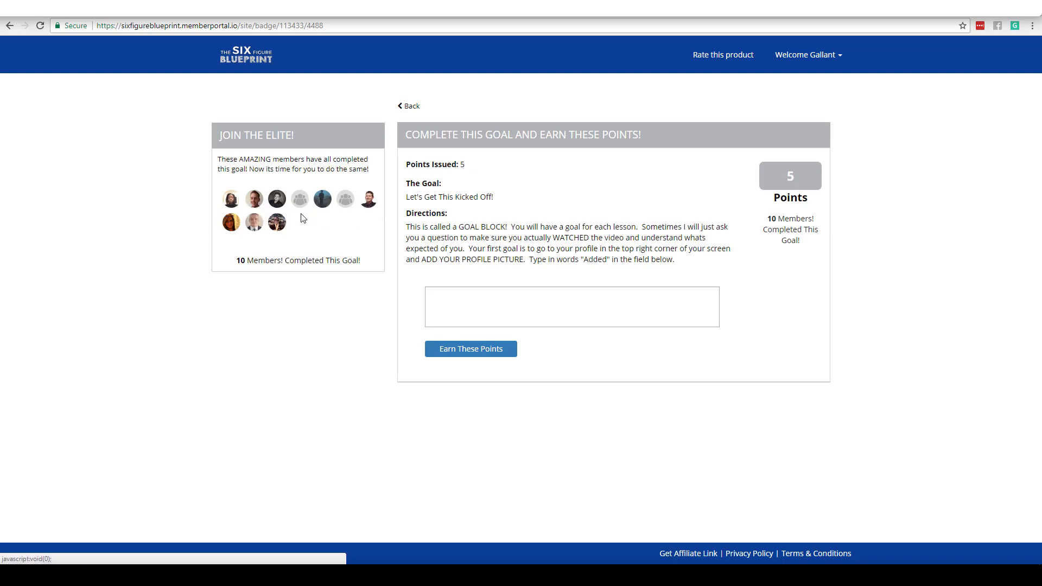
pyautogui.click(437, 324)
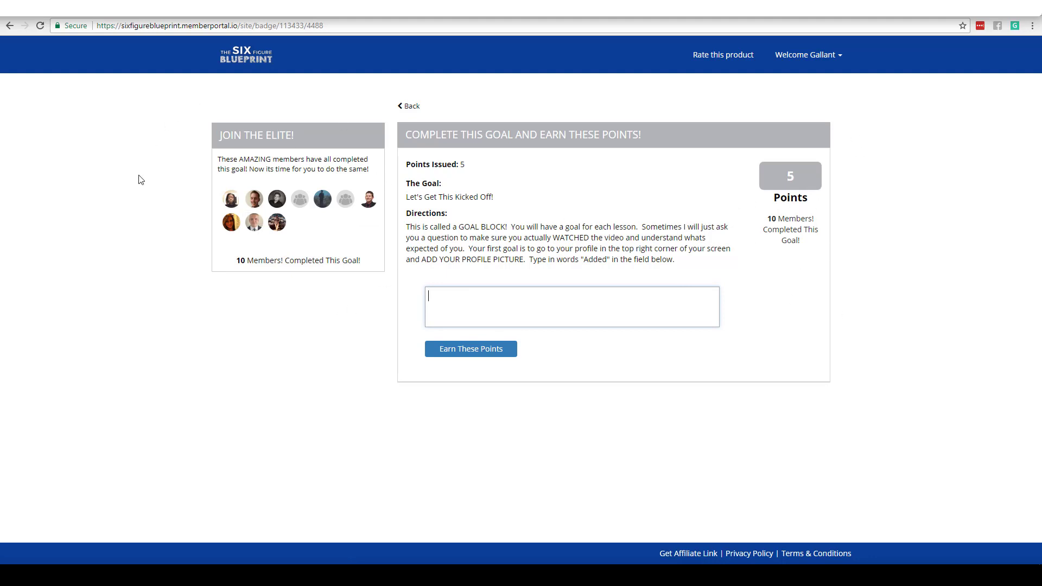
# Step: Rate the course five stars for quality, instructor and results, submit, and dismiss the comments prompt
pyautogui.click(728, 56)
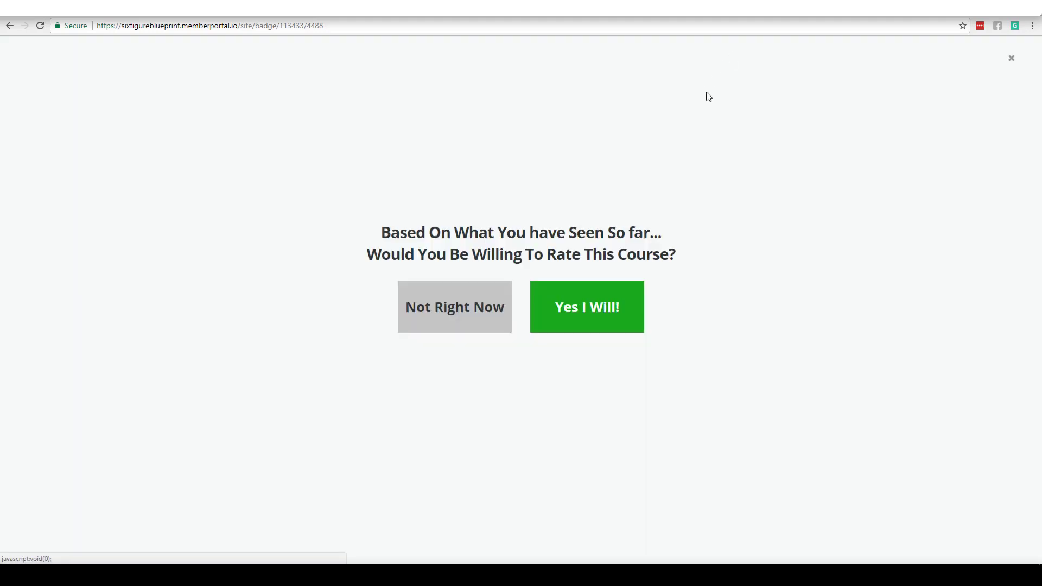
pyautogui.click(596, 314)
pyautogui.click(672, 199)
pyautogui.click(670, 230)
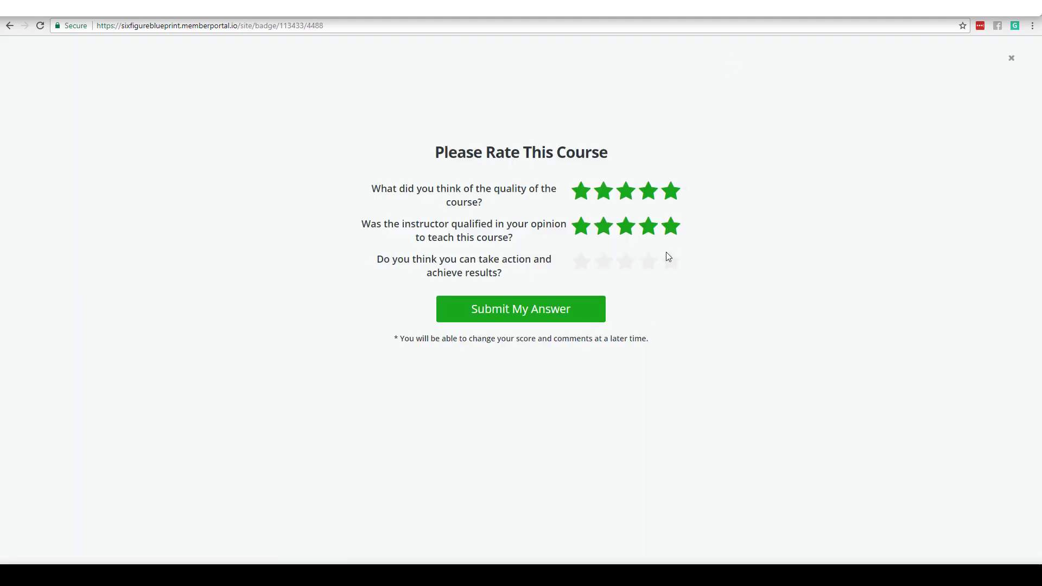
pyautogui.click(670, 263)
pyautogui.click(553, 309)
pyautogui.click(482, 337)
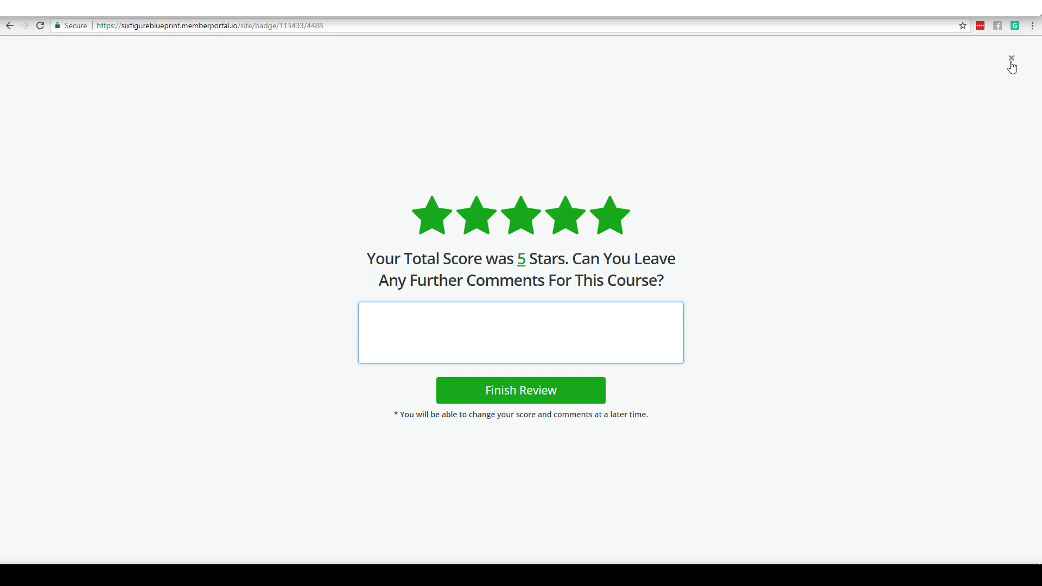
pyautogui.click(1012, 58)
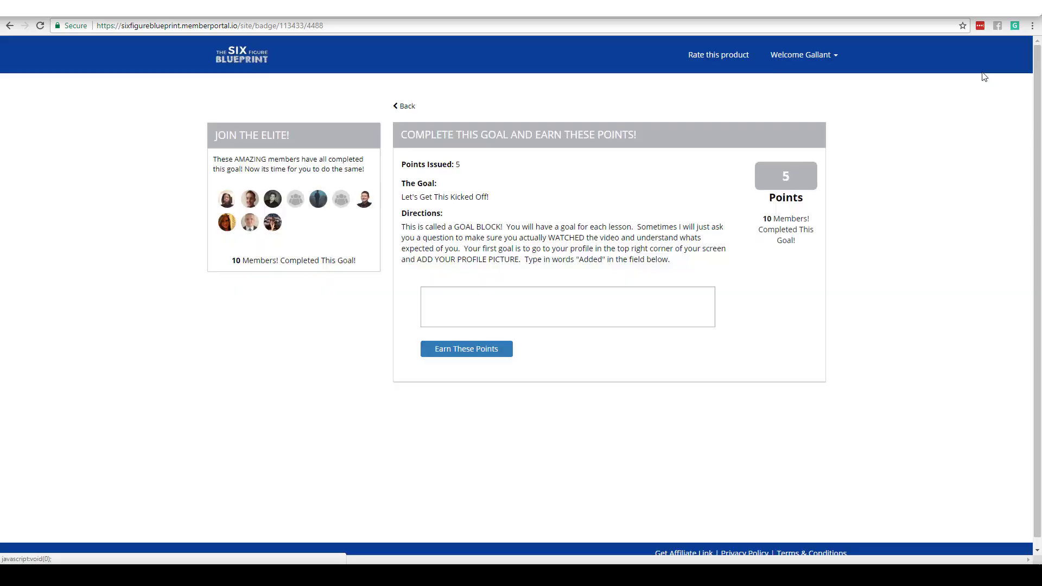
pyautogui.click(247, 60)
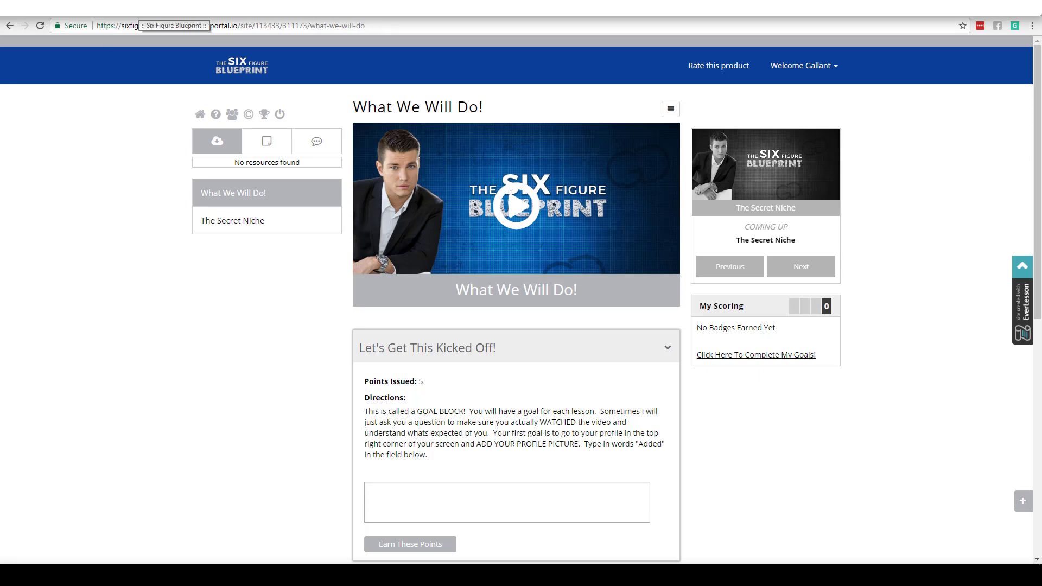
# Step: Switch to the everfunnels tab with the My Products dashboard
pyautogui.click(247, 8)
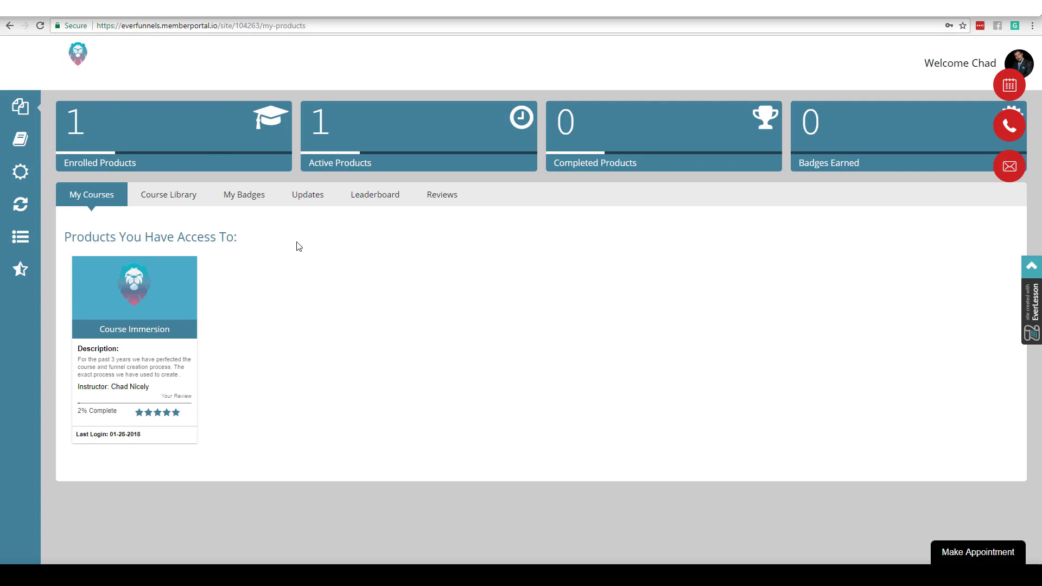
# Step: Open the Course Immersion card, play and pause its intro video, then open Week 1 - Course Introduction
pyautogui.click(156, 292)
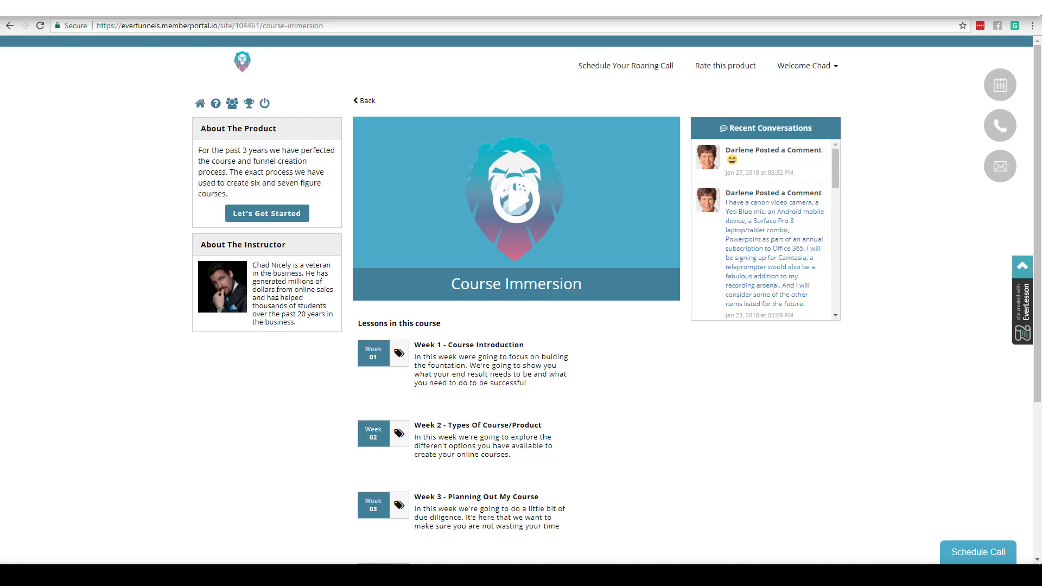
pyautogui.click(508, 226)
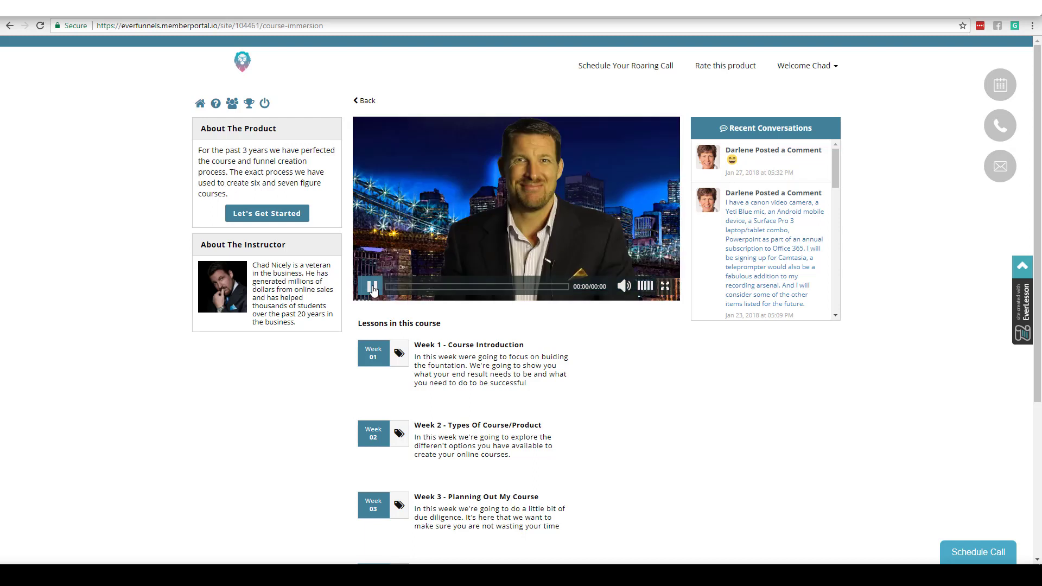
pyautogui.click(516, 213)
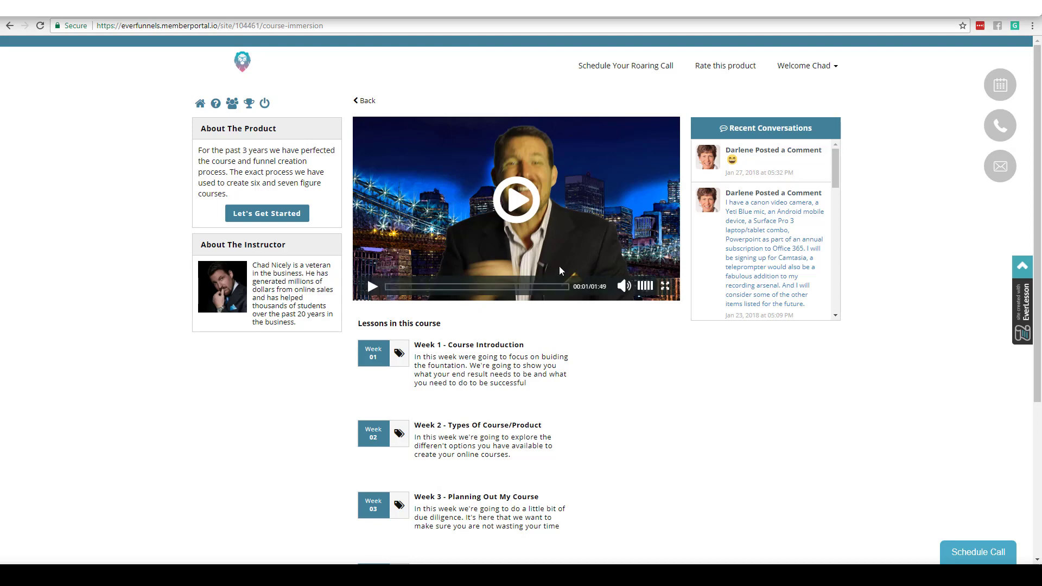
pyautogui.scroll(-1, 835, 166)
pyautogui.moveTo(838, 179)
pyautogui.mouseDown()
pyautogui.moveTo(834, 212)
pyautogui.moveTo(825, 167)
pyautogui.mouseUp()
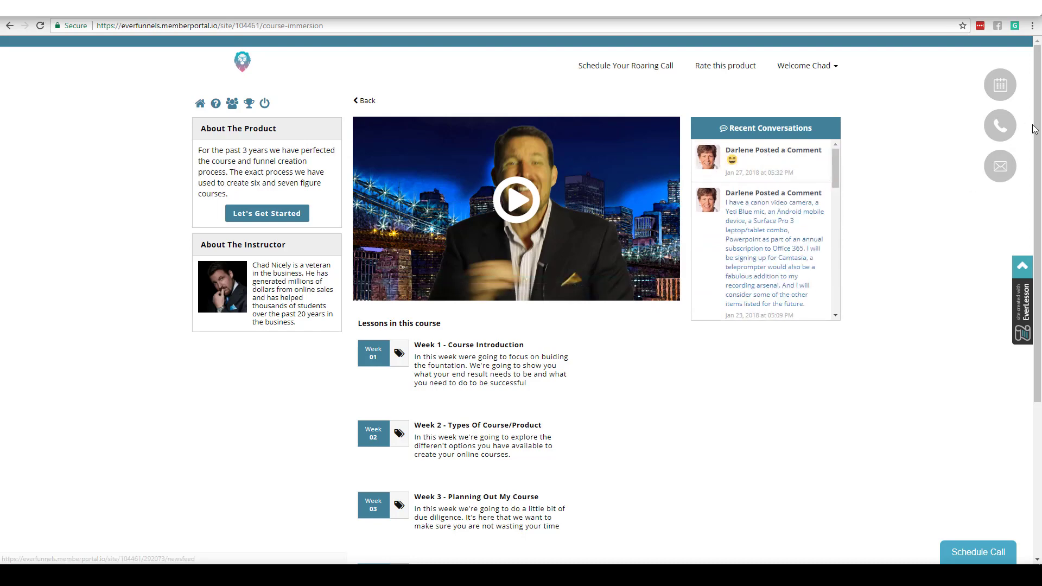
pyautogui.moveTo(1011, 131)
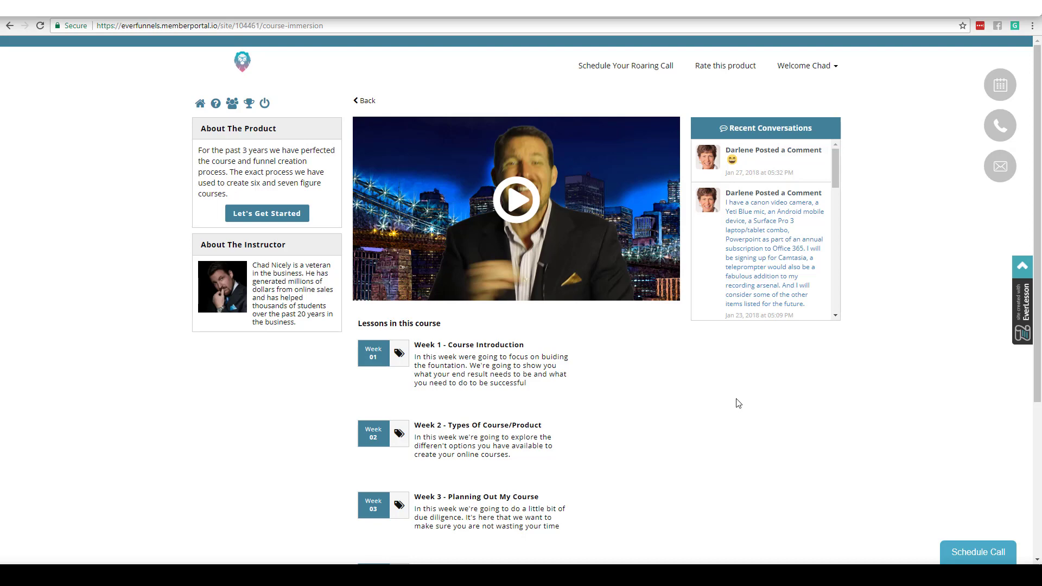
pyautogui.click(482, 347)
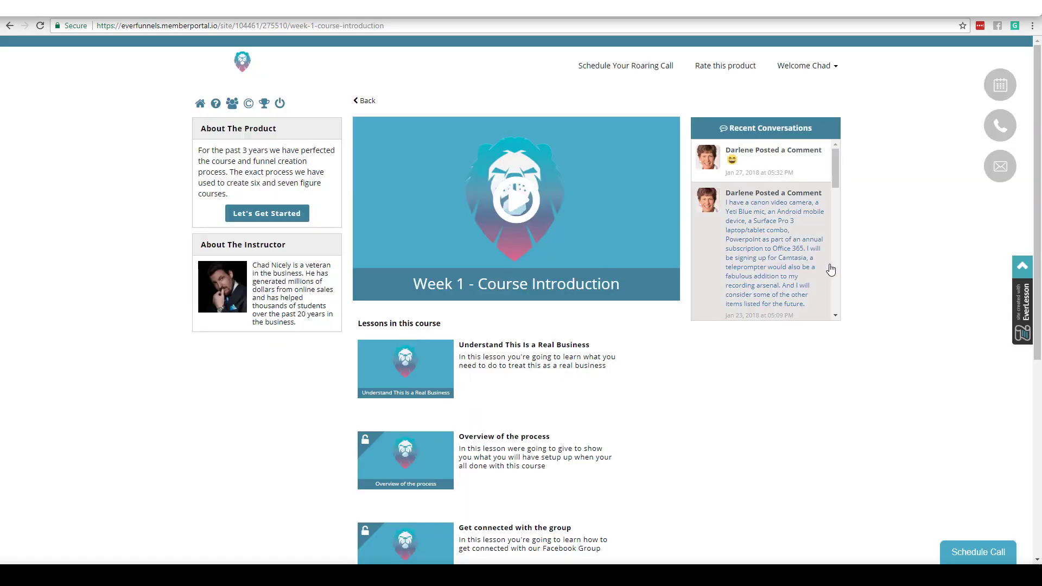
# Step: Expand the Understand This Is a Real Business lesson's external links, then browse its comments
pyautogui.scroll(-1, 1040, 260)
pyautogui.scroll(-3, 1040, 261)
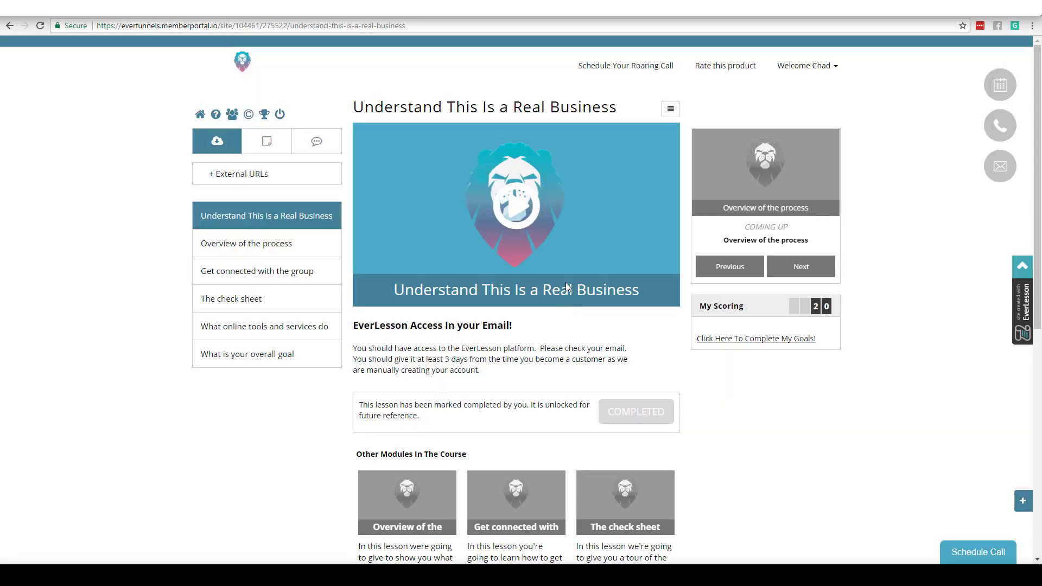
pyautogui.click(214, 178)
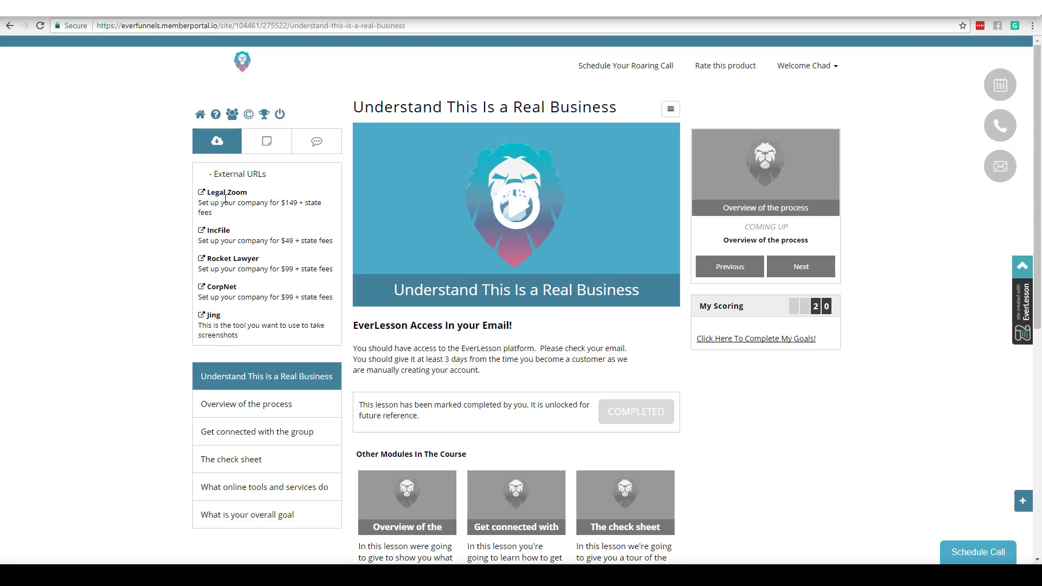
pyautogui.click(313, 146)
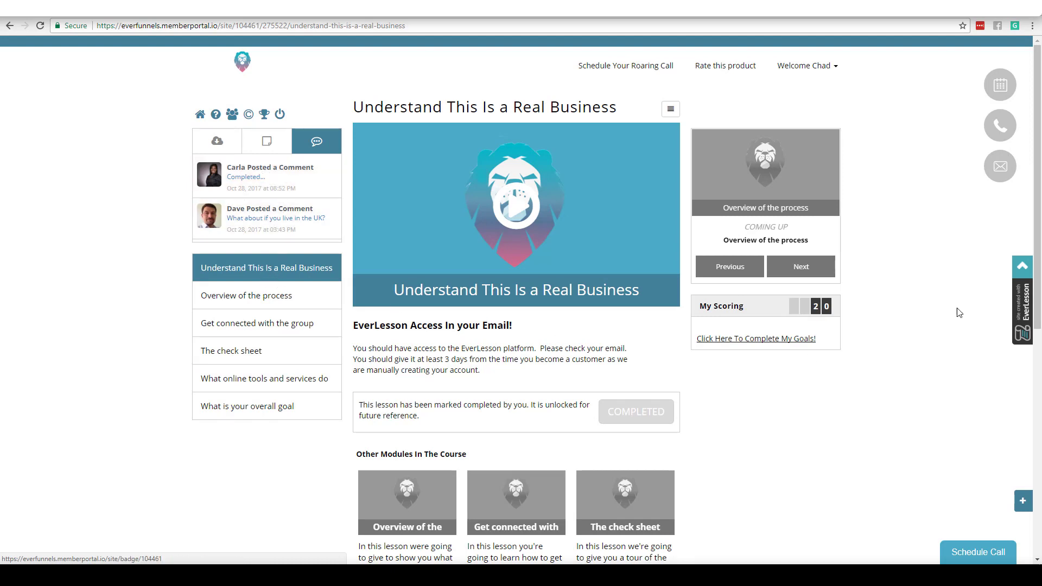
pyautogui.scroll(-4, 1024, 356)
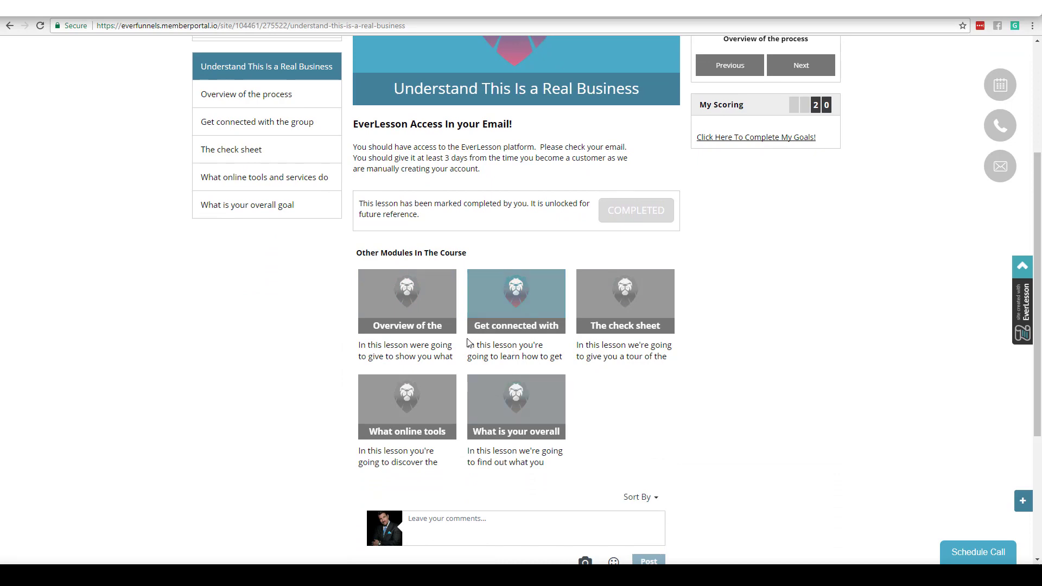
pyautogui.scroll(4, 902, 271)
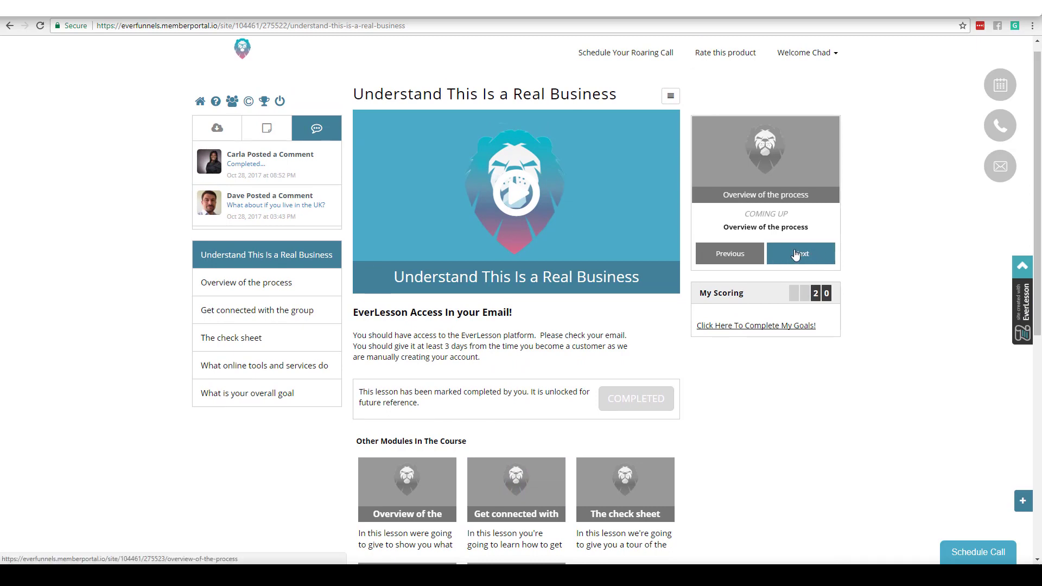
# Step: View the course leaderboard, then open and close the Make Appointment booking window
pyautogui.click(264, 102)
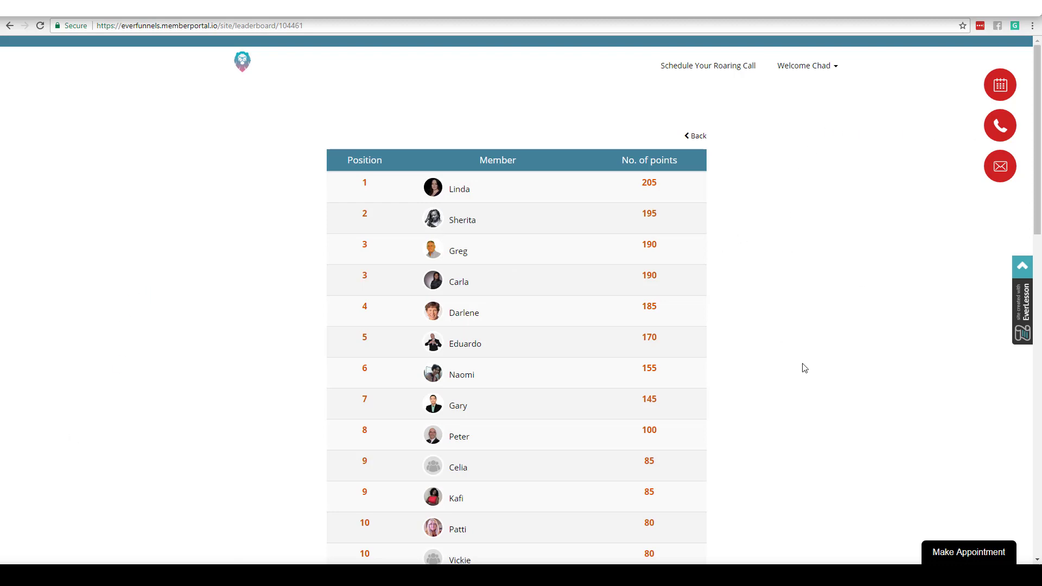
pyautogui.click(961, 555)
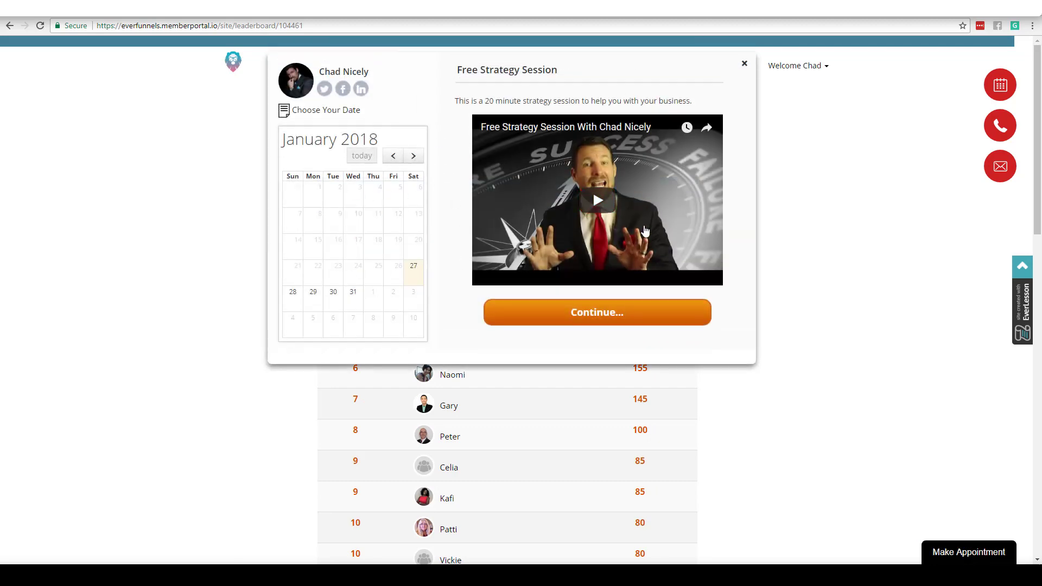
pyautogui.click(744, 63)
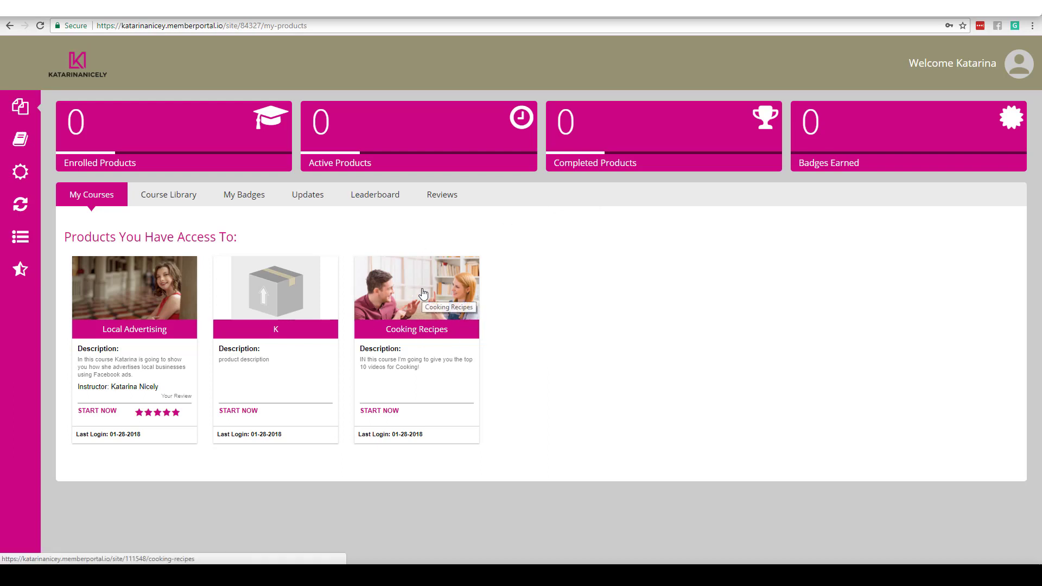
# Step: Open the Local Advertising course and play, then pause, its intro video
pyautogui.click(144, 296)
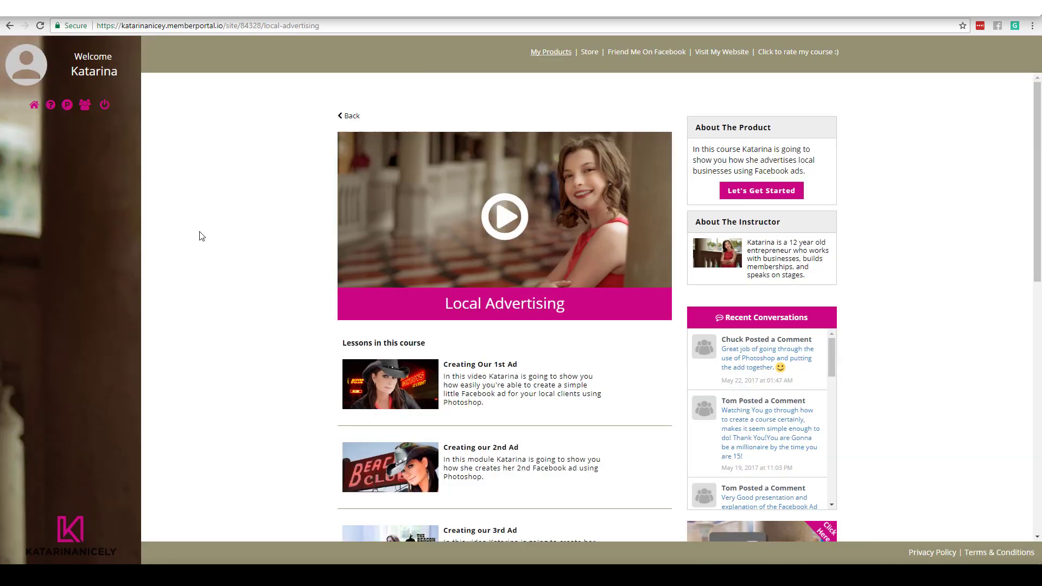
pyautogui.click(506, 219)
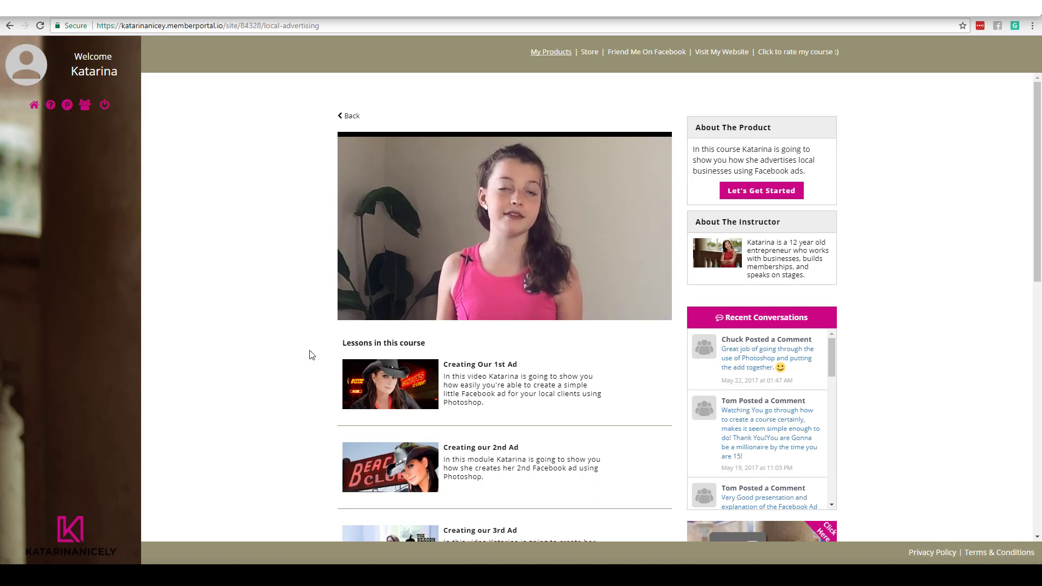
pyautogui.click(356, 309)
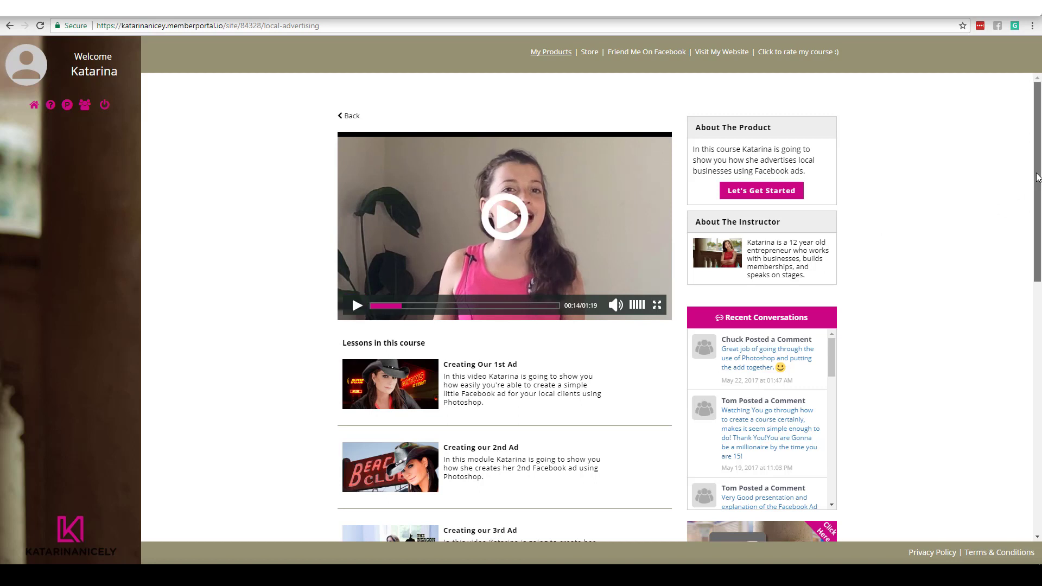
# Step: Scroll the course page and open the Creating Our 1st Ad lesson
pyautogui.moveTo(1037, 178); pyautogui.dragTo(1034, 202)
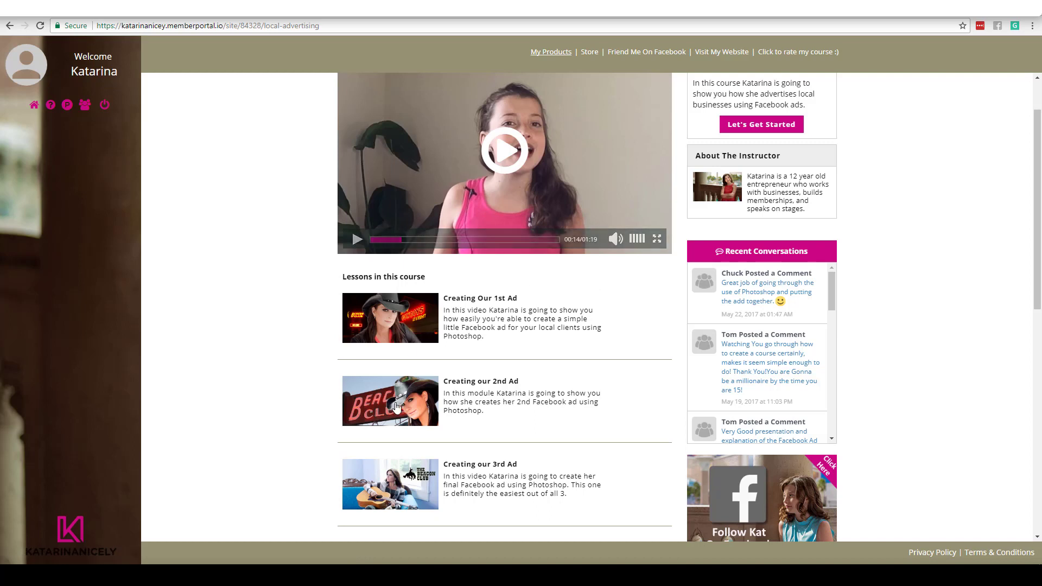
pyautogui.moveTo(1036, 249); pyautogui.dragTo(1017, 288)
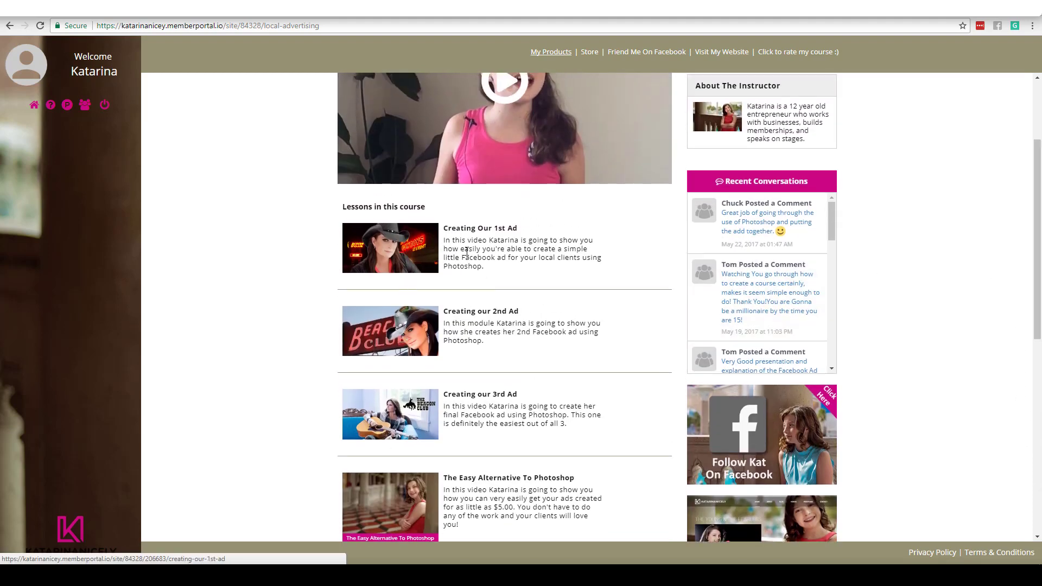
pyautogui.moveTo(833, 212)
pyautogui.mouseDown()
pyautogui.moveTo(836, 339)
pyautogui.moveTo(831, 200)
pyautogui.mouseUp()
pyautogui.moveTo(1039, 212); pyautogui.dragTo(1039, 163)
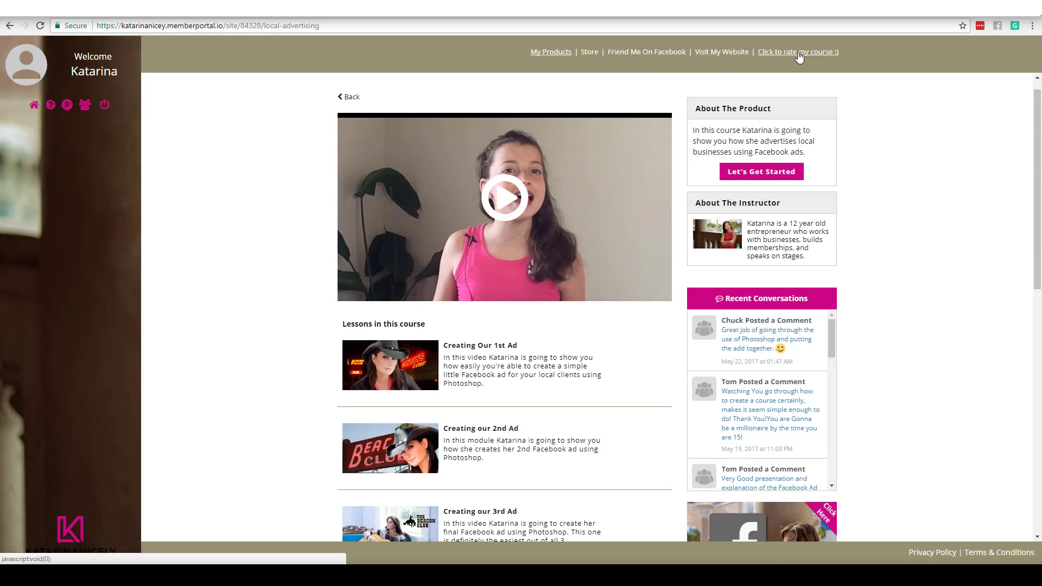
pyautogui.scroll(-2, 584, 216)
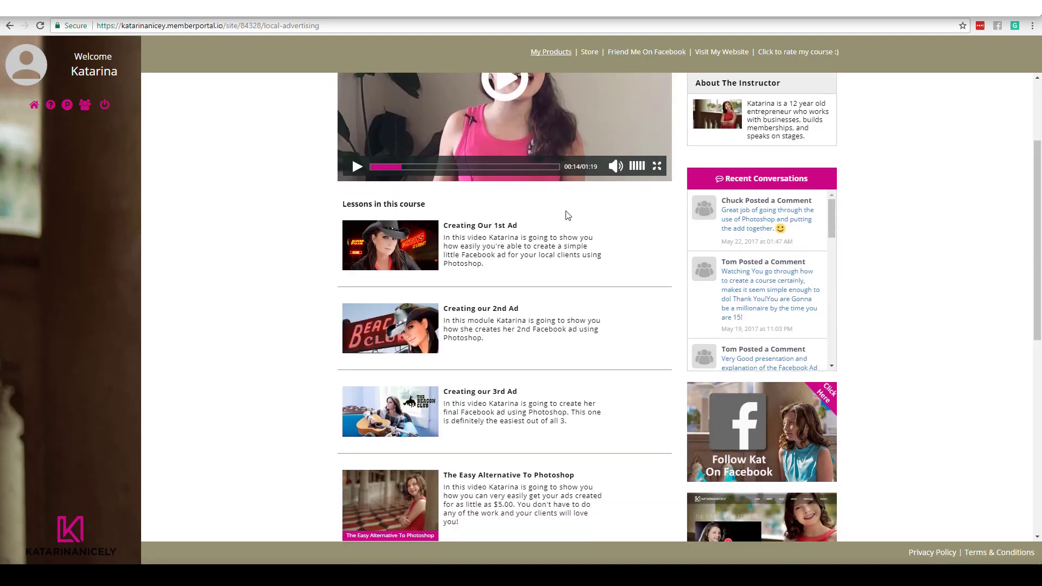
pyautogui.click(771, 219)
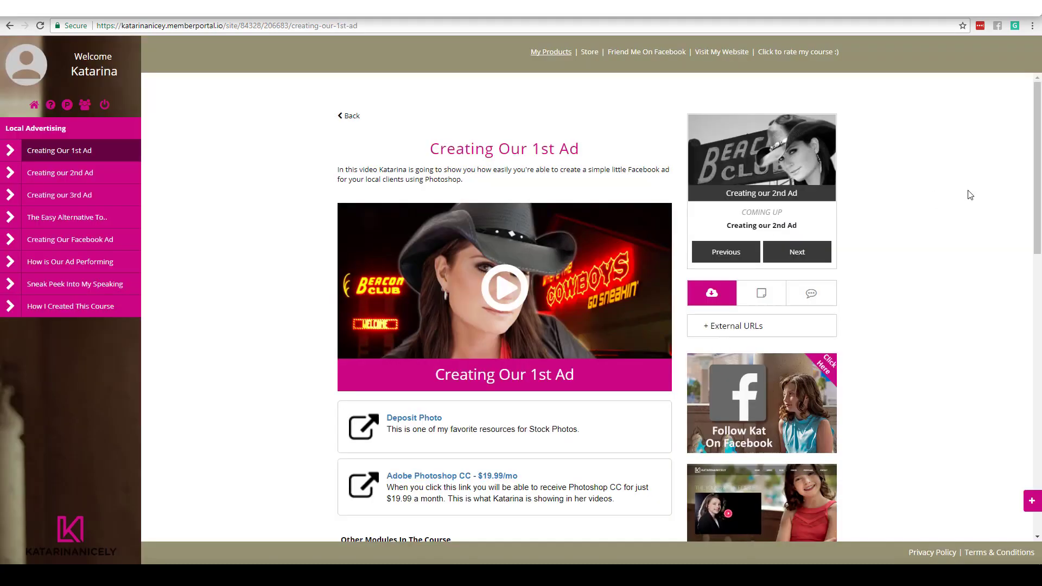
# Step: Play and then pause the Creating Our 1st Ad lesson video
pyautogui.click(504, 291)
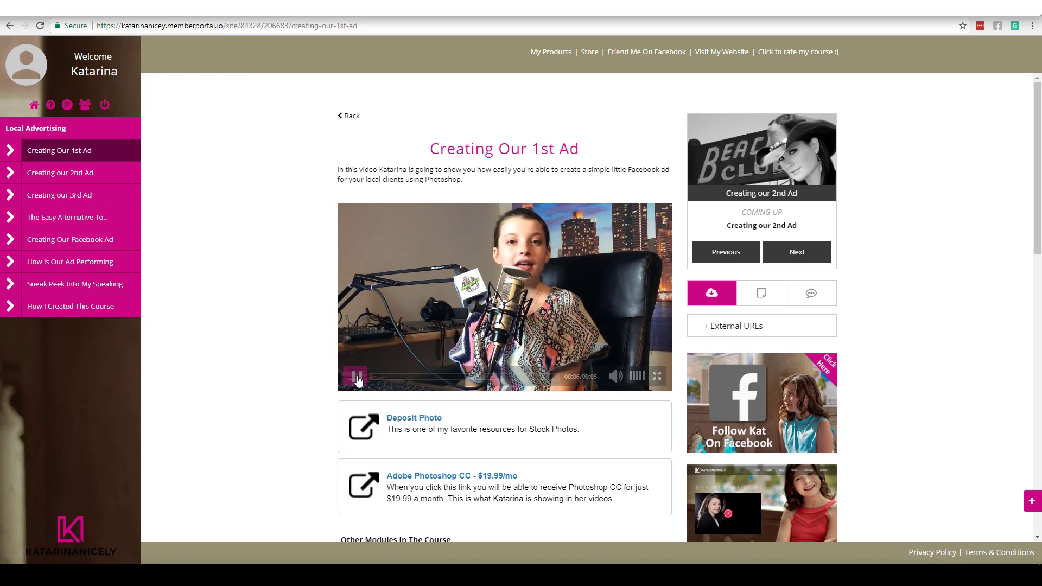
pyautogui.click(357, 378)
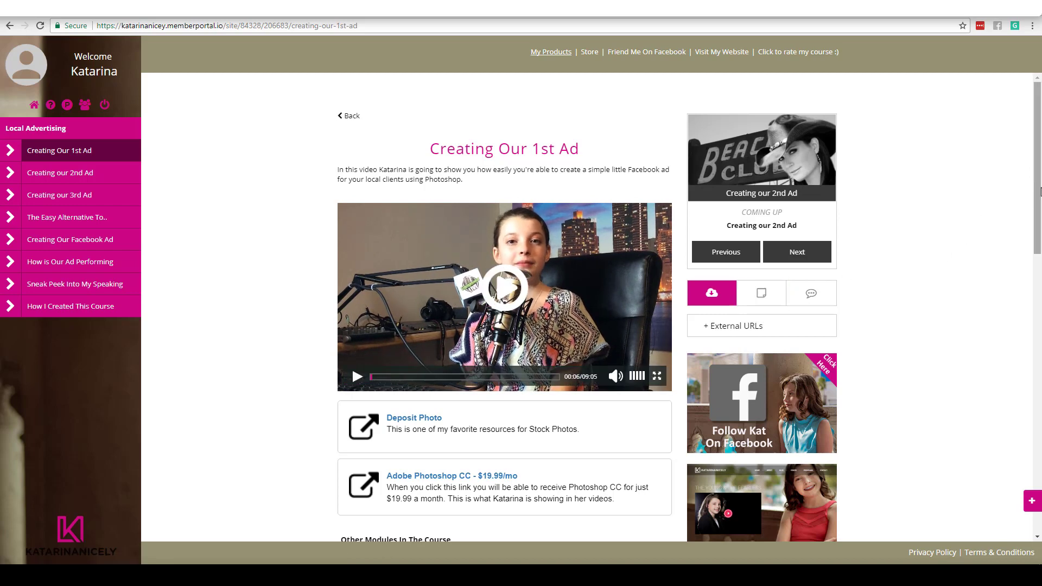
pyautogui.moveTo(1041, 194); pyautogui.dragTo(1039, 264)
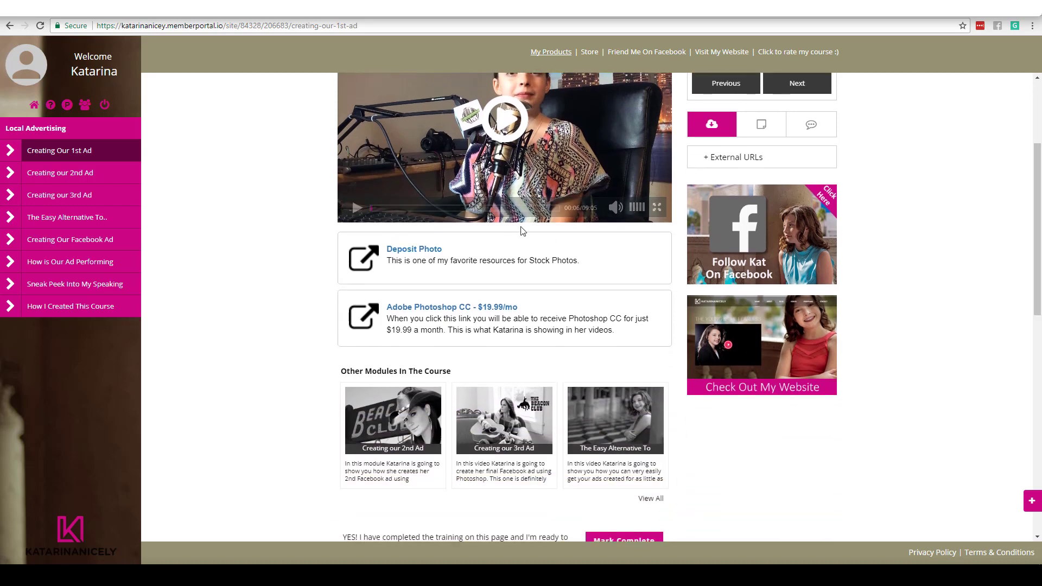
pyautogui.scroll(-3, 1037, 245)
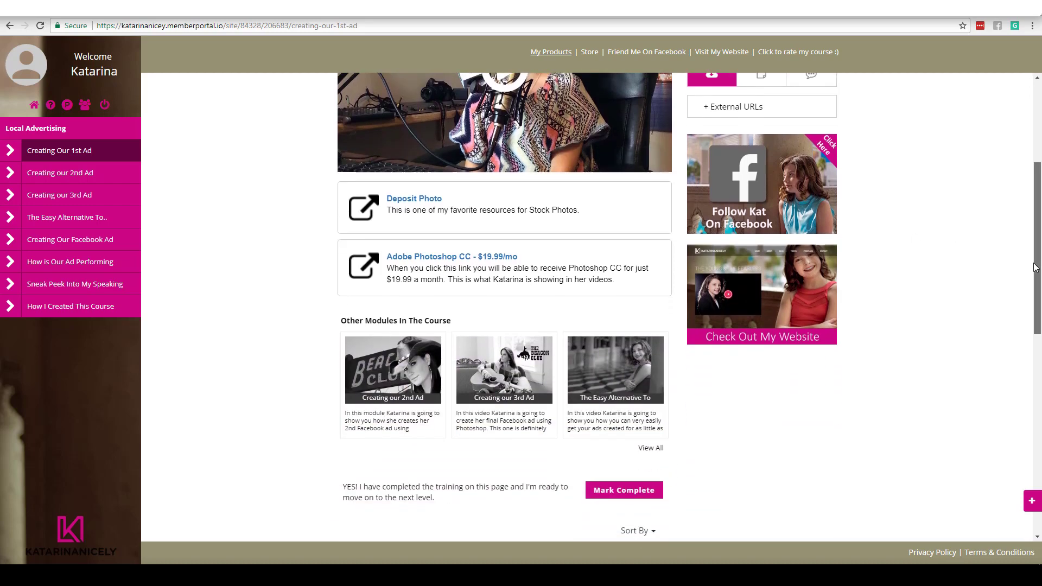
pyautogui.scroll(6, 1024, 209)
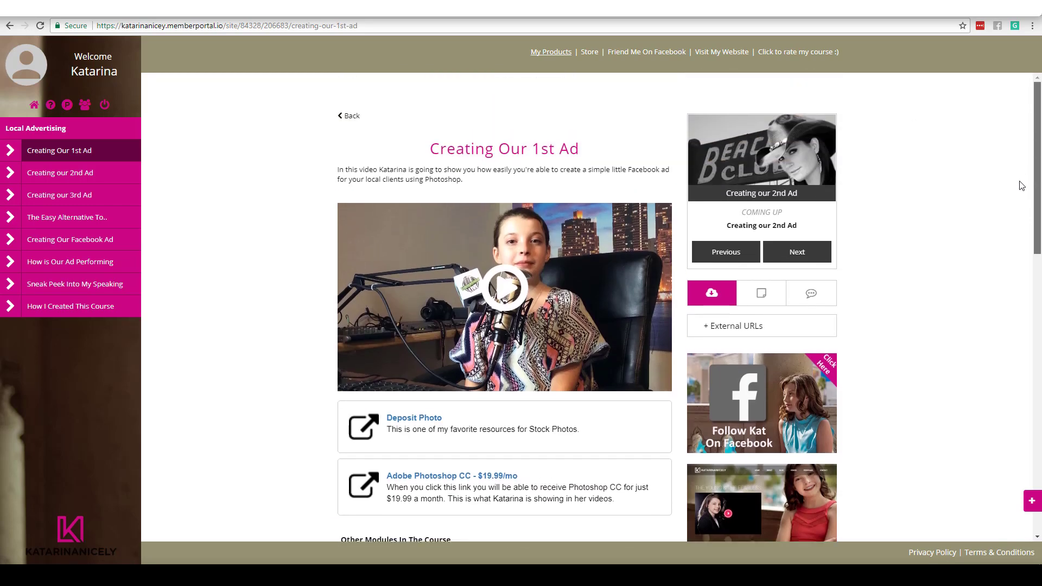
pyautogui.scroll(-1, 1022, 183)
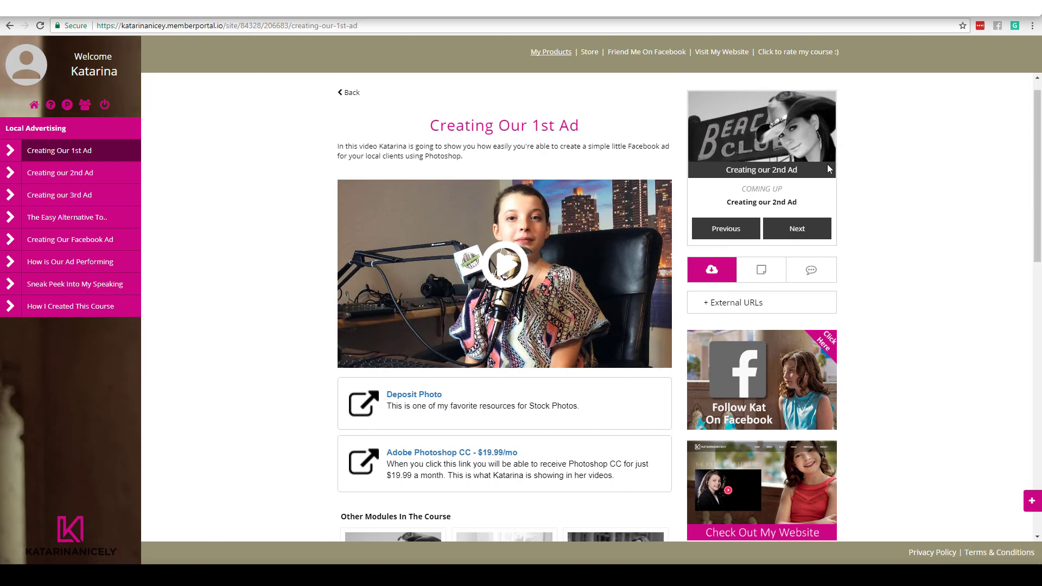
# Step: Expand External URLs to show Adobe Photoshop CC and Deposit Photo, and check the Live Newsfeed
pyautogui.click(706, 303)
pyautogui.scroll(-3, 1032, 240)
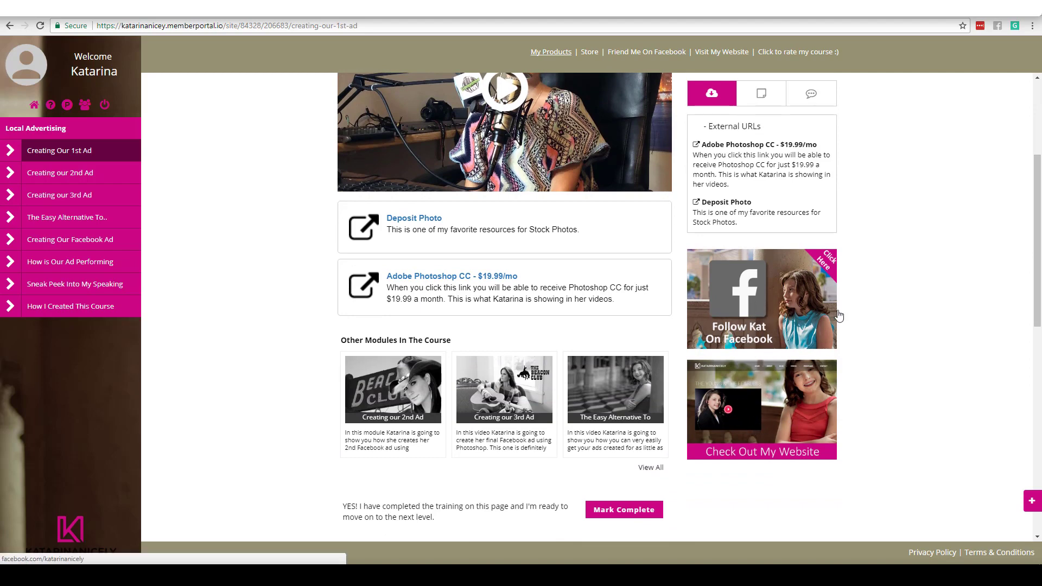
pyautogui.click(1032, 501)
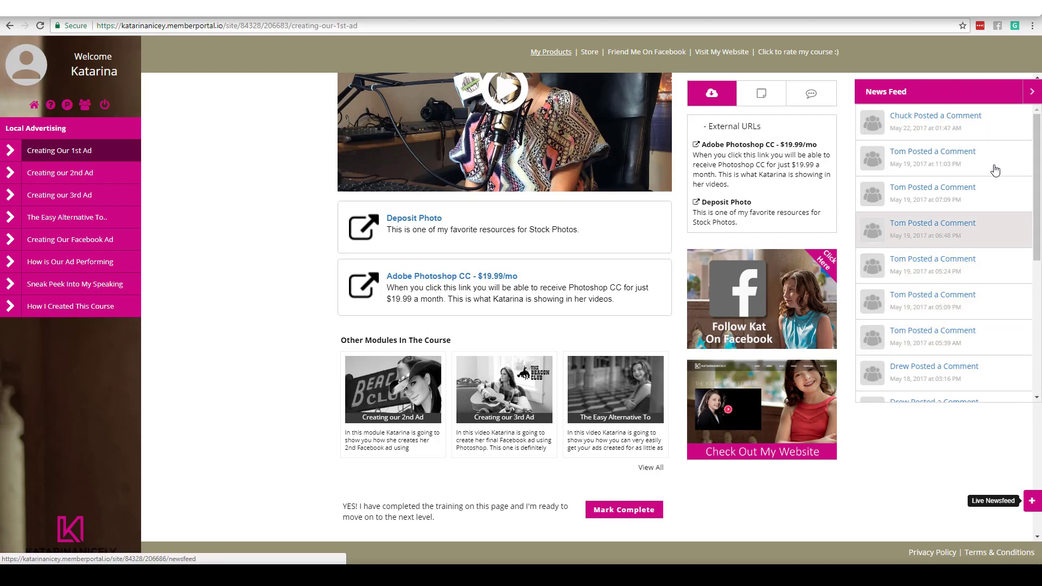
pyautogui.click(1032, 91)
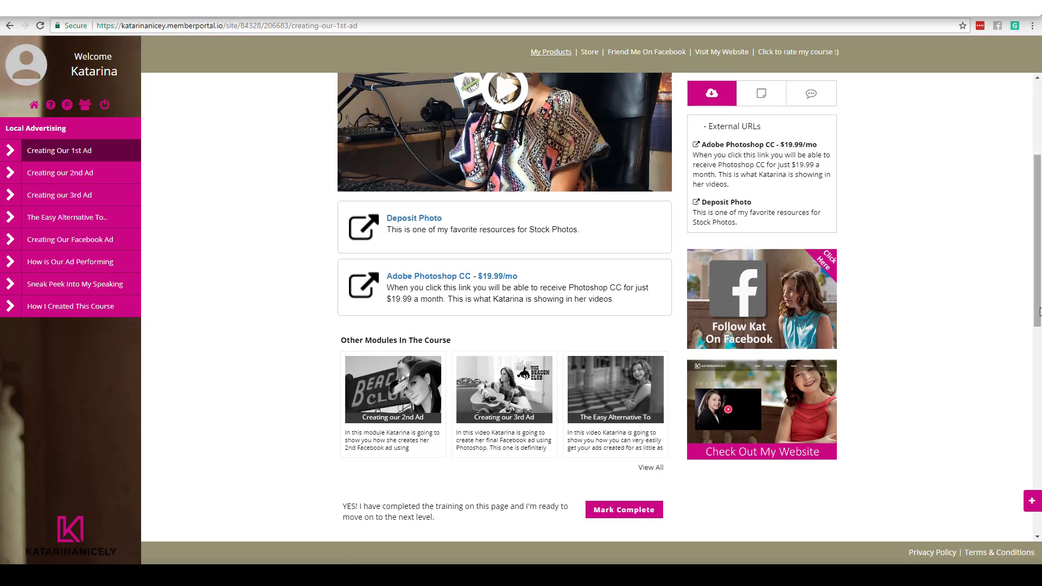
pyautogui.moveTo(1037, 302); pyautogui.dragTo(1033, 228)
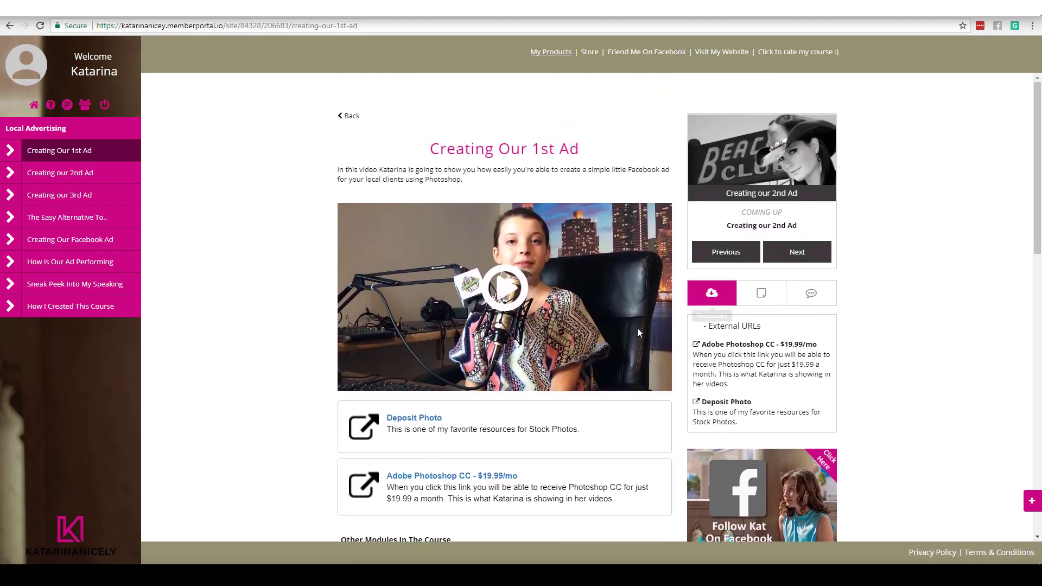
pyautogui.moveTo(547, 327)
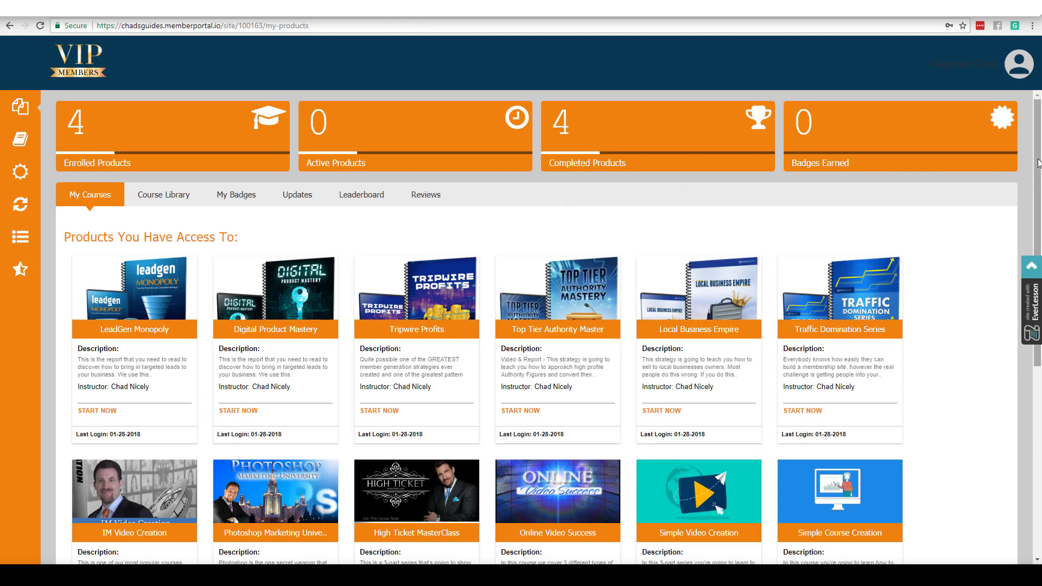
# Step: Scroll the VIP Members product cards and open the LeadGen Monopoly course
pyautogui.moveTo(1039, 160); pyautogui.dragTo(1037, 320)
pyautogui.scroll(5, 636, 174)
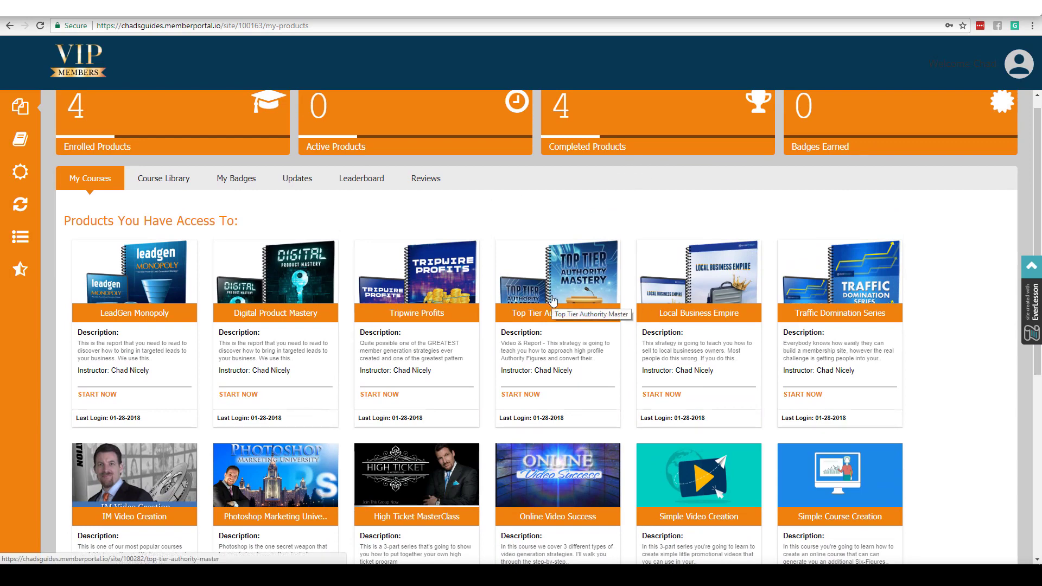
pyautogui.click(151, 305)
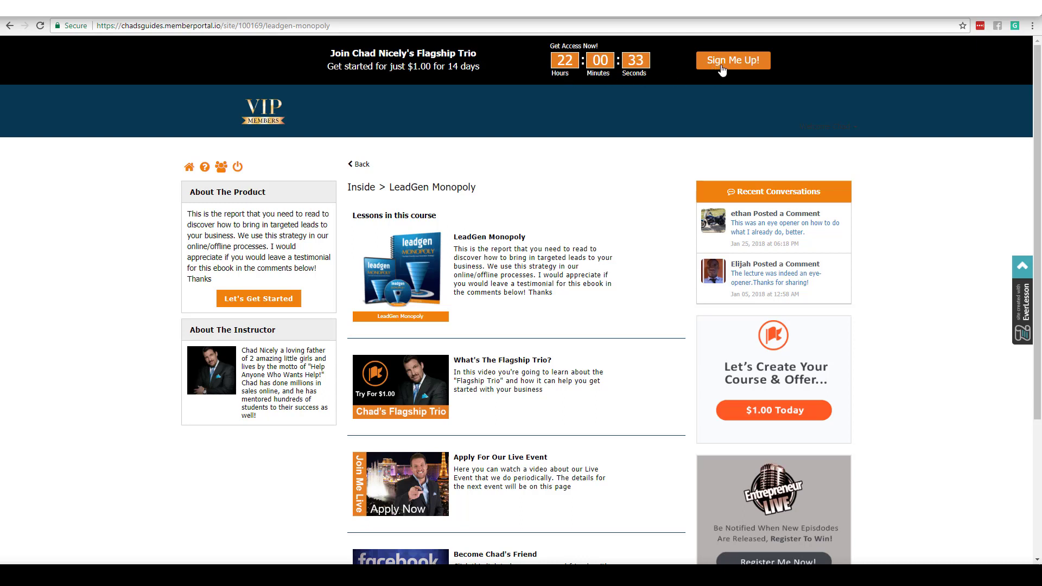
# Step: Open the LeadGen Monopoly lesson and scroll through its video and Download FREE Guide section
pyautogui.moveTo(1037, 114); pyautogui.dragTo(1024, 215)
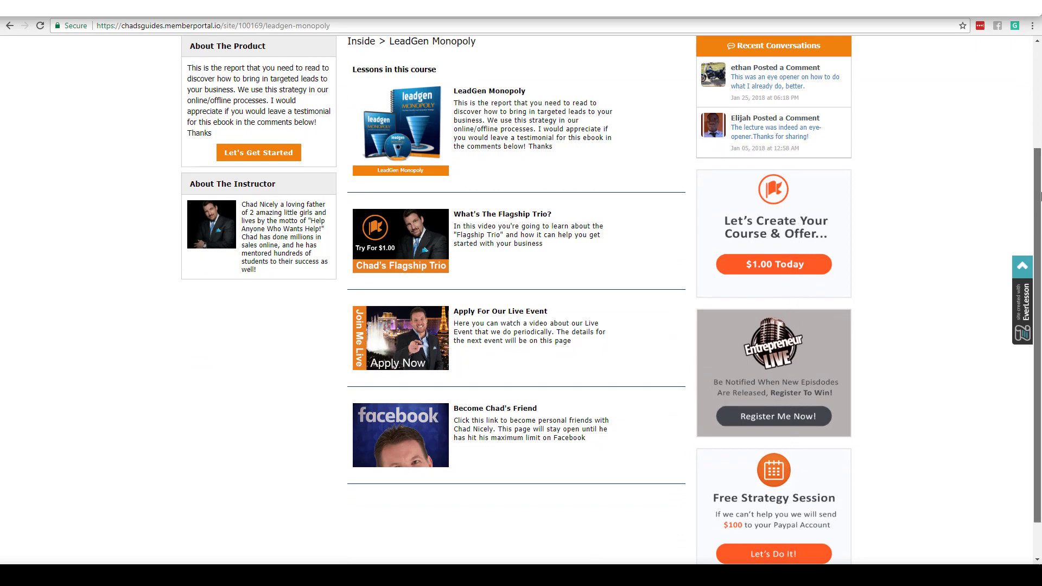
pyautogui.scroll(3, 1038, 223)
pyautogui.click(817, 203)
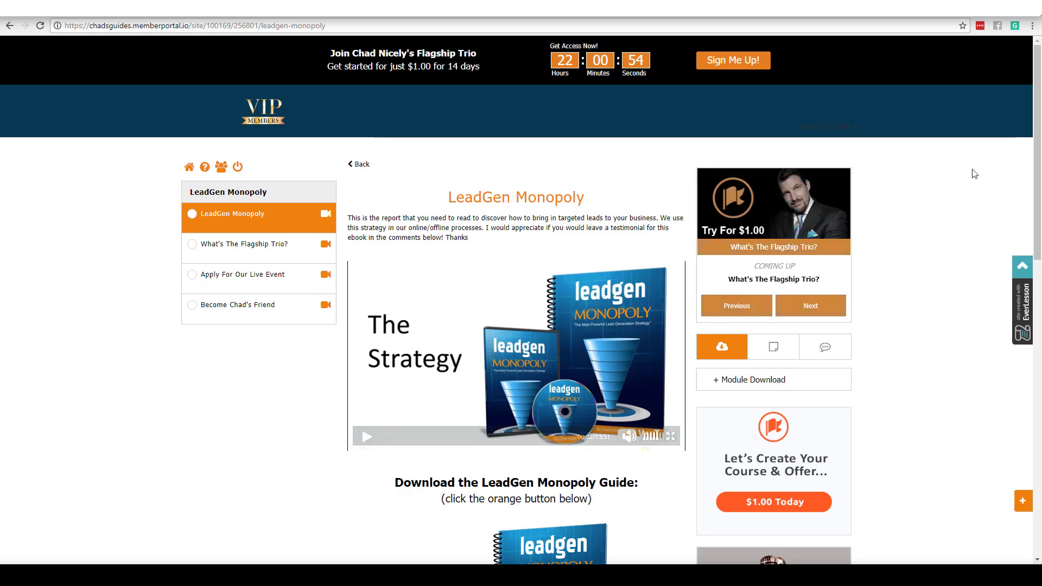
pyautogui.scroll(-3, 888, 201)
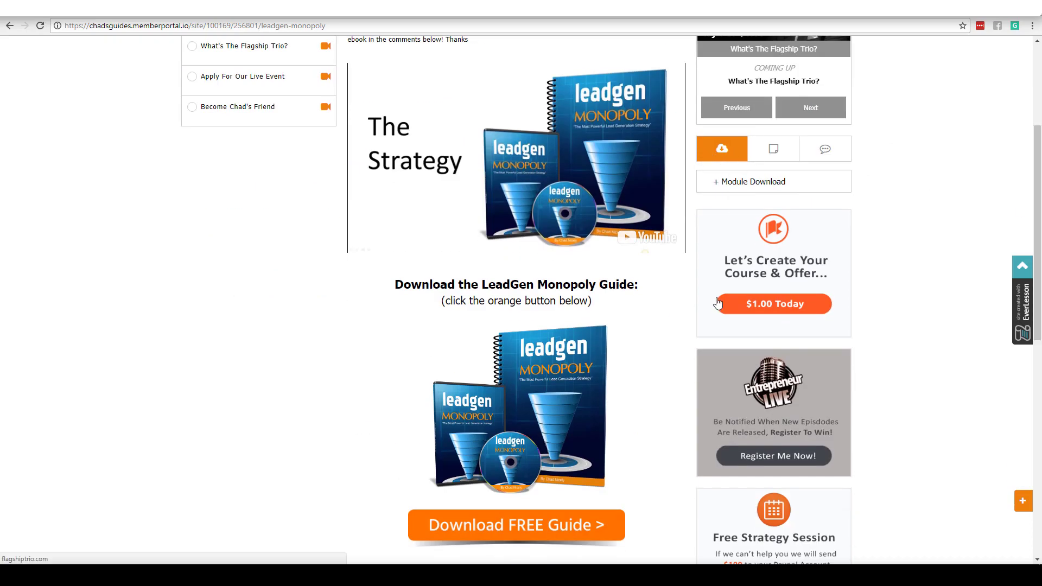
pyautogui.moveTo(1037, 240); pyautogui.dragTo(1020, 132)
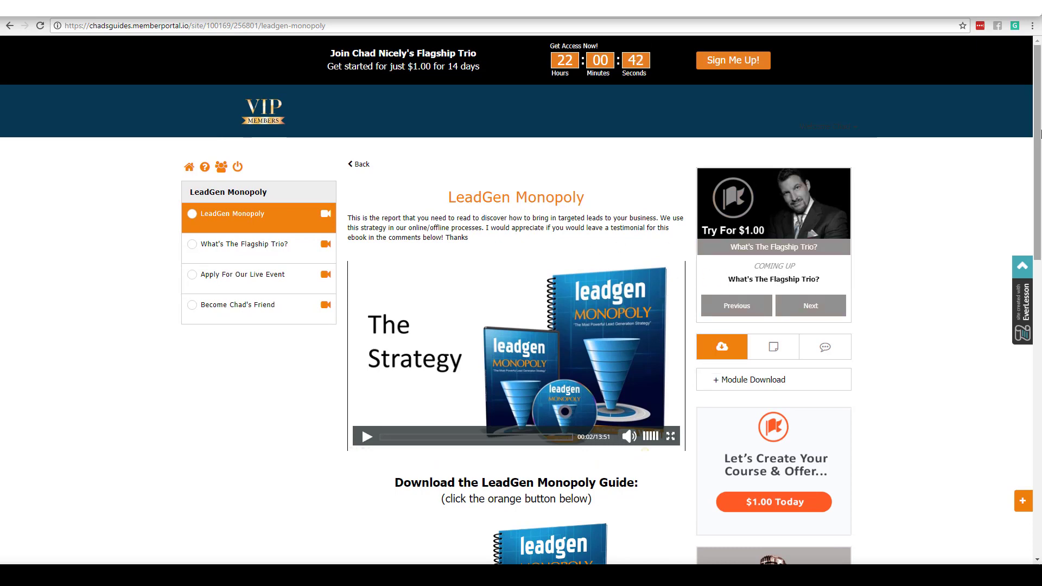
pyautogui.moveTo(1040, 125); pyautogui.dragTo(1040, 260)
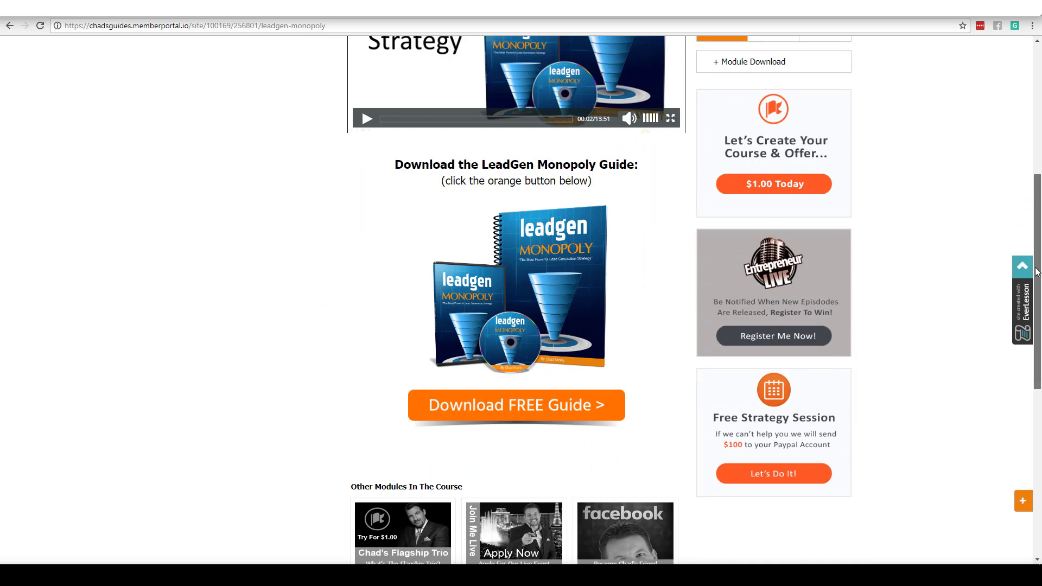
pyautogui.moveTo(1037, 272); pyautogui.dragTo(1019, 174)
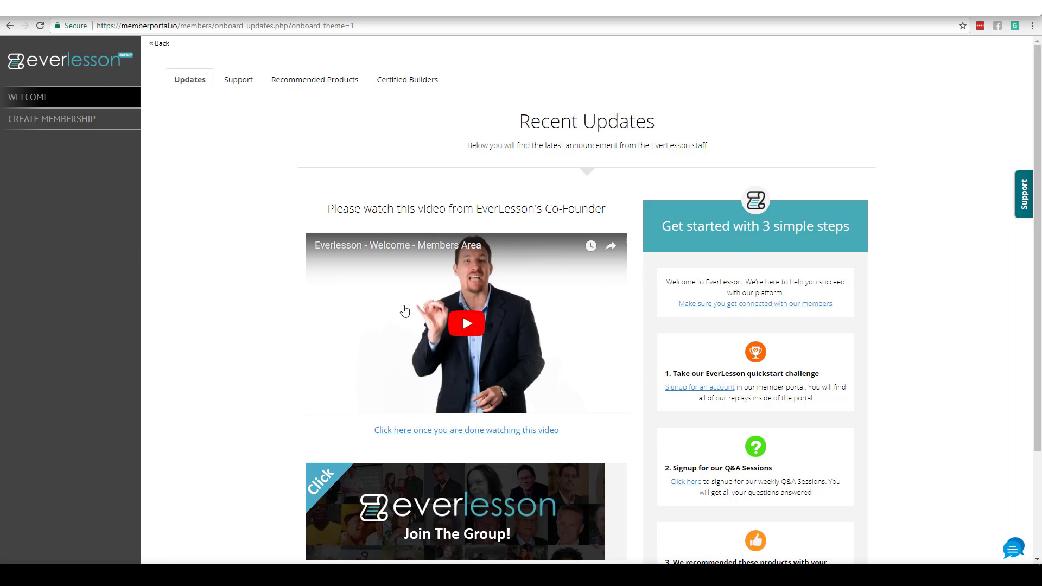
# Step: View the Certified Builders list, return to Updates, then go to Create Membership
pyautogui.scroll(-2, 1037, 239)
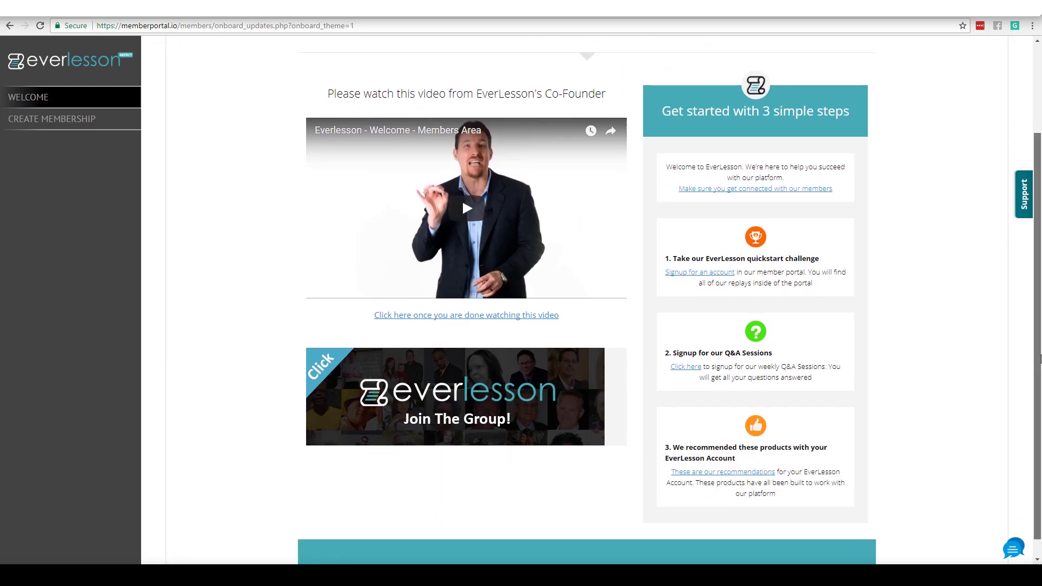
pyautogui.scroll(2, 1036, 267)
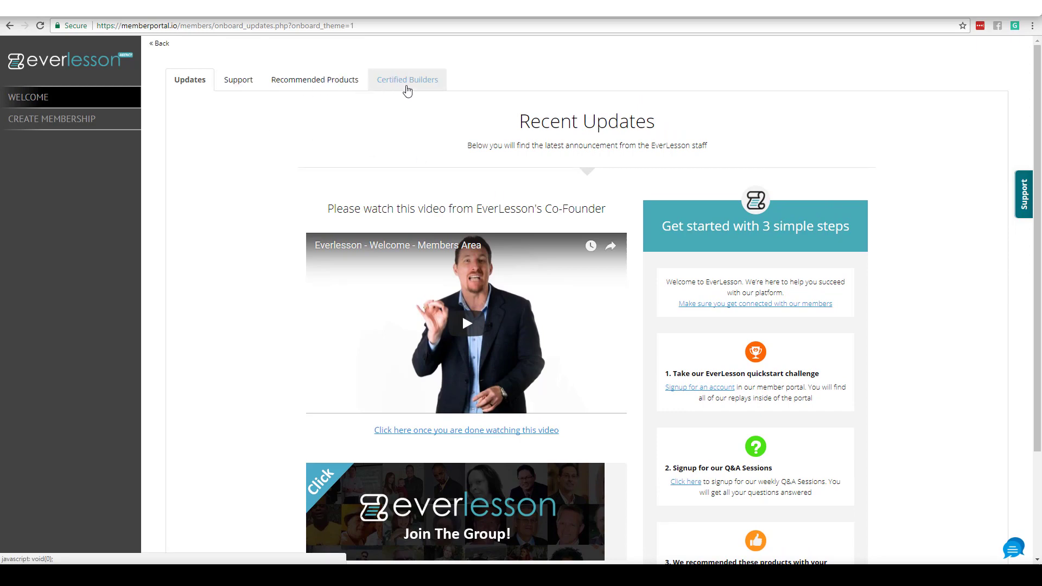
pyautogui.click(400, 86)
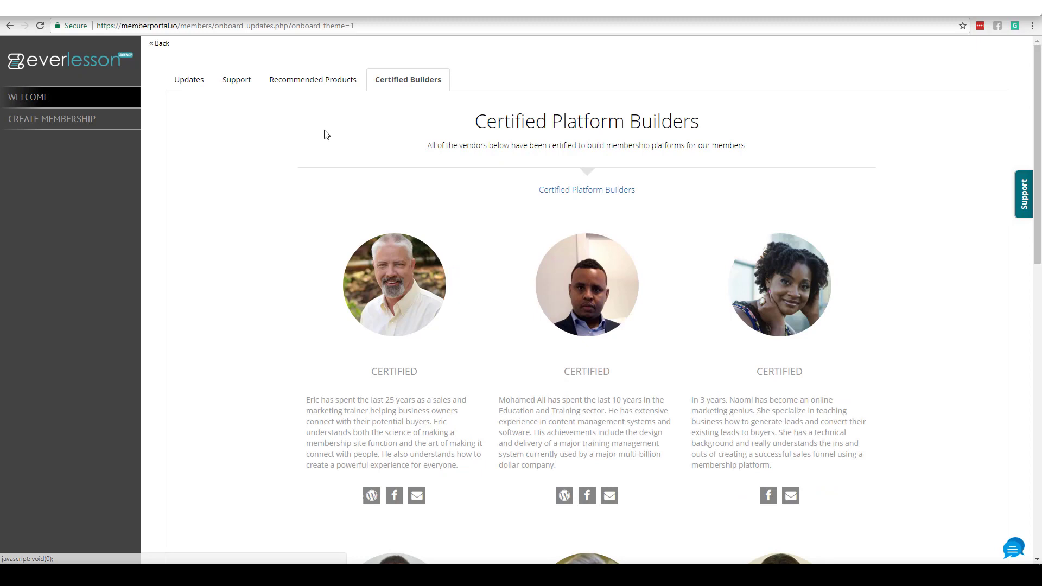
pyautogui.click(197, 80)
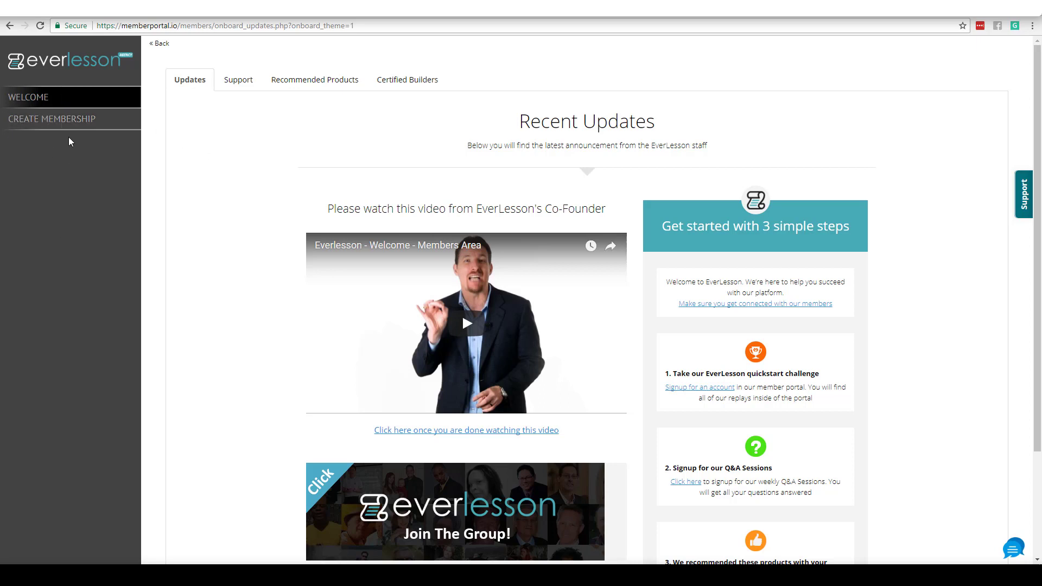
pyautogui.click(43, 120)
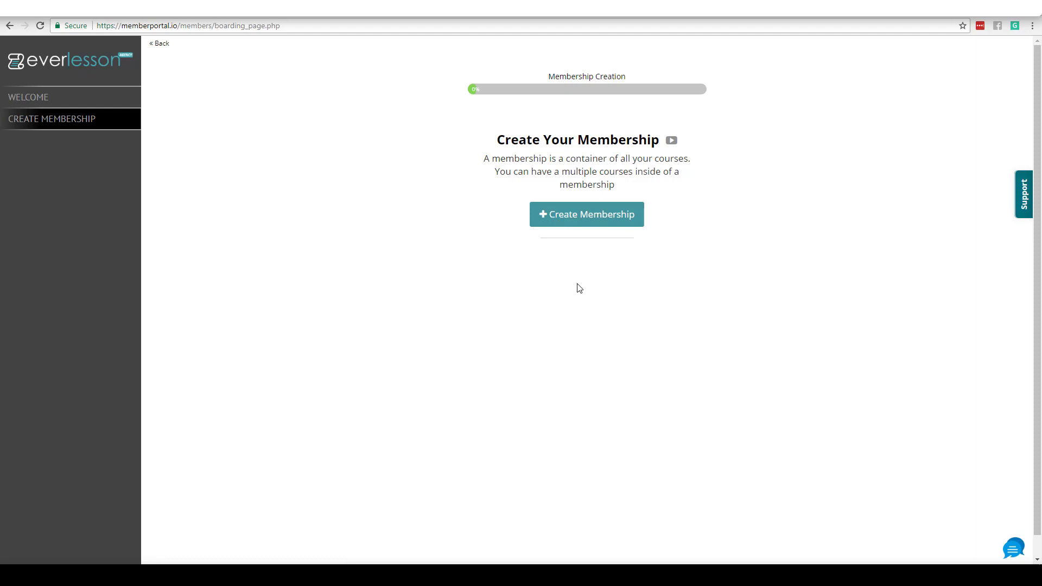
# Step: Start a new membership named 'Cooking World' with the subdomain 'cookingworld'
pyautogui.click(594, 221)
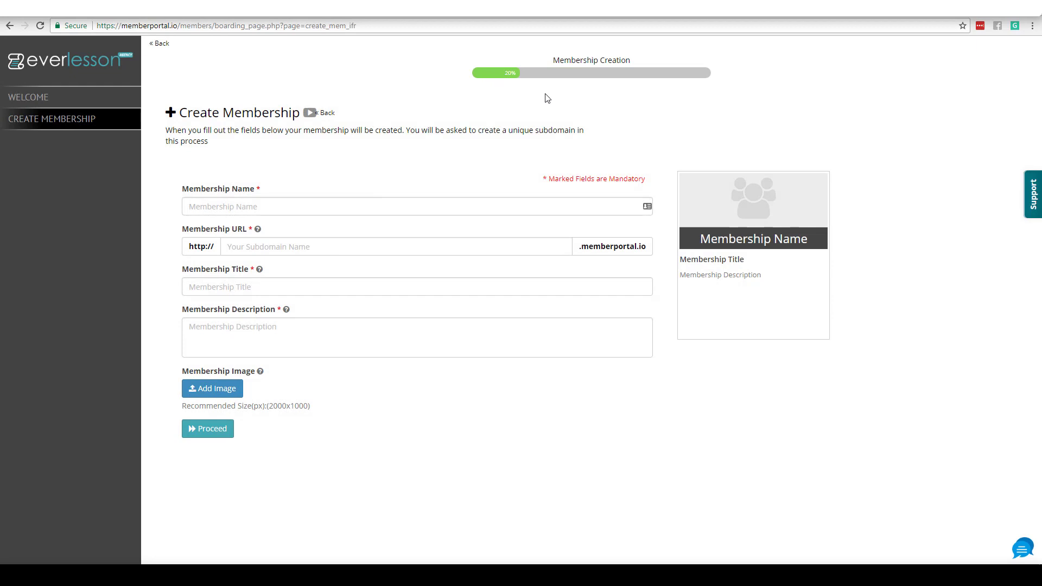
pyautogui.click(211, 206)
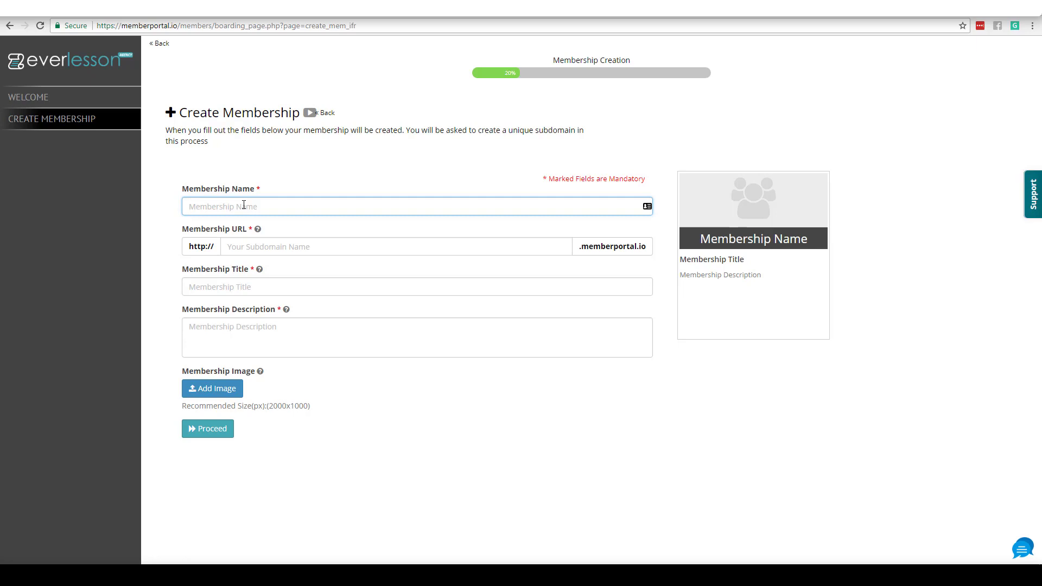
pyautogui.write('Co')
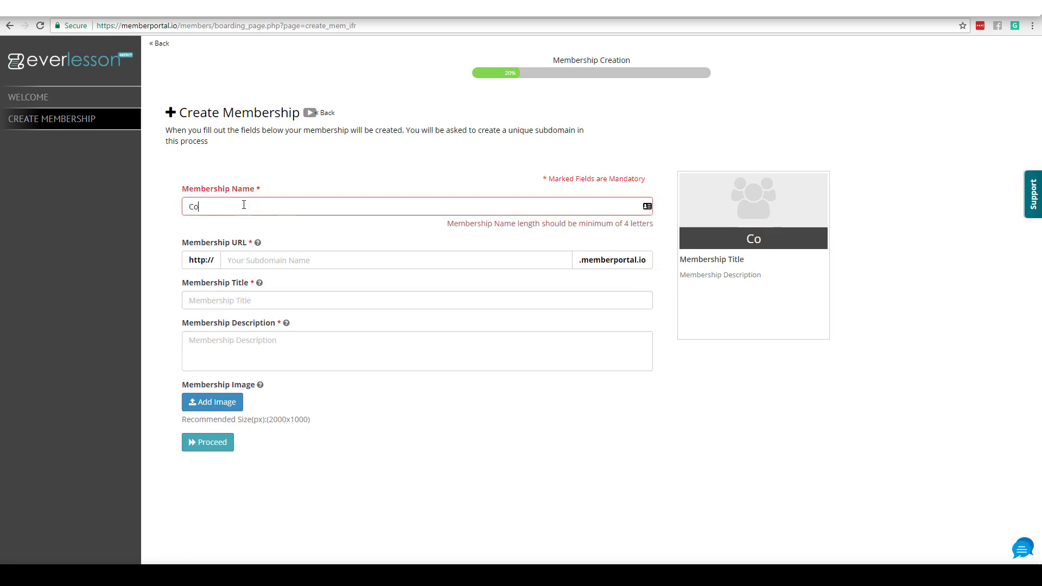
pyautogui.write('oking World')
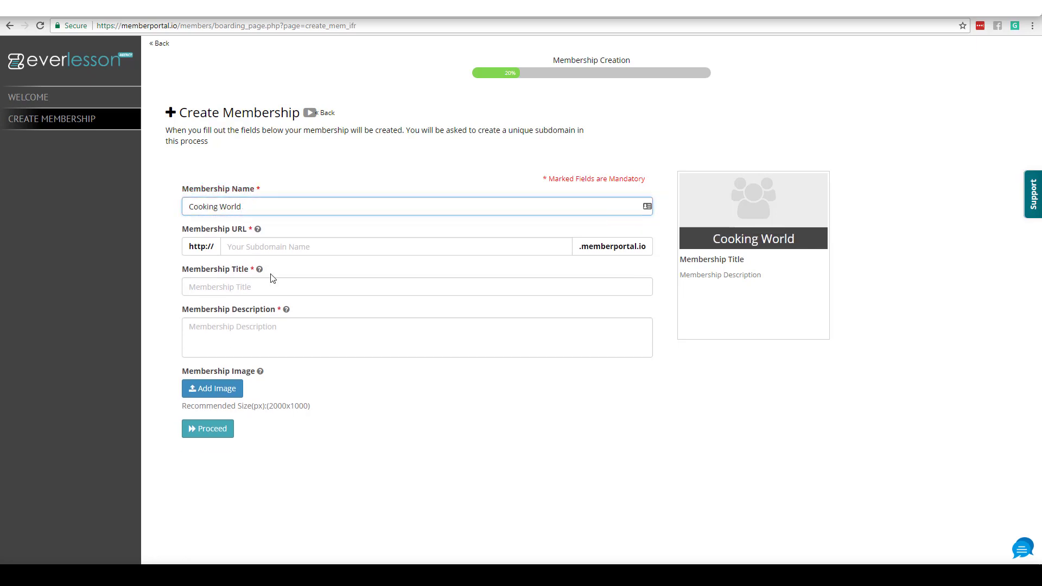
pyautogui.click(362, 444)
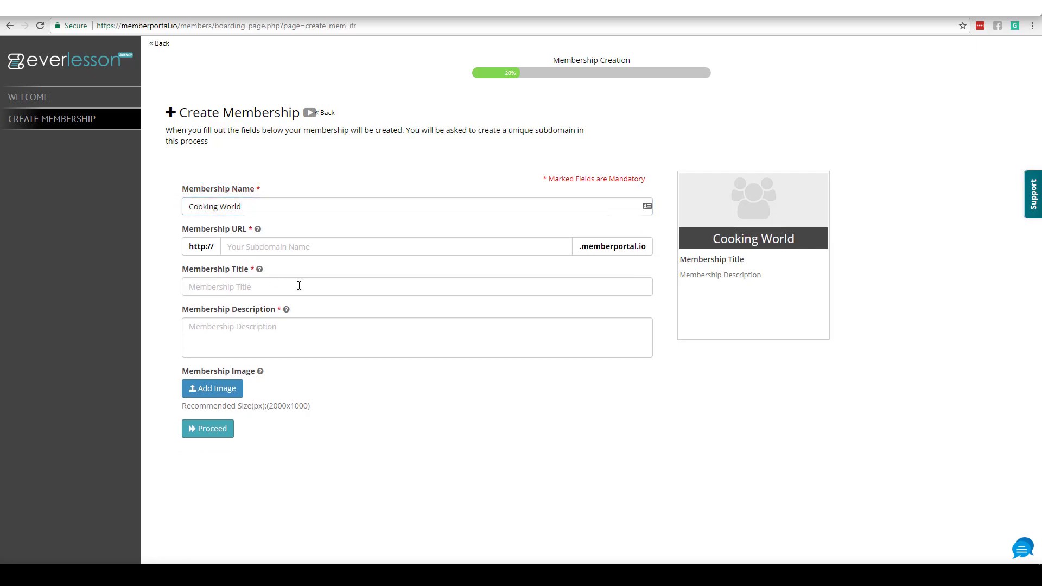
pyautogui.click(283, 245)
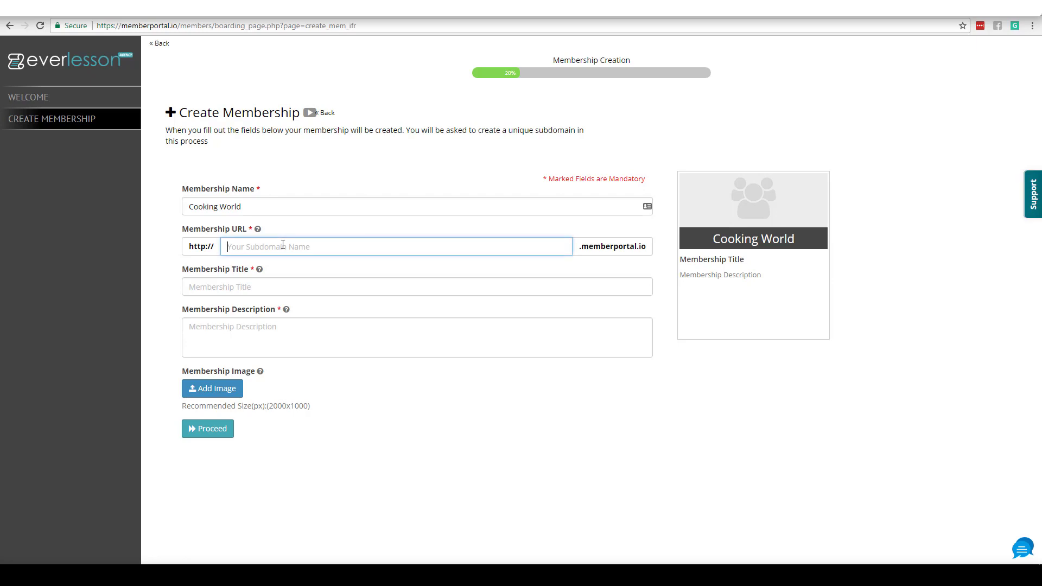
pyautogui.write('cokingworld')
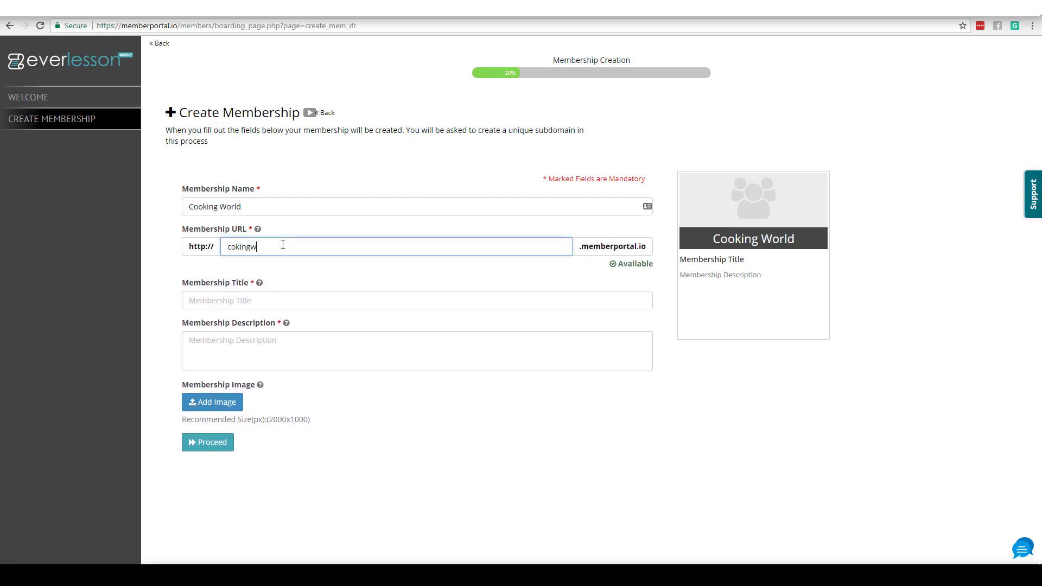
pyautogui.click(239, 248)
pyautogui.write('o')
# Step: Set the title to 'Cooking World', add a cooking-courses description, and choose the cooking-05 photo
pyautogui.click(231, 285)
pyautogui.moveTo(242, 207); pyautogui.dragTo(147, 211)
pyautogui.hotkey('ctrl', 'c')
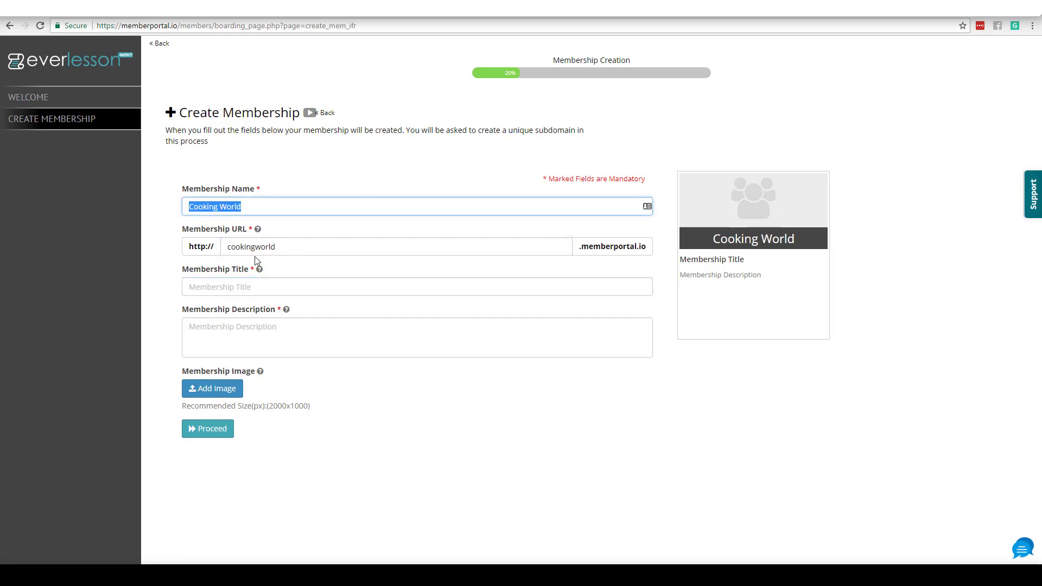
pyautogui.click(256, 287)
pyautogui.hotkey('ctrl', 'v')
pyautogui.click(277, 337)
pyautogui.write('In this membership you will find all kinds ')
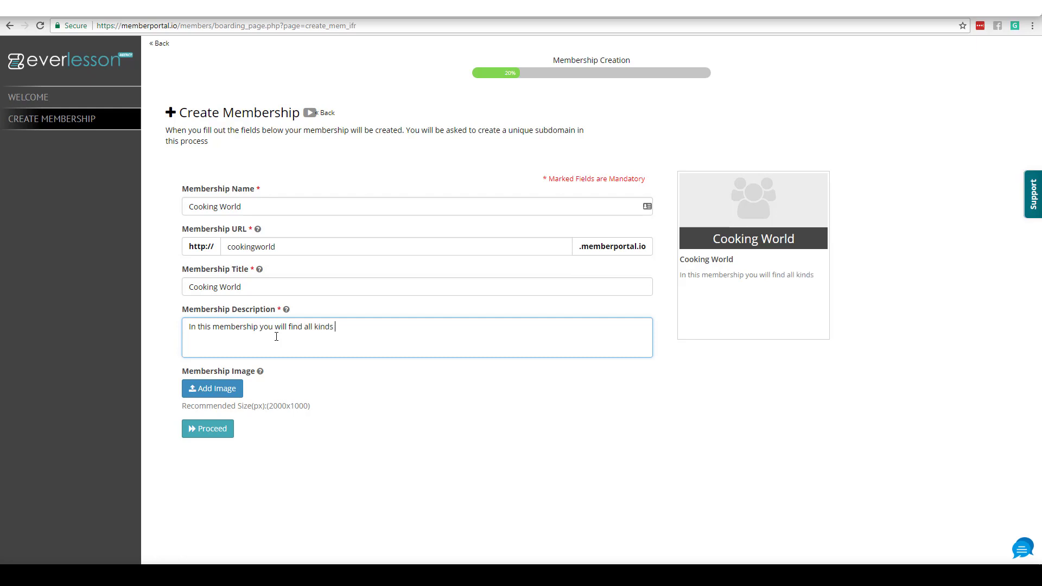
pyautogui.write('of amazoing courses related')
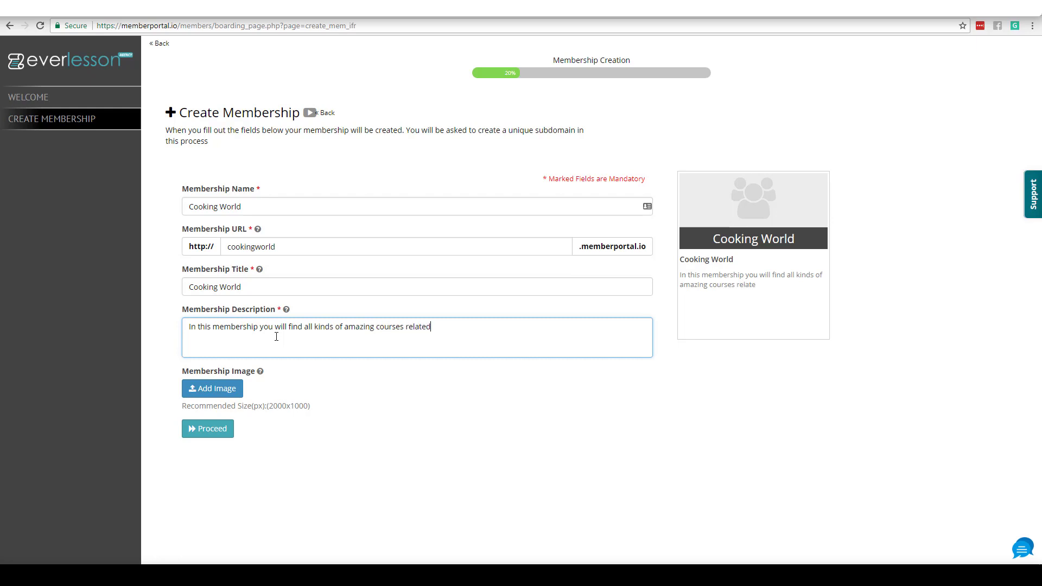
pyautogui.write(' to cooking.')
pyautogui.click(349, 465)
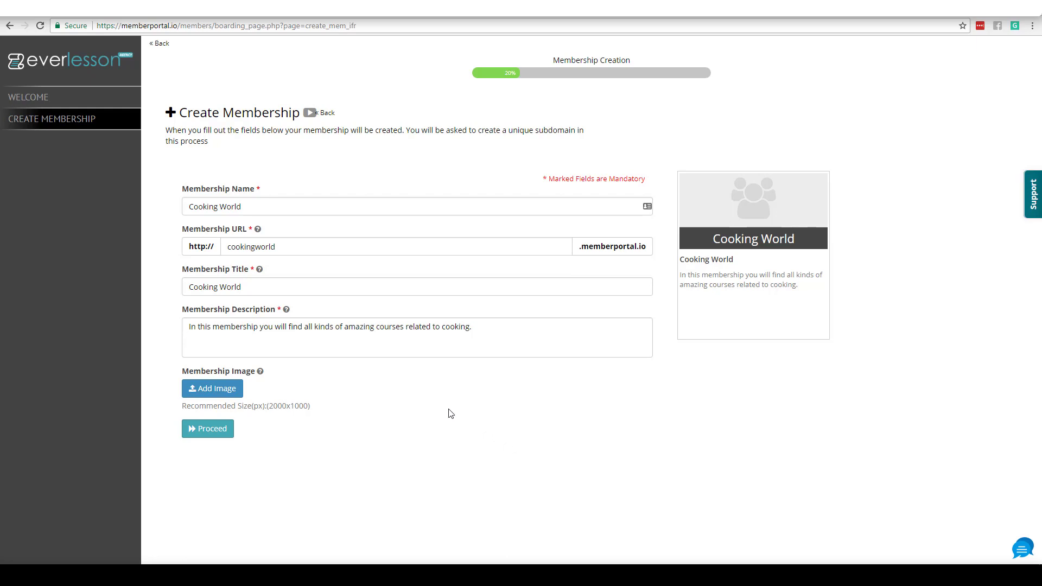
pyautogui.click(231, 391)
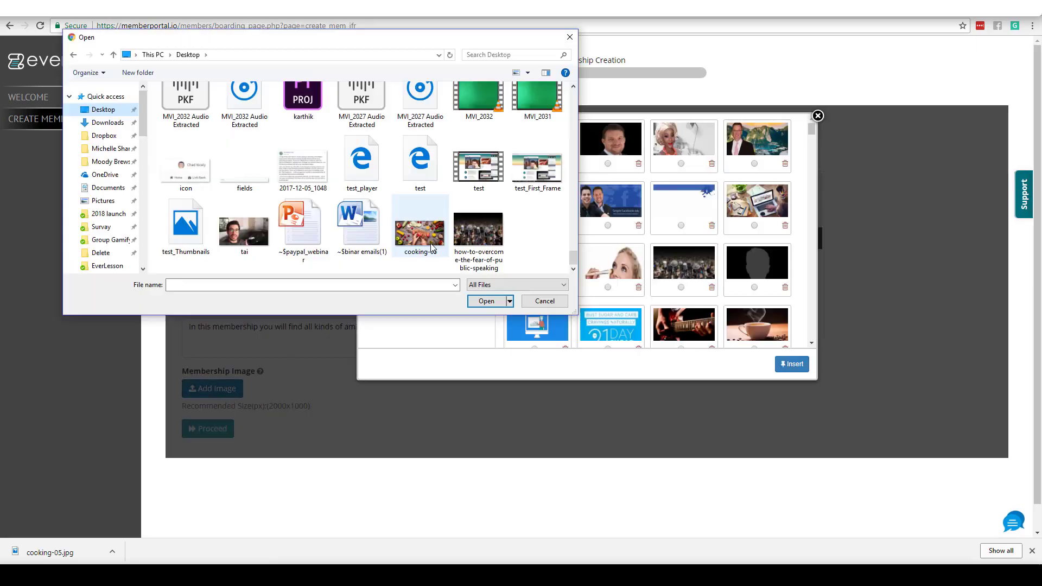
pyautogui.click(433, 247)
# Step: Upload cooking-05.jpg, insert it as the membership image, and proceed
pyautogui.click(484, 302)
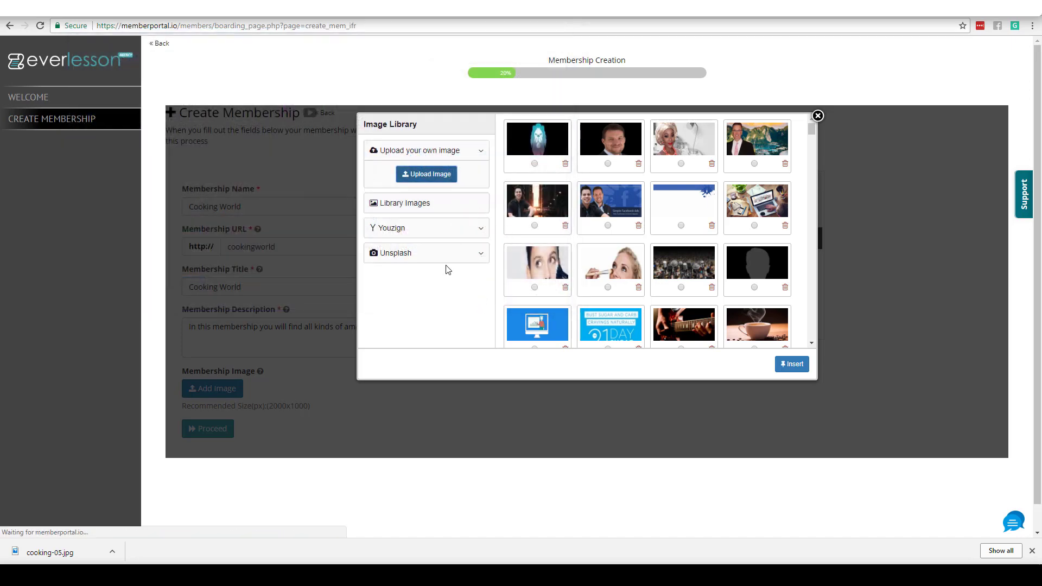
pyautogui.click(534, 162)
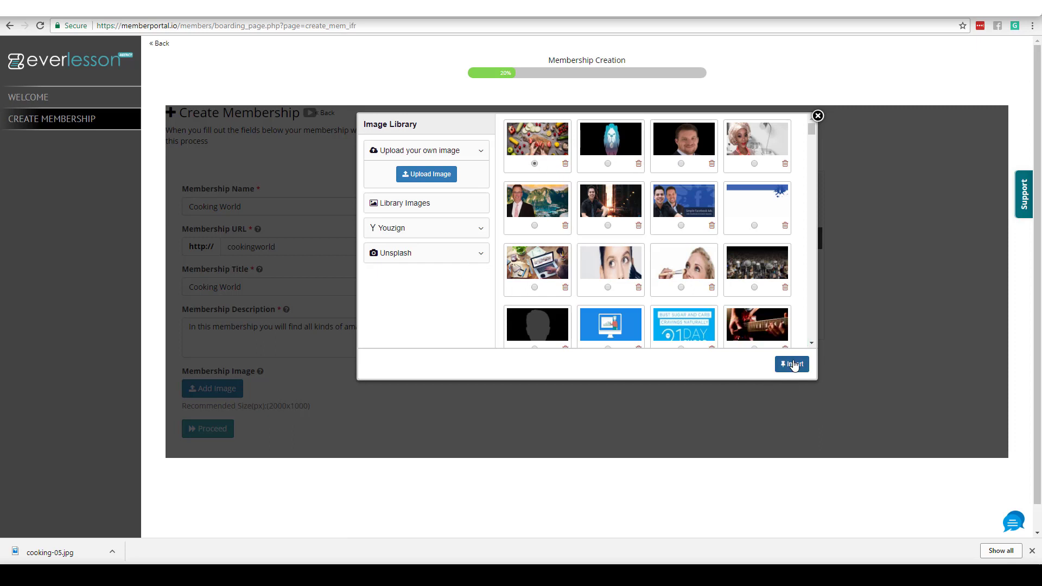
pyautogui.click(792, 364)
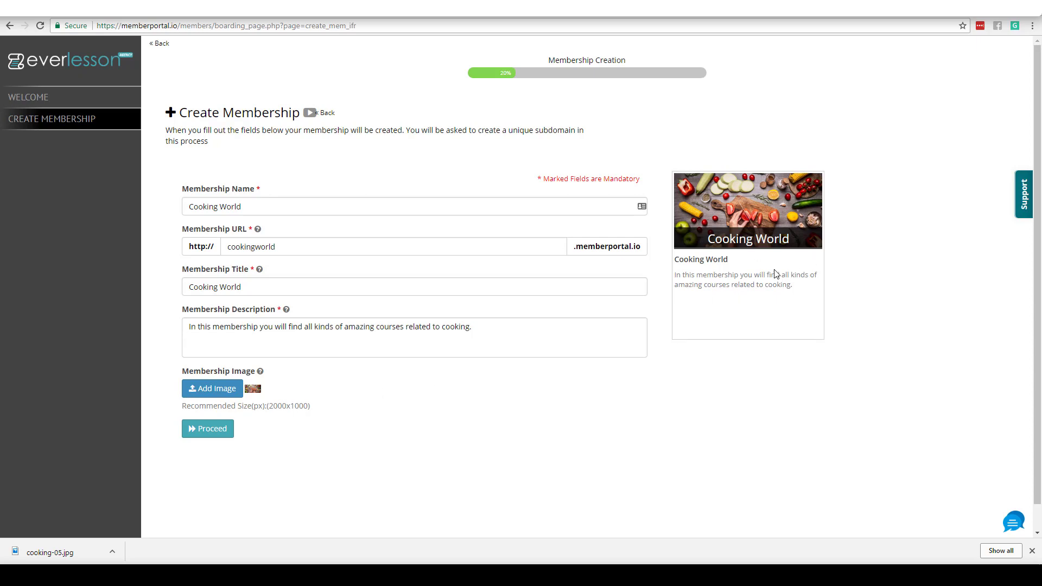
pyautogui.click(217, 429)
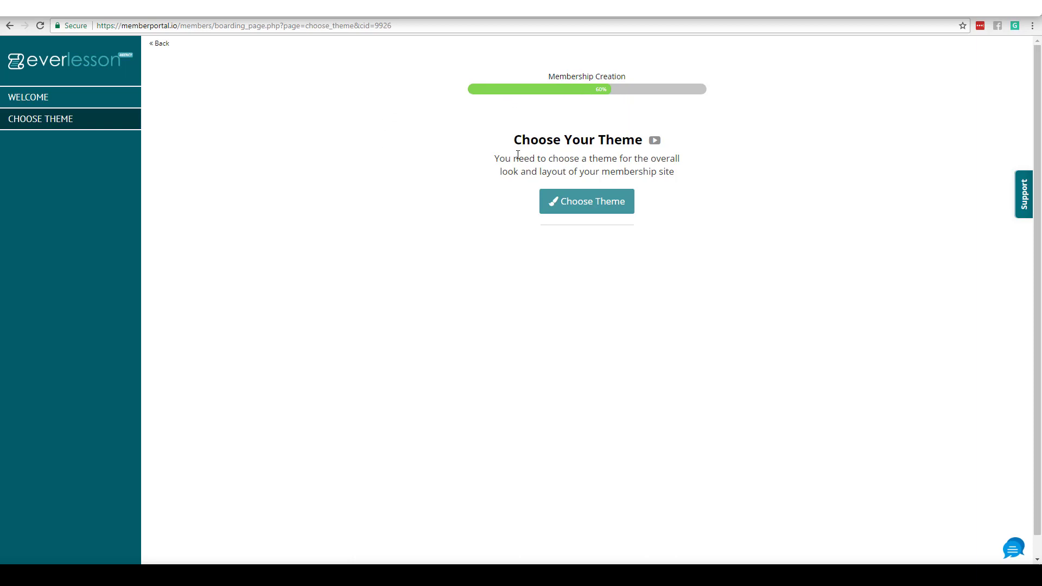
# Step: Browse Theme 2's preview slides through the Content Page and Category Page layouts
pyautogui.click(590, 201)
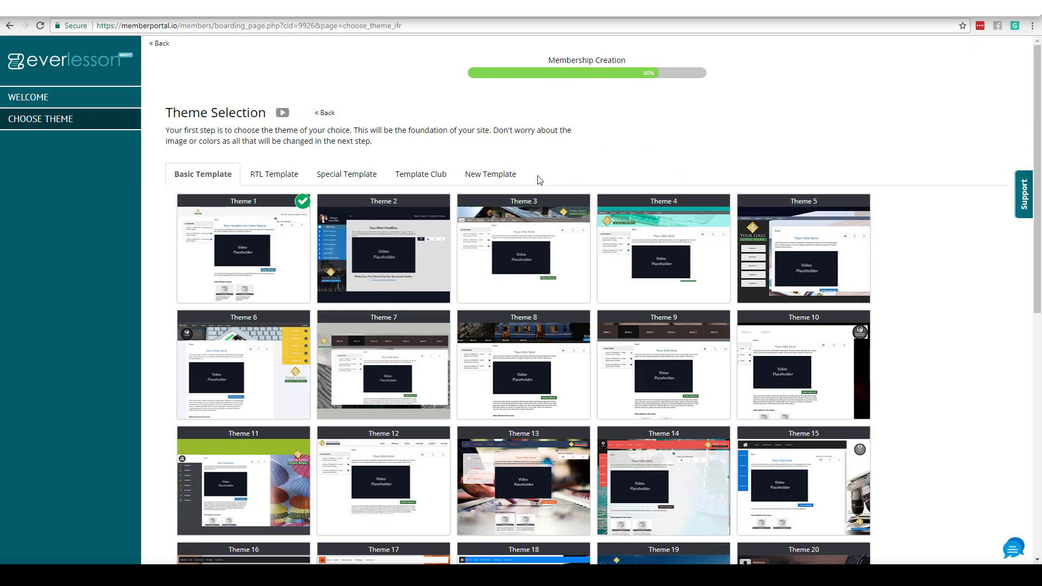
pyautogui.moveTo(402, 260)
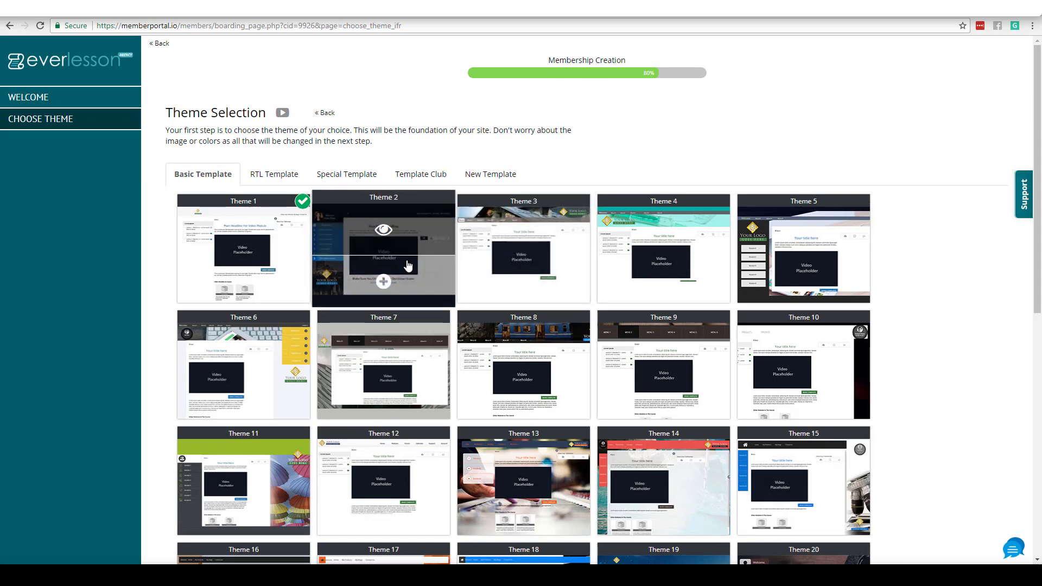
pyautogui.click(384, 234)
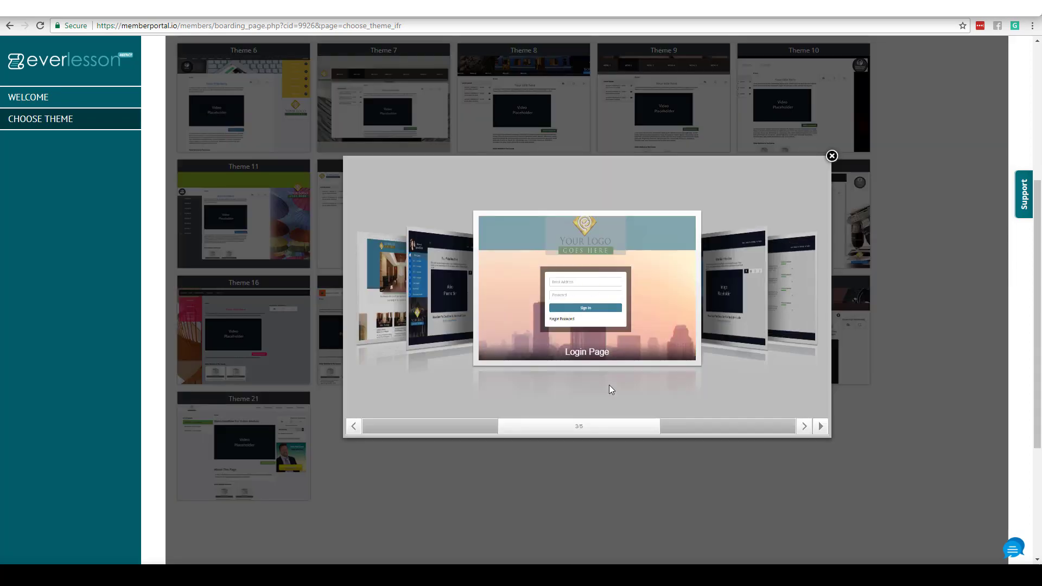
pyautogui.click(454, 306)
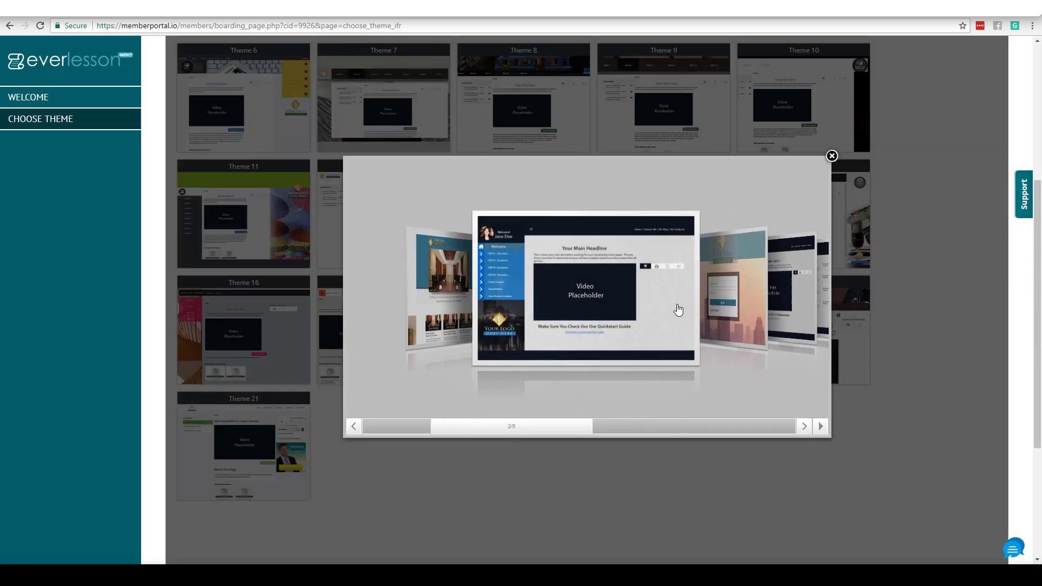
pyautogui.click(787, 305)
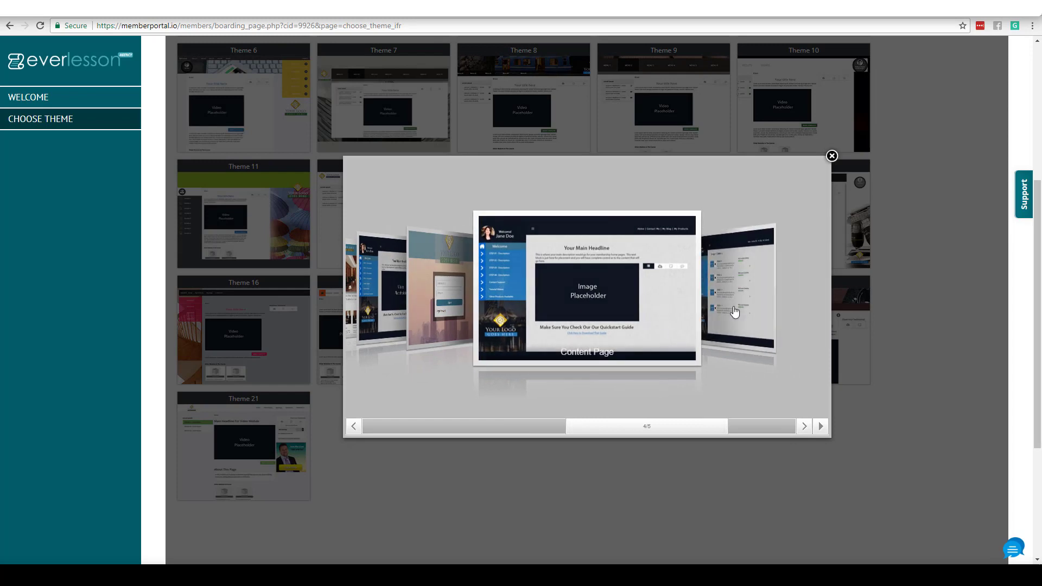
pyautogui.click(735, 312)
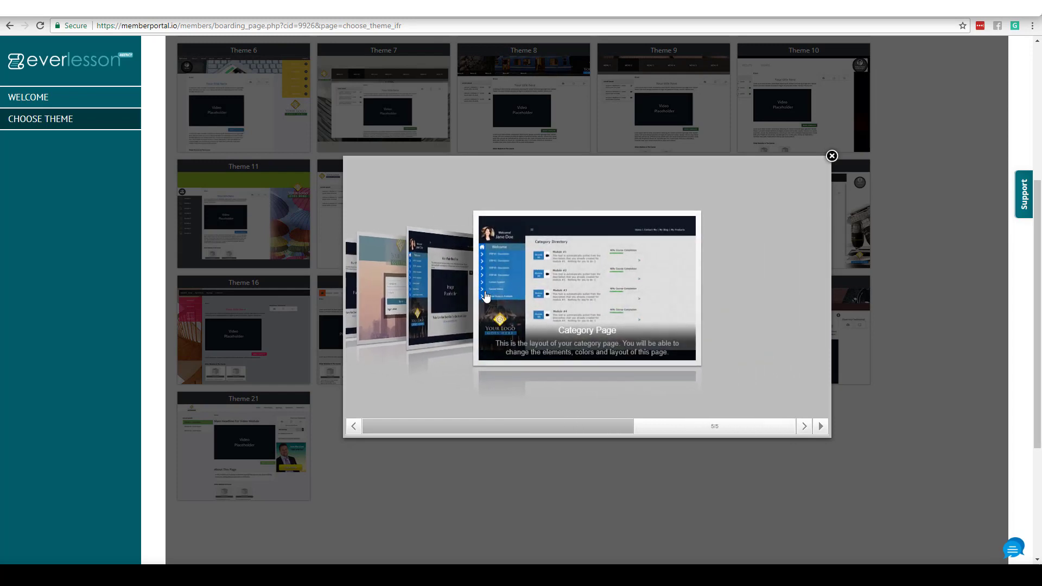
pyautogui.click(832, 157)
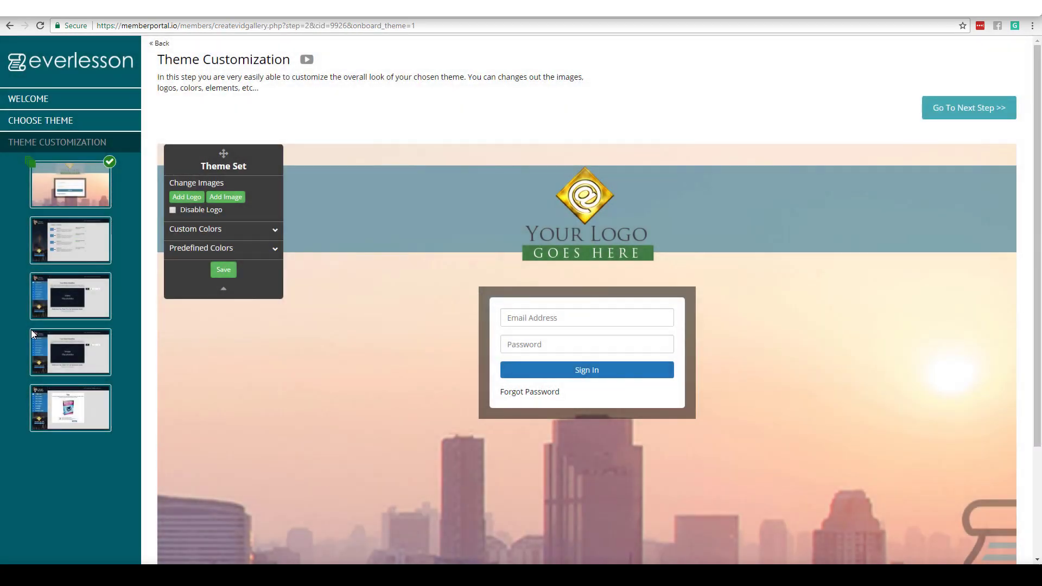
# Step: Apply the Template 2 layout to the member login page
pyautogui.moveTo(1038, 282); pyautogui.dragTo(1038, 308)
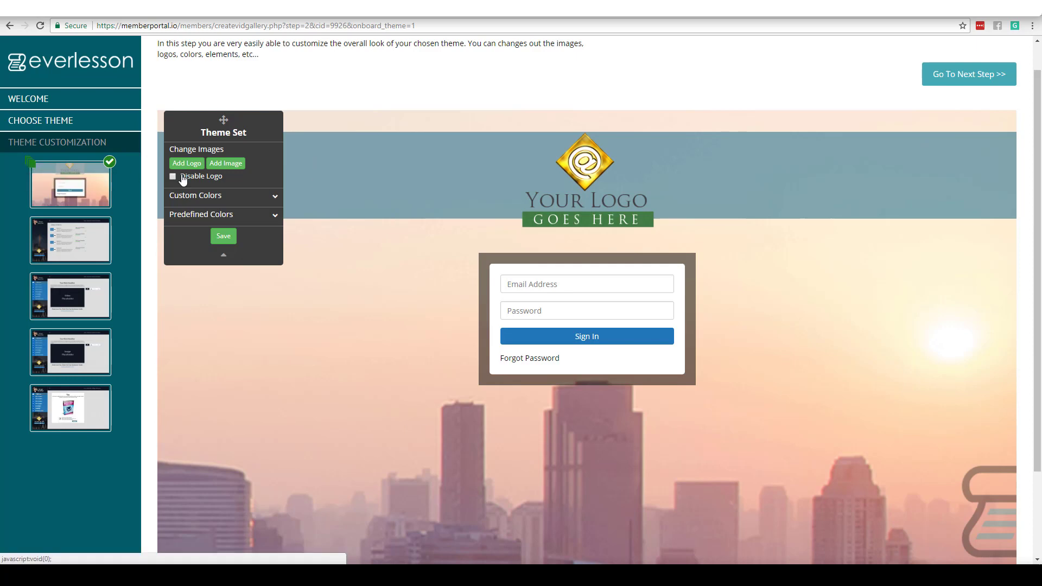
pyautogui.click(28, 163)
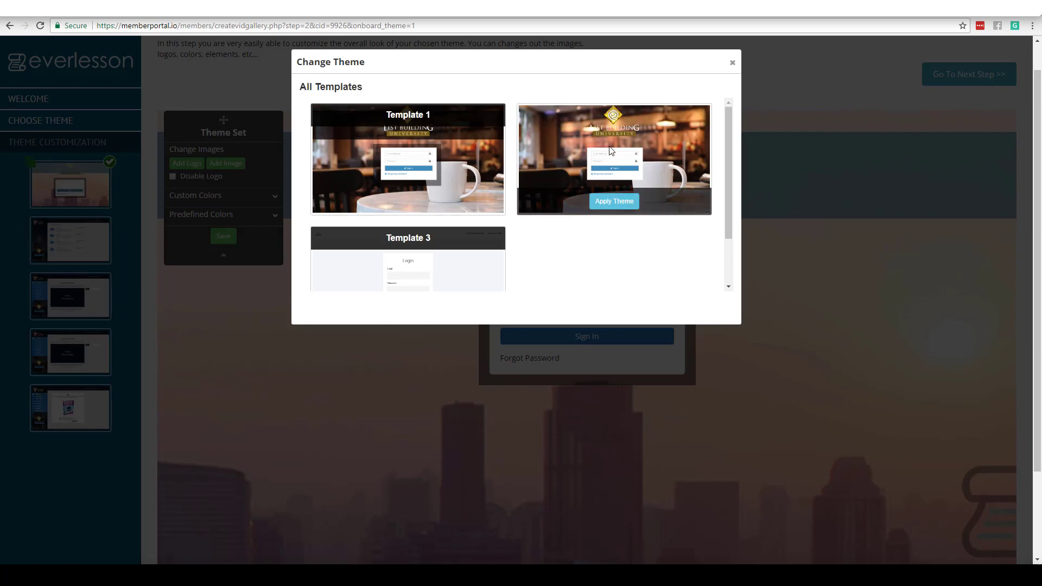
pyautogui.click(614, 201)
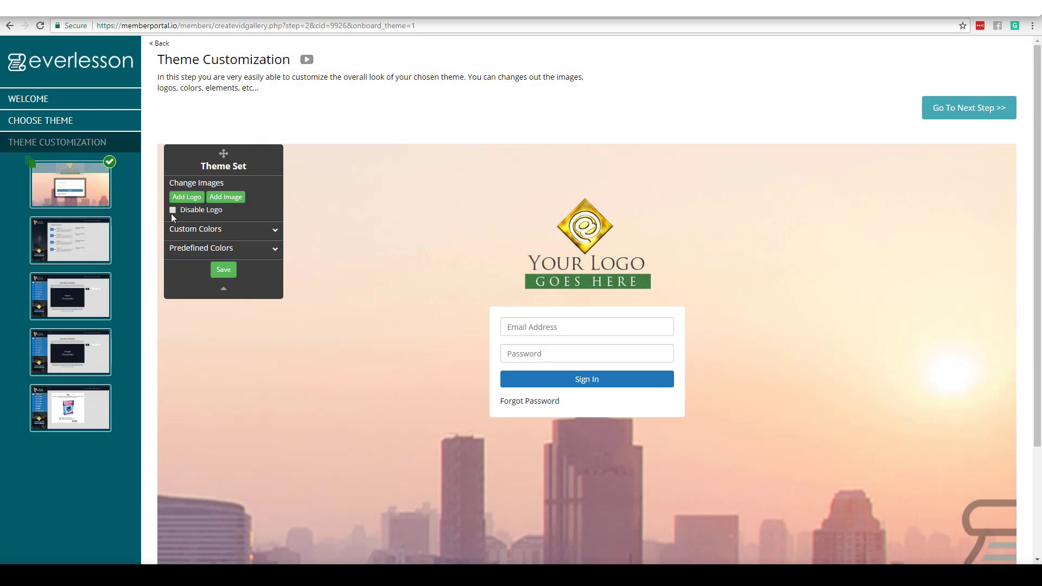
# Step: Disable the login logo, set the vegetables photo as a Cover/Stretch background, and save
pyautogui.click(172, 211)
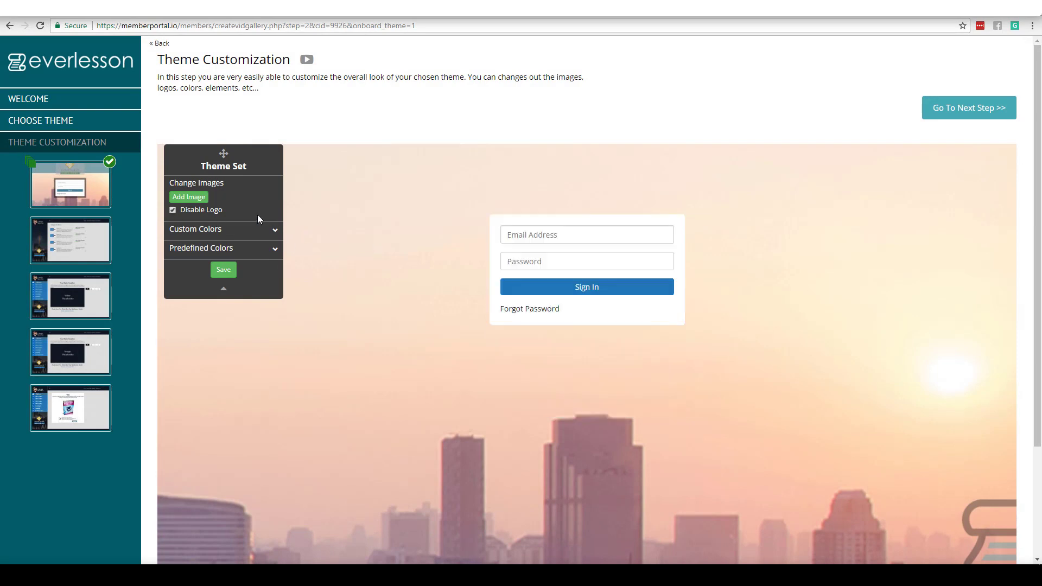
pyautogui.click(189, 197)
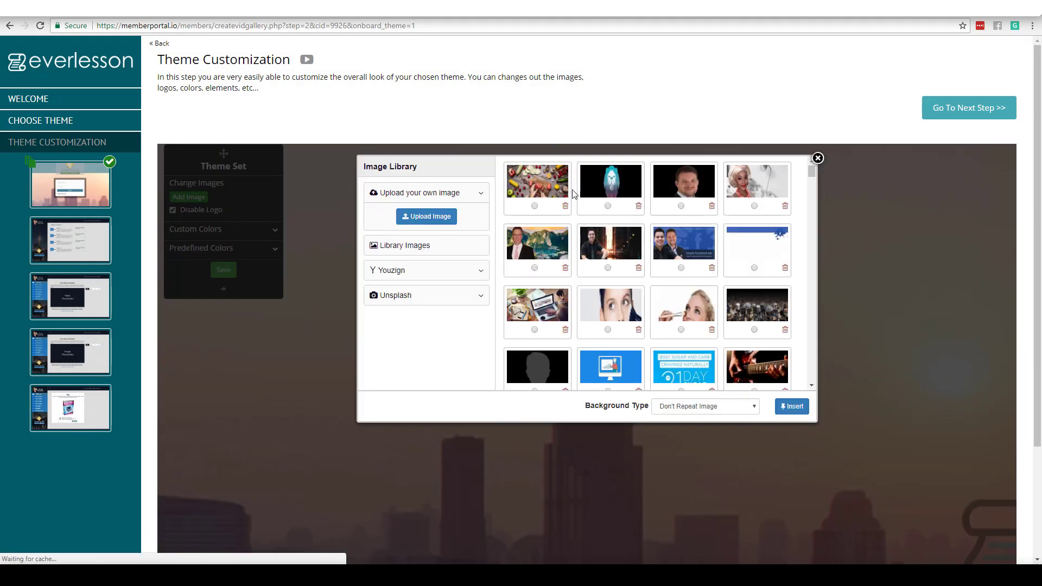
pyautogui.click(535, 206)
pyautogui.click(731, 407)
pyautogui.click(698, 429)
pyautogui.click(793, 407)
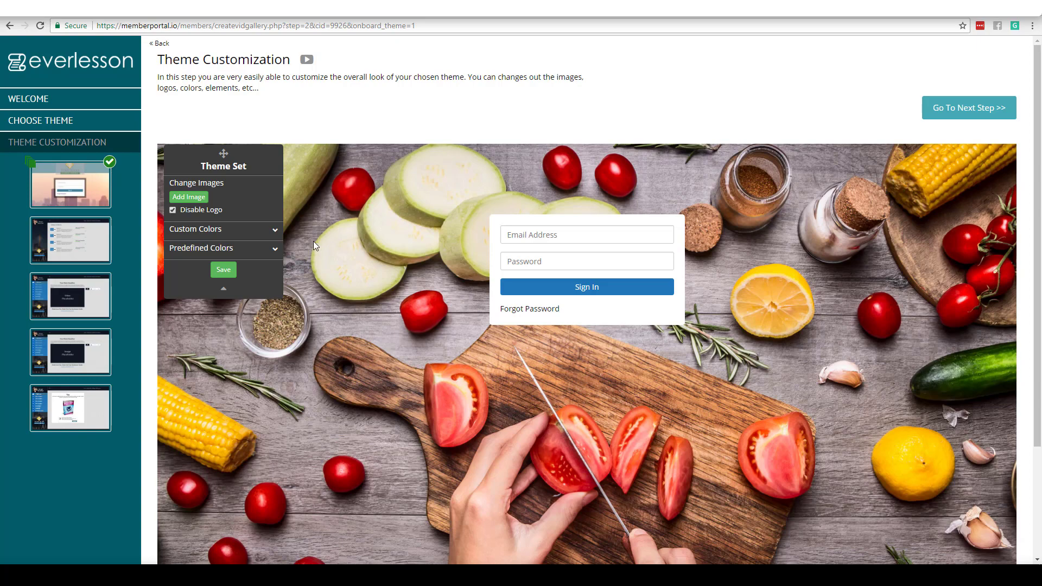
pyautogui.click(223, 270)
# Step: Switch to the third page layout and look over its custom colour settings
pyautogui.click(78, 307)
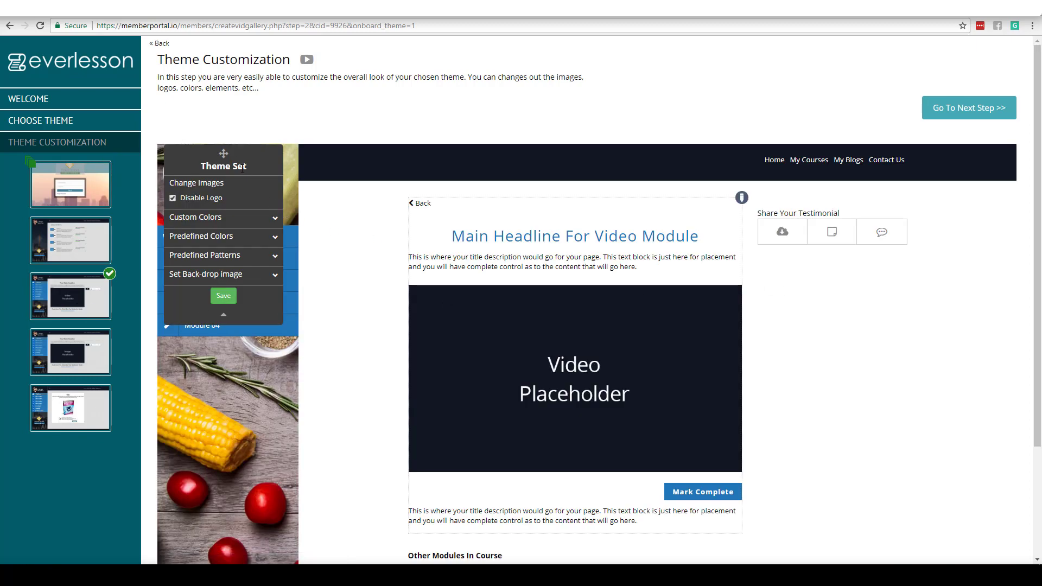
pyautogui.moveTo(226, 151); pyautogui.dragTo(863, 292)
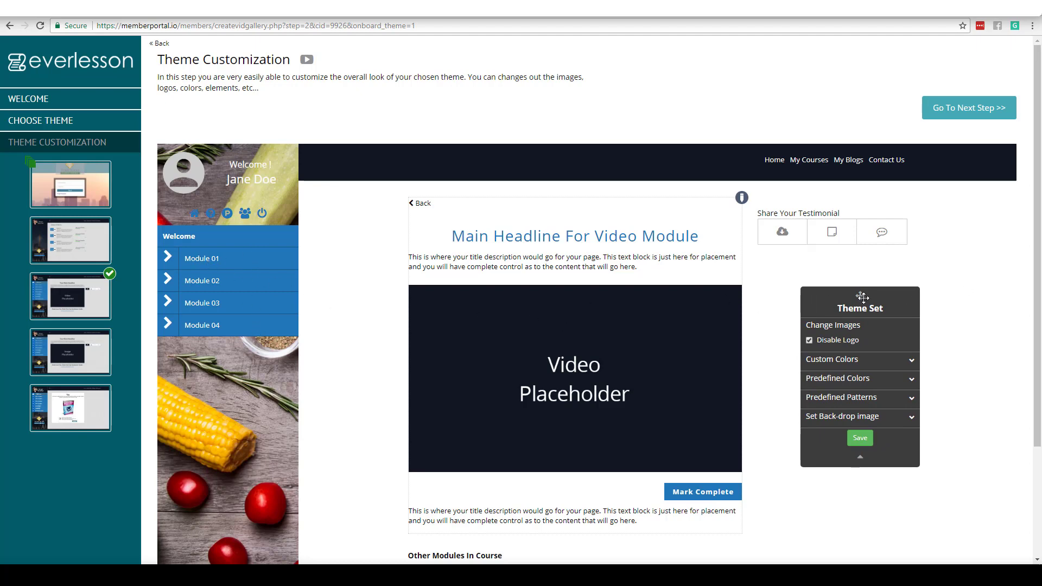
pyautogui.moveTo(867, 303); pyautogui.dragTo(386, 202)
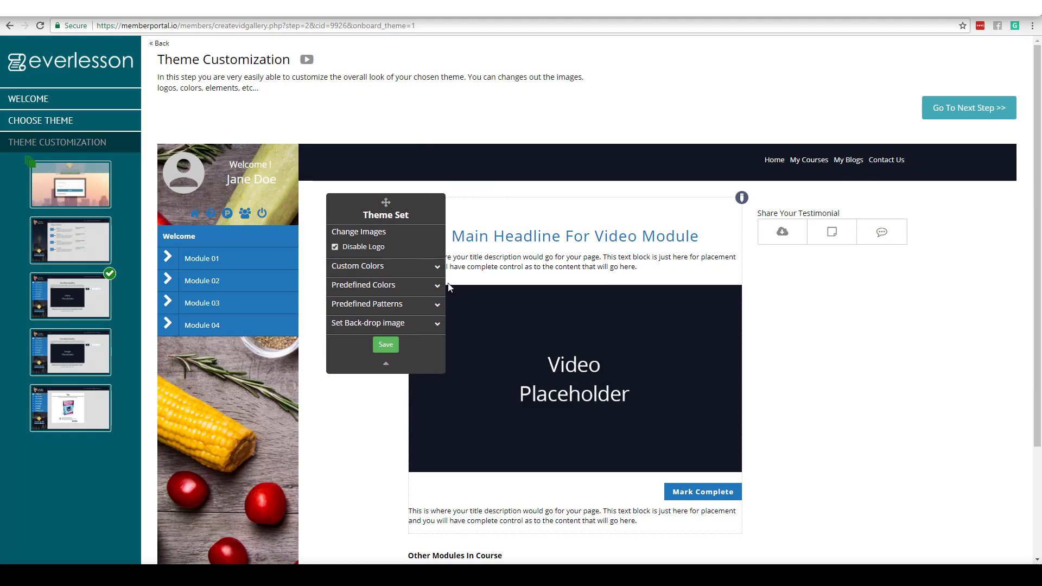
pyautogui.click(437, 267)
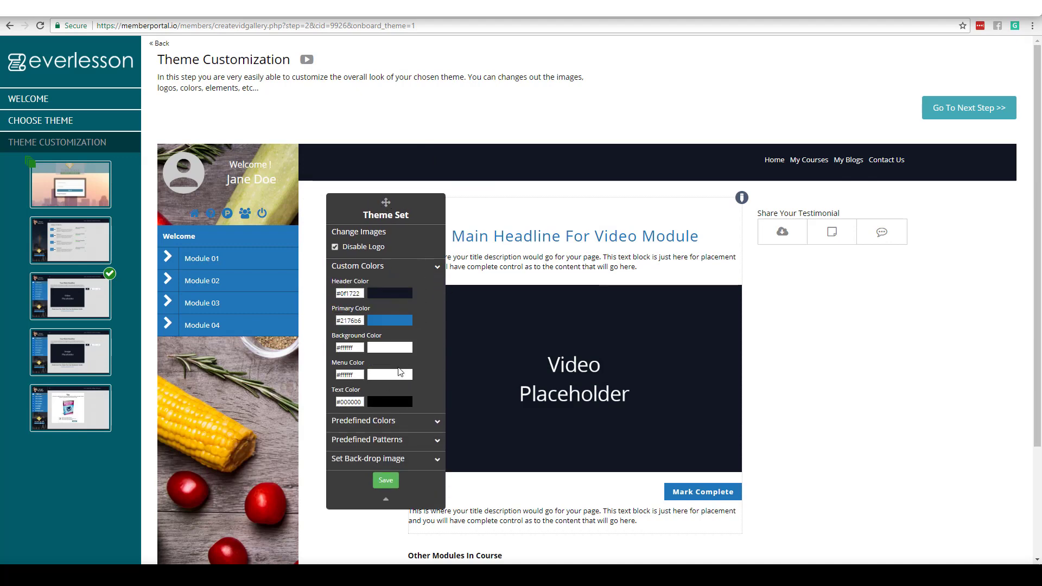
pyautogui.click(437, 267)
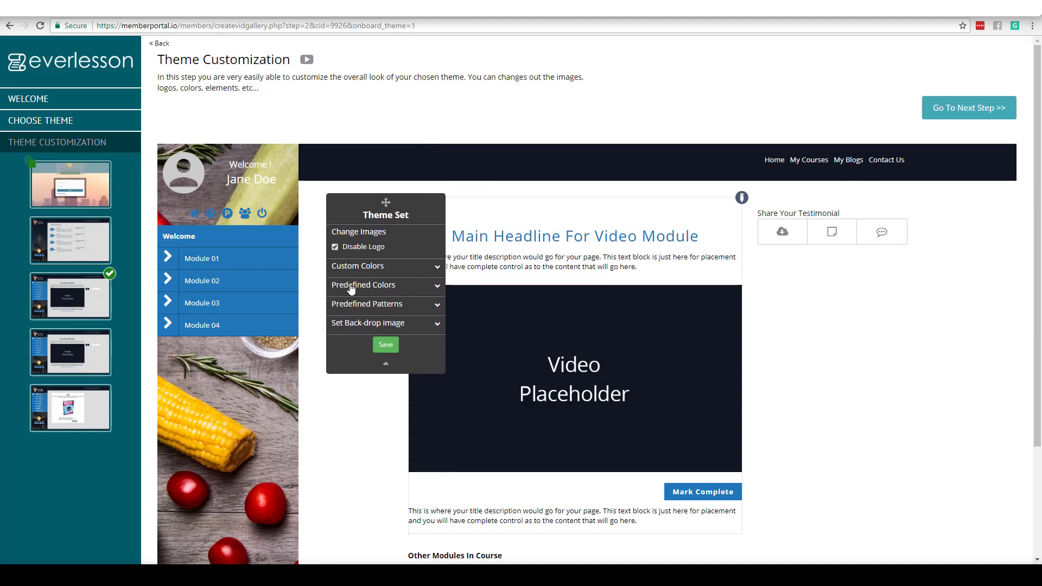
# Step: Try the predefined colour swatches and settle on the salmon and green scheme
pyautogui.click(437, 286)
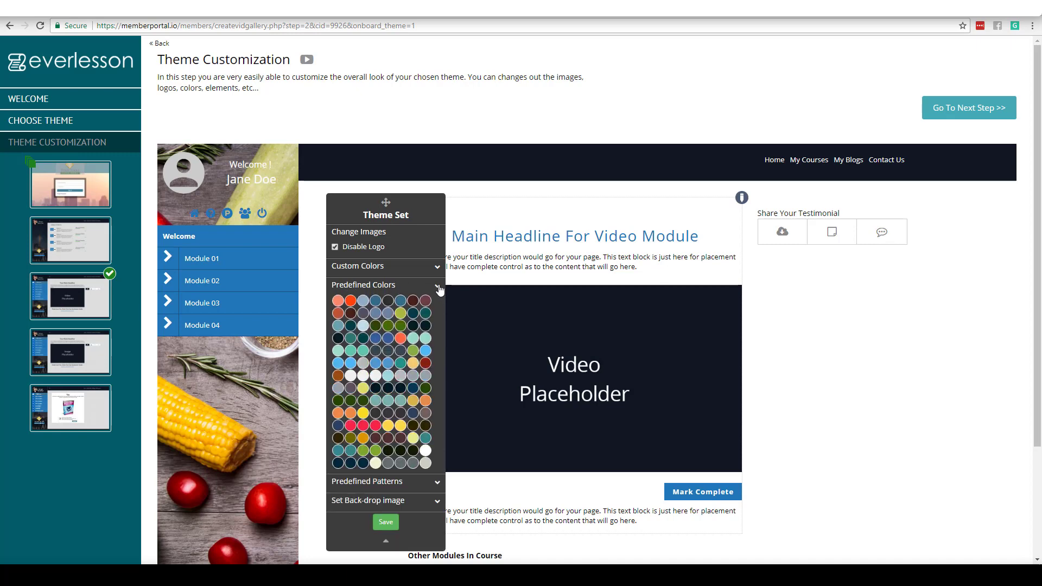
pyautogui.click(350, 302)
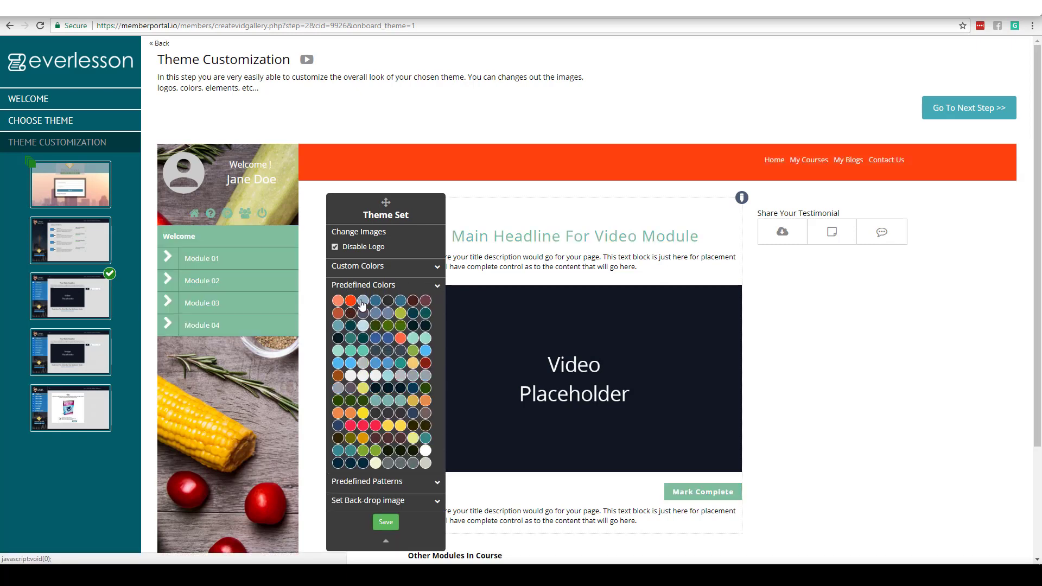
pyautogui.click(377, 301)
pyautogui.click(378, 304)
pyautogui.click(389, 304)
pyautogui.click(401, 304)
pyautogui.click(412, 304)
pyautogui.click(423, 303)
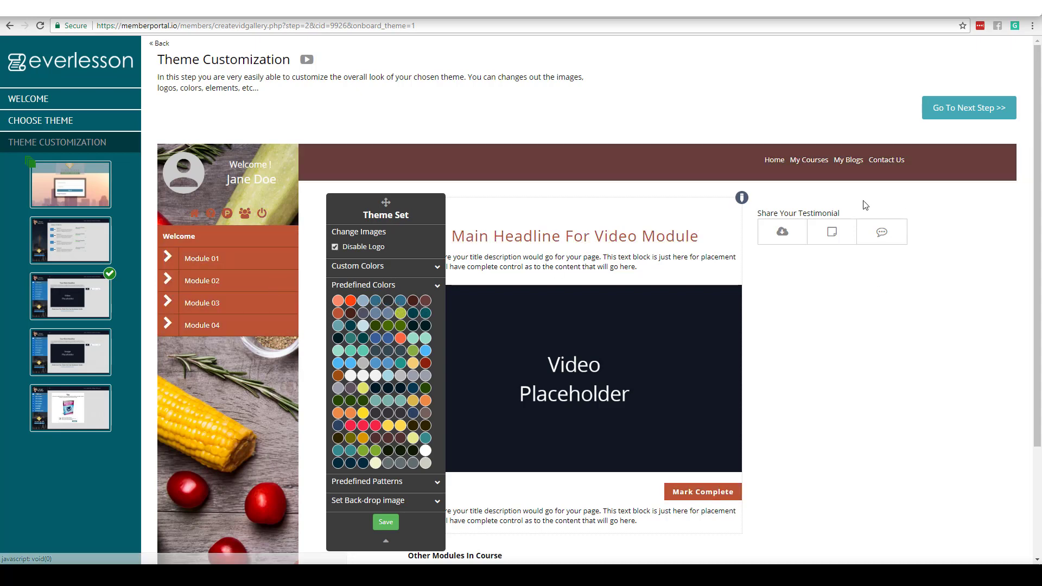
pyautogui.click(338, 302)
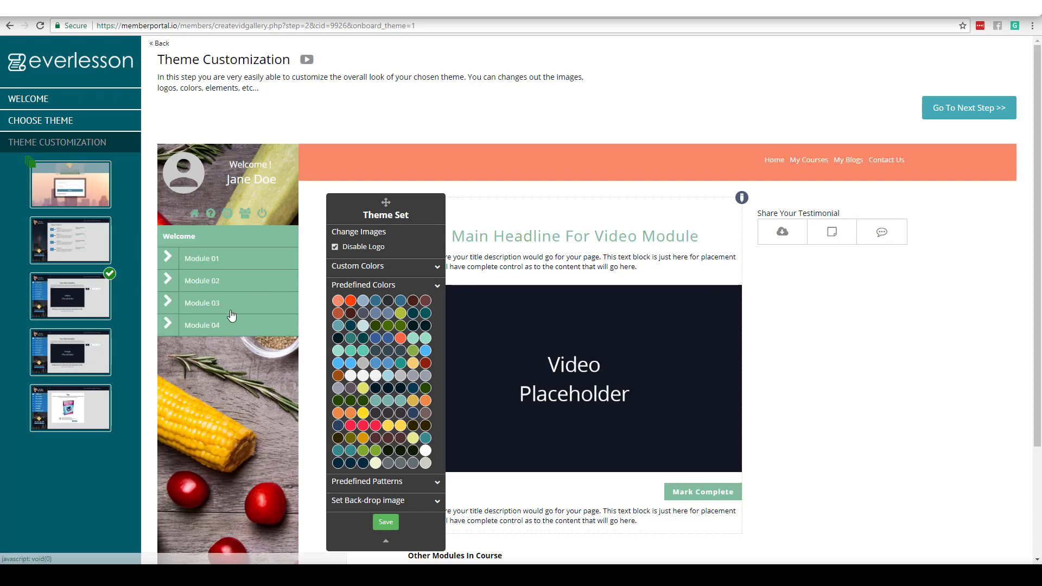
# Step: Save the theme colours, preview the login and module pages, and continue to the next step
pyautogui.click(386, 523)
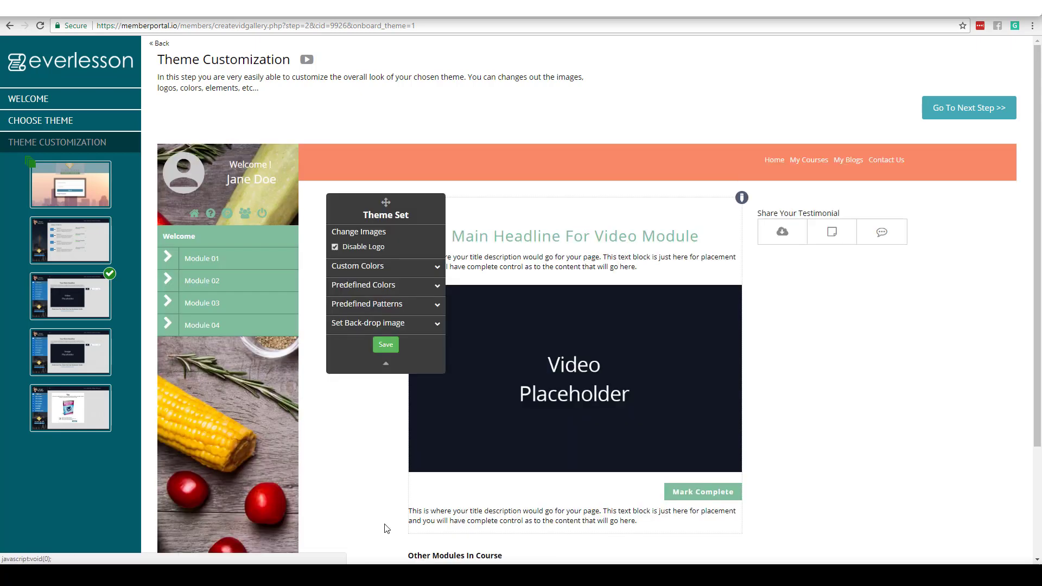
pyautogui.click(93, 184)
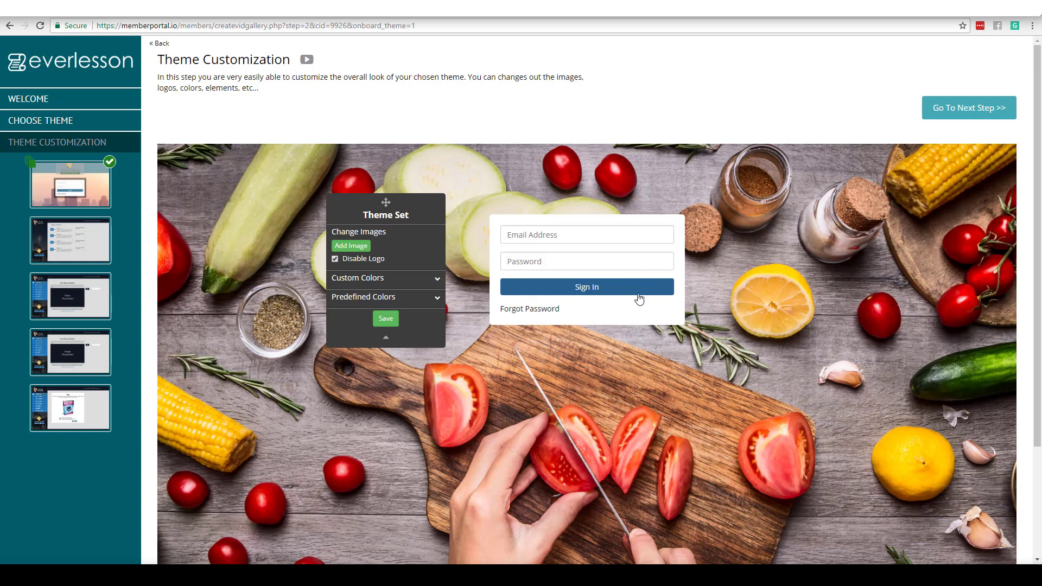
pyautogui.click(93, 354)
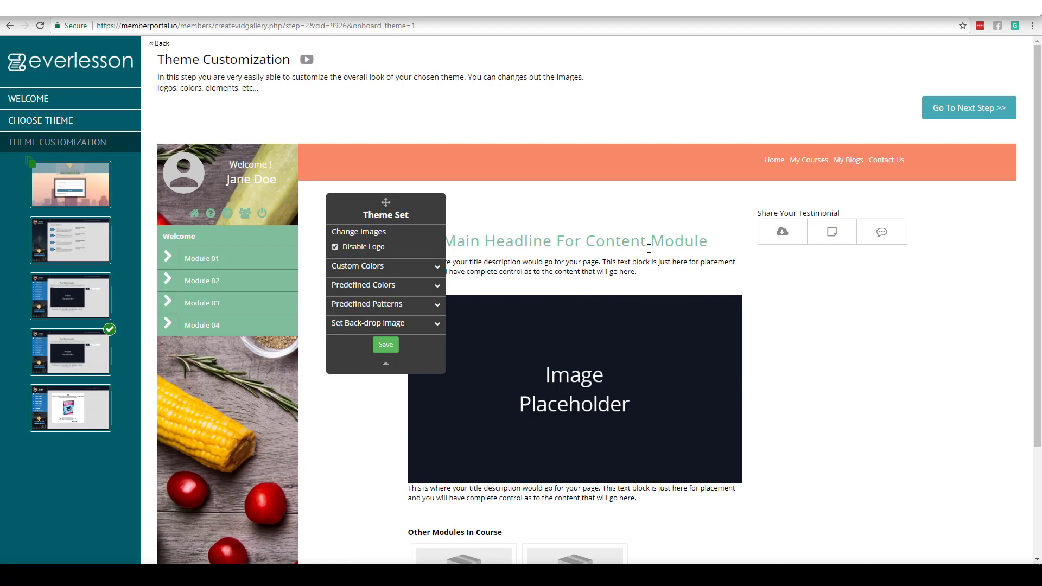
pyautogui.click(964, 108)
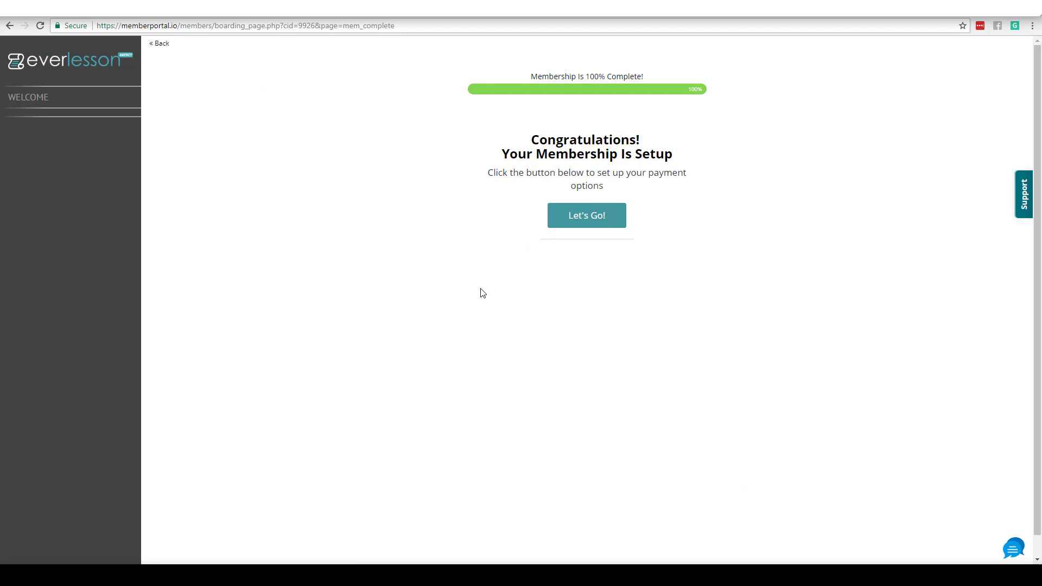
# Step: Review the PayPal payment e-mail address and continue past the payment options
pyautogui.click(580, 224)
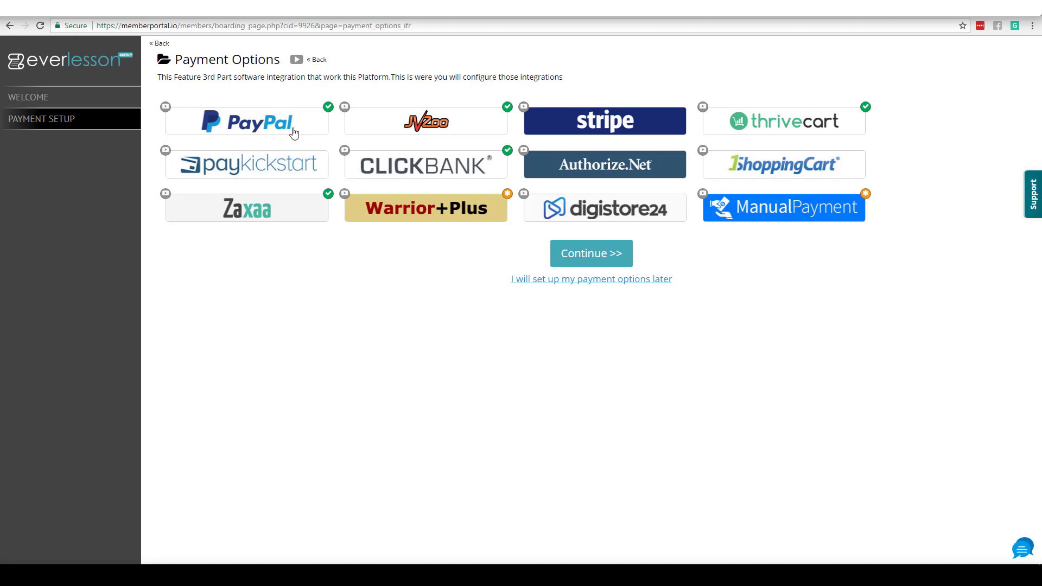
pyautogui.click(277, 123)
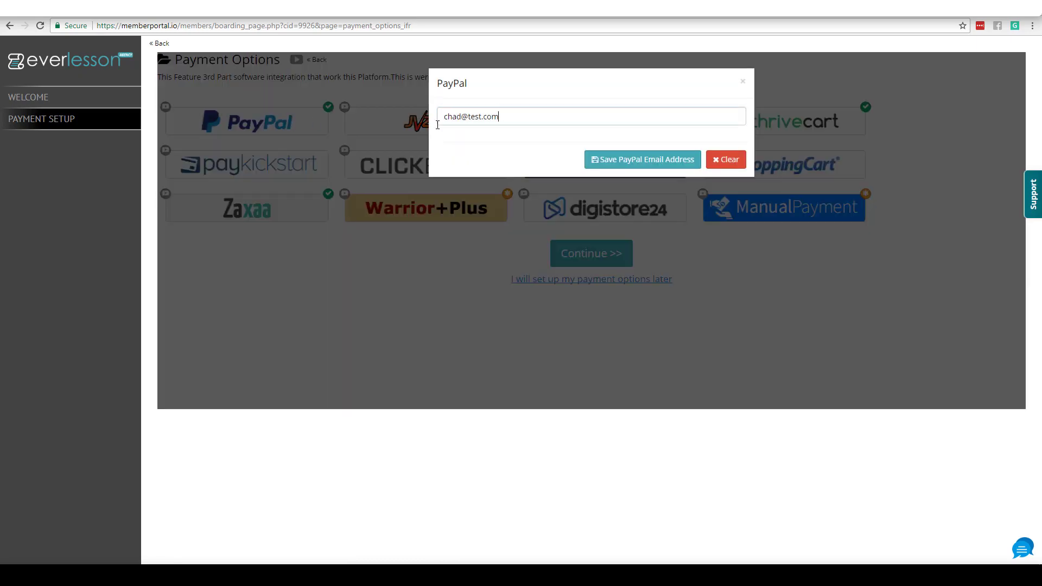
pyautogui.tripleClick(505, 123)
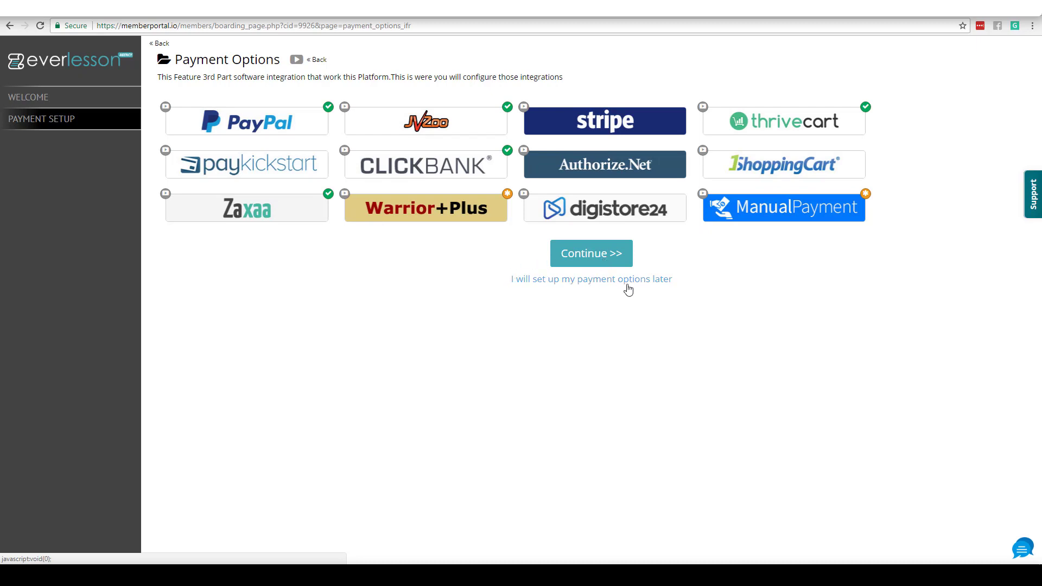
pyautogui.click(589, 253)
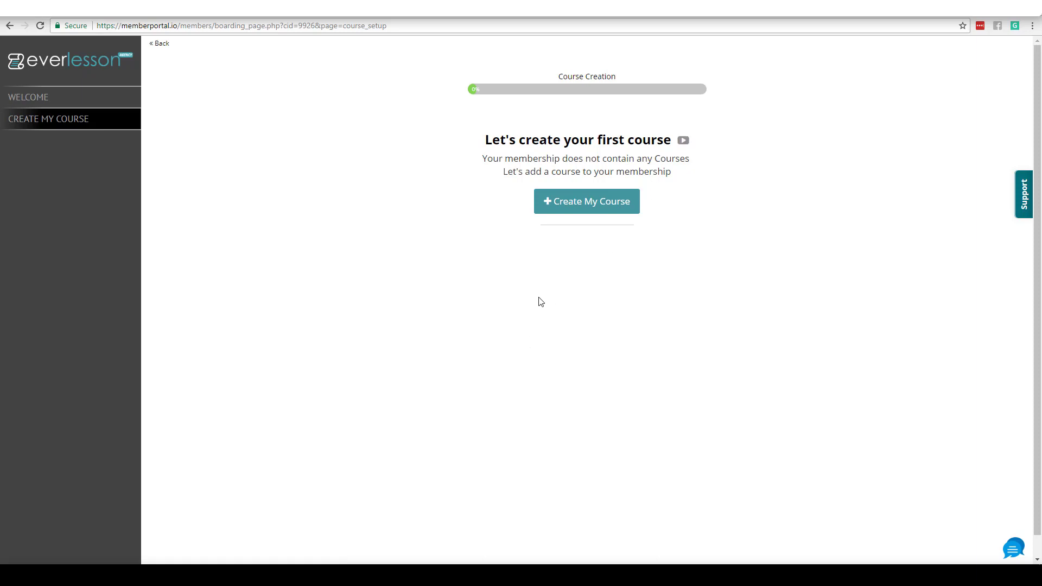
# Step: Create a course titled 'How to Bake A Pizza' described as 'In this course you're going to learn how to bake a pizza'
pyautogui.click(587, 201)
pyautogui.moveTo(256, 196); pyautogui.dragTo(191, 202)
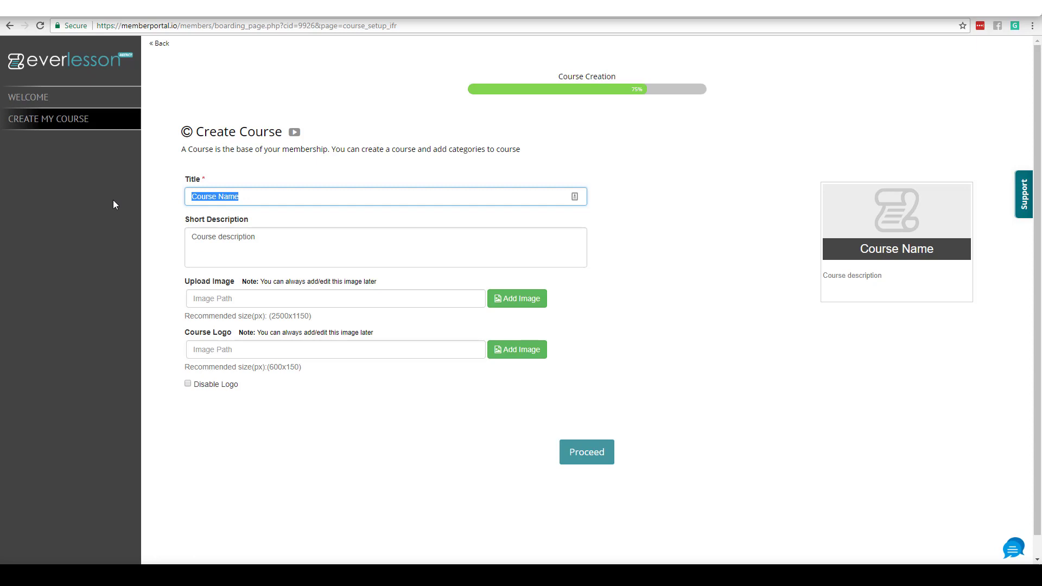
pyautogui.write('How to Bake A Pizza')
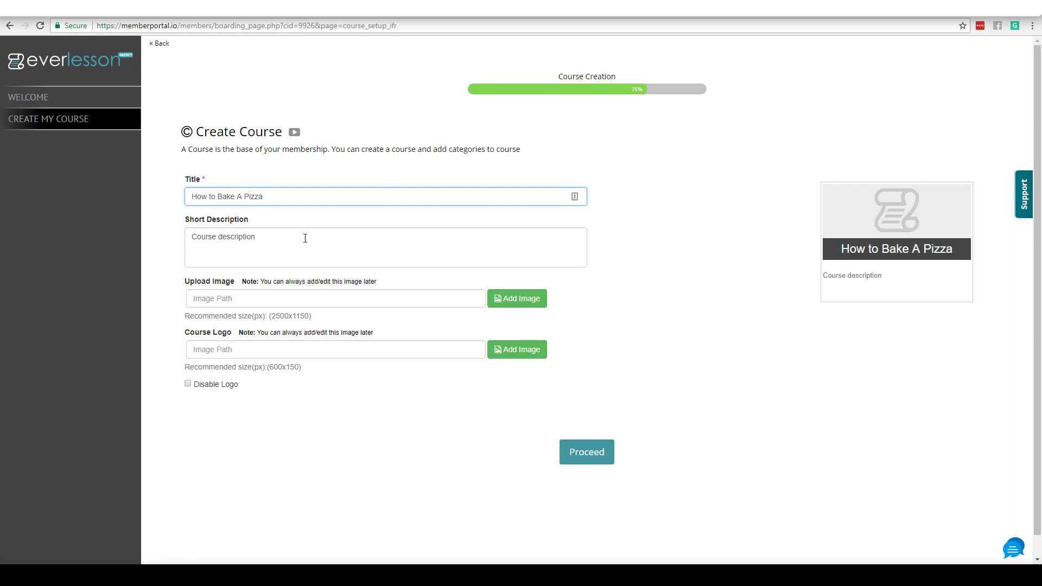
pyautogui.moveTo(293, 237); pyautogui.dragTo(90, 245)
pyautogui.write('In ')
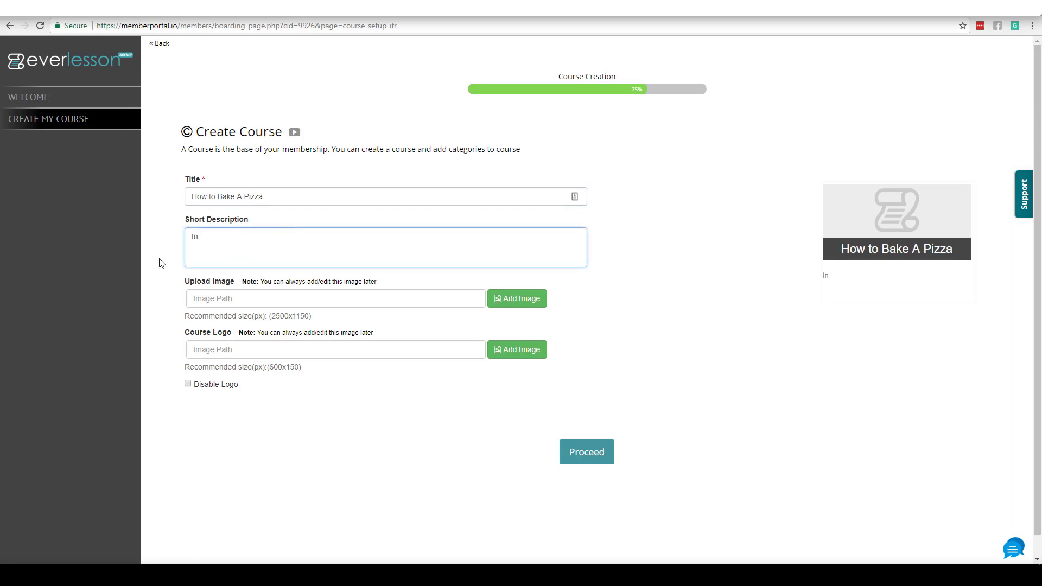
pyautogui.write("this course you're going to learn how")
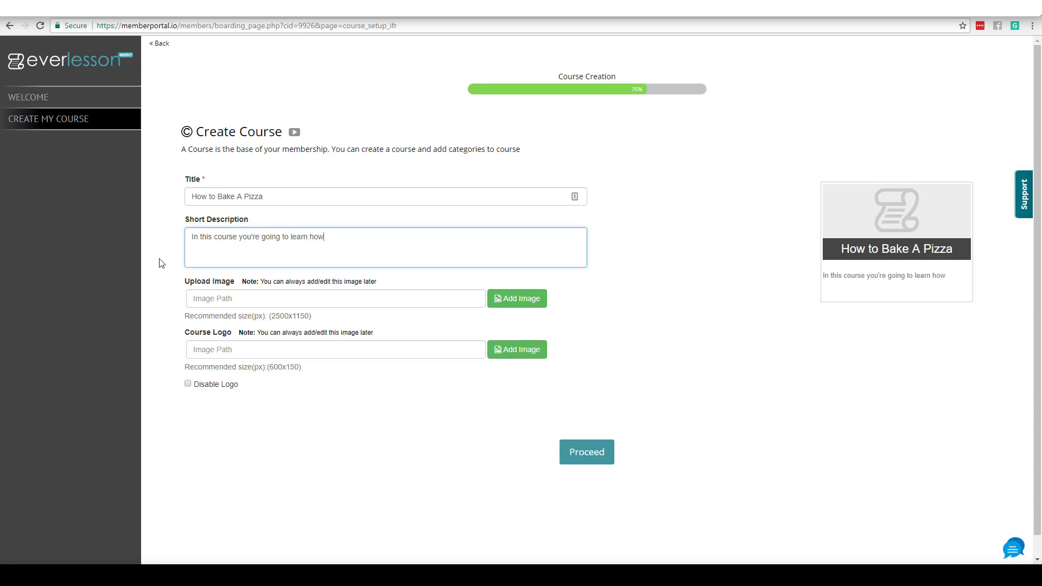
pyautogui.write(' to bake a pizza.')
# Step: Upload the pizza photo, insert it as the course image, and save the course
pyautogui.click(513, 299)
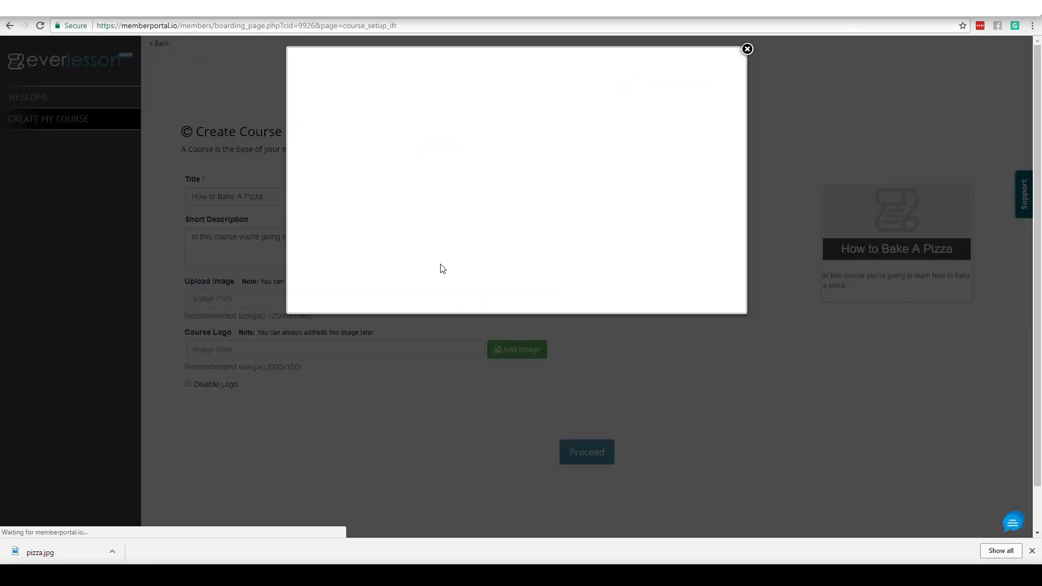
pyautogui.click(349, 108)
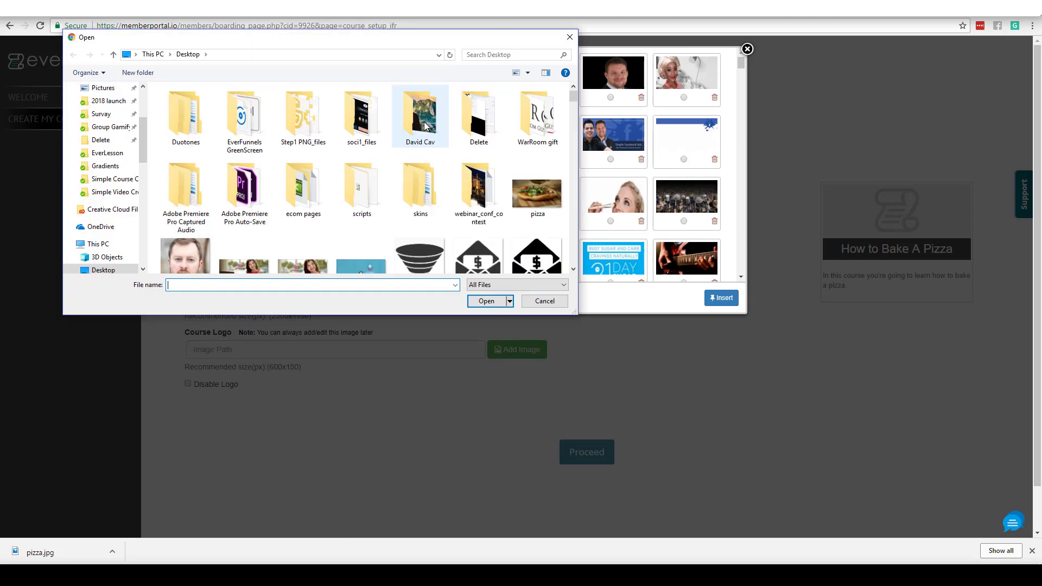
pyautogui.click(530, 197)
pyautogui.click(486, 301)
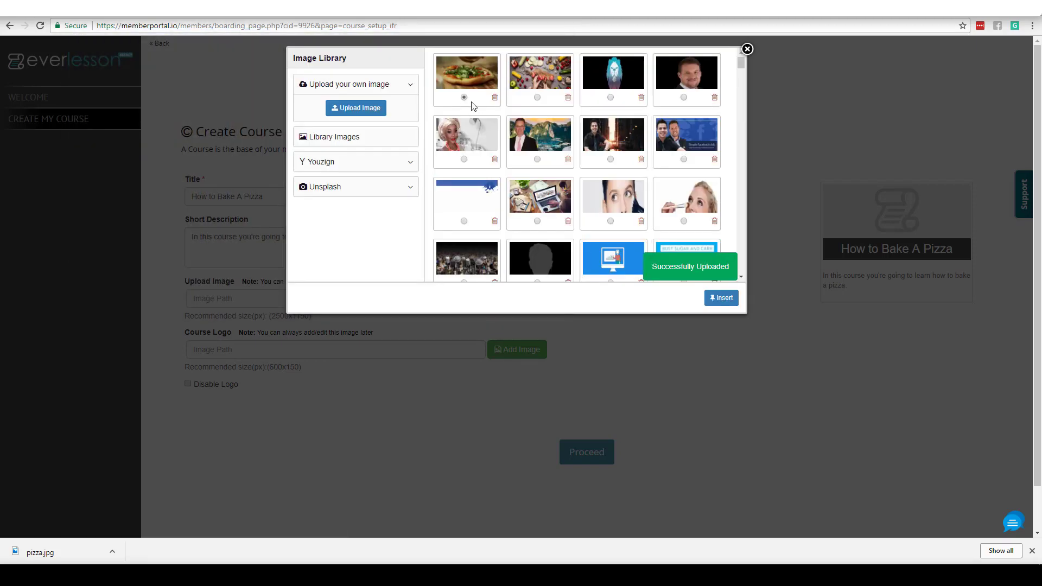
pyautogui.click(724, 298)
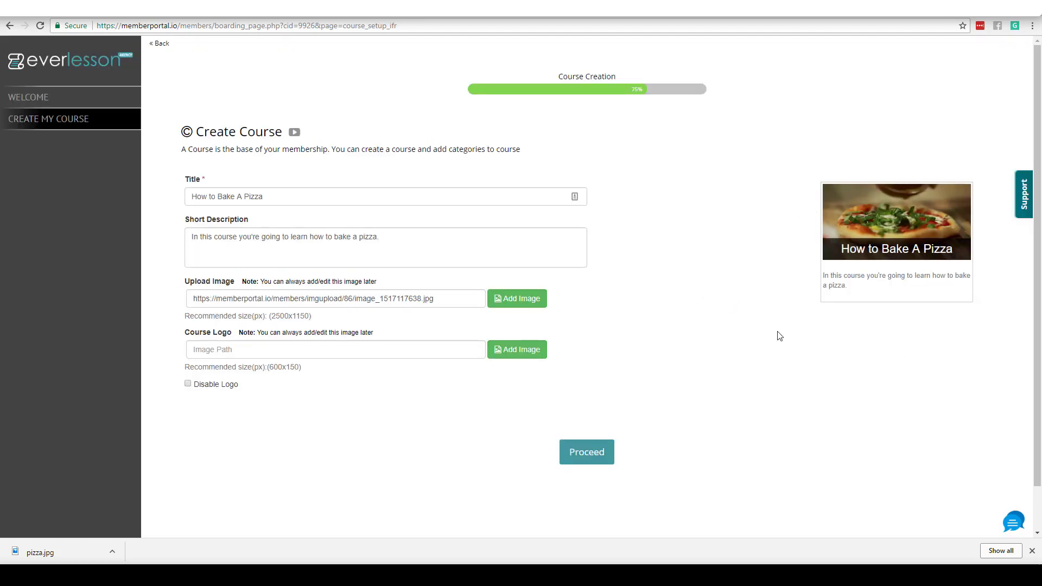
pyautogui.click(591, 454)
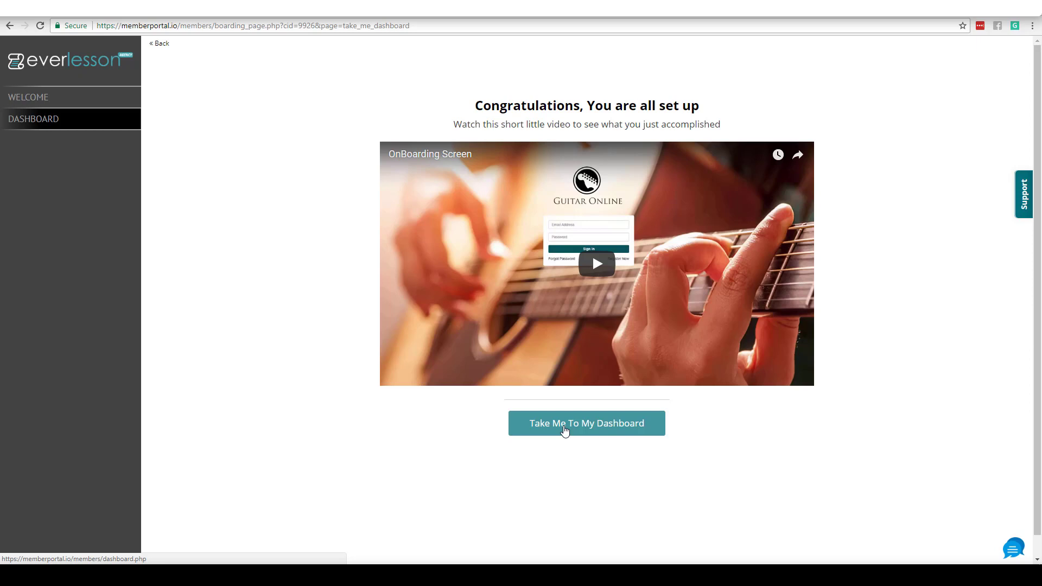
# Step: Play the onboarding video muted and skip ahead to the dashboard walkthrough at about 2 minutes
pyautogui.click(597, 264)
pyautogui.click(421, 377)
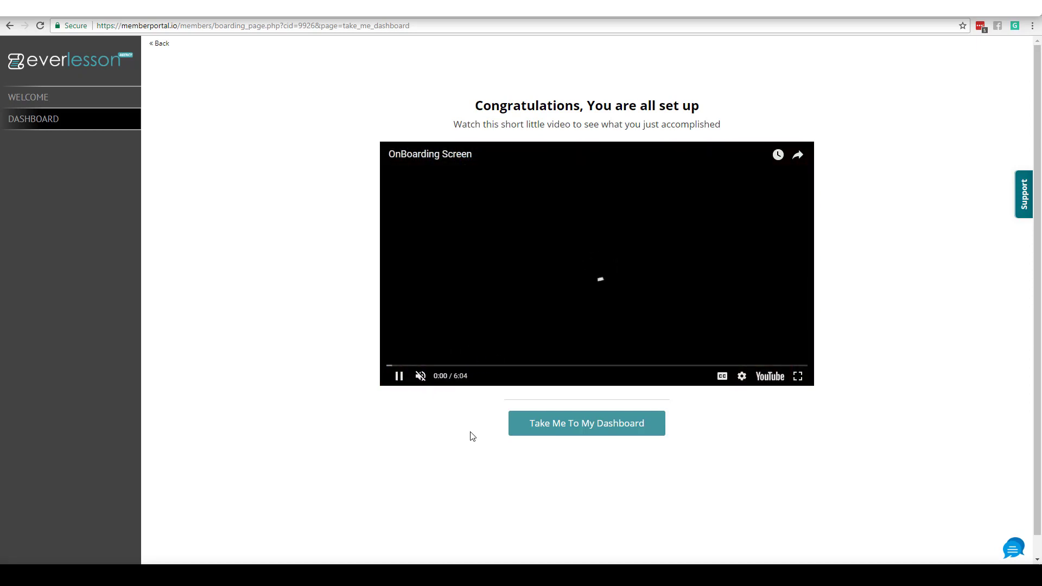
pyautogui.click(397, 366)
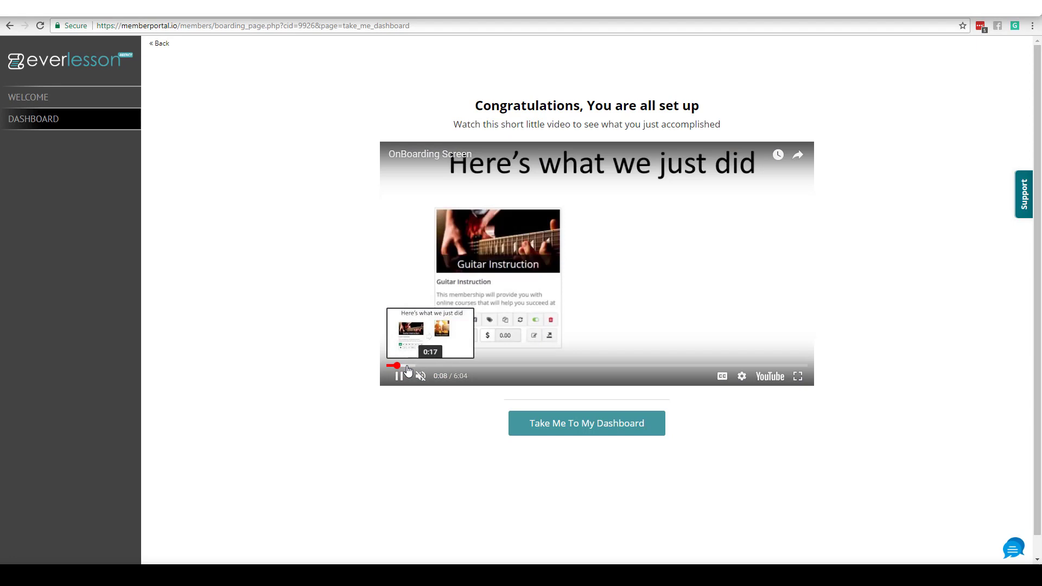
pyautogui.click(408, 367)
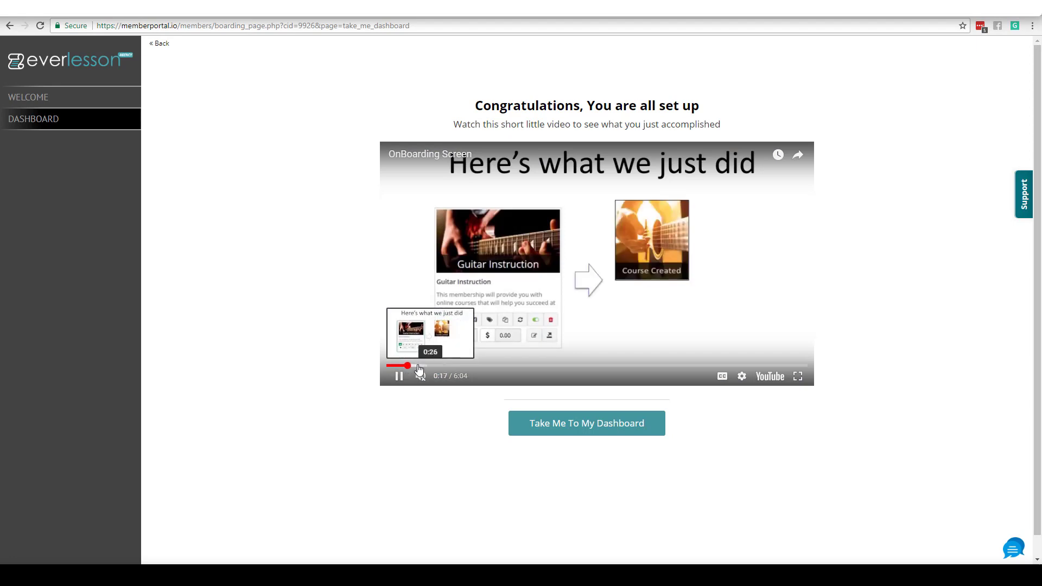
pyautogui.click(428, 367)
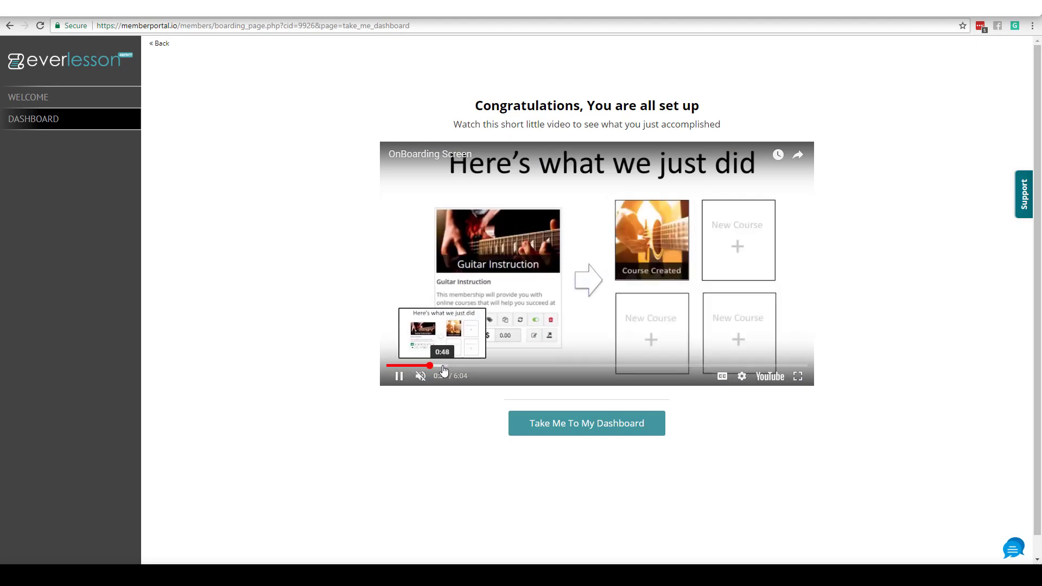
pyautogui.click(461, 367)
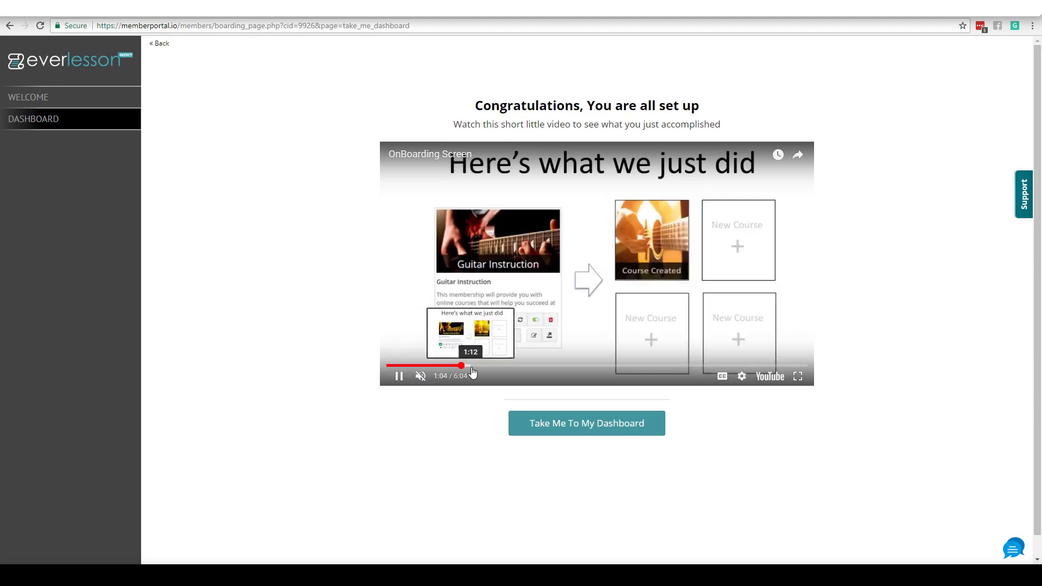
pyautogui.click(482, 366)
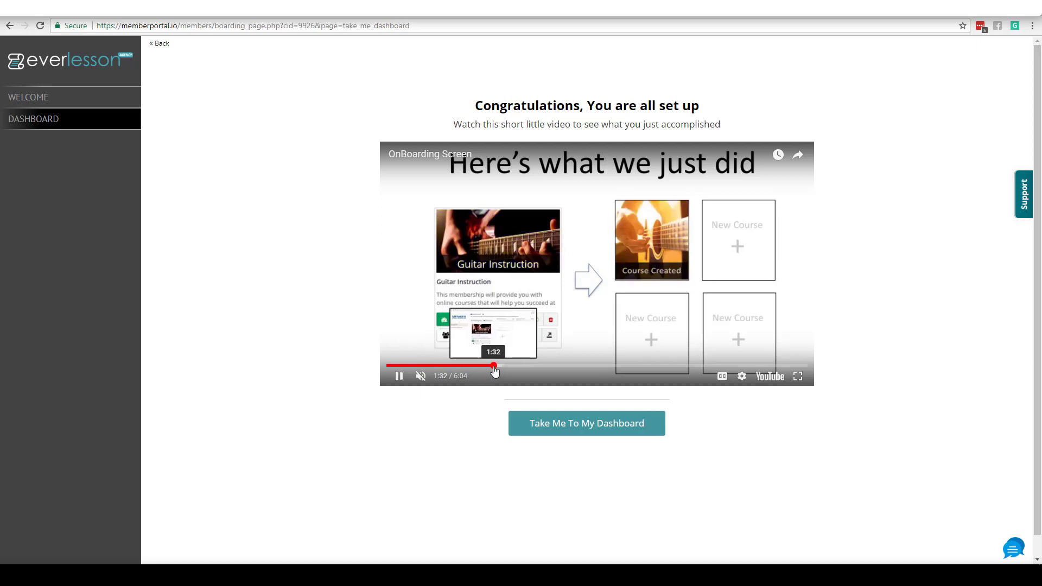
pyautogui.click(493, 367)
pyautogui.click(522, 367)
pyautogui.click(537, 367)
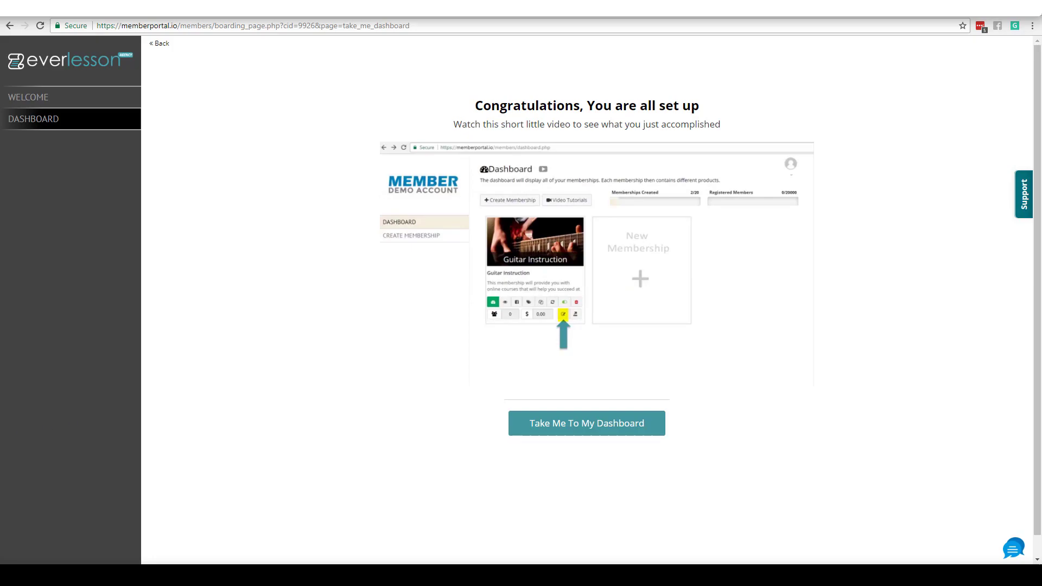
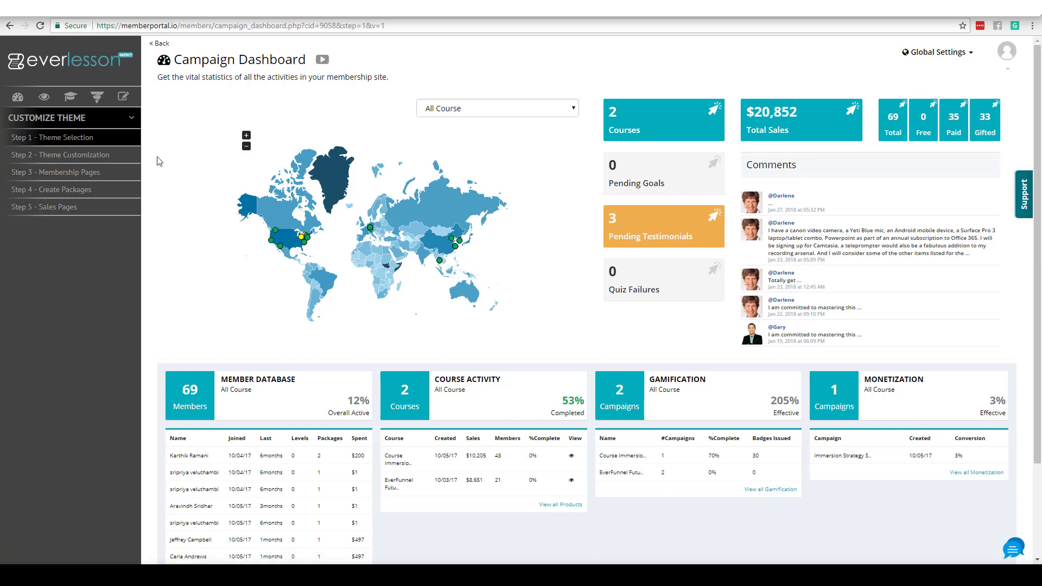
# Step: Go to the membership's Step 1 – My Courses page listing Course Immersion and EverFunnel Future Training
pyautogui.click(70, 98)
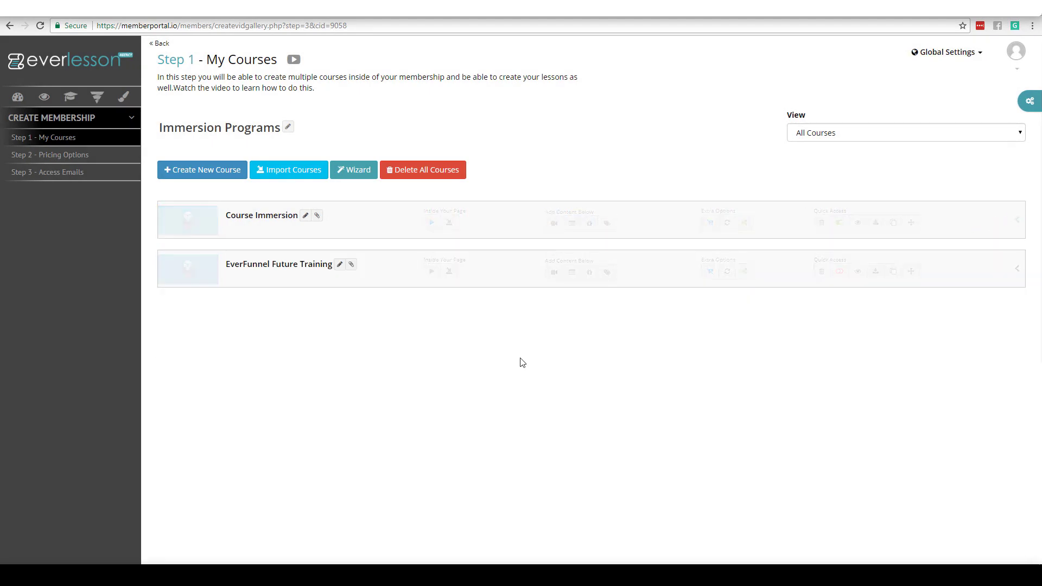
# Step: Open Course Immersion's Gamification settings and show the approved pending-goal submissions
pyautogui.click(1032, 103)
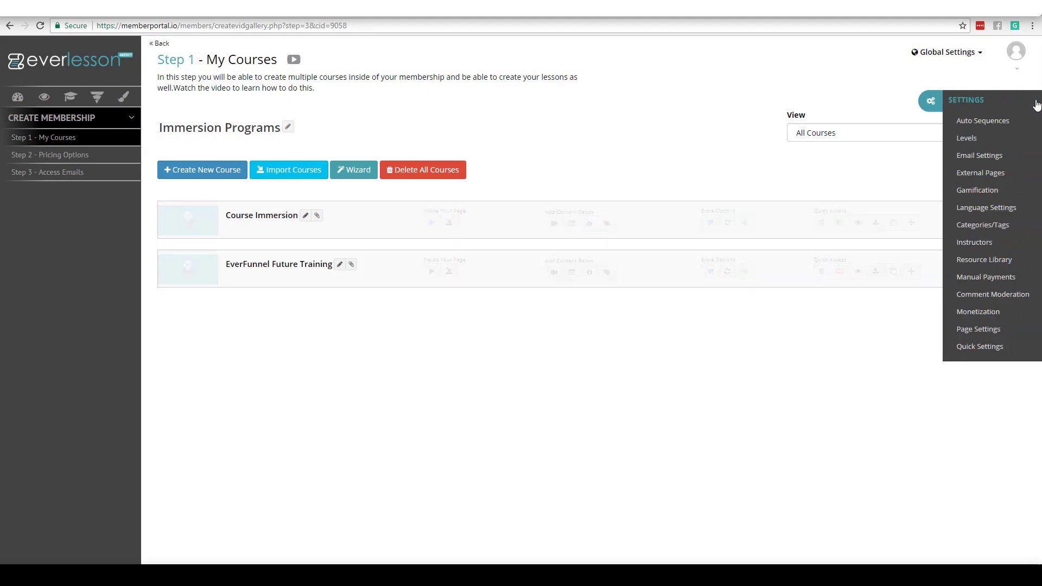
pyautogui.click(942, 191)
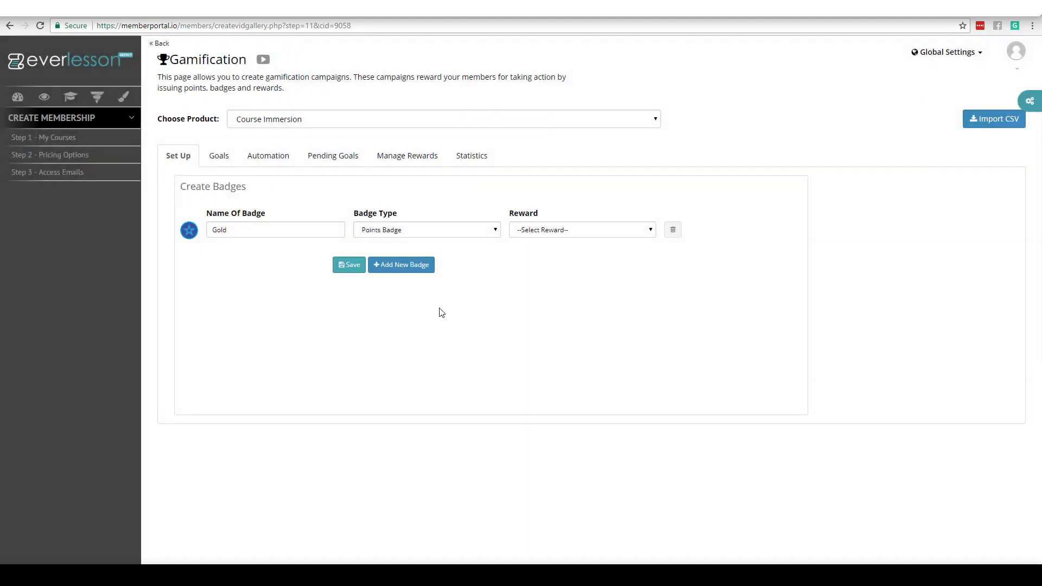
pyautogui.click(334, 158)
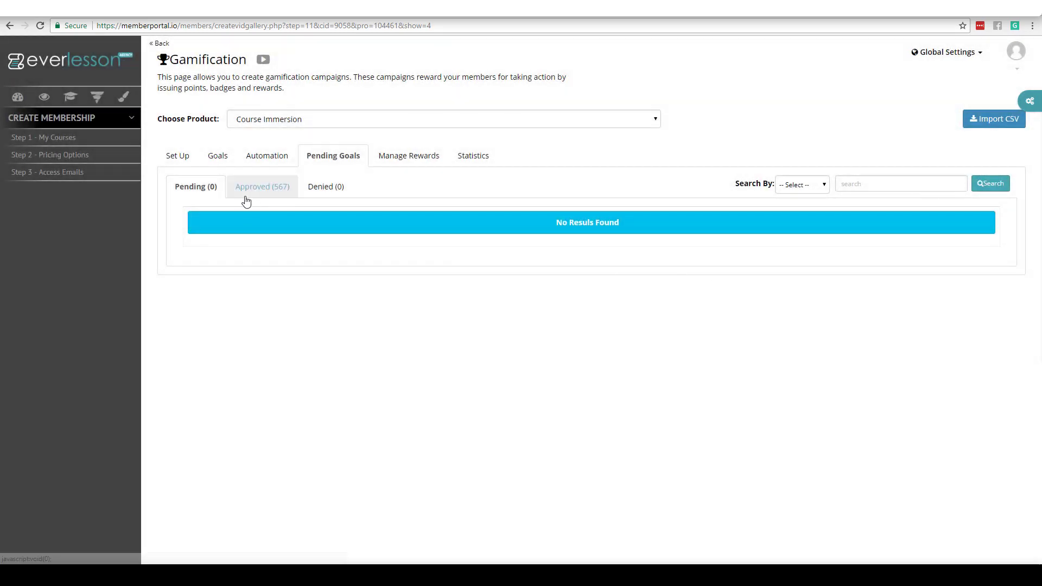
pyautogui.click(268, 192)
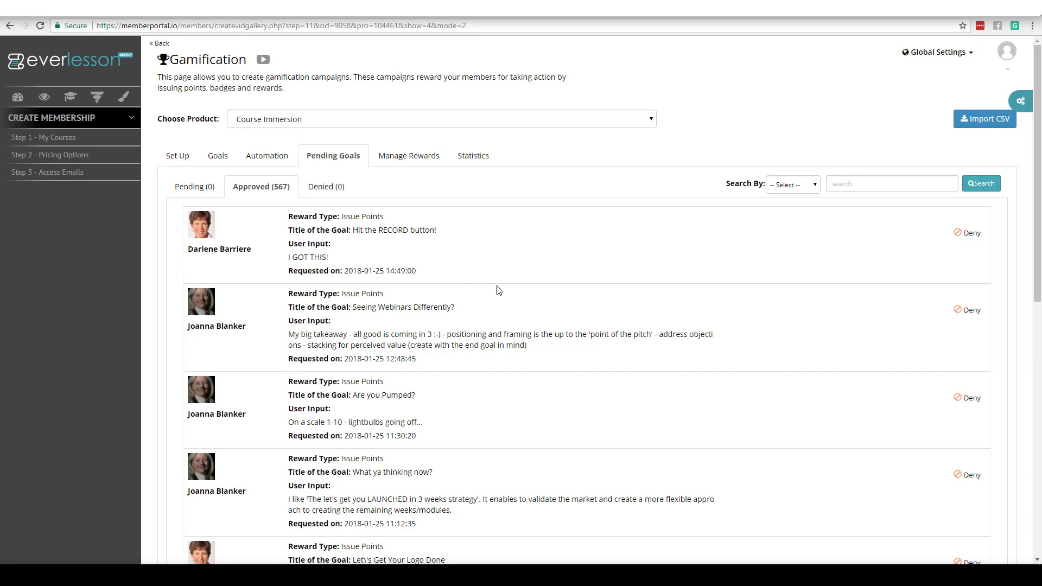
# Step: Browse approved goal submissions pages 2 through 4, then switch to the Goals list
pyautogui.moveTo(1036, 249); pyautogui.dragTo(1017, 349)
pyautogui.scroll(-5, 1017, 393)
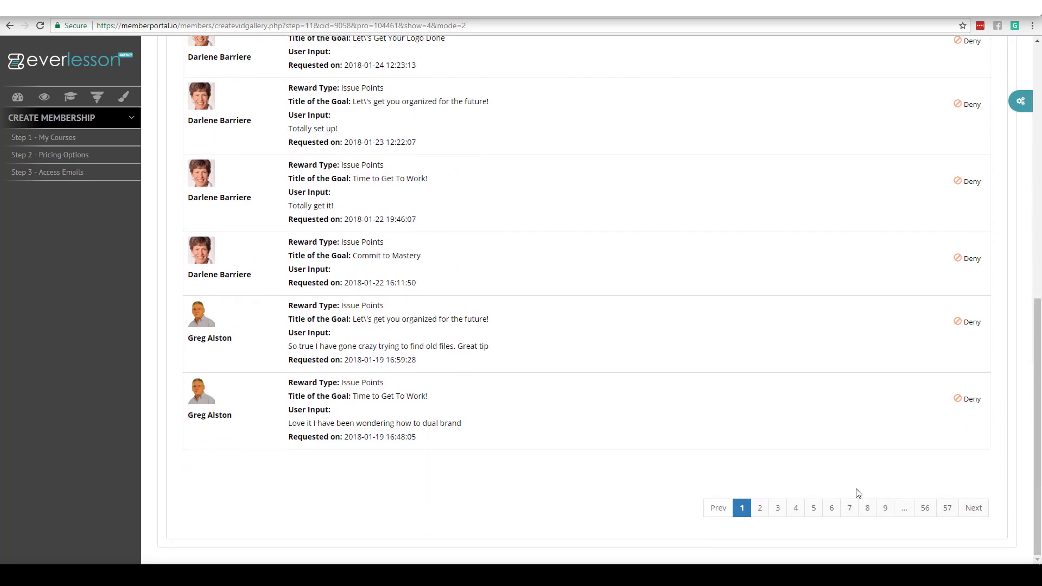
pyautogui.click(767, 511)
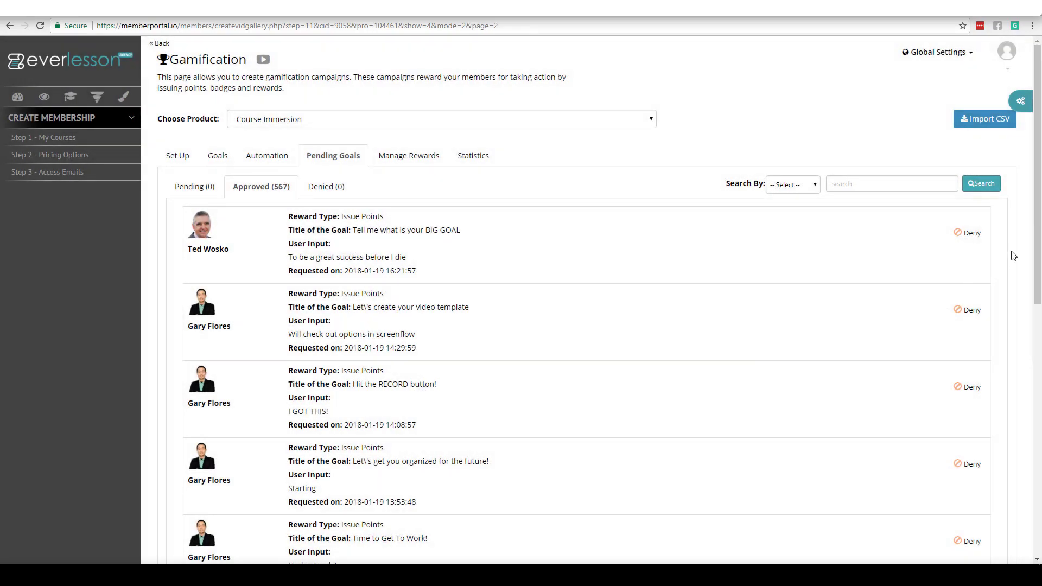
pyautogui.moveTo(1036, 243); pyautogui.dragTo(931, 478)
pyautogui.click(780, 509)
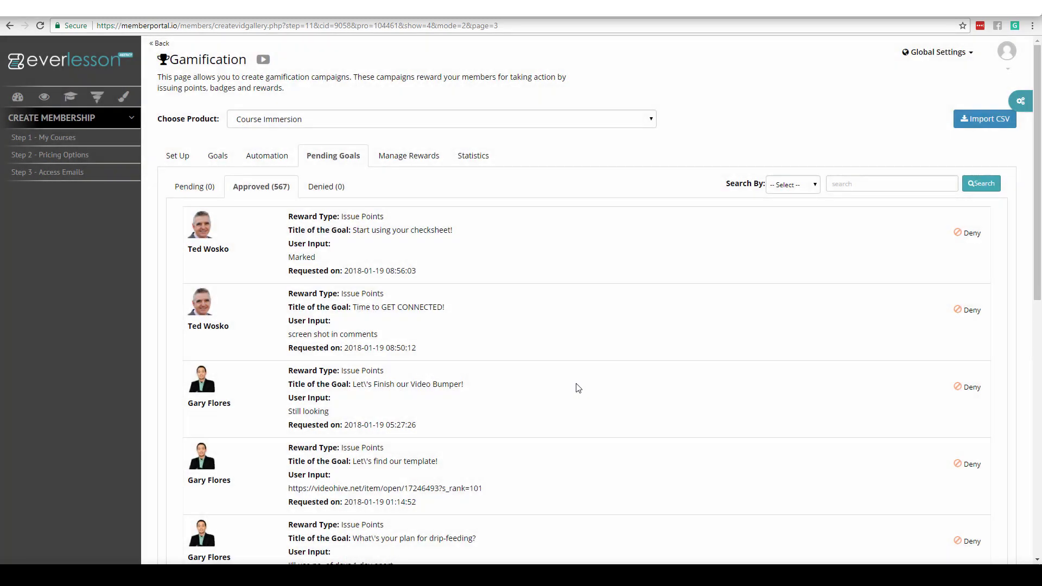
pyautogui.moveTo(1034, 208); pyautogui.dragTo(984, 454)
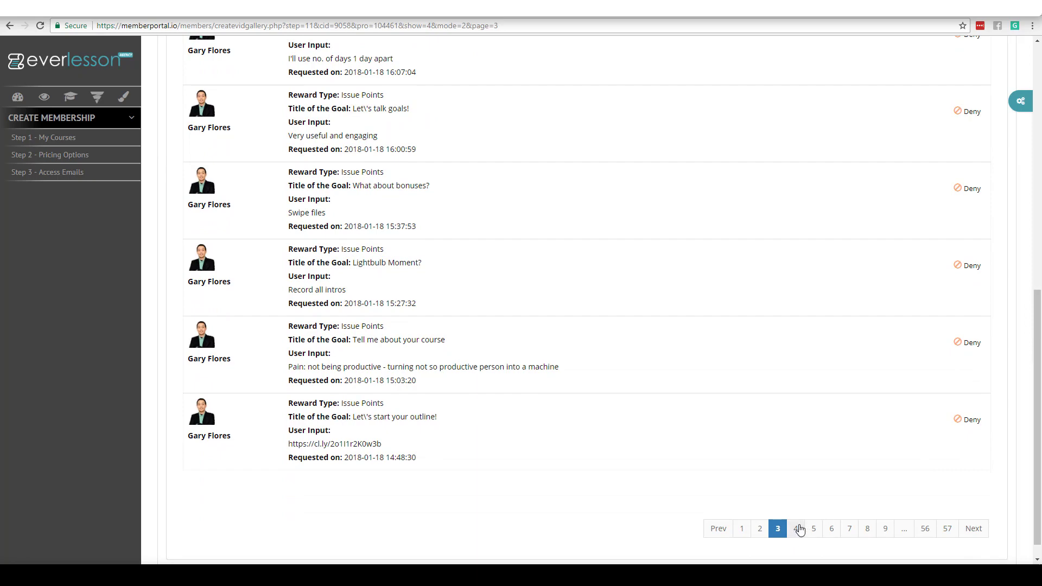
pyautogui.click(798, 529)
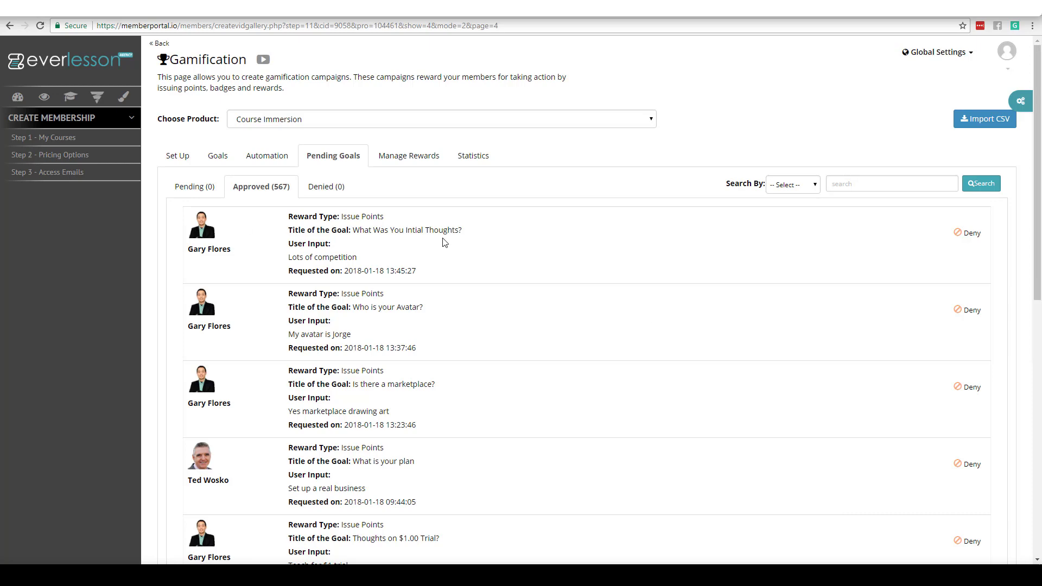
pyautogui.click(215, 157)
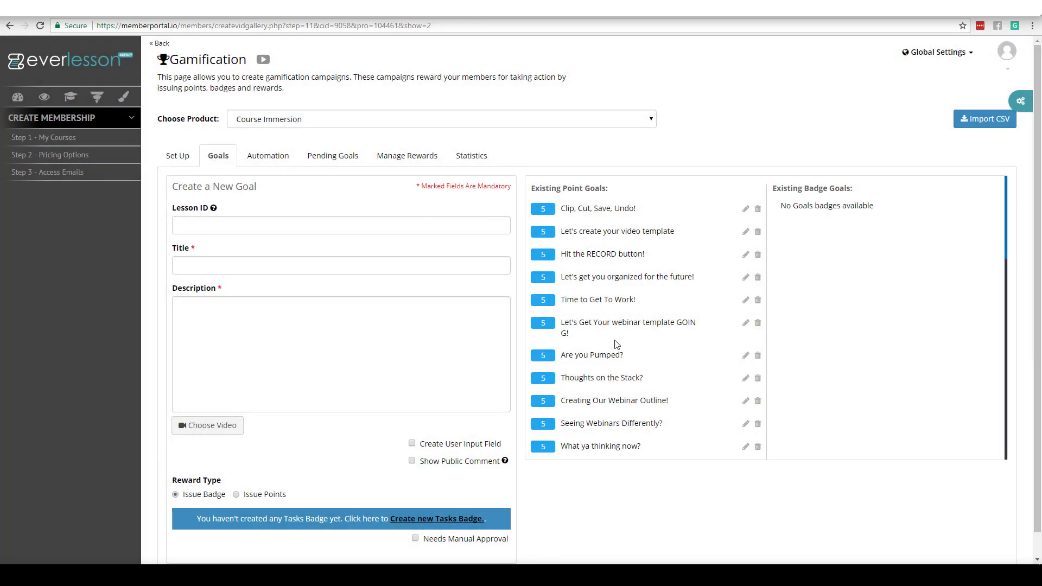
# Step: Explore the new-goal form's lesson ID, title and description fields, choosing a points reward
pyautogui.click(264, 222)
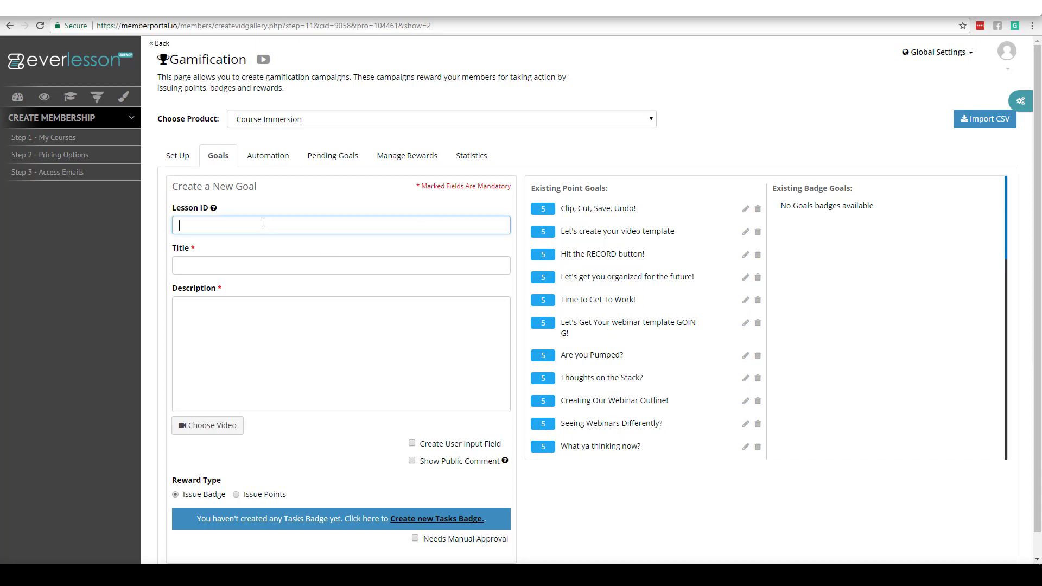
pyautogui.click(188, 222)
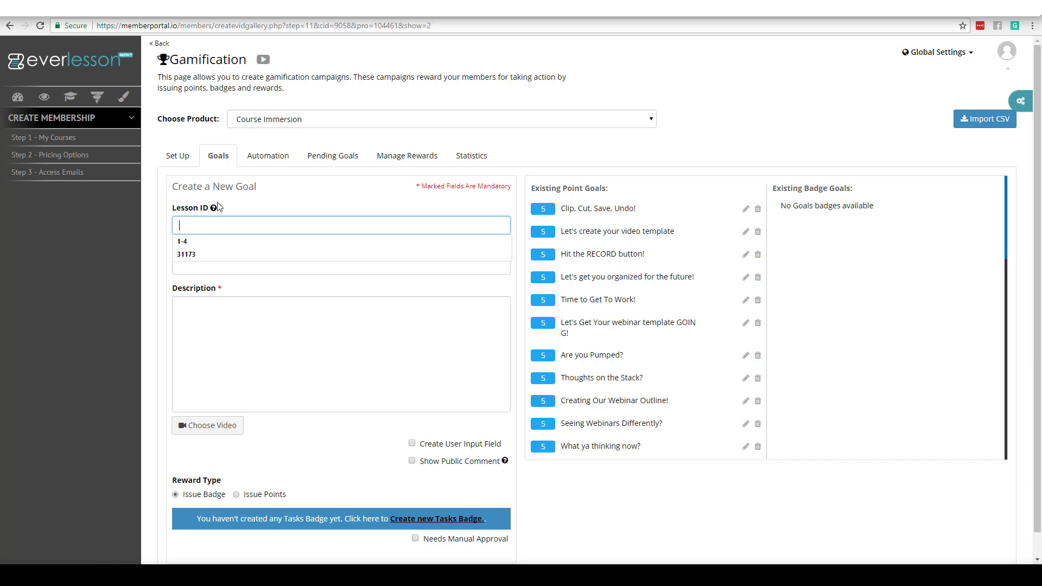
pyautogui.click(331, 198)
pyautogui.click(205, 263)
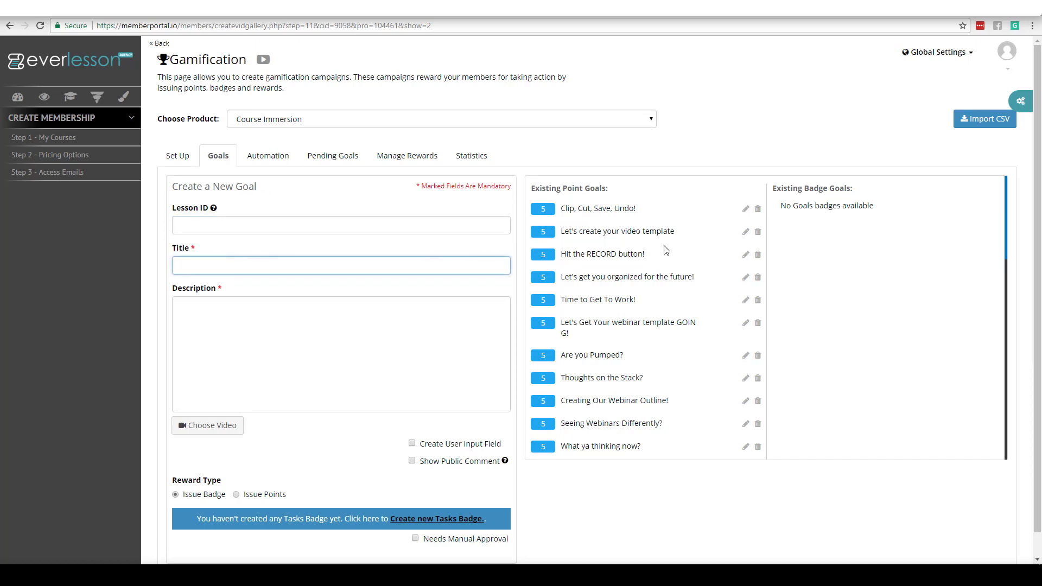
pyautogui.click(205, 268)
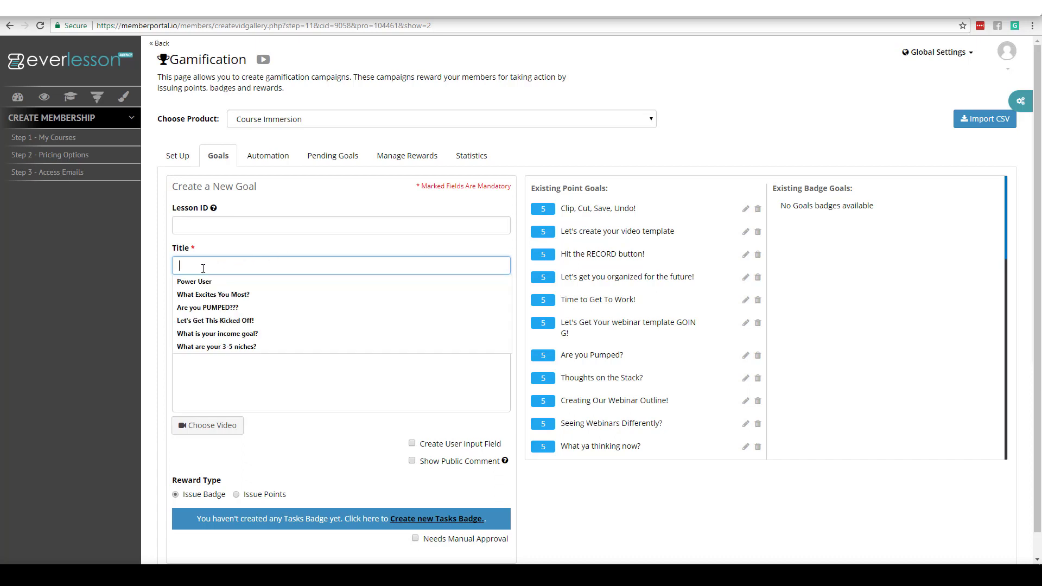
pyautogui.click(241, 252)
pyautogui.click(192, 264)
pyautogui.click(228, 248)
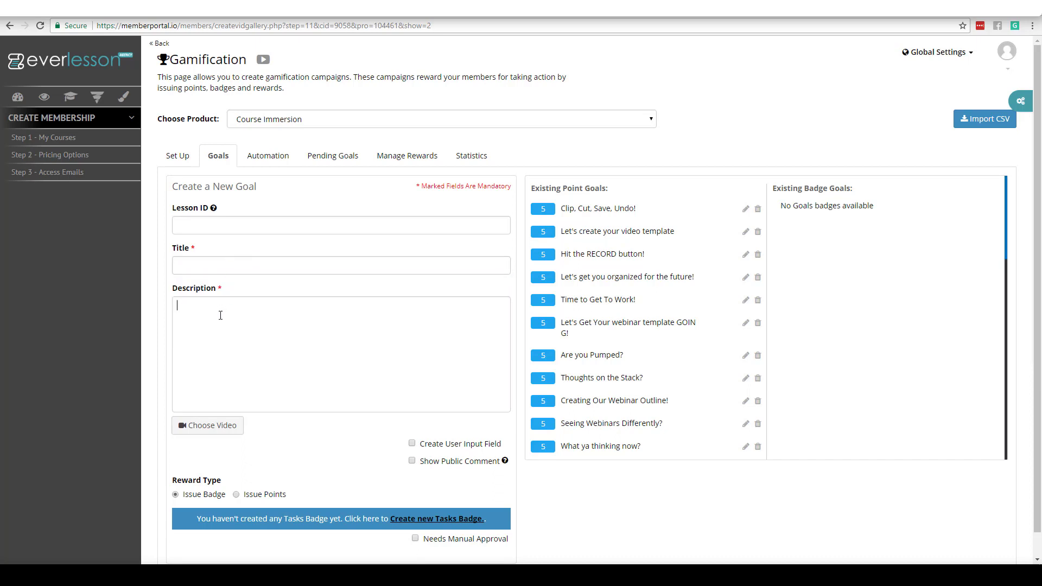
pyautogui.scroll(-1, 1039, 171)
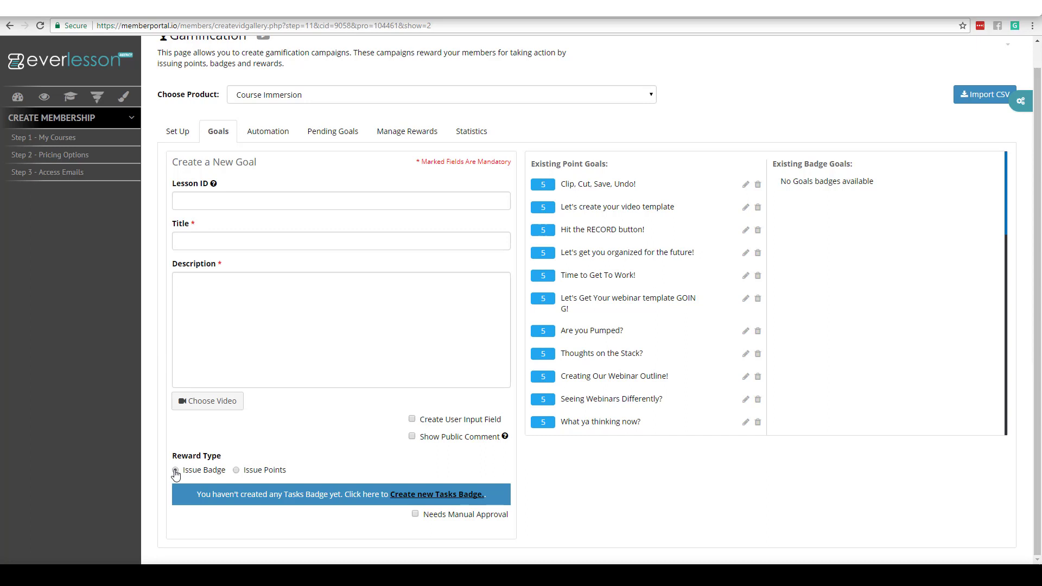
pyautogui.click(238, 472)
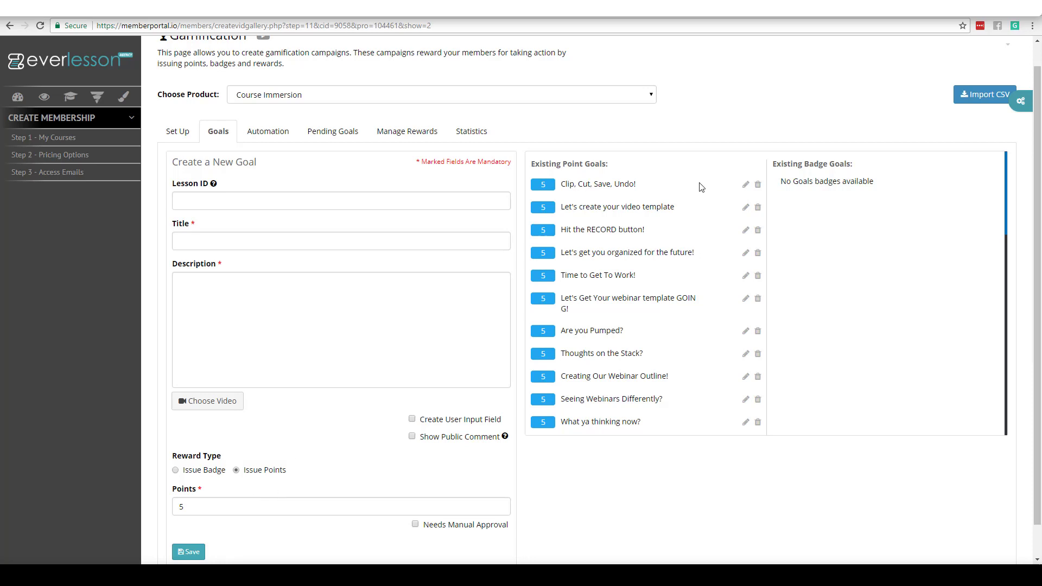
# Step: Fix 'careated' to 'created' in Clip, Cut, Save, Undo!, make comments public, and update
pyautogui.click(746, 185)
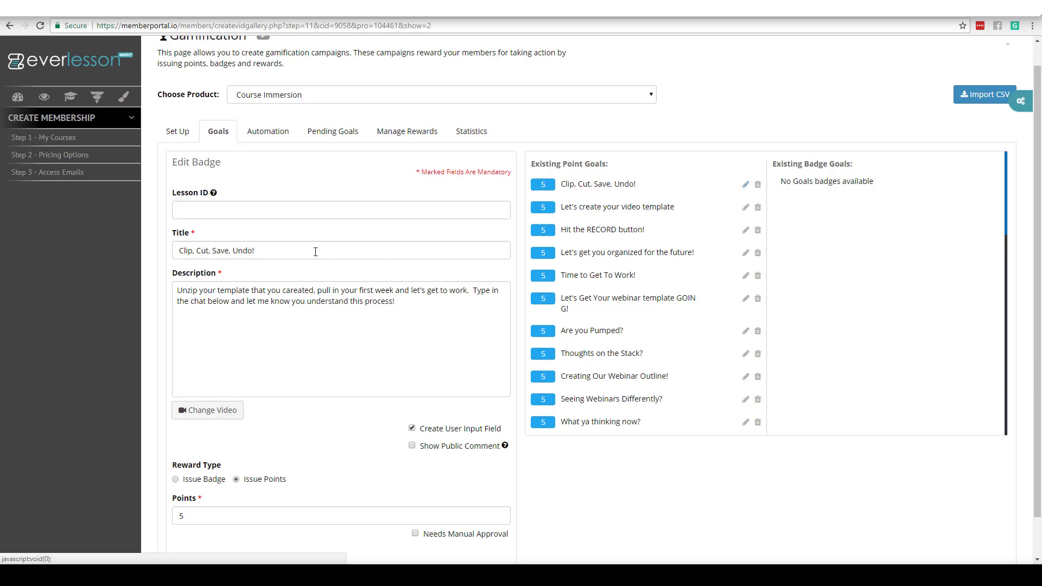
pyautogui.moveTo(272, 248); pyautogui.dragTo(178, 252)
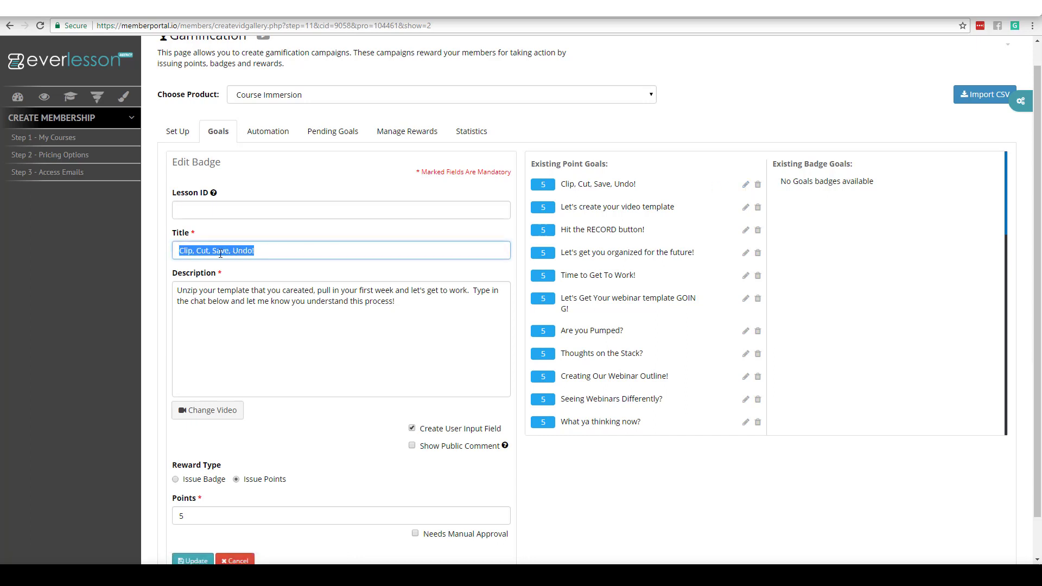
pyautogui.click(199, 290)
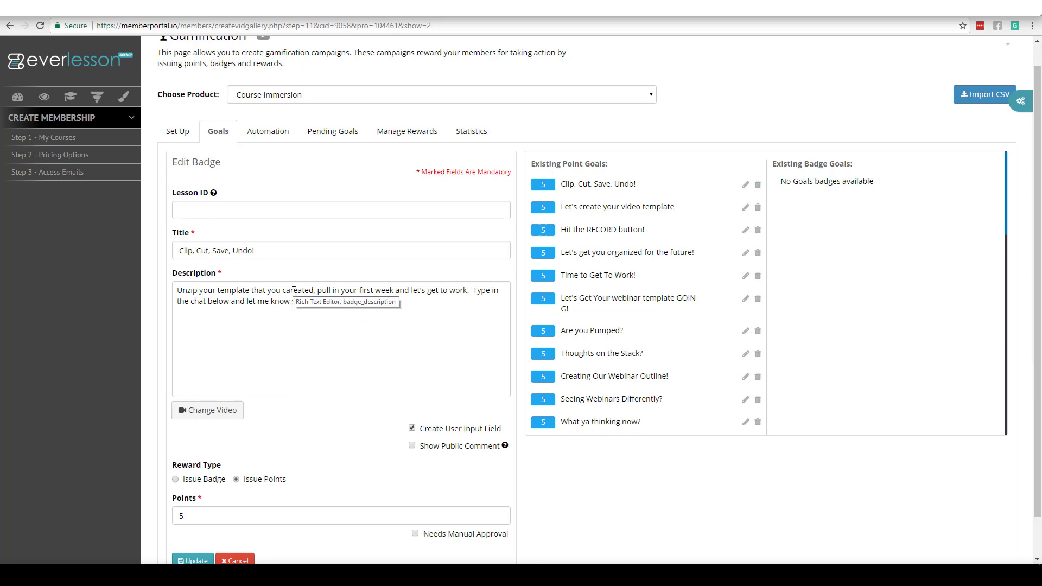
pyautogui.press('BackSpace')
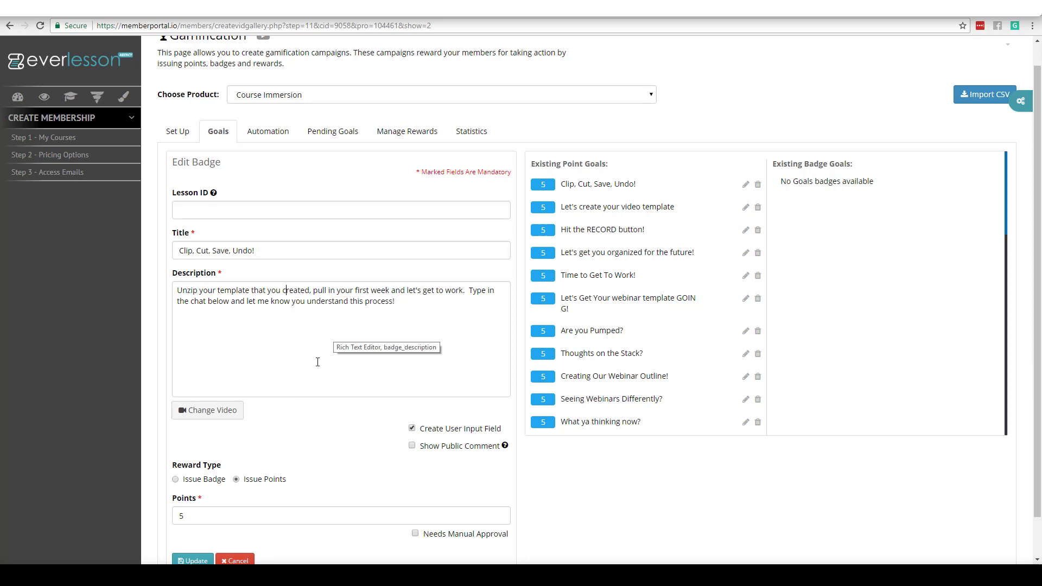
pyautogui.moveTo(1037, 240); pyautogui.dragTo(1021, 305)
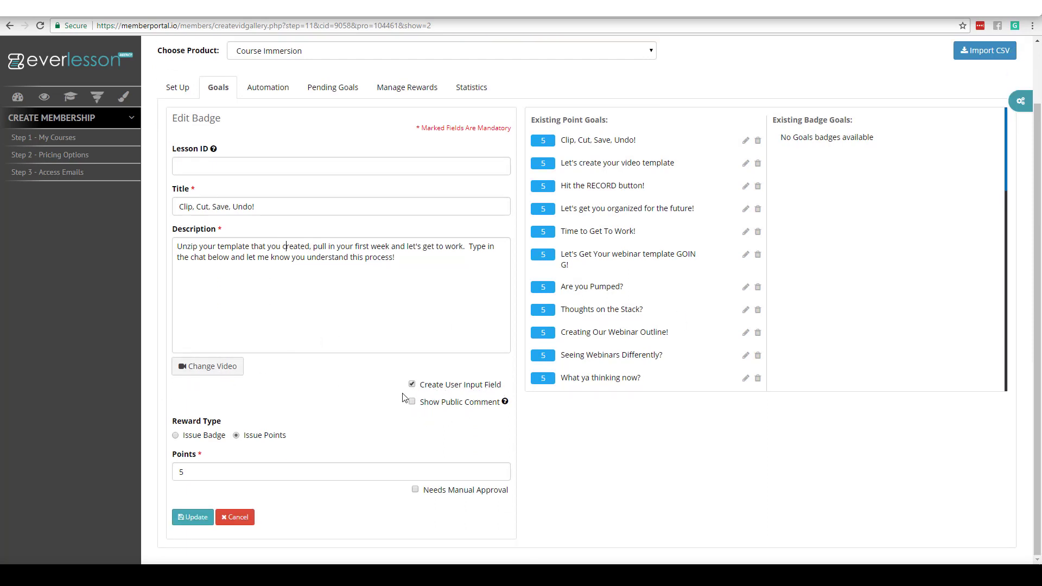
pyautogui.click(411, 405)
pyautogui.click(193, 517)
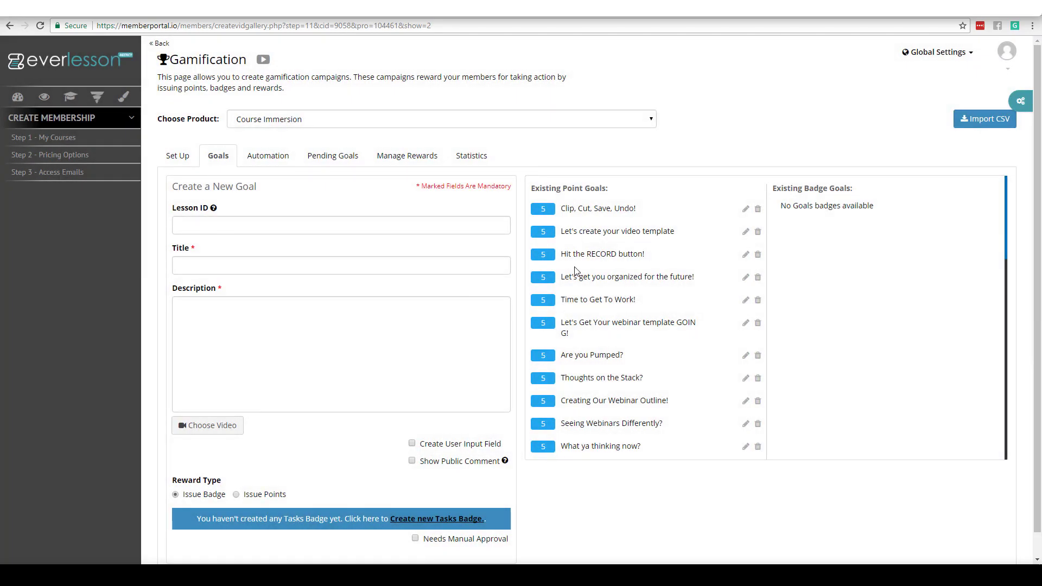
# Step: On the Automation settings, keep the badge threshold at 25 points
pyautogui.click(255, 160)
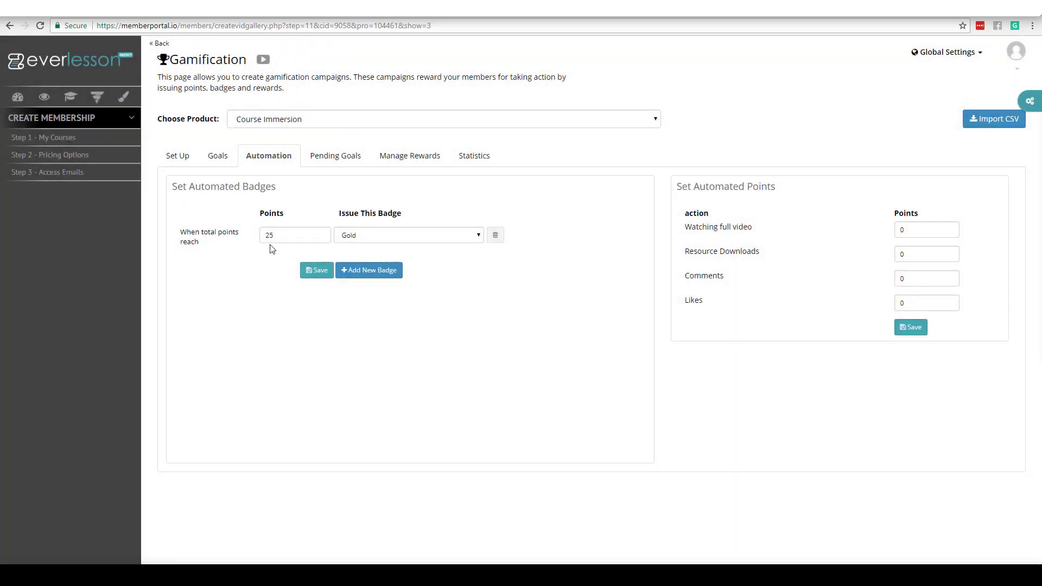
pyautogui.moveTo(281, 233); pyautogui.dragTo(251, 237)
pyautogui.click(226, 248)
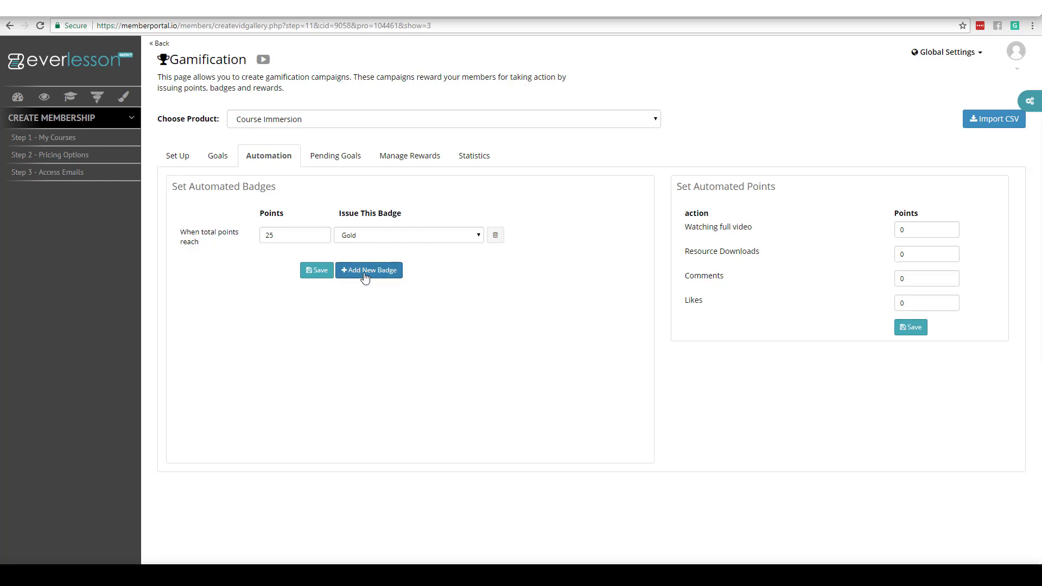
# Step: Set automated points to 5 for full video and 2 each for downloads, comments, likes, then save
pyautogui.moveTo(915, 230); pyautogui.dragTo(817, 253)
pyautogui.write('5')
pyautogui.click(830, 292)
pyautogui.doubleClick(914, 256)
pyautogui.write('2')
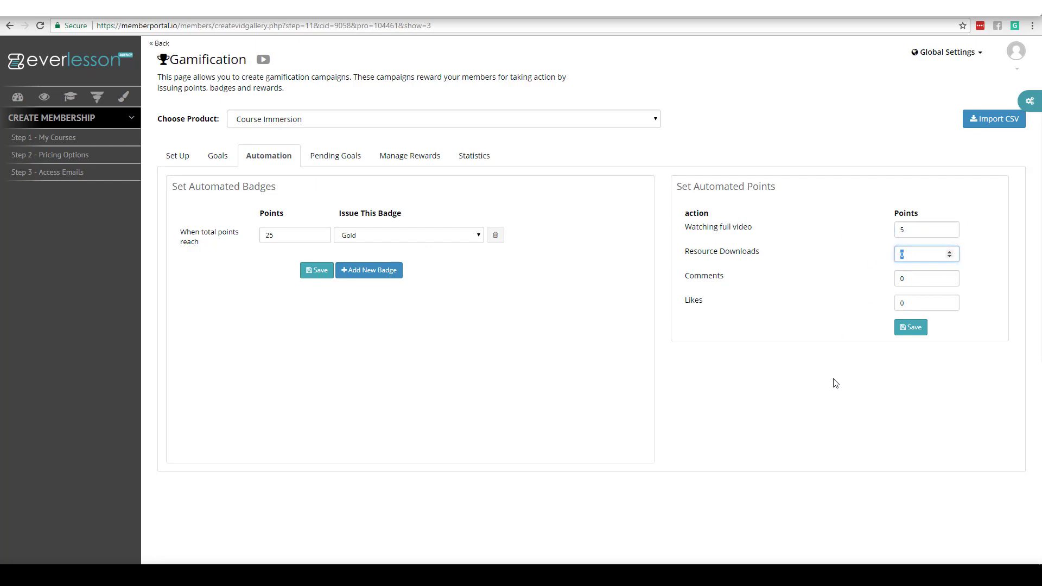
pyautogui.click(831, 409)
pyautogui.moveTo(904, 274); pyautogui.dragTo(842, 291)
pyautogui.write('2')
pyautogui.click(826, 414)
pyautogui.moveTo(918, 305); pyautogui.dragTo(835, 324)
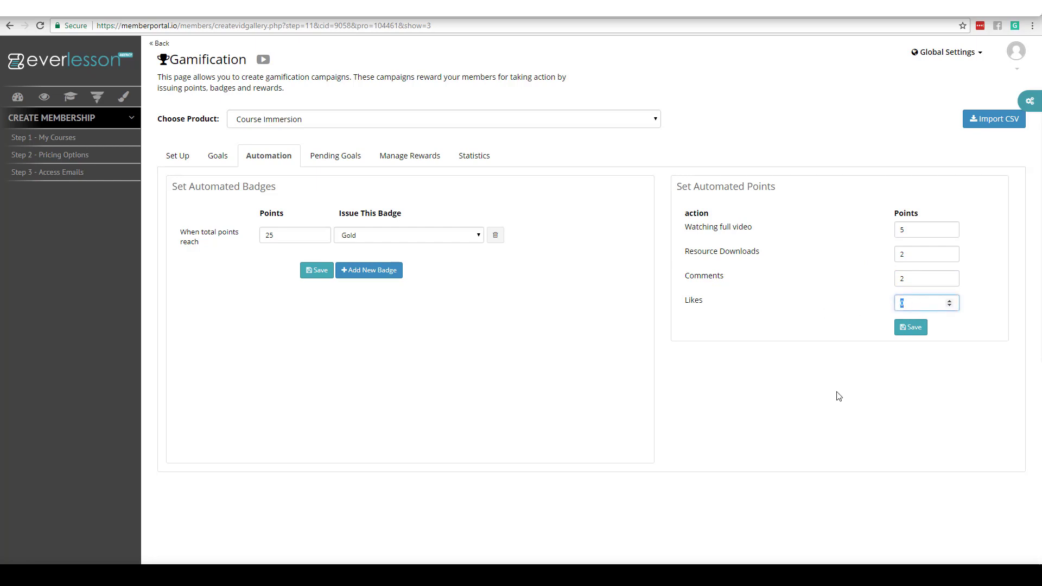
pyautogui.write('2')
pyautogui.click(914, 328)
# Step: Open Manage Rewards and start a new reward, then close the form without adding one
pyautogui.click(408, 159)
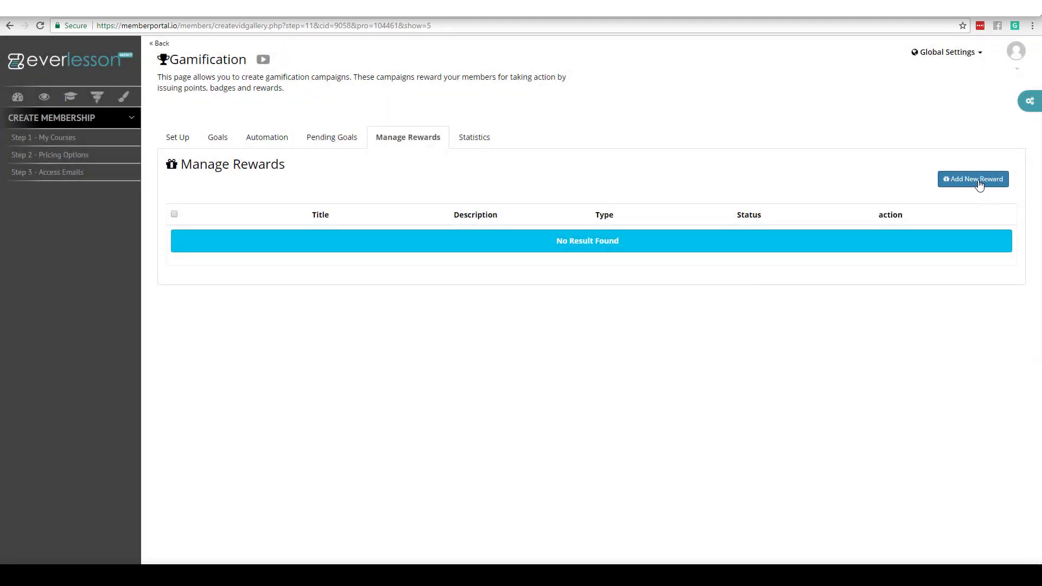
pyautogui.click(980, 185)
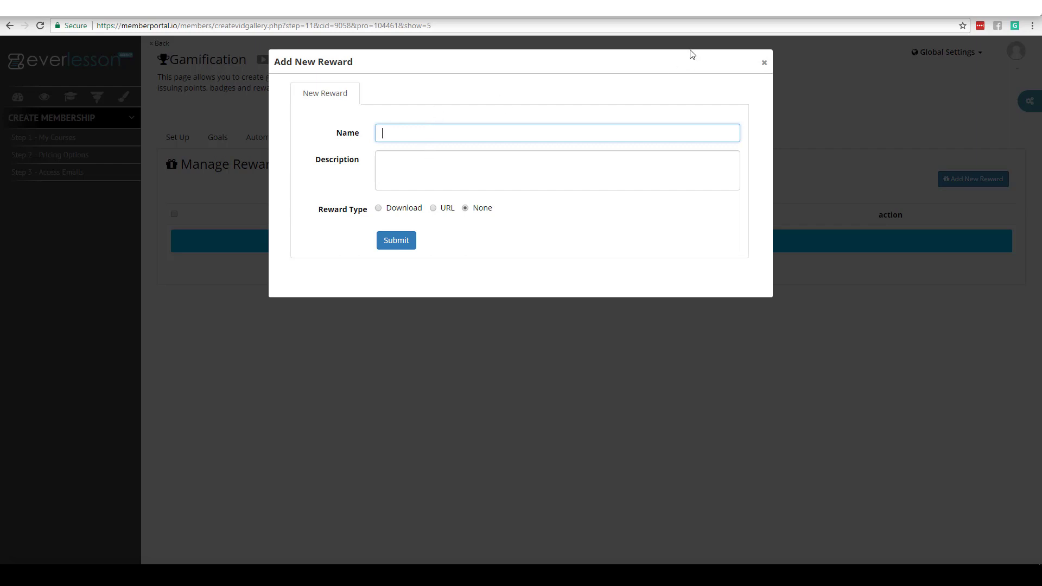
pyautogui.click(764, 63)
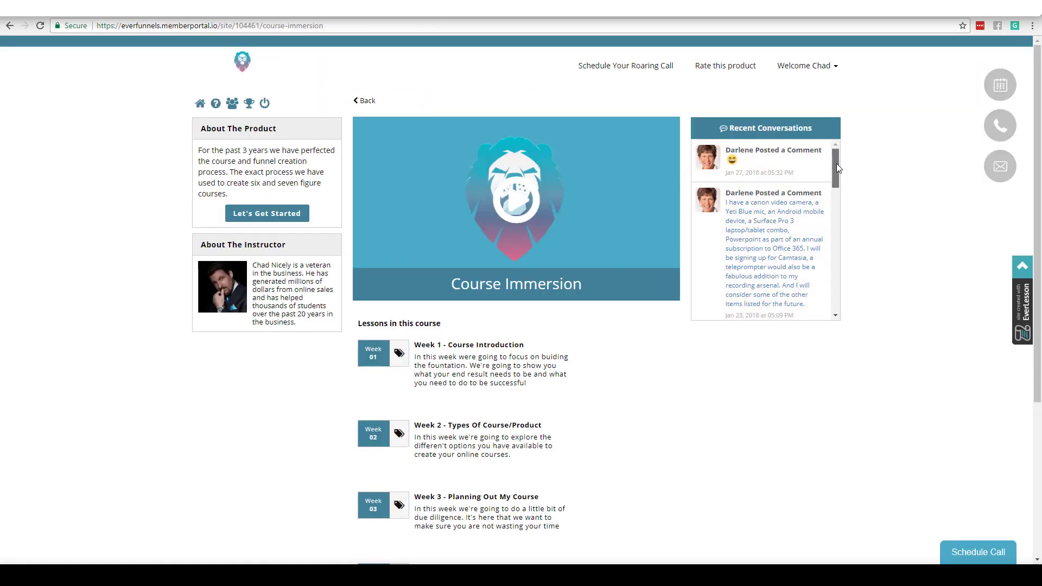
# Step: View the member site's leaderboard, then go back to the Gamification rewards page
pyautogui.click(249, 104)
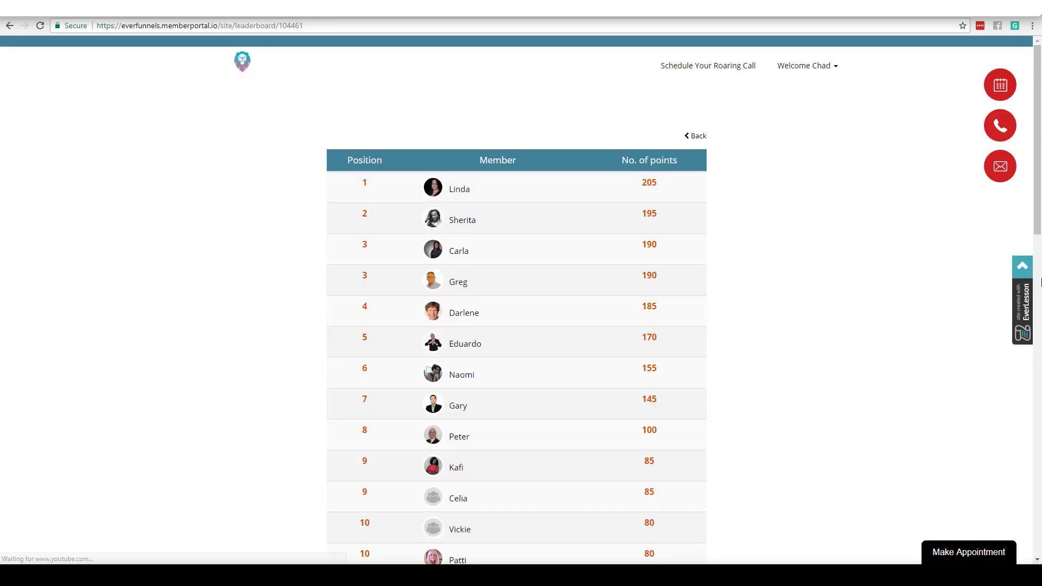
pyautogui.moveTo(1039, 236); pyautogui.dragTo(1017, 521)
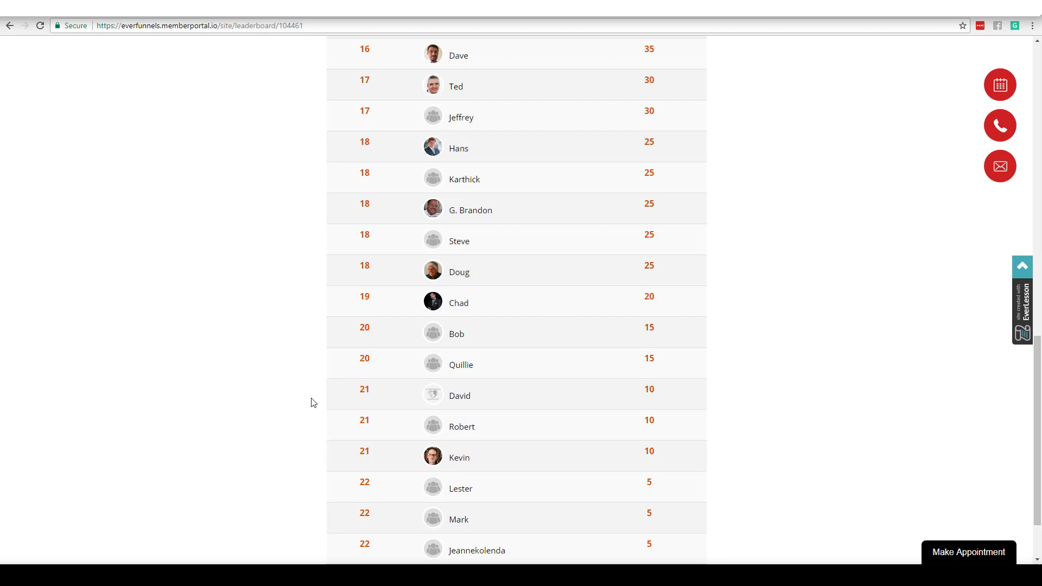
pyautogui.click(389, 8)
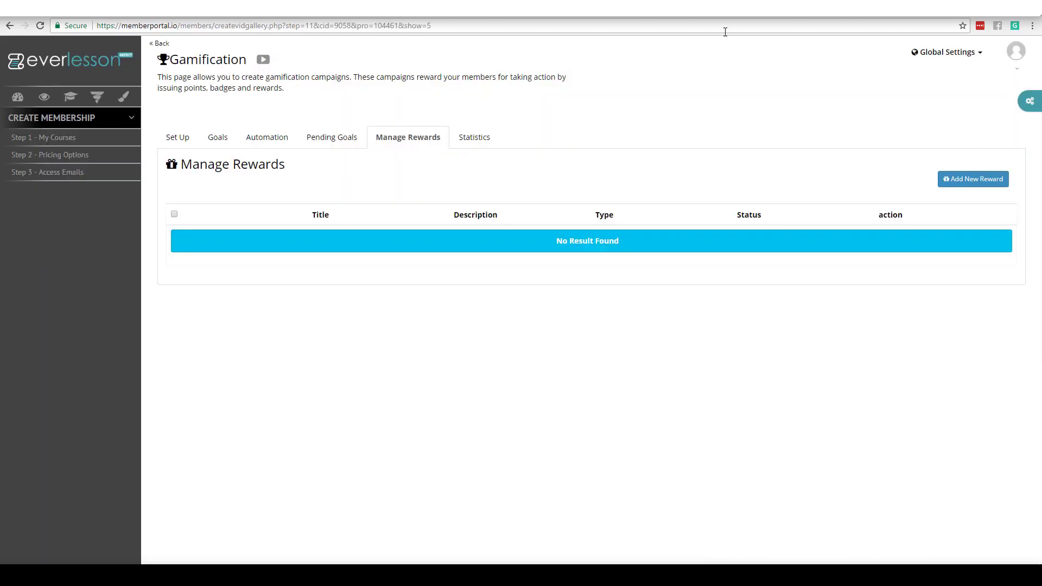
# Step: Open the account avatar menu to reach the example member site's Creating Our 1st Ad lesson
pyautogui.click(1016, 51)
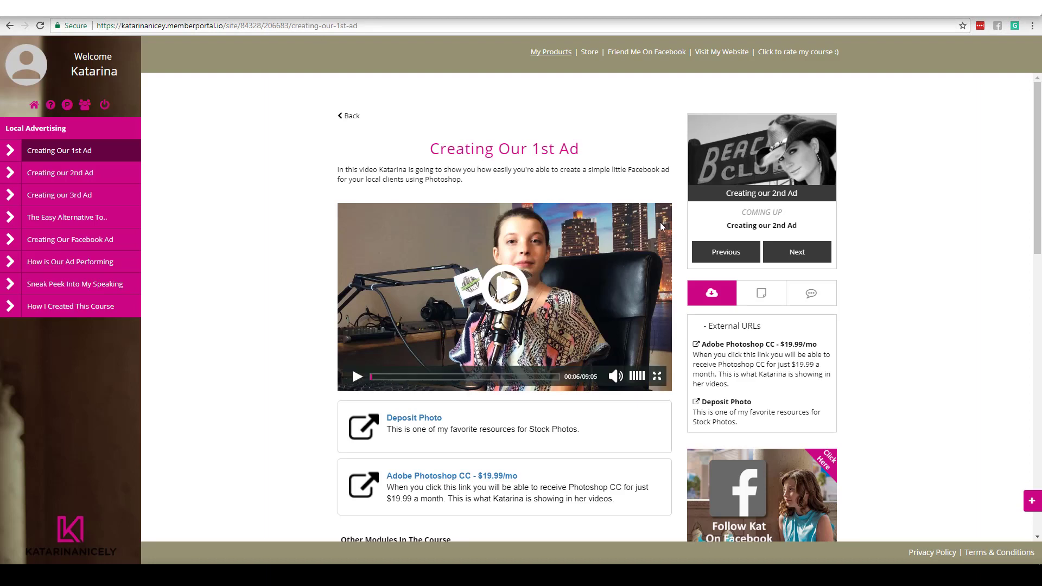
# Step: Scroll the example lesson page and return to the admin Step 1 – My Courses list
pyautogui.scroll(-5, 1041, 211)
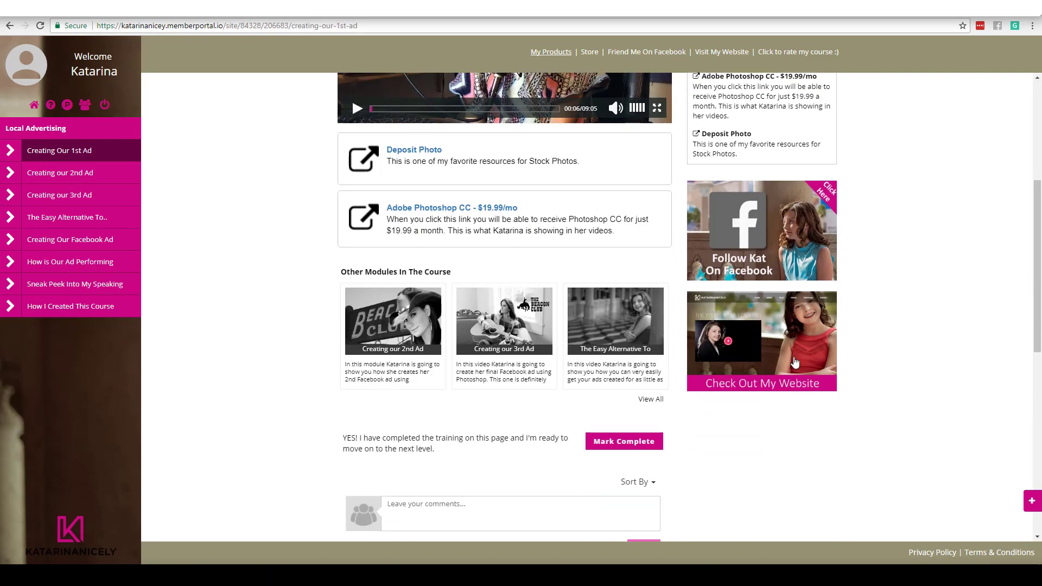
pyautogui.scroll(5, 1041, 190)
pyautogui.moveTo(1041, 192); pyautogui.dragTo(1041, 182)
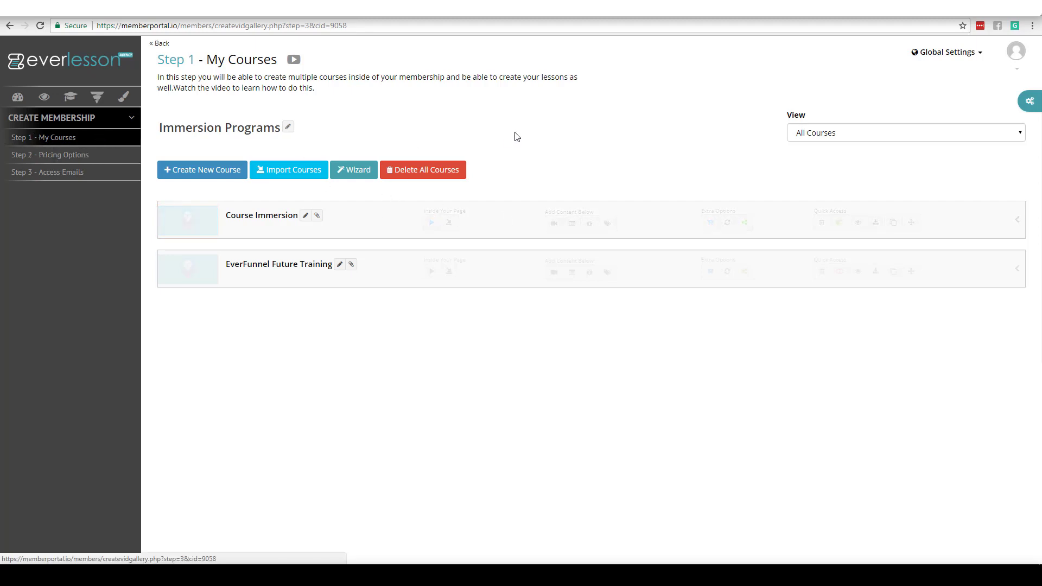
# Step: Create a global monetization campaign named 'demo'
pyautogui.click(1030, 105)
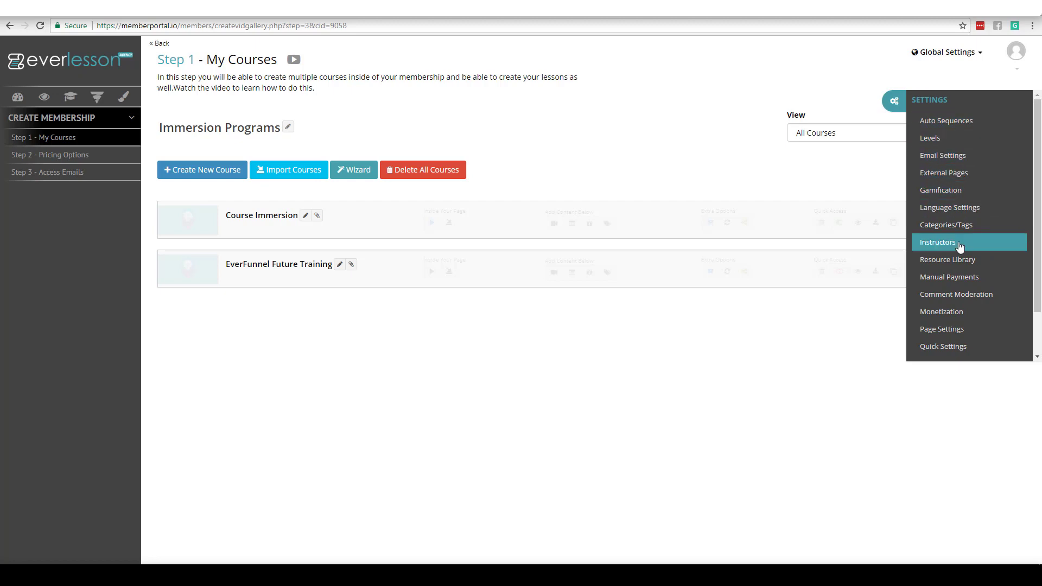
pyautogui.click(945, 311)
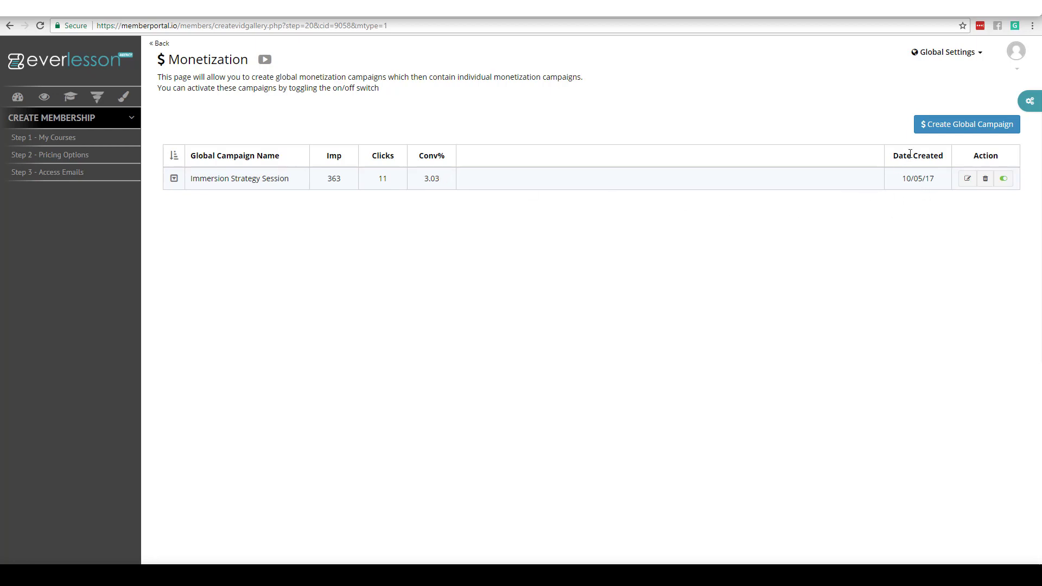
pyautogui.click(956, 132)
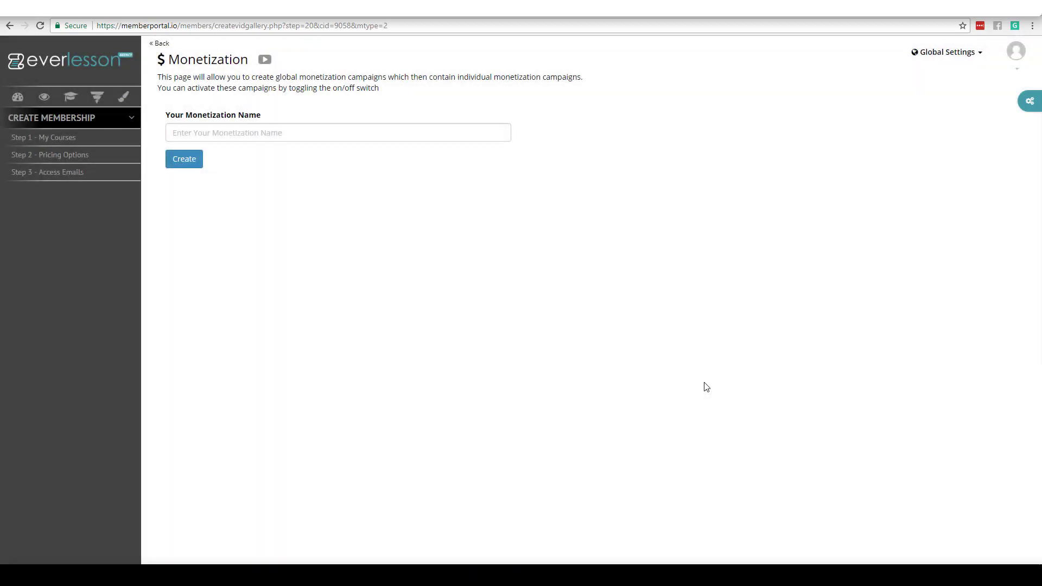
pyautogui.click(396, 135)
pyautogui.write('demo')
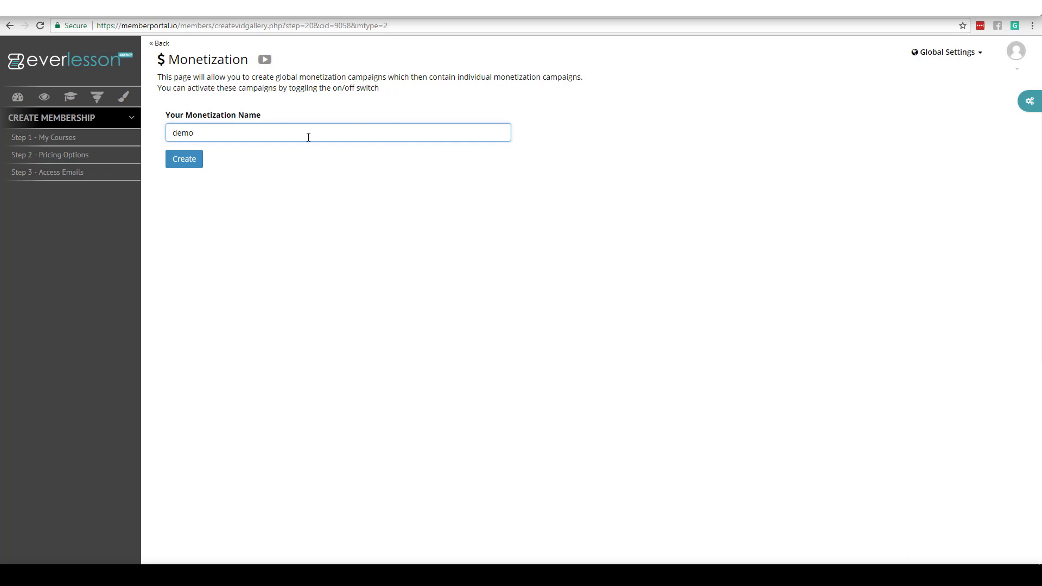
pyautogui.click(187, 162)
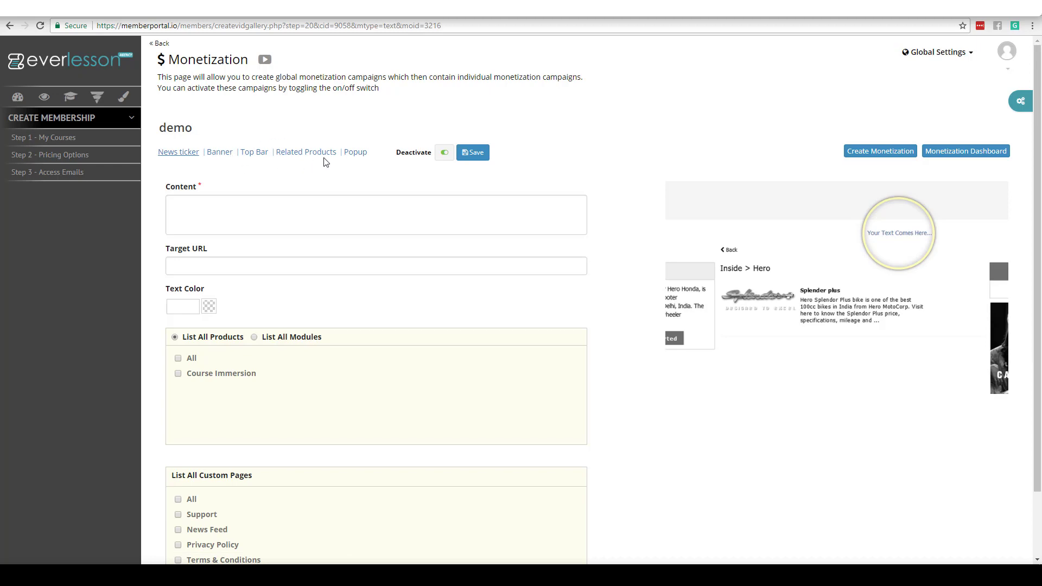
pyautogui.click(179, 154)
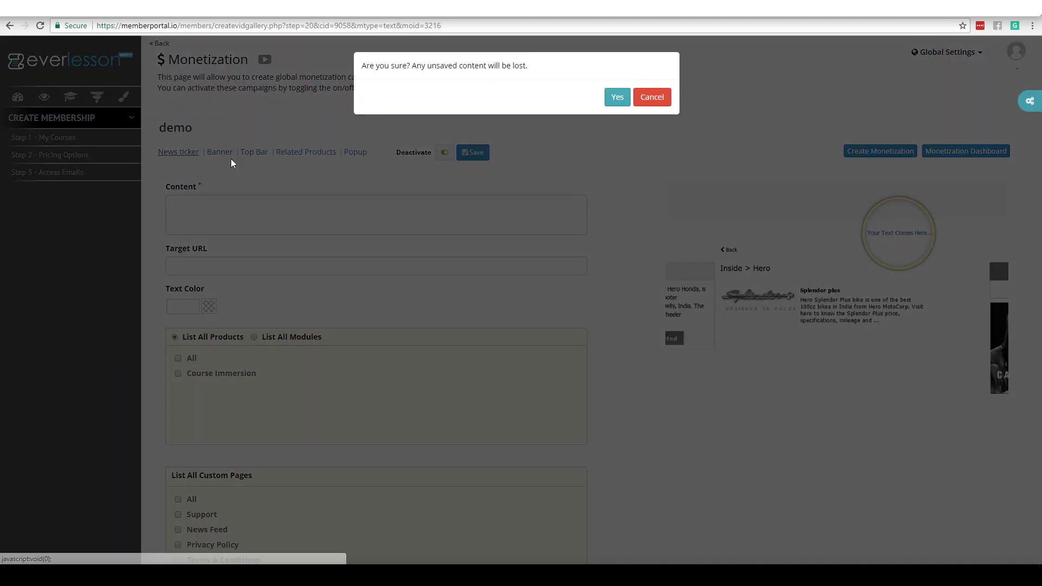
pyautogui.click(618, 97)
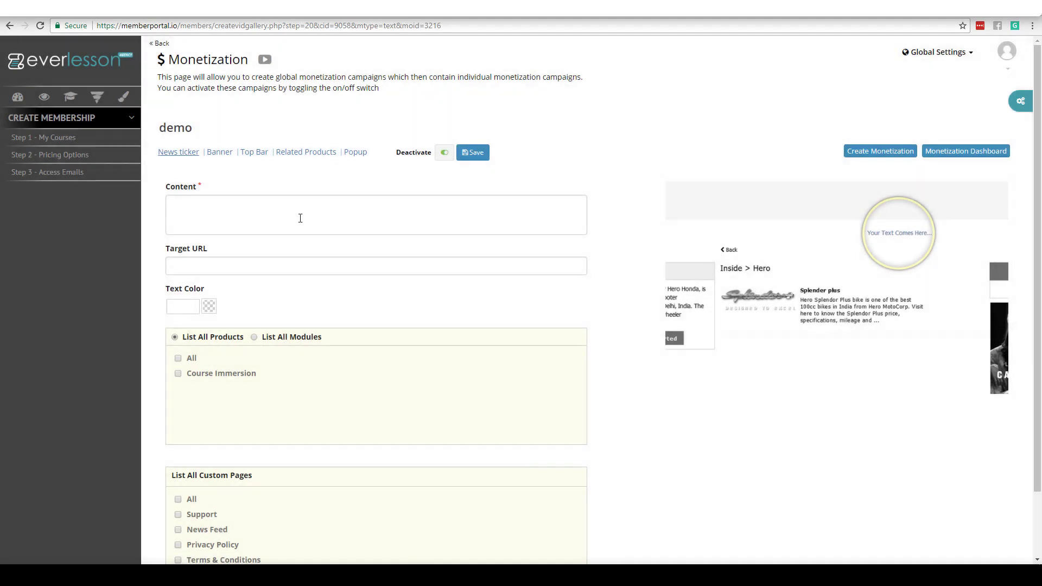
pyautogui.click(257, 217)
pyautogui.write('Make sure you join EverFunnels')
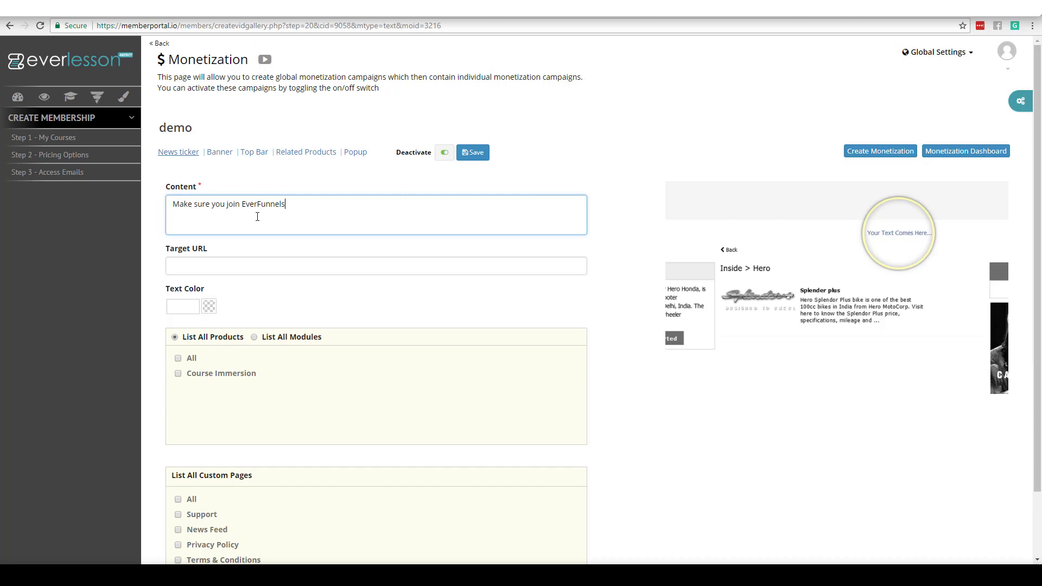
pyautogui.click(225, 263)
pyautogui.write('http://link.com')
pyautogui.click(279, 302)
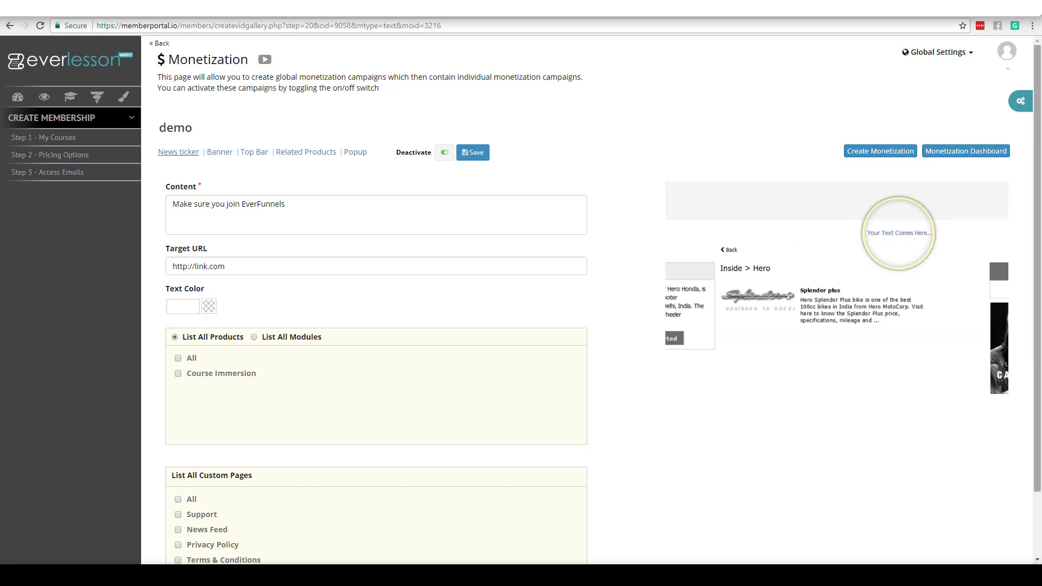
# Step: Try the product and Week 1–3 module targeting checkboxes, leaving them all cleared
pyautogui.scroll(-3, 1030, 260)
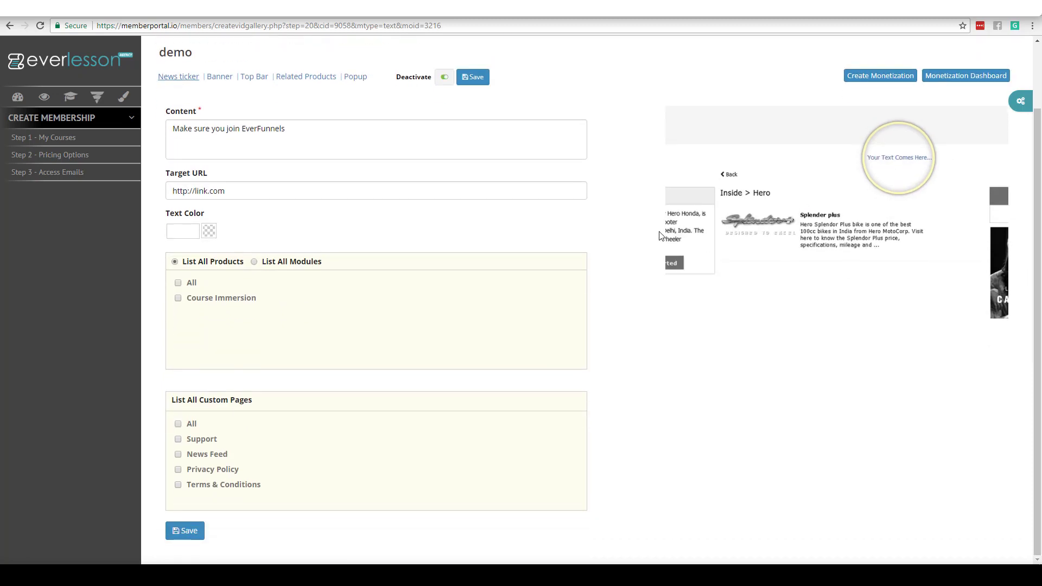
pyautogui.click(178, 285)
pyautogui.click(177, 300)
pyautogui.click(178, 300)
pyautogui.click(255, 262)
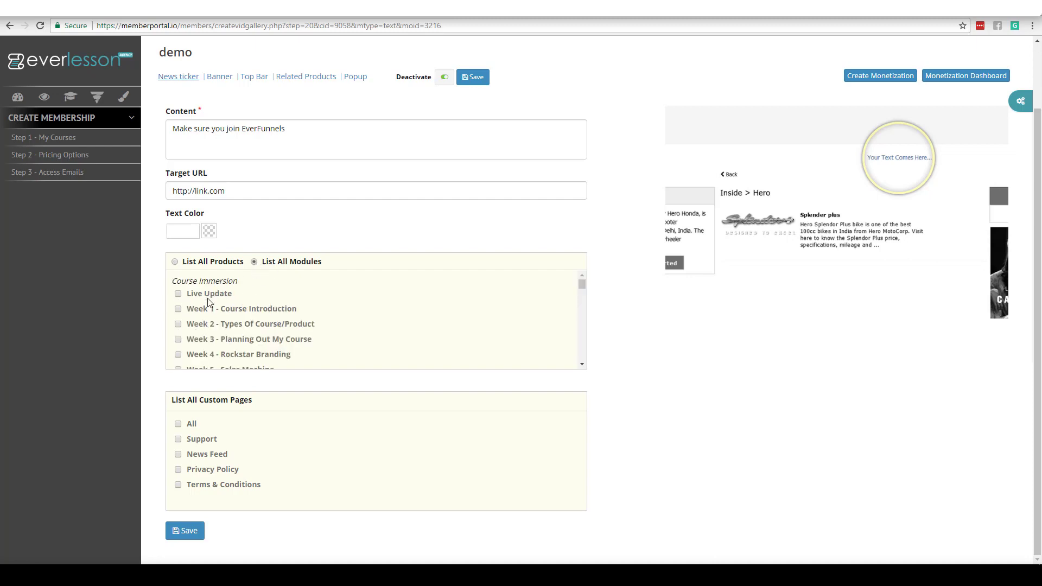
pyautogui.click(180, 311)
pyautogui.click(178, 324)
pyautogui.click(178, 340)
pyautogui.click(179, 324)
pyautogui.click(179, 309)
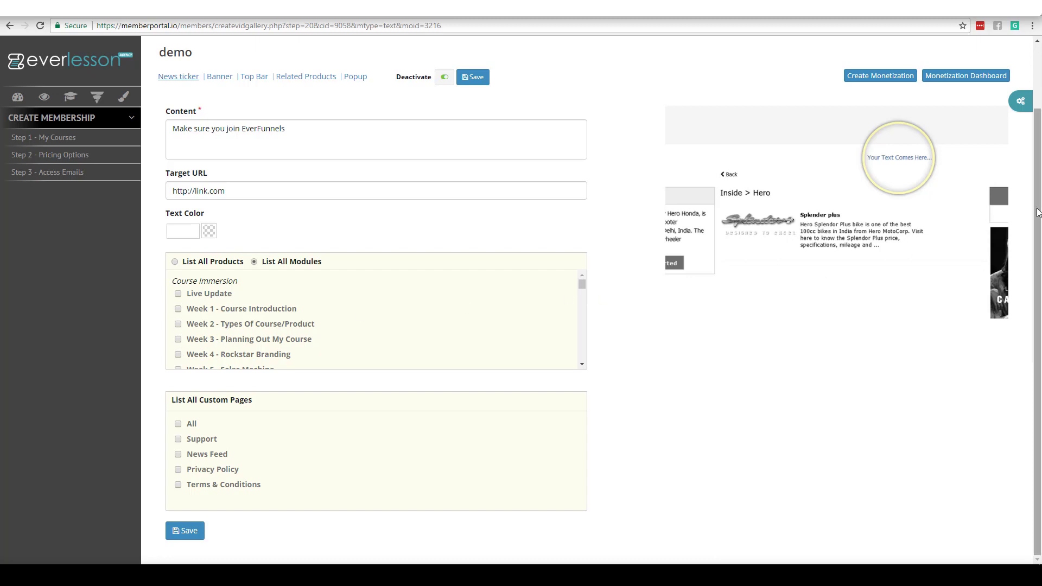
pyautogui.scroll(2, 318, 215)
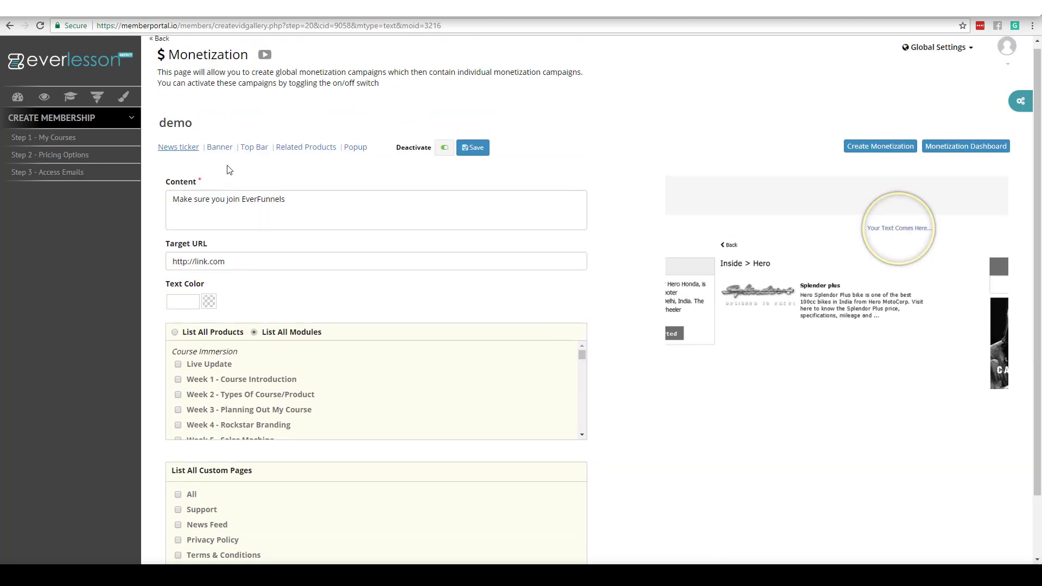
pyautogui.click(220, 148)
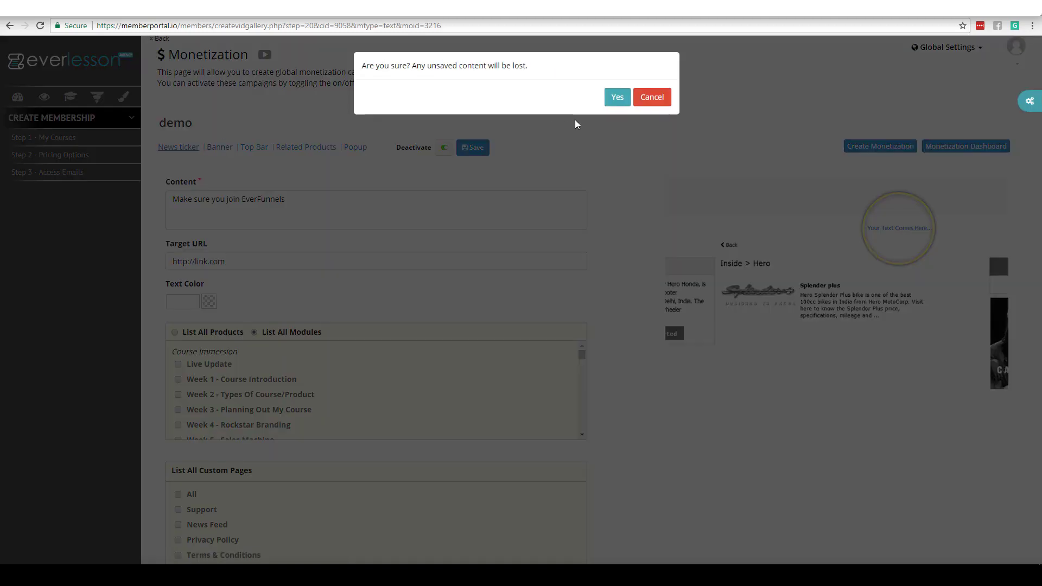
# Step: Insert the teal register promo image from the media library as the demo banner
pyautogui.click(618, 97)
pyautogui.click(512, 209)
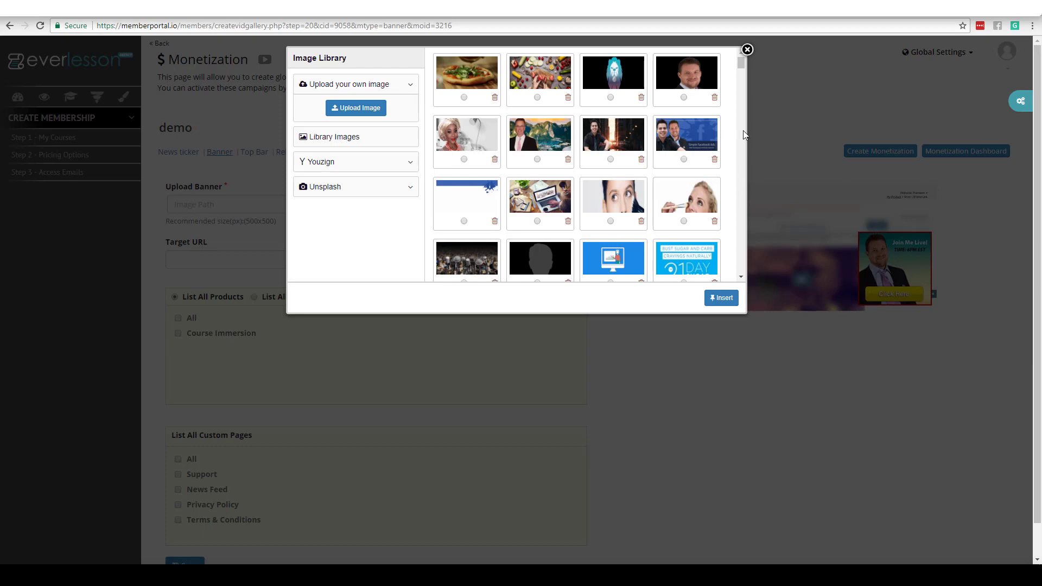
pyautogui.scroll(-3, 742, 67)
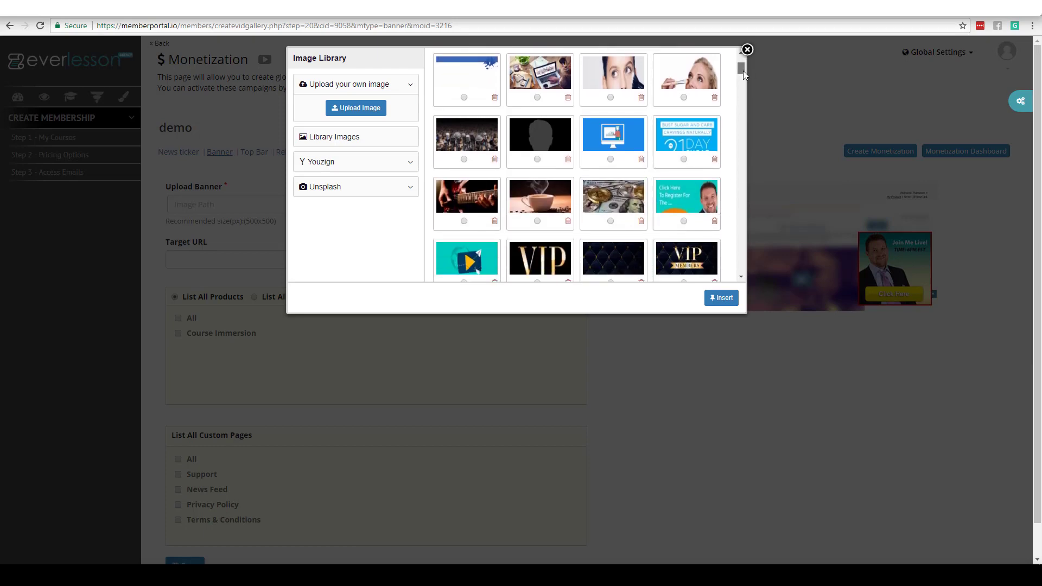
pyautogui.click(683, 154)
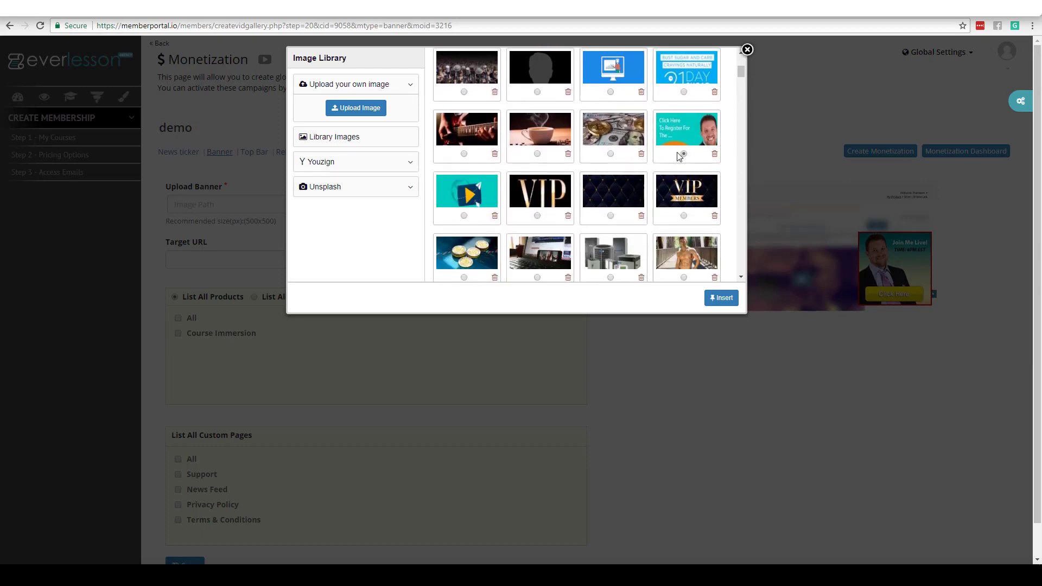
pyautogui.click(722, 297)
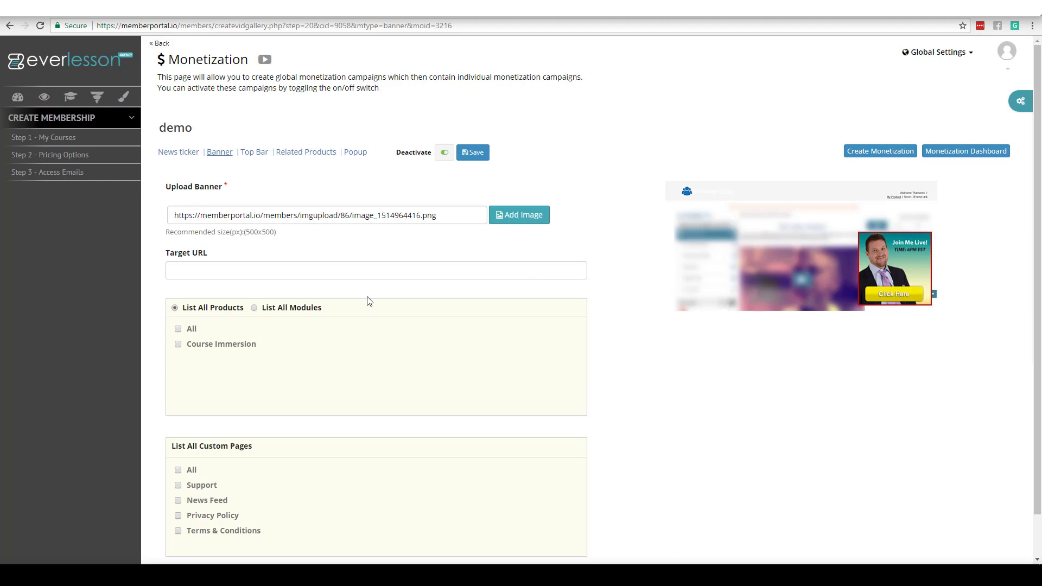
pyautogui.click(287, 259)
pyautogui.write('http://everlesson.com')
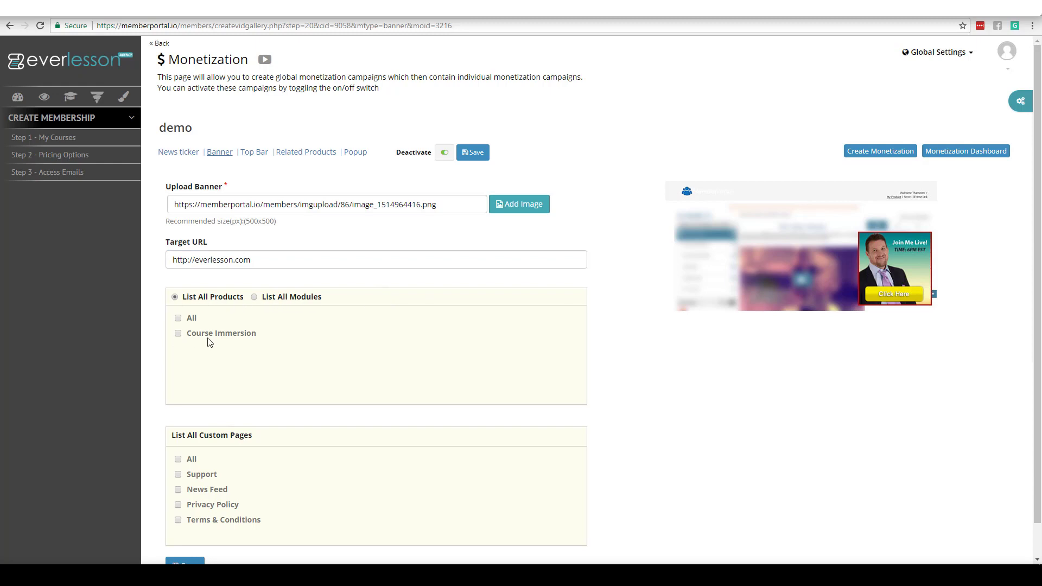
pyautogui.click(253, 298)
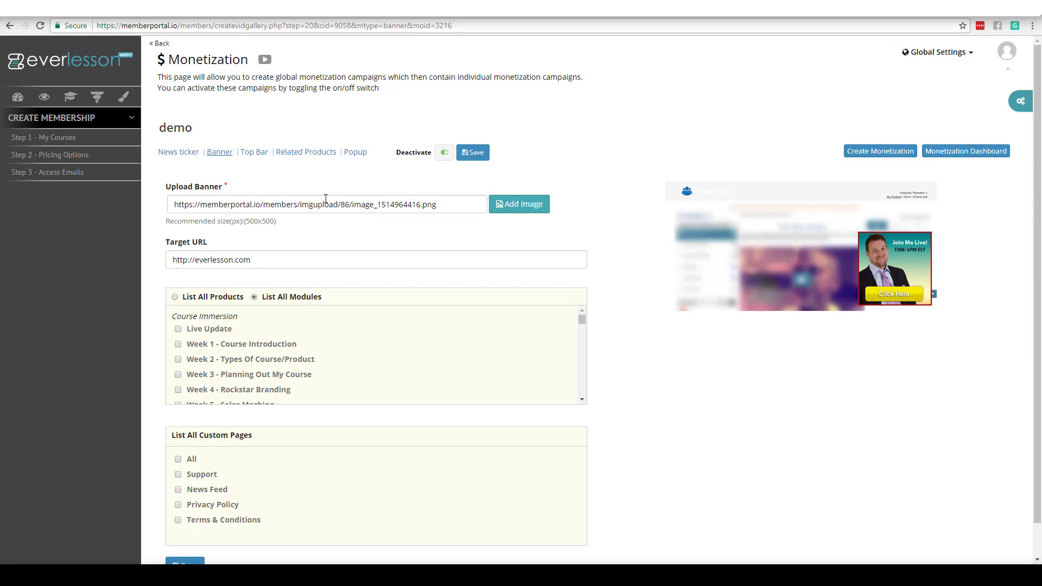
pyautogui.click(257, 153)
pyautogui.click(616, 96)
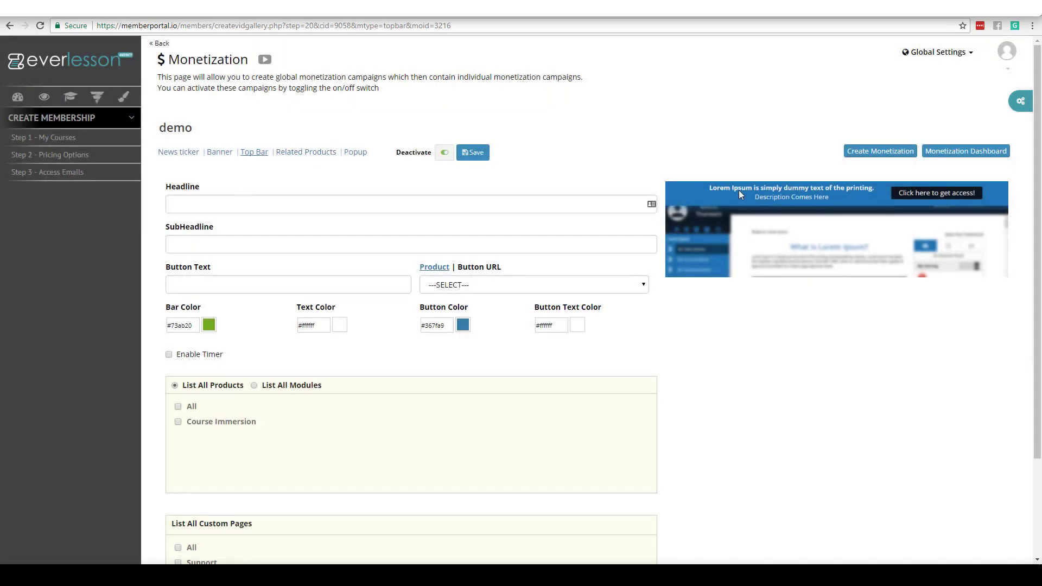
# Step: Enter the top bar headline 'Join EverLesson Today' and subheadline 'Limited Time Offer'
pyautogui.click(317, 207)
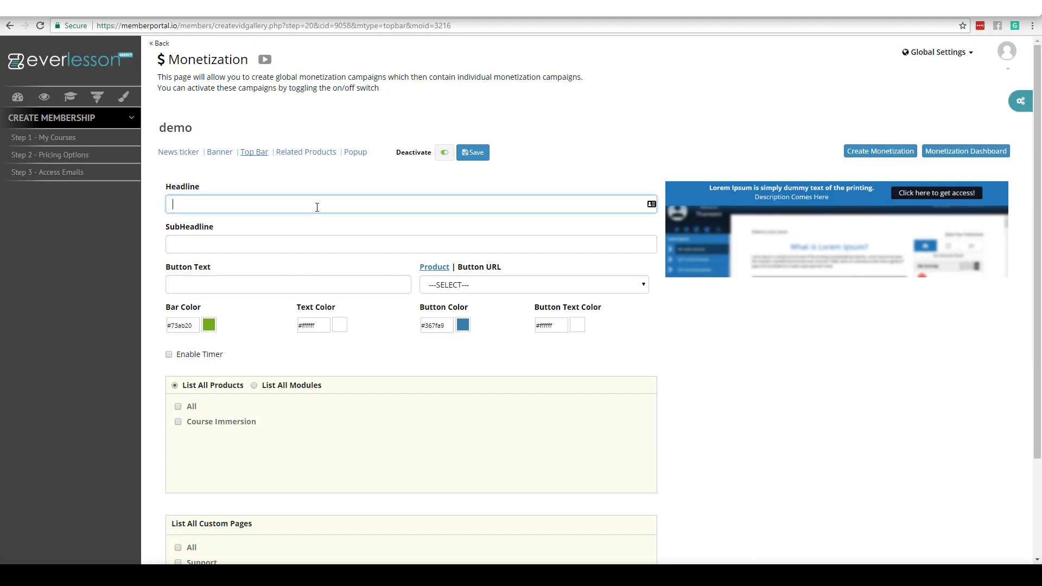
pyautogui.write('Join everLesson')
pyautogui.write('oday')
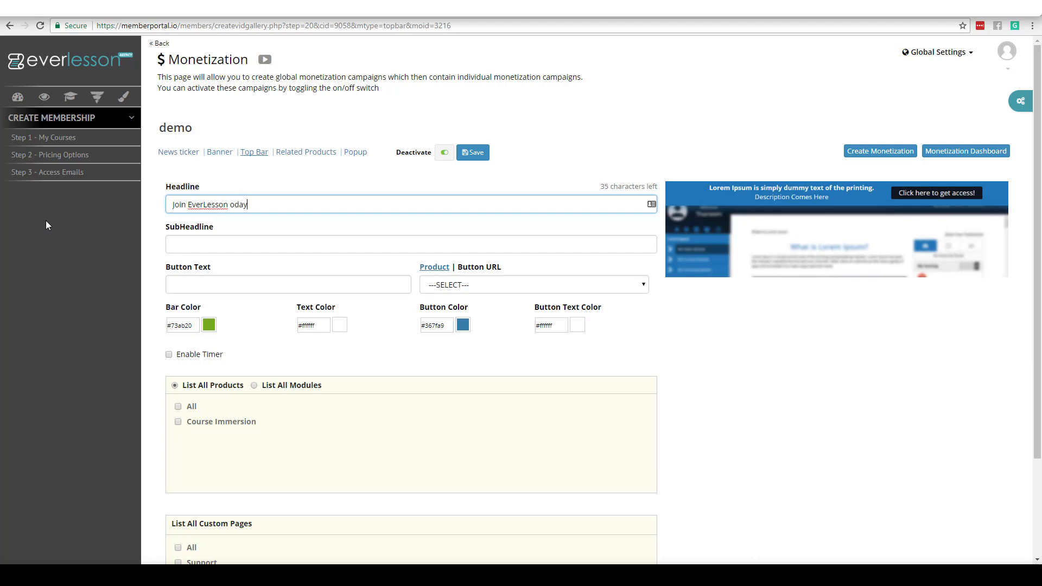
pyautogui.press('BackSpace')
pyautogui.press('BackSpace')
pyautogui.press('BackSpace')
pyautogui.press('BackSpace')
pyautogui.write('Today')
pyautogui.press('Tab')
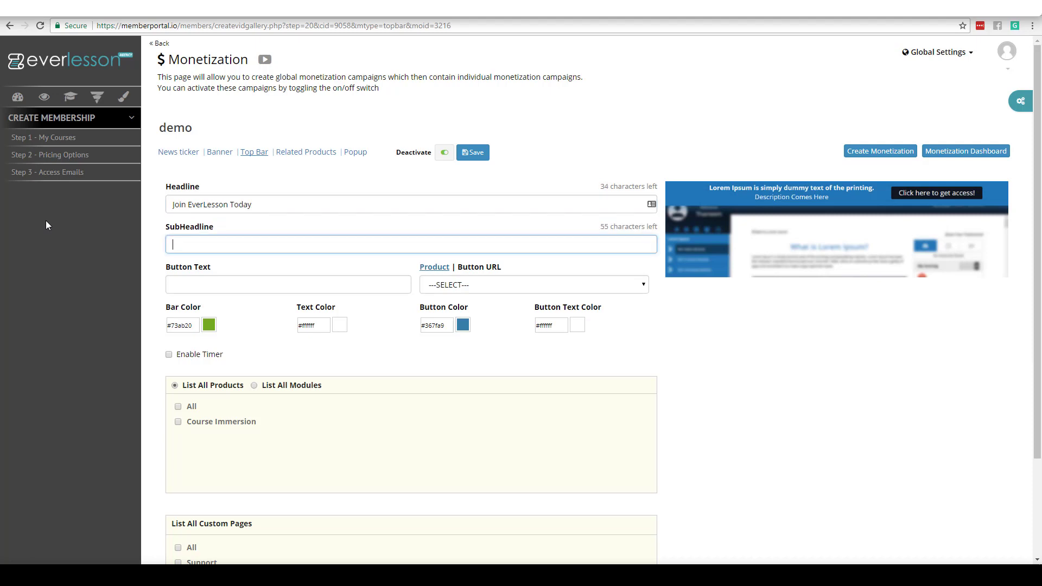
pyautogui.write('Limited Time Offer')
pyautogui.click(233, 280)
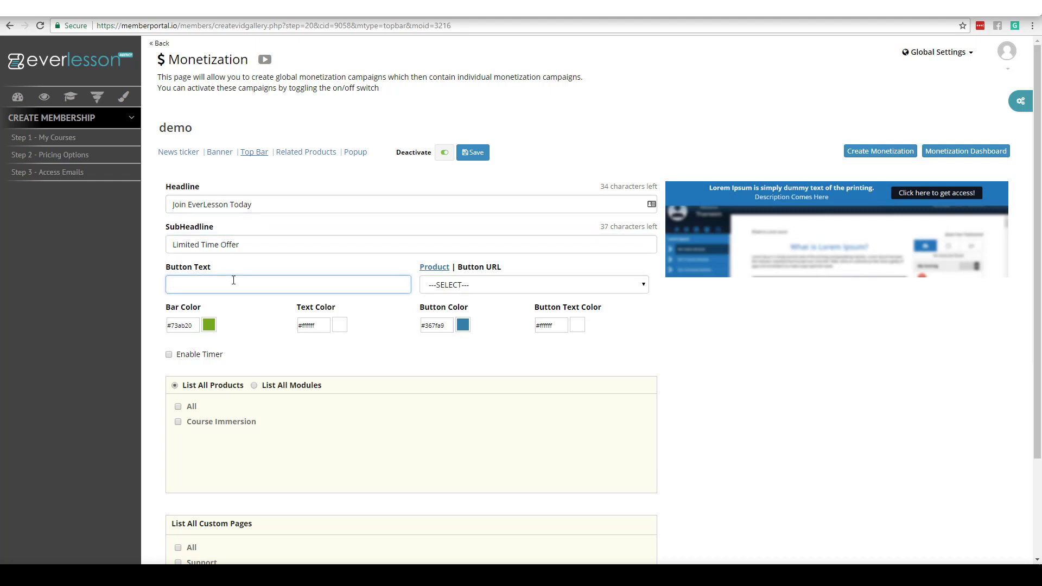
pyautogui.write('Join Today')
pyautogui.click(479, 267)
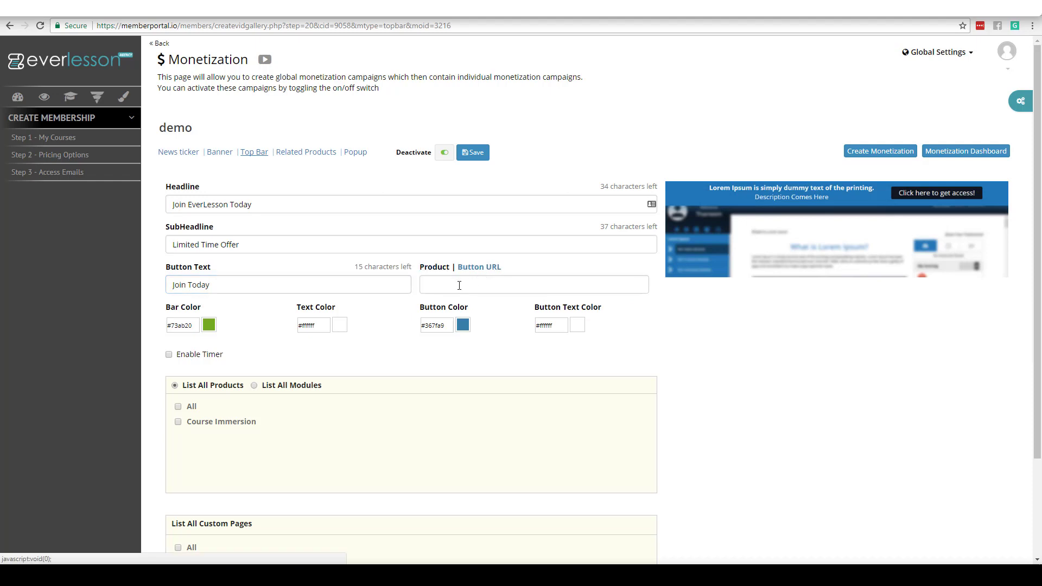
pyautogui.write('http://everlesson.com')
pyautogui.click(311, 350)
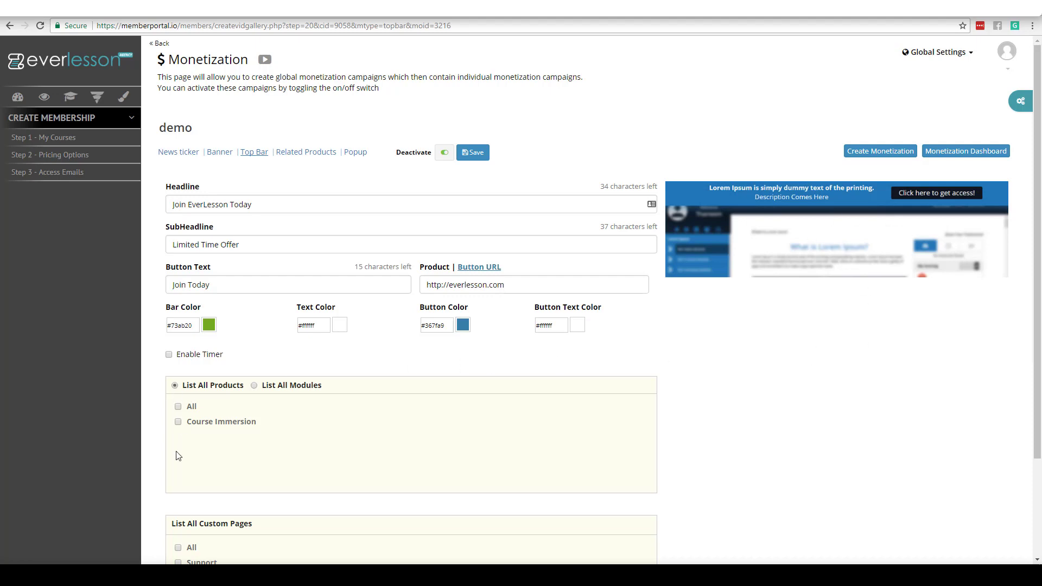
pyautogui.click(178, 422)
pyautogui.click(254, 386)
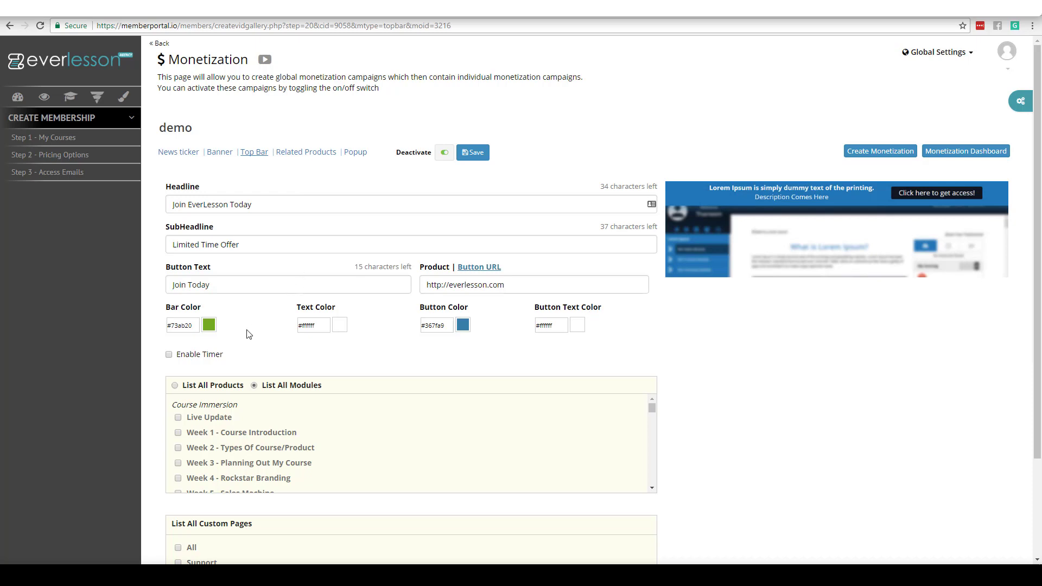
# Step: Enable the top bar countdown timer and set it to 14 hours 23 minutes
pyautogui.click(170, 356)
pyautogui.click(399, 396)
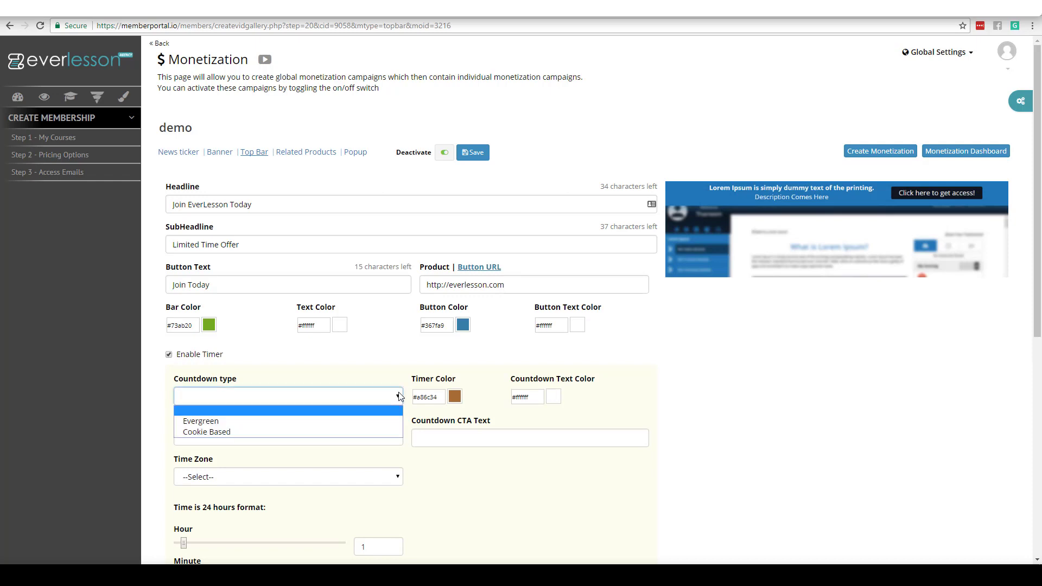
pyautogui.click(270, 428)
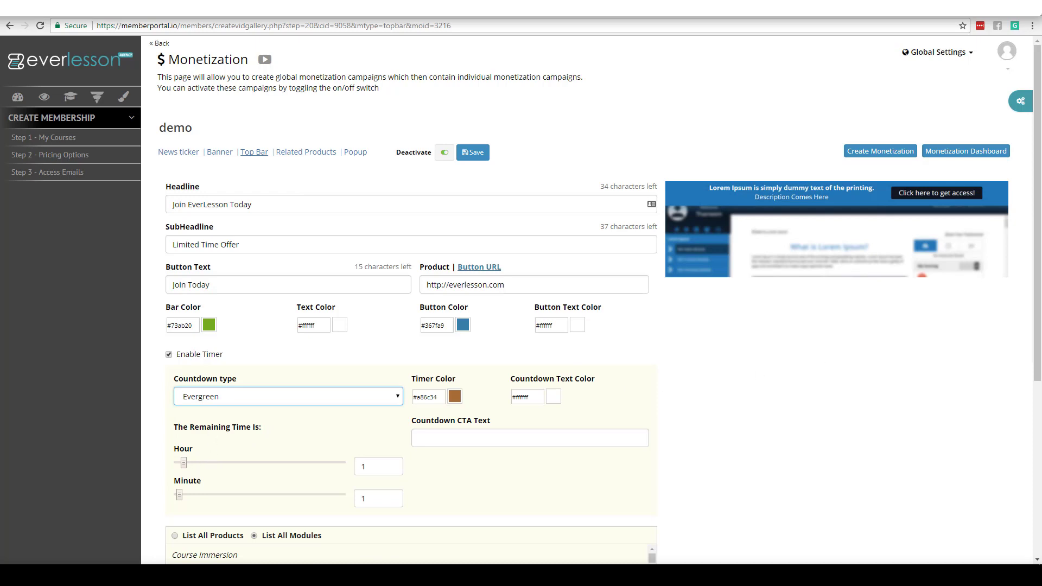
pyautogui.scroll(-2, 279, 390)
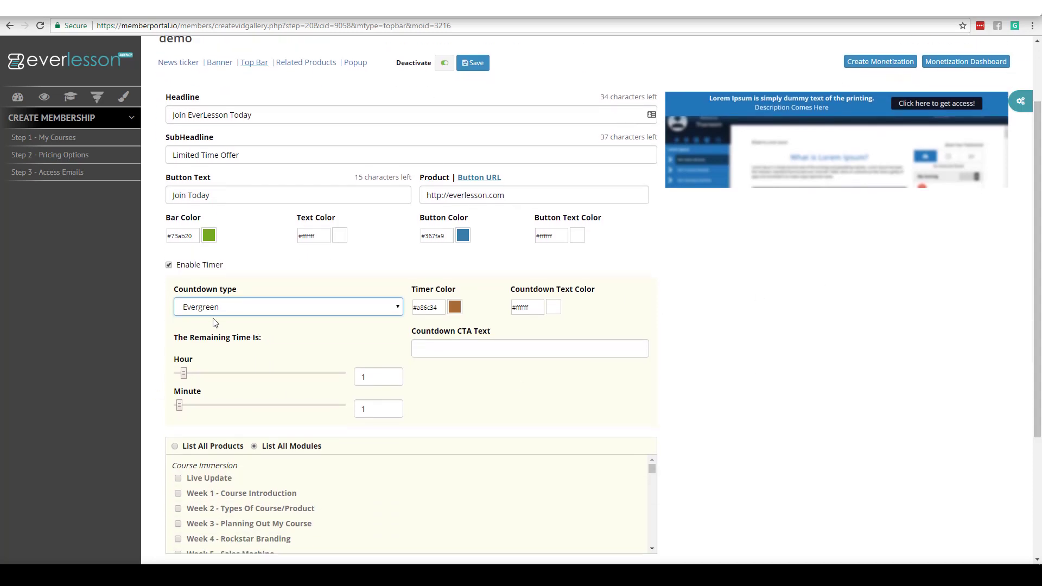
pyautogui.moveTo(184, 374); pyautogui.dragTo(282, 379)
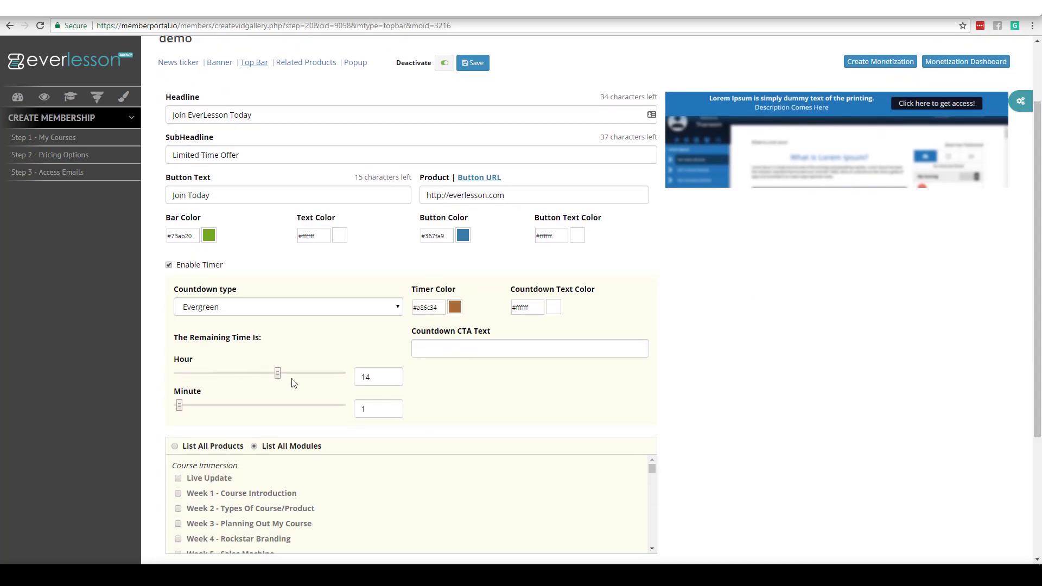
pyautogui.moveTo(179, 406); pyautogui.dragTo(242, 408)
# Step: Make the countdown Cookie Based with 'Limited Time Offer' as its call-to-action, and save
pyautogui.click(361, 307)
pyautogui.click(276, 340)
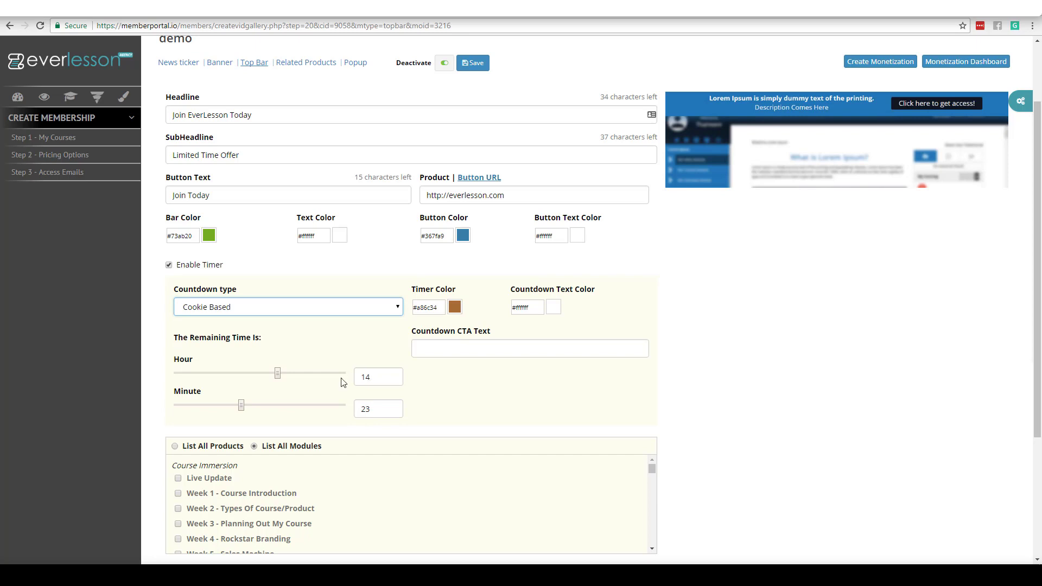
pyautogui.click(435, 351)
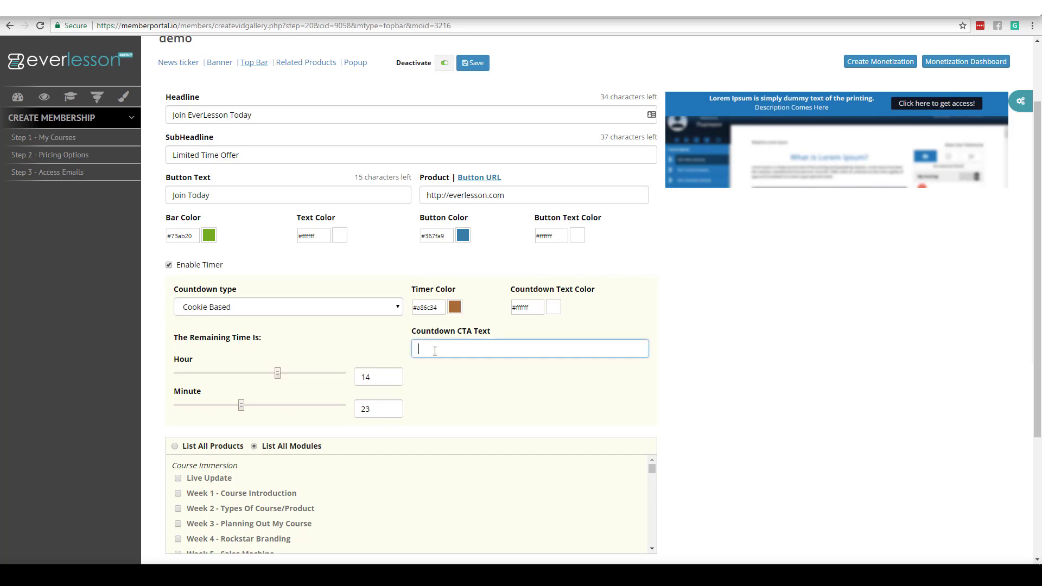
pyautogui.write('Limited Time Offer')
pyautogui.click(473, 62)
# Step: Toggle the targeting list between products and modules, then go to Related Products settings
pyautogui.scroll(-2, 739, 325)
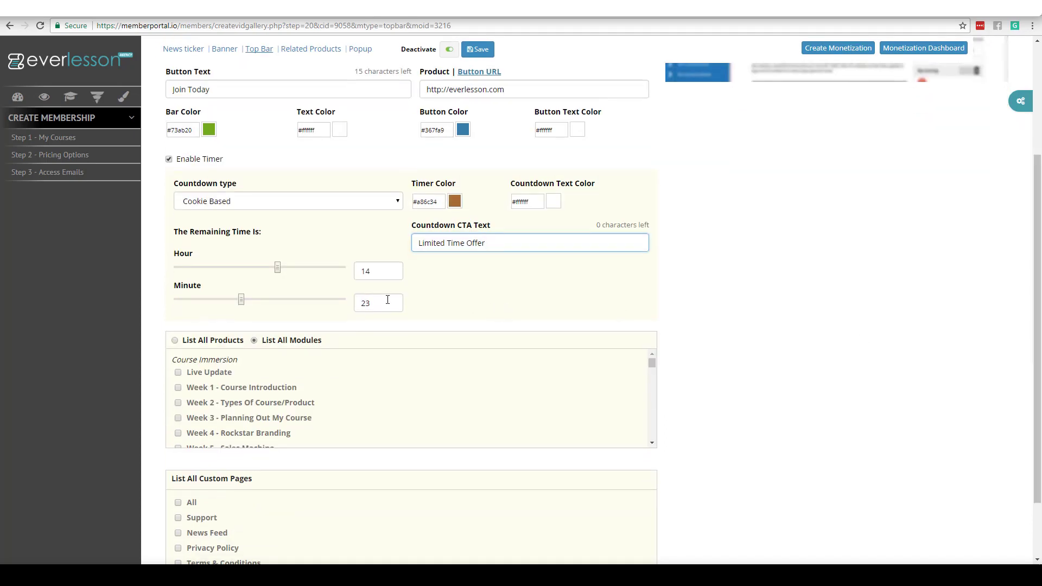
pyautogui.click(175, 341)
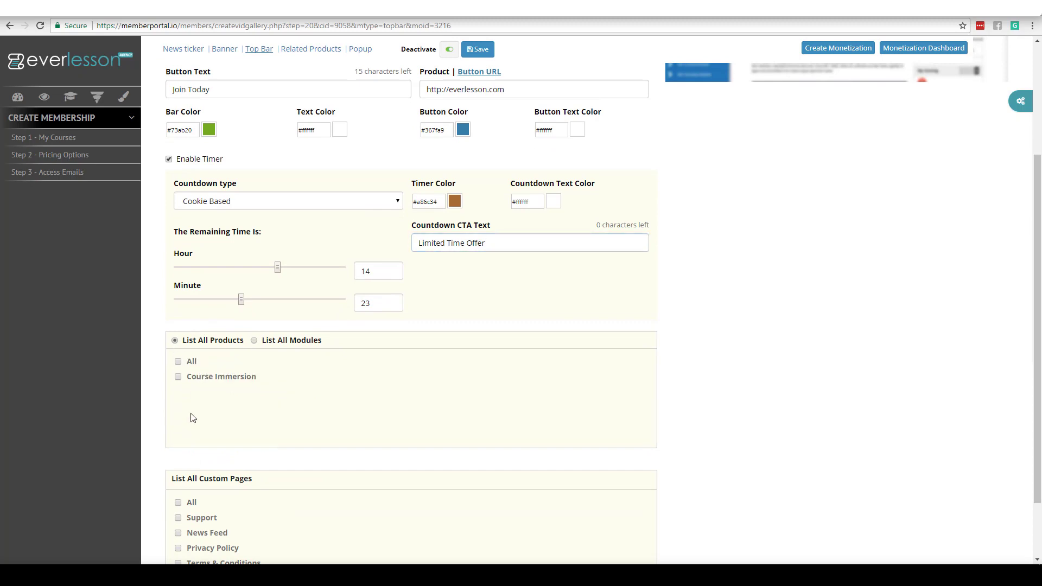
pyautogui.click(254, 340)
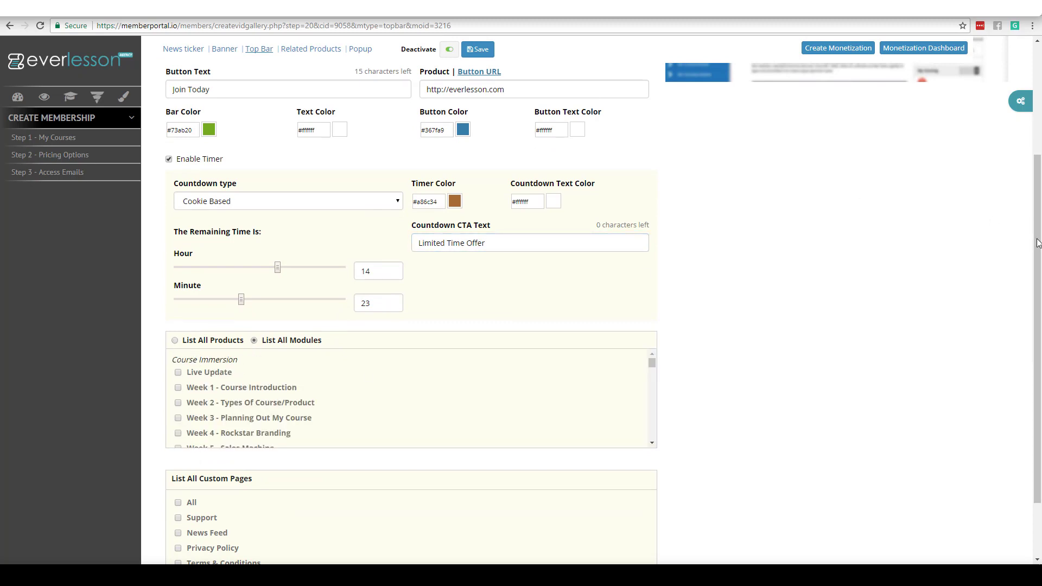
pyautogui.scroll(-1, 1031, 355)
pyautogui.scroll(-1, 1031, 356)
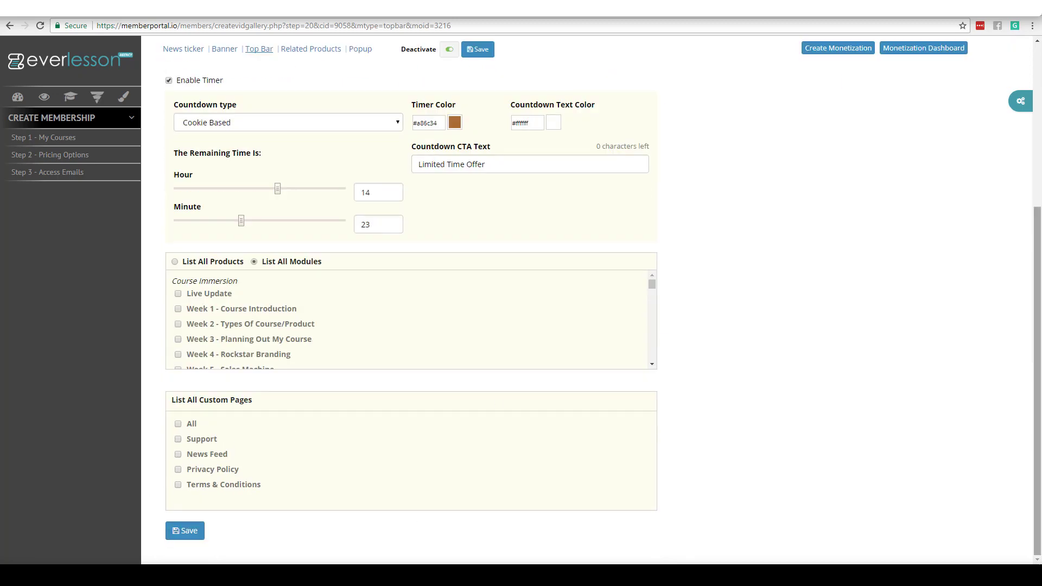
pyautogui.moveTo(1039, 411); pyautogui.dragTo(1038, 248)
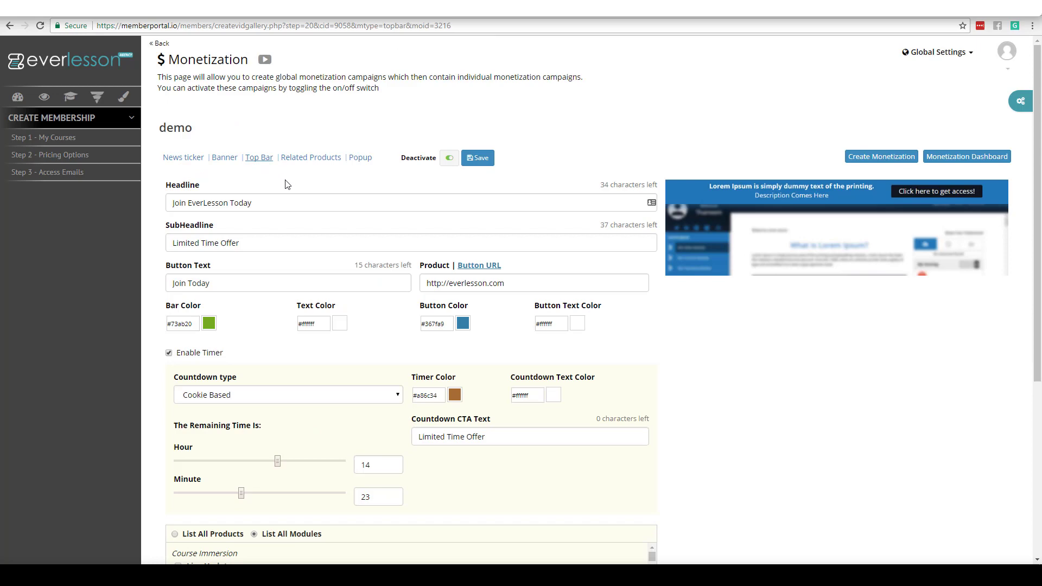
pyautogui.click(308, 159)
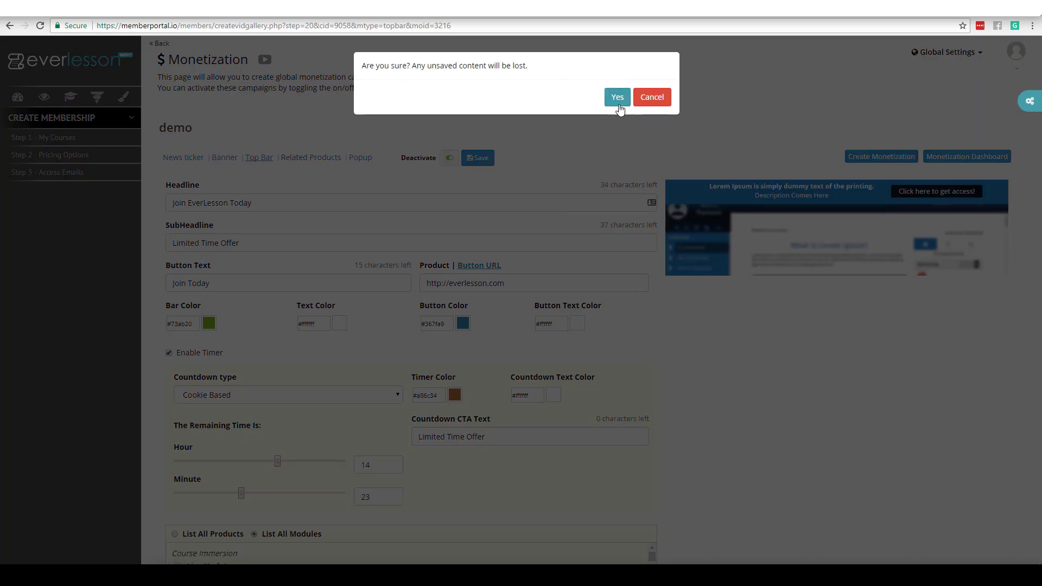
# Step: Leave the top bar settings and select the behind the scenes, blogging and contest tags
pyautogui.click(619, 101)
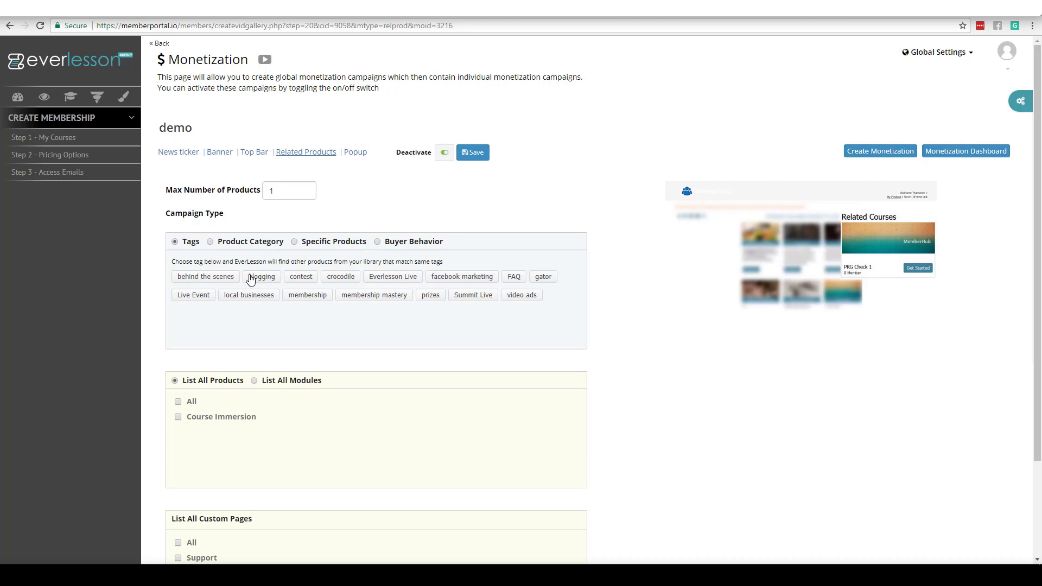
pyautogui.click(220, 279)
pyautogui.click(263, 278)
pyautogui.click(301, 278)
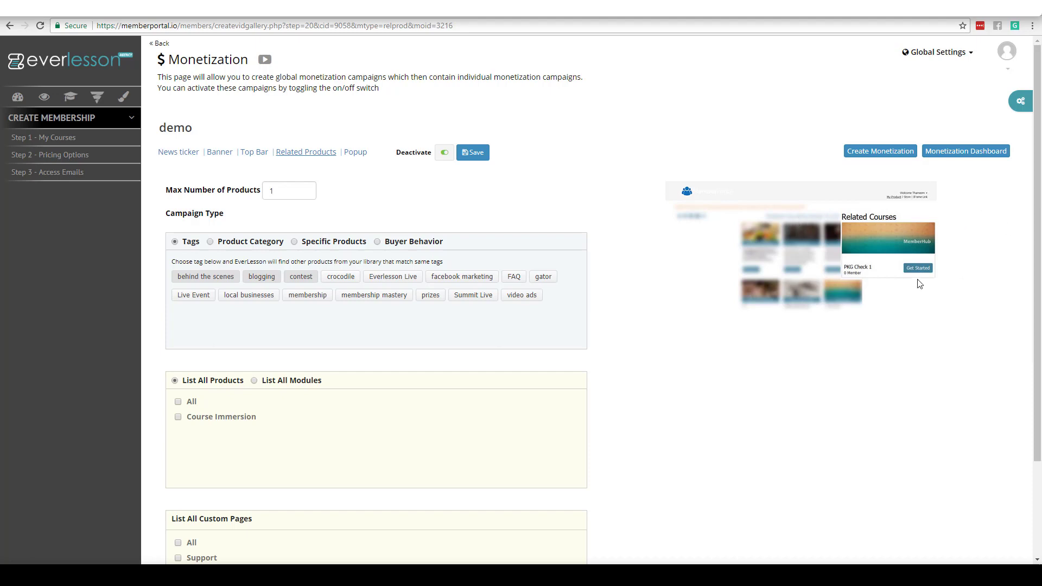
# Step: Set Related Products to Buyer Behavior targeting all products, then go to Popup settings
pyautogui.click(211, 242)
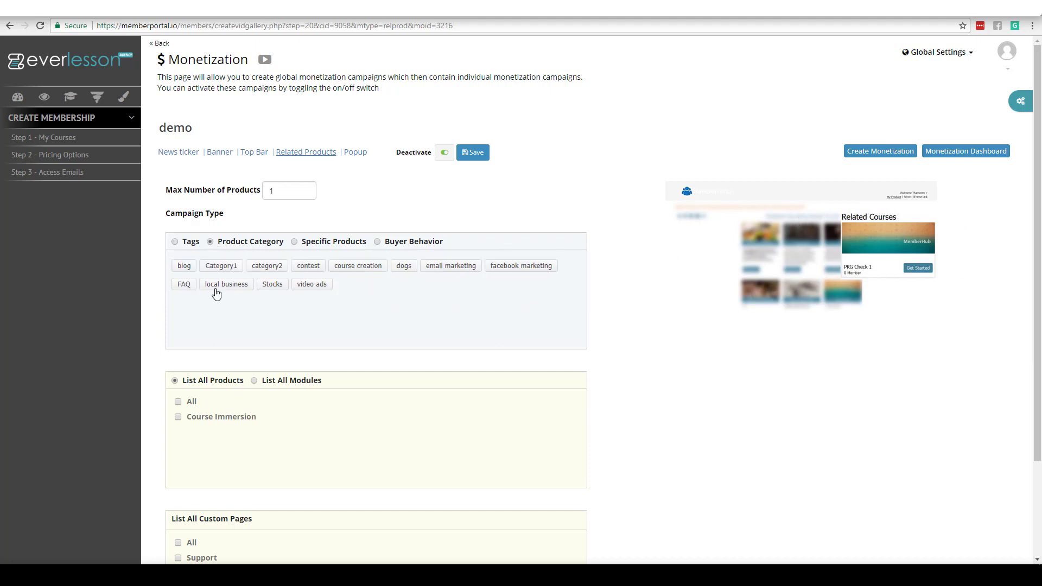
pyautogui.click(295, 242)
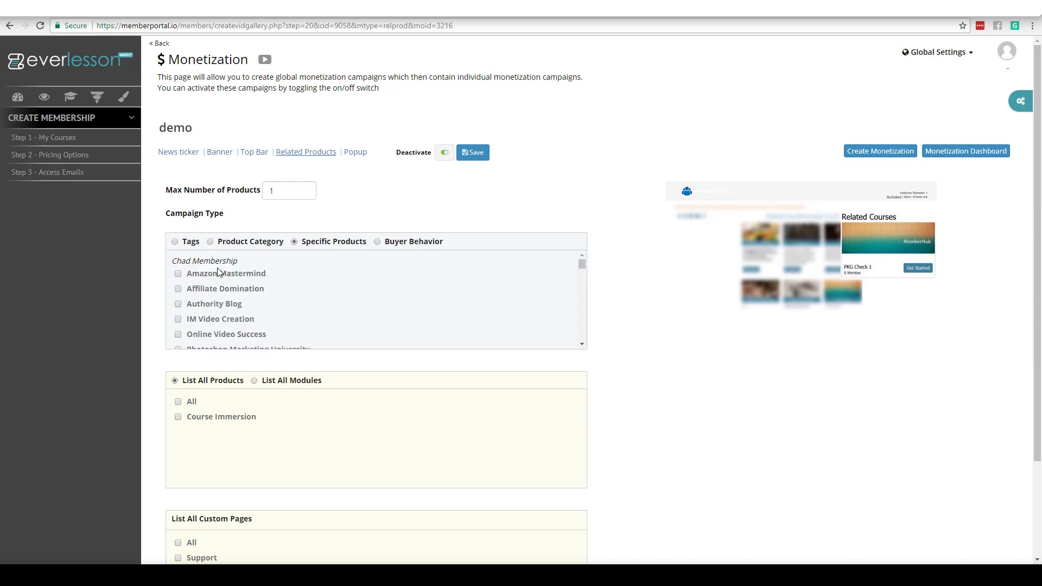
pyautogui.click(378, 243)
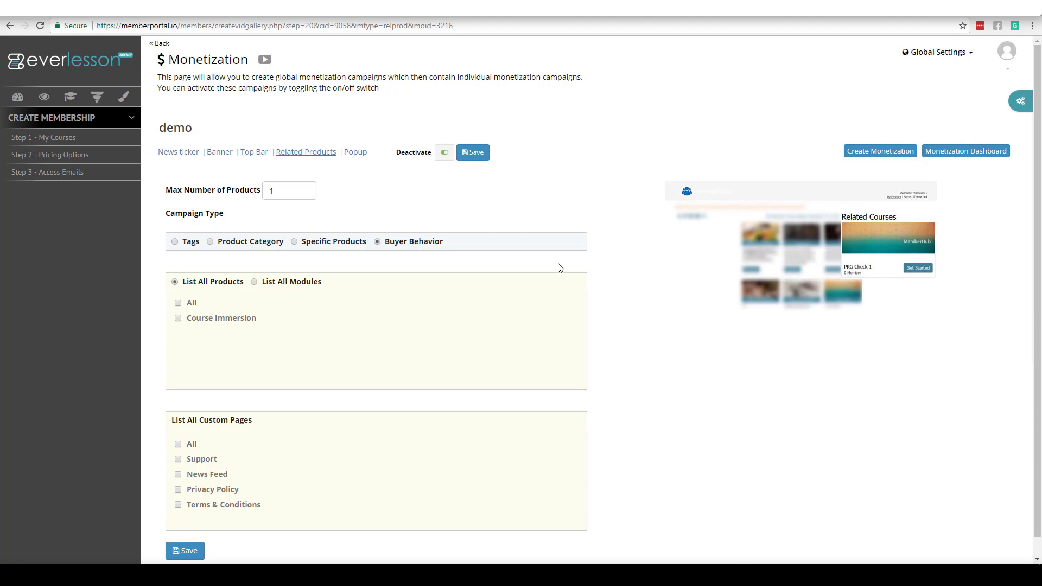
pyautogui.click(179, 304)
pyautogui.click(253, 283)
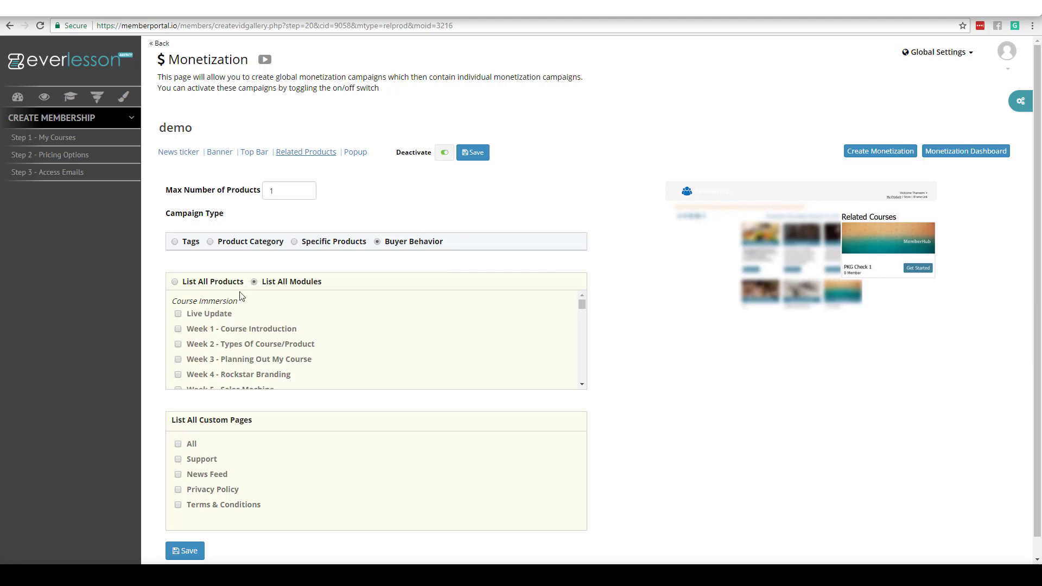
pyautogui.click(175, 284)
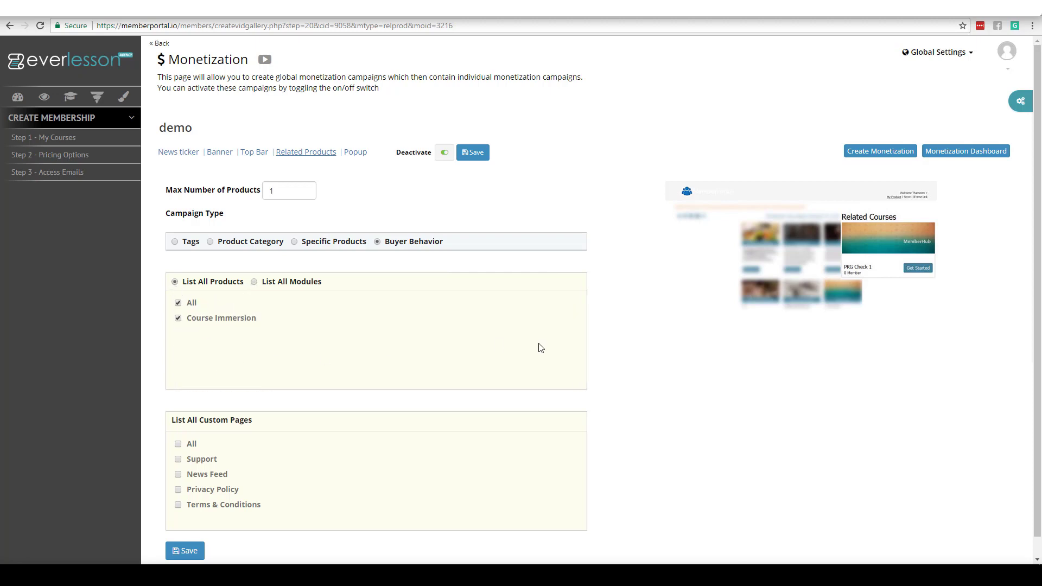
pyautogui.click(356, 153)
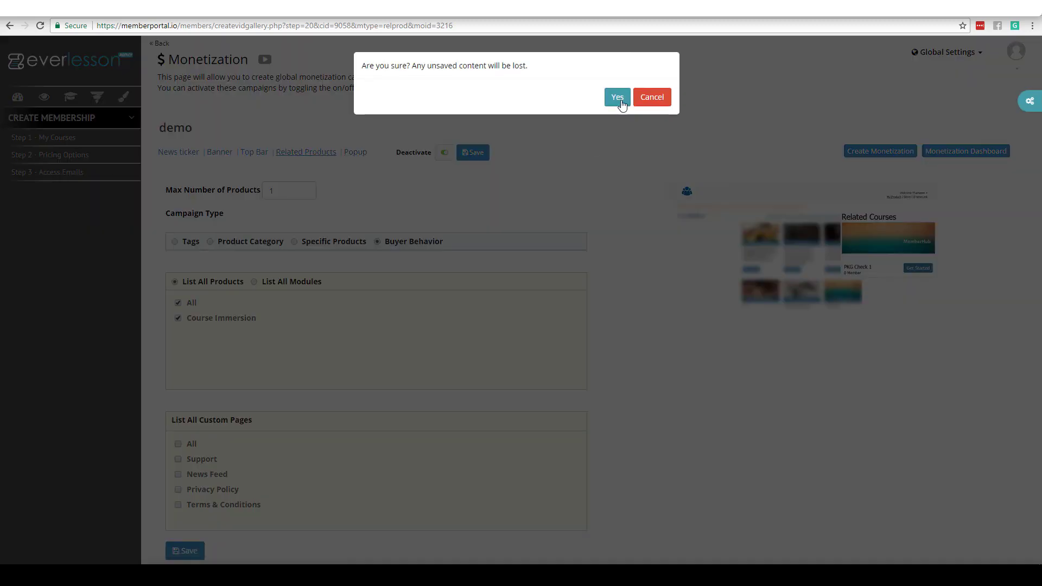
# Step: Give the popup the headline 'Grab EverFunnels Today!' and subheadline 'Limited Time Offer'
pyautogui.click(618, 98)
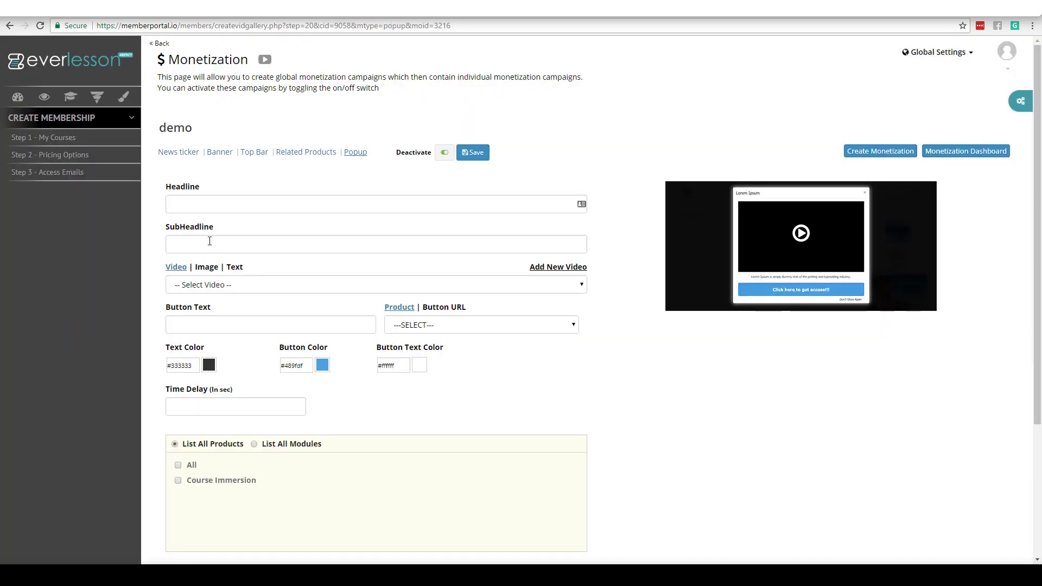
pyautogui.click(212, 207)
pyautogui.write('Grab EverFu')
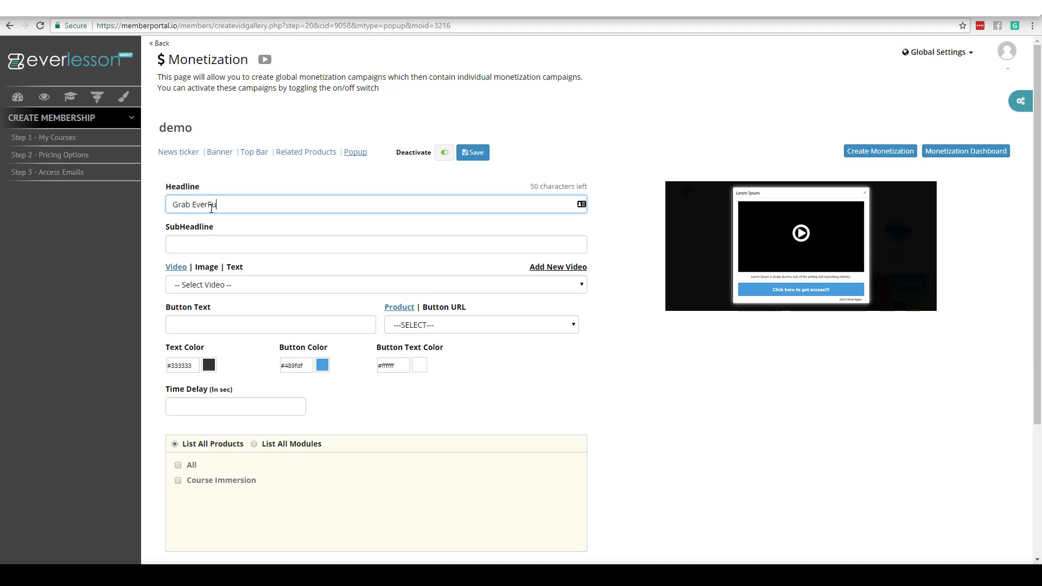
pyautogui.write('nnels Today!')
pyautogui.click(207, 245)
pyautogui.write('Limited Time Offer')
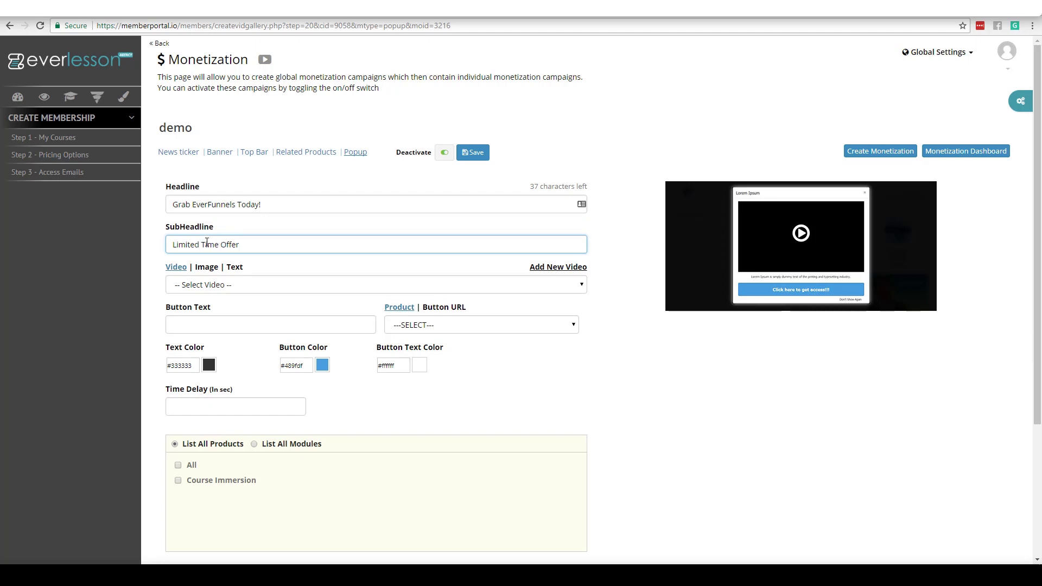
pyautogui.click(680, 374)
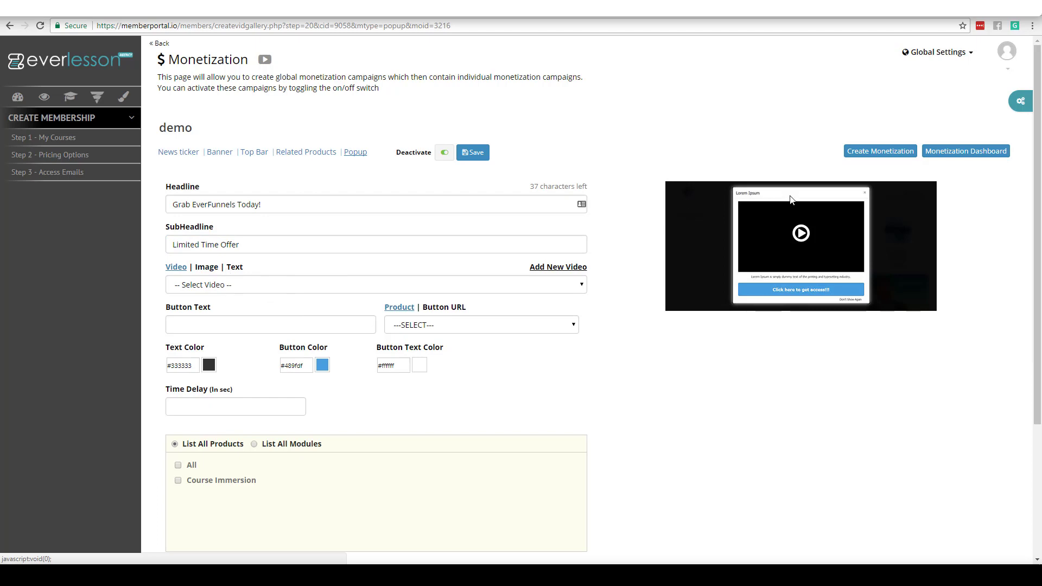
pyautogui.click(580, 286)
pyautogui.click(375, 301)
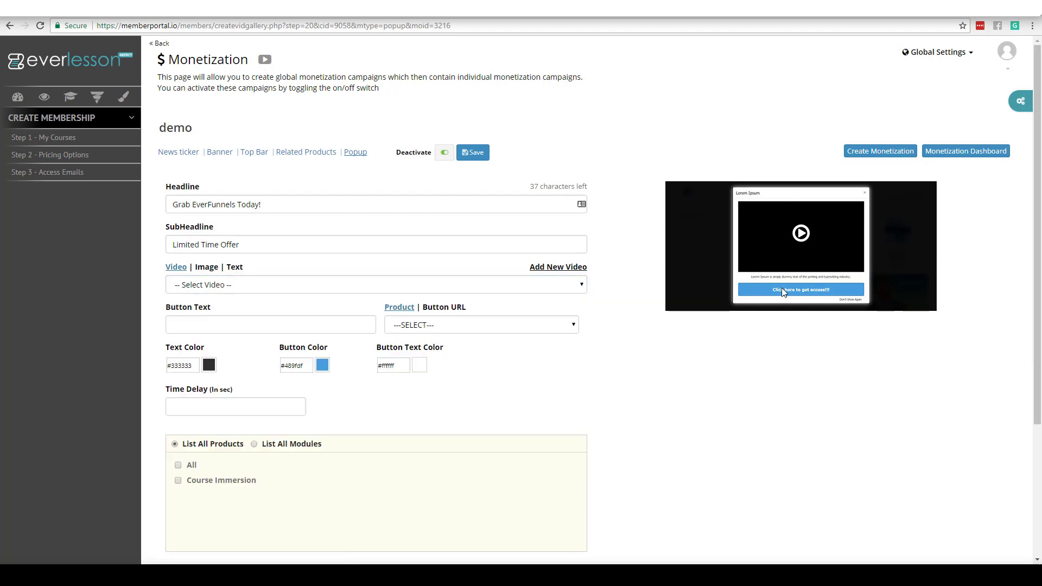
pyautogui.click(293, 322)
pyautogui.write('Click Here To Get Started')
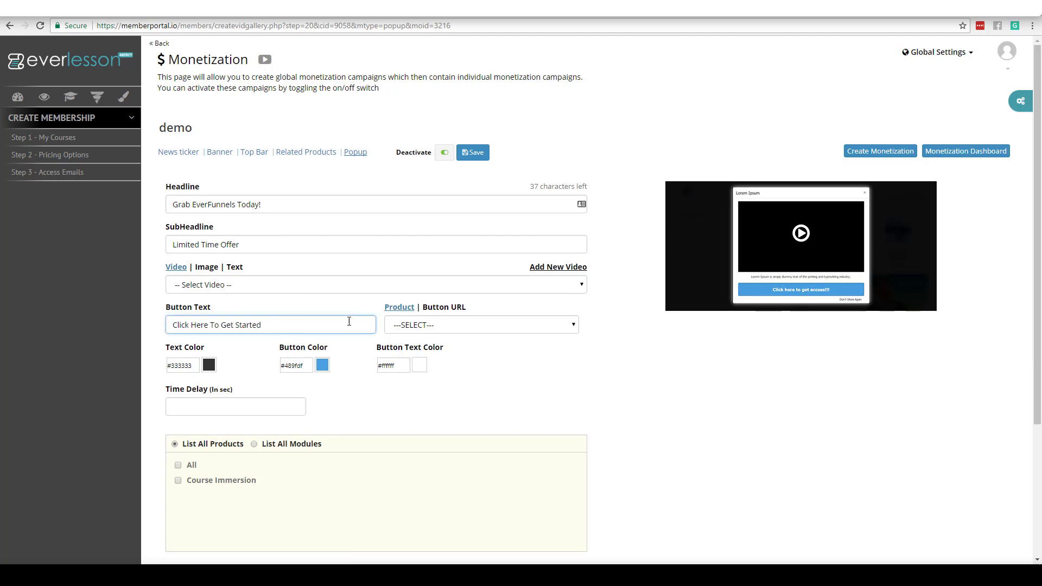
pyautogui.click(609, 342)
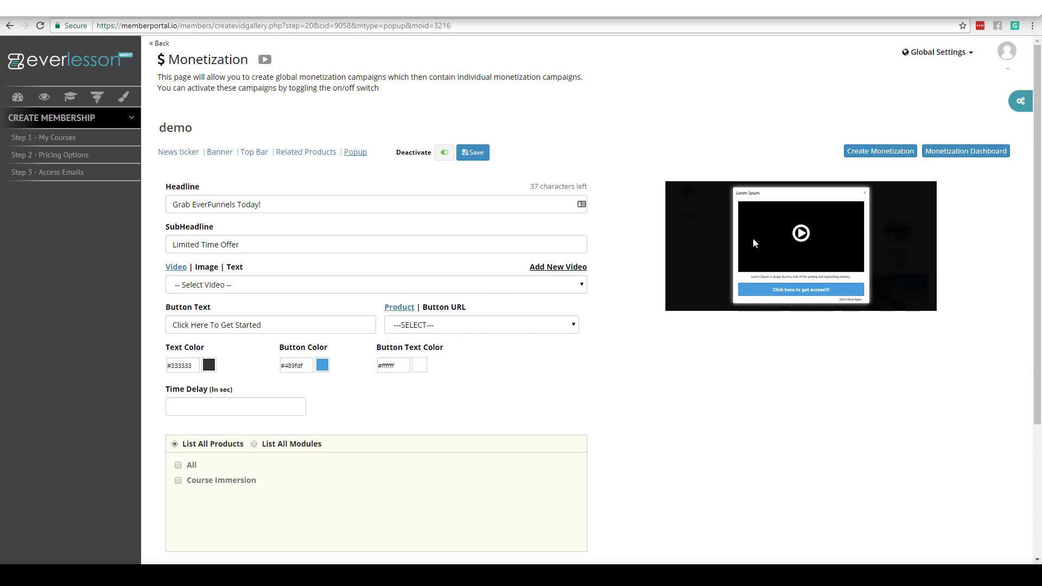
pyautogui.click(450, 308)
pyautogui.click(442, 328)
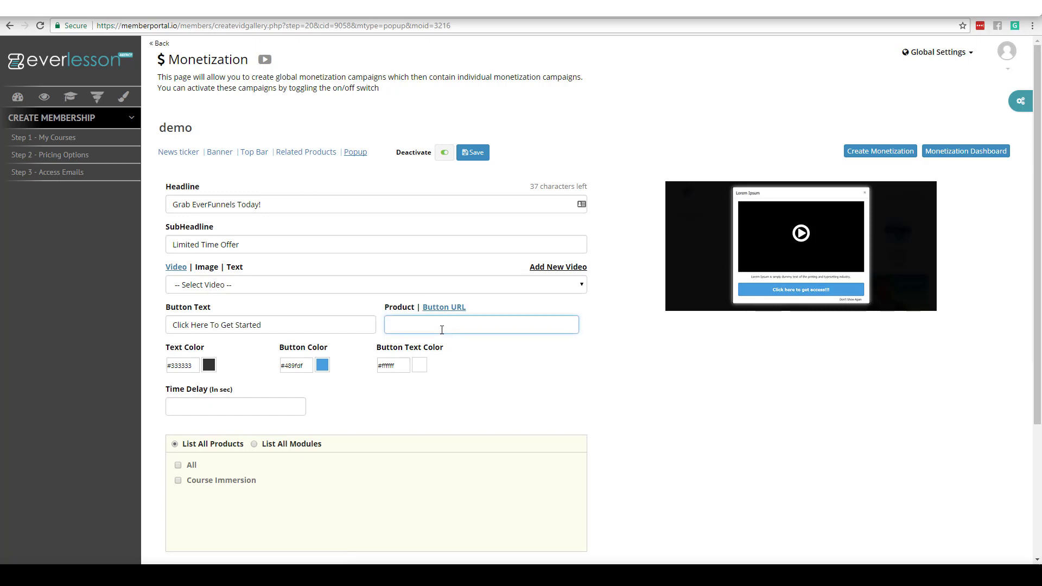
pyautogui.write('http://everelesson.com')
pyautogui.click(713, 346)
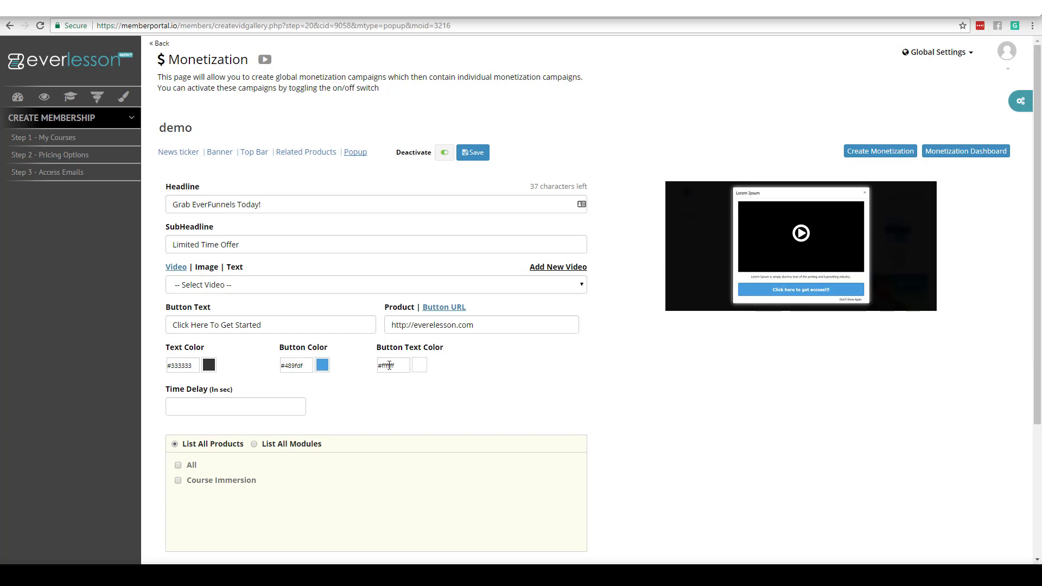
# Step: Target the popup at course modules instead of products
pyautogui.click(291, 408)
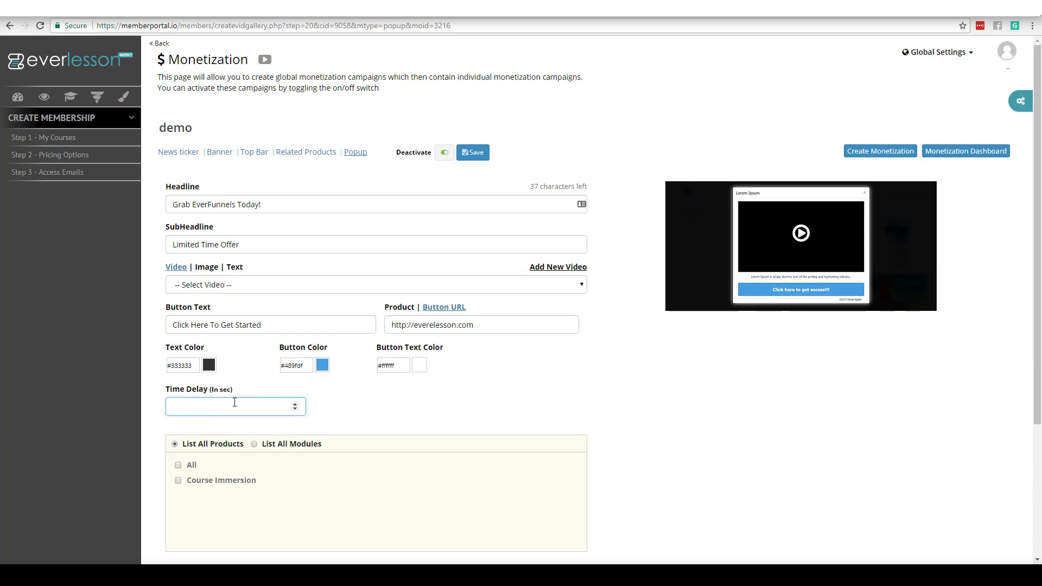
pyautogui.scroll(-4, 770, 364)
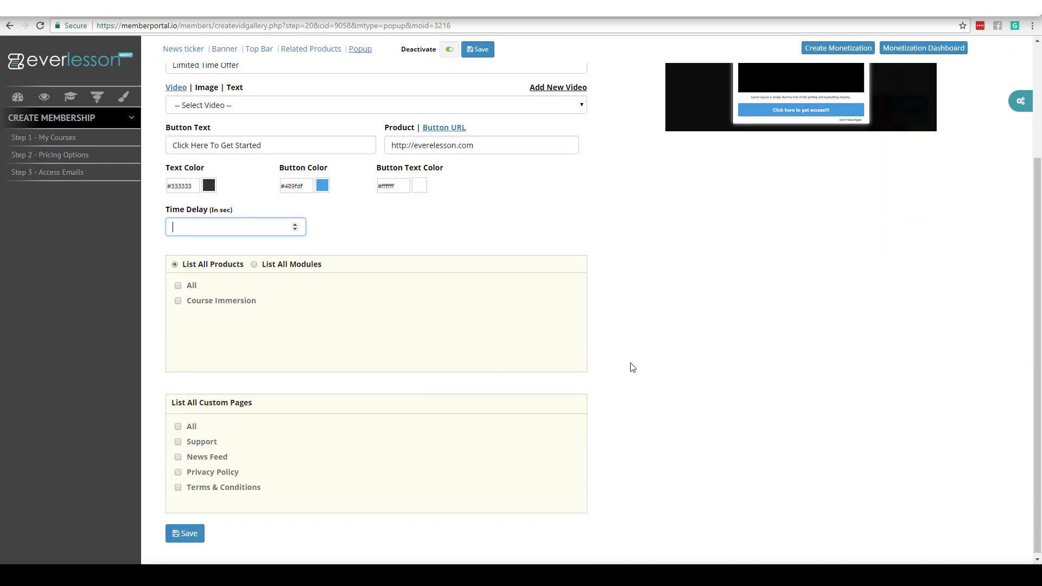
pyautogui.click(178, 287)
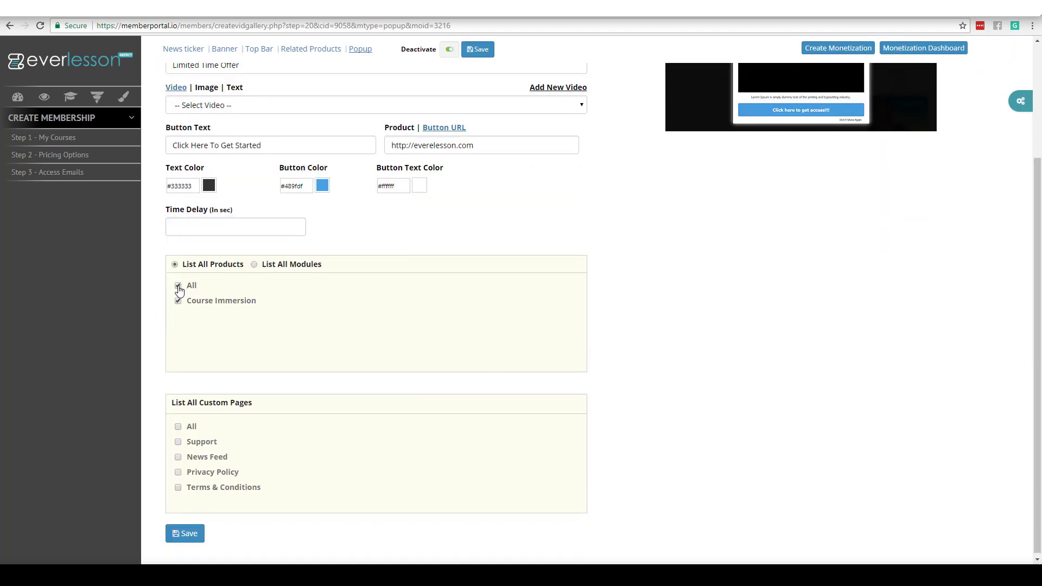
pyautogui.click(178, 286)
pyautogui.click(254, 265)
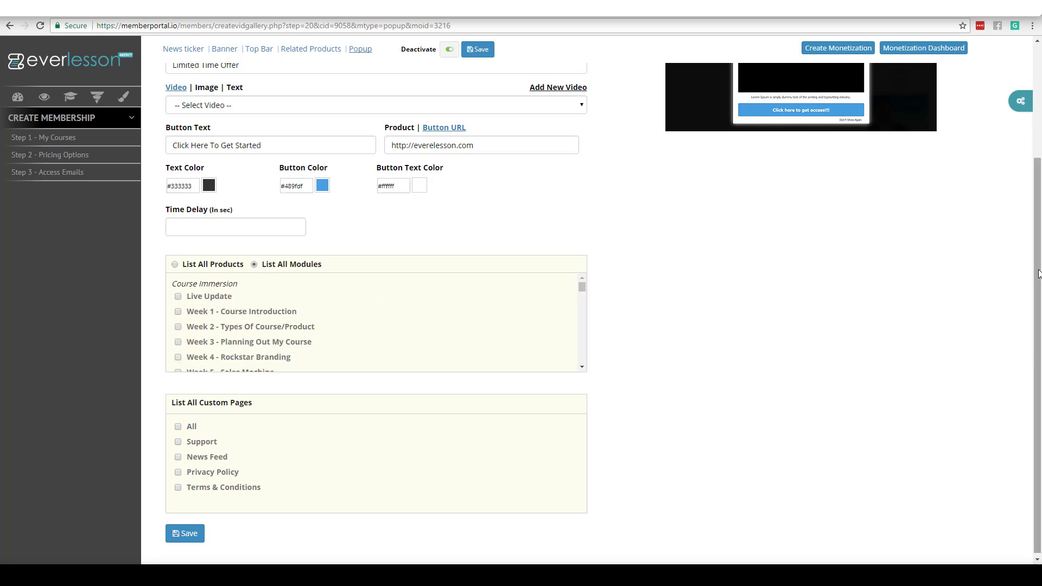
pyautogui.moveTo(1038, 275); pyautogui.dragTo(1037, 147)
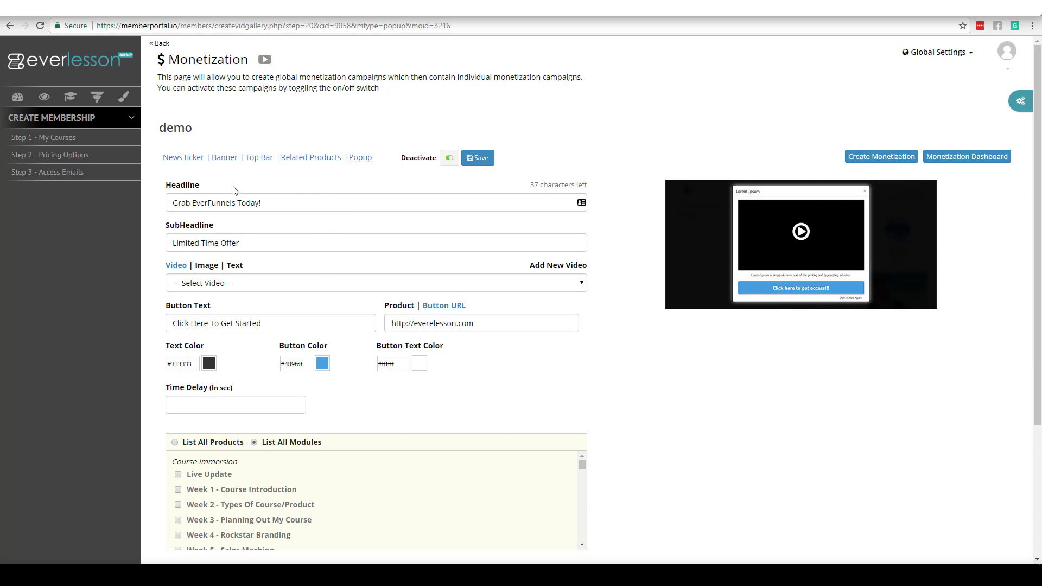
# Step: Discard the unsaved popup changes and scroll the dashboard down to the Cooking World membership
pyautogui.click(188, 158)
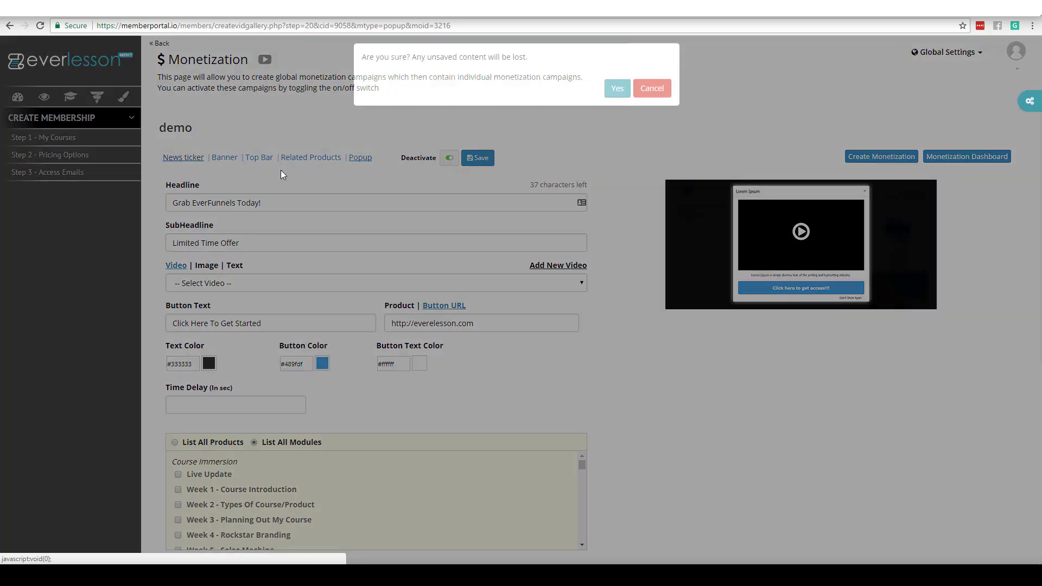
pyautogui.click(617, 99)
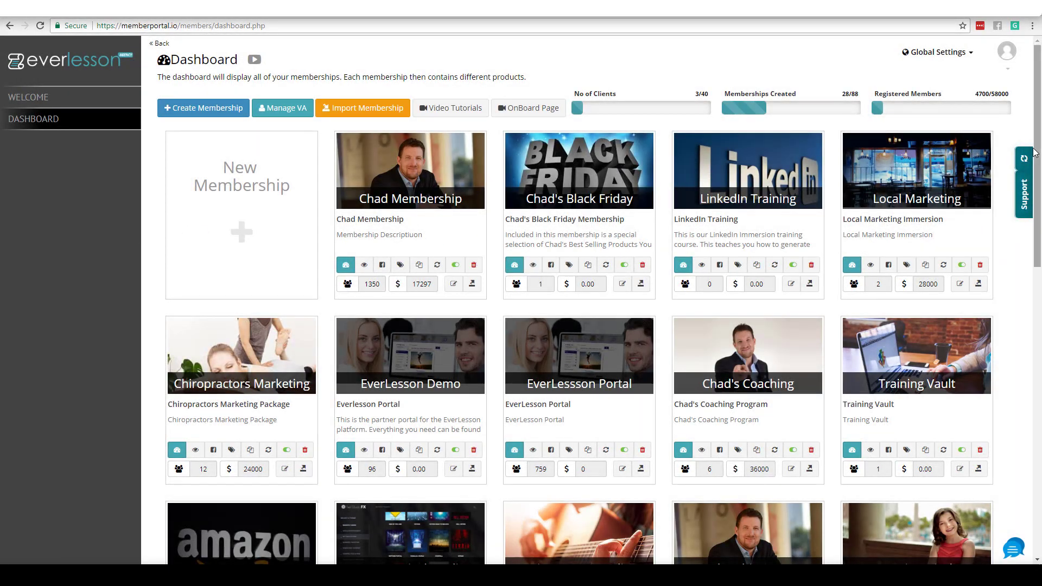
pyautogui.scroll(-1, 1031, 158)
pyautogui.moveTo(1031, 158); pyautogui.dragTo(1029, 459)
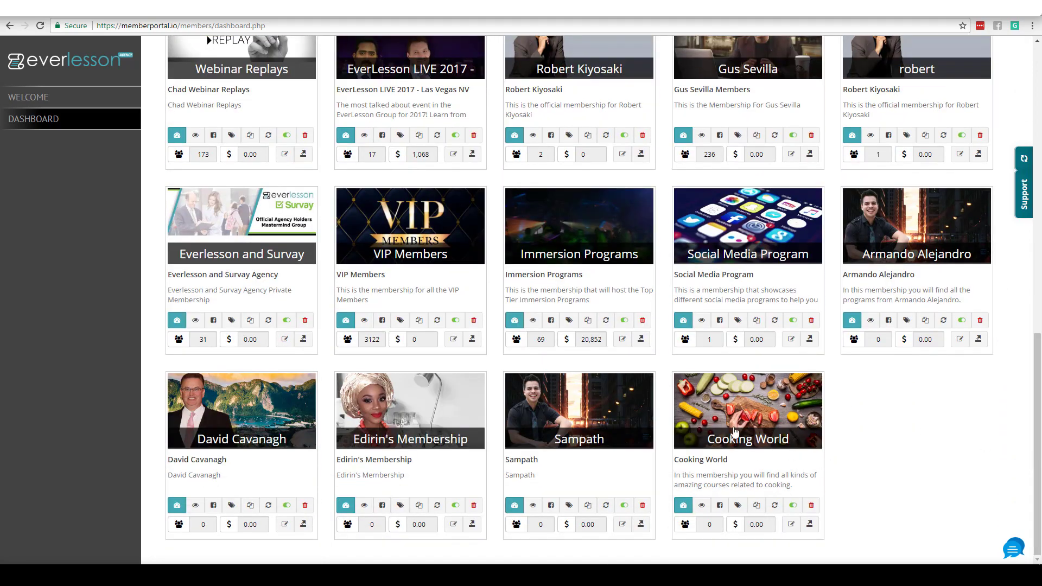
# Step: Create the Cooking World course 'How to Bake A Pie' with its step-by-step pie description, instructor unset
pyautogui.click(792, 524)
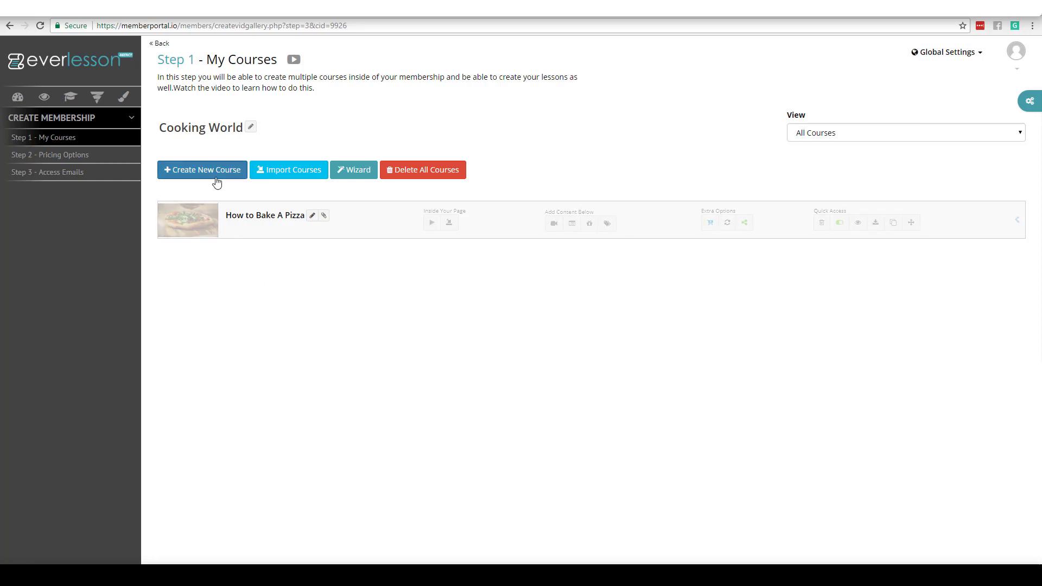
pyautogui.click(201, 171)
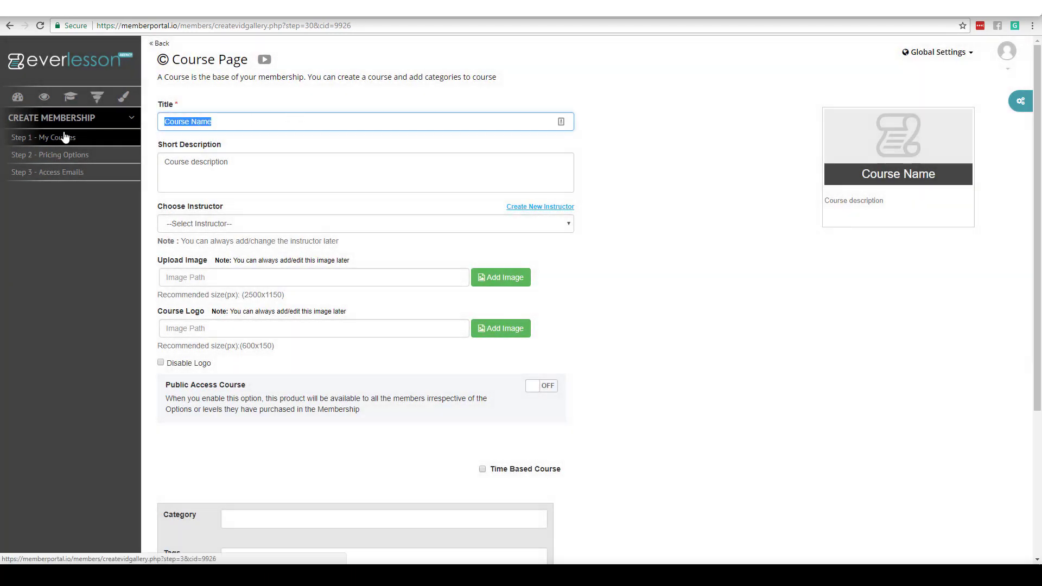
pyautogui.write('How to Bake A Pie')
pyautogui.press('Tab')
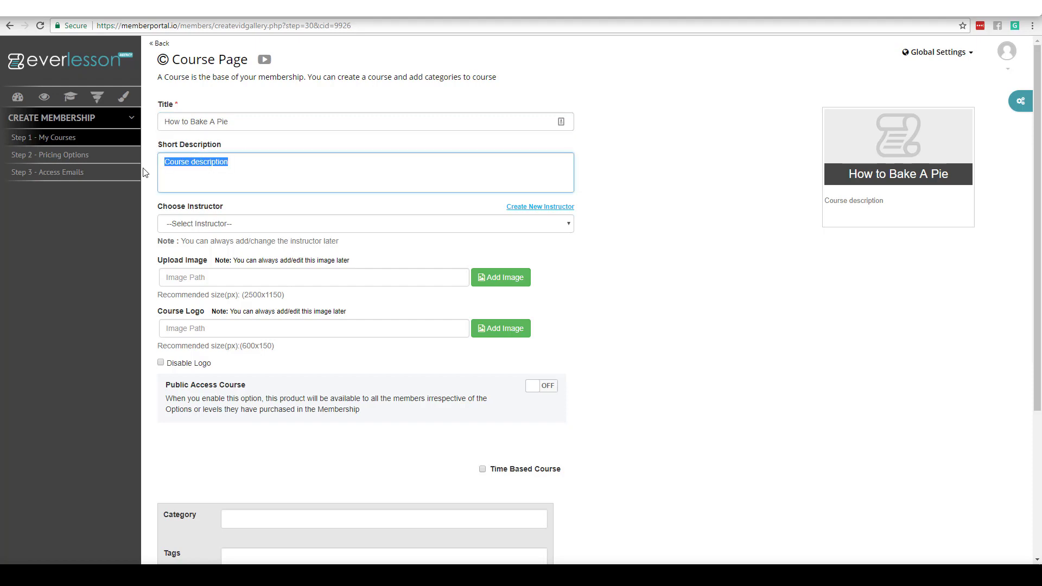
pyautogui.write("In this course I'm going to t")
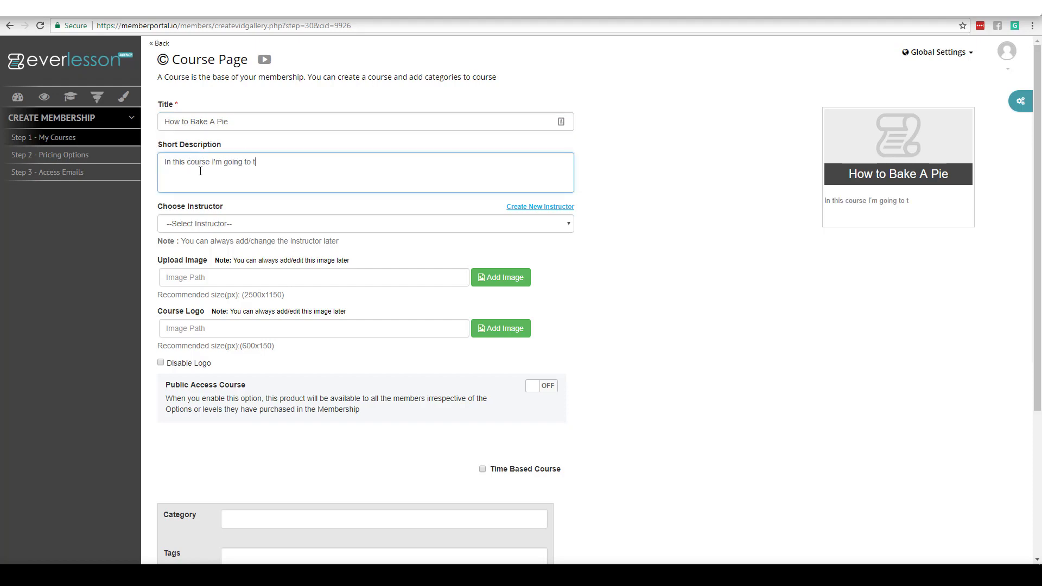
pyautogui.write('each you the step')
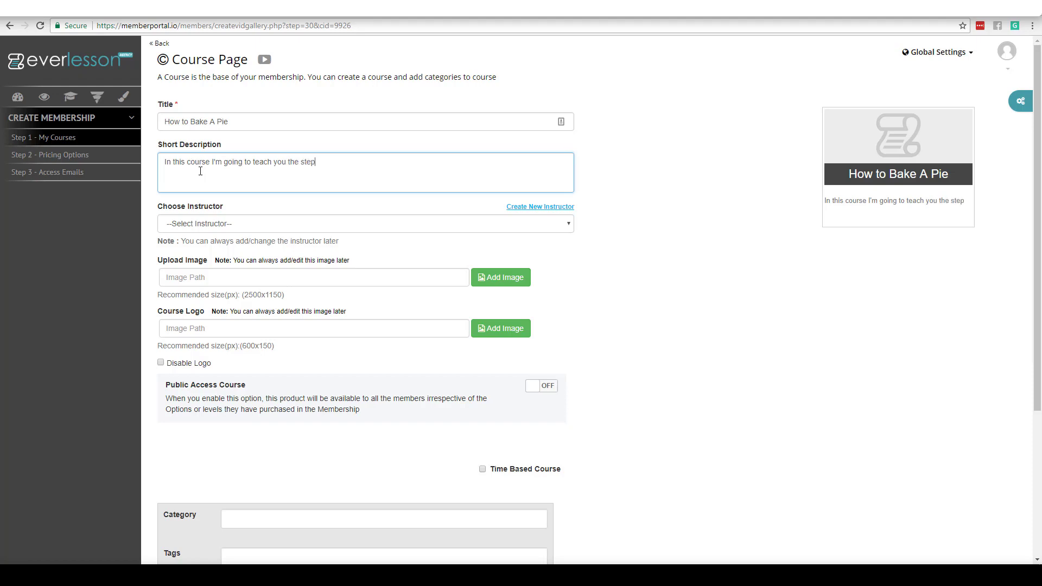
pyautogui.write('-by-step process to create a pie')
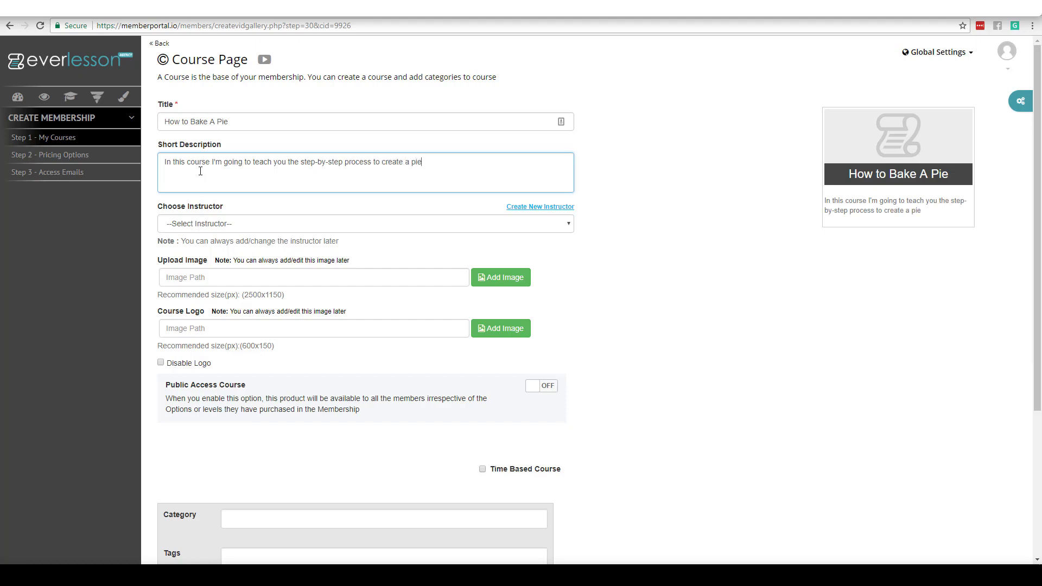
pyautogui.click(705, 280)
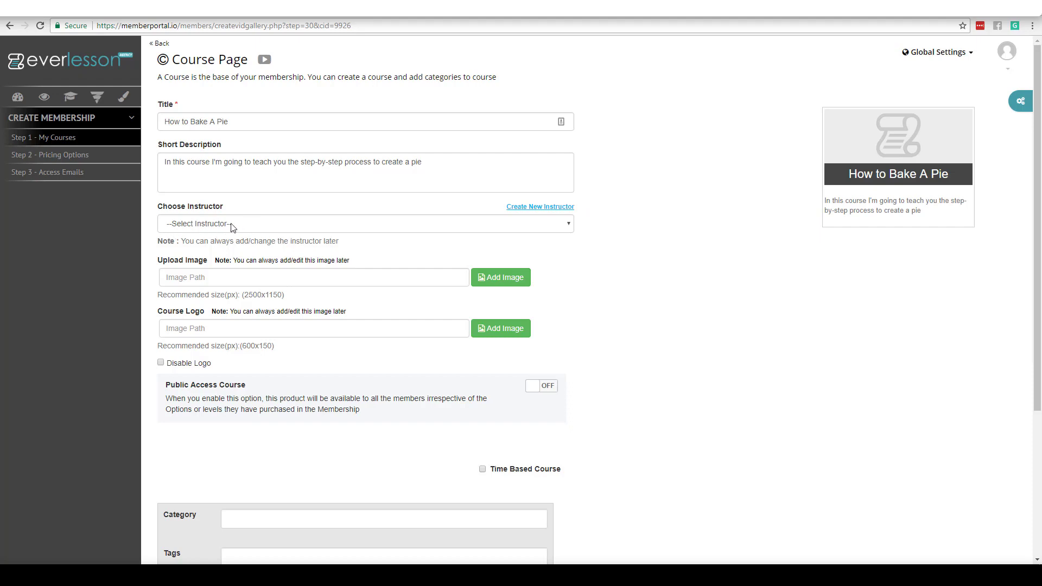
pyautogui.click(570, 226)
pyautogui.click(582, 230)
pyautogui.click(643, 238)
# Step: Upload pie.jpg from the Desktop and insert it as the course image
pyautogui.click(496, 278)
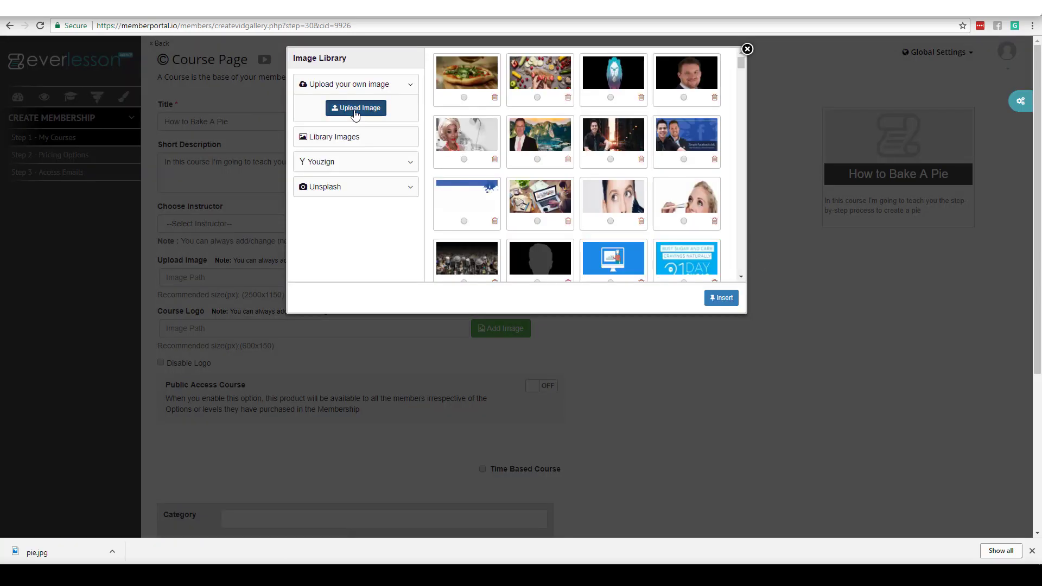
pyautogui.click(356, 109)
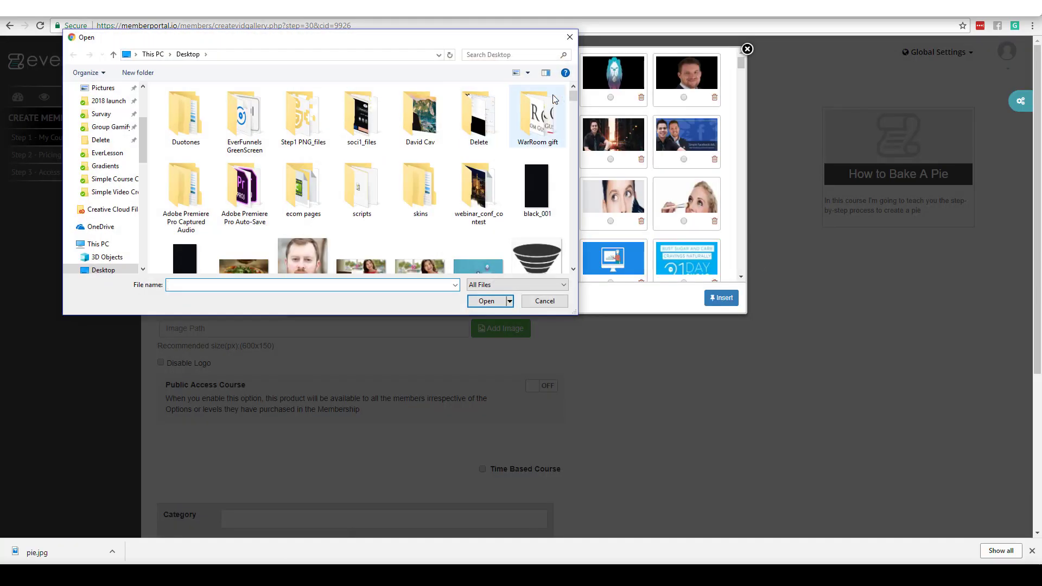
pyautogui.moveTo(575, 96); pyautogui.dragTo(575, 100)
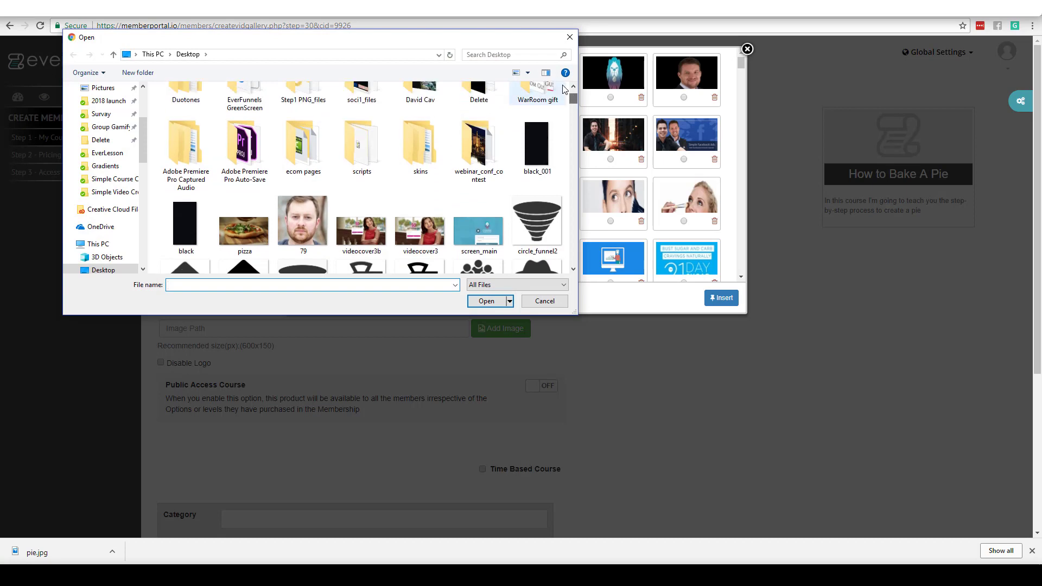
pyautogui.click(536, 55)
pyautogui.write('pie')
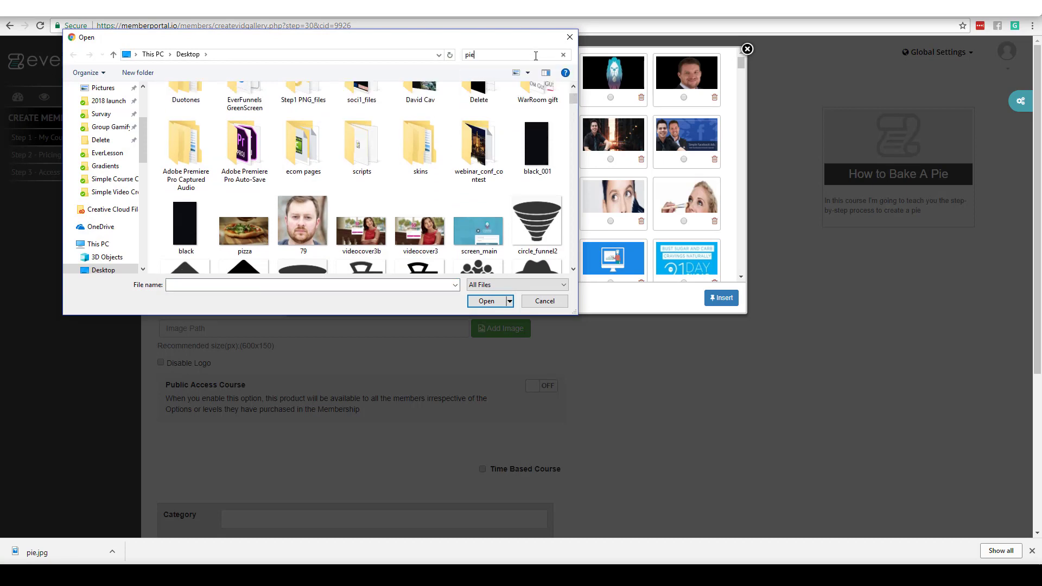
pyautogui.click(188, 114)
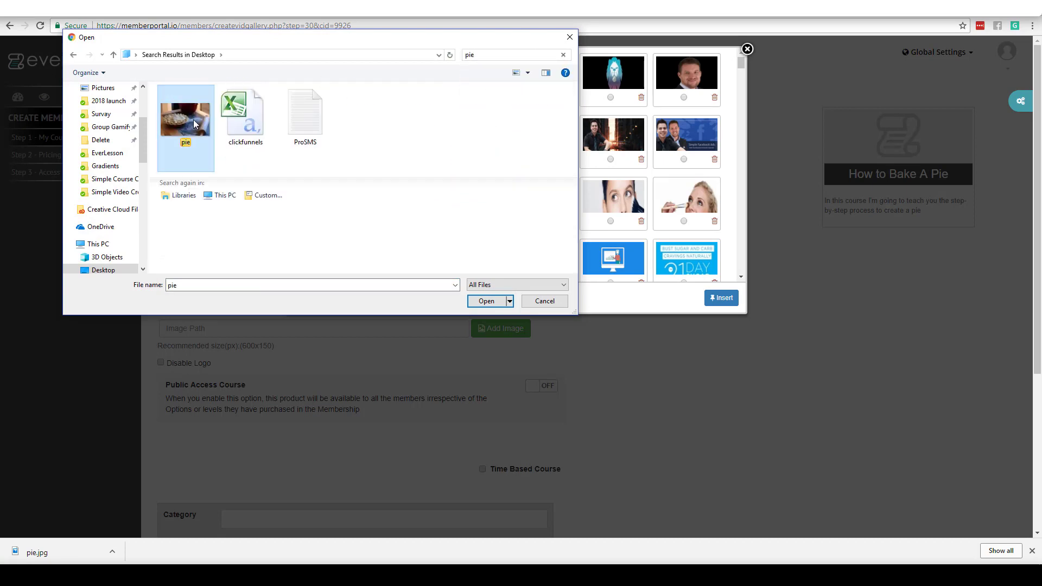
pyautogui.doubleClick(187, 114)
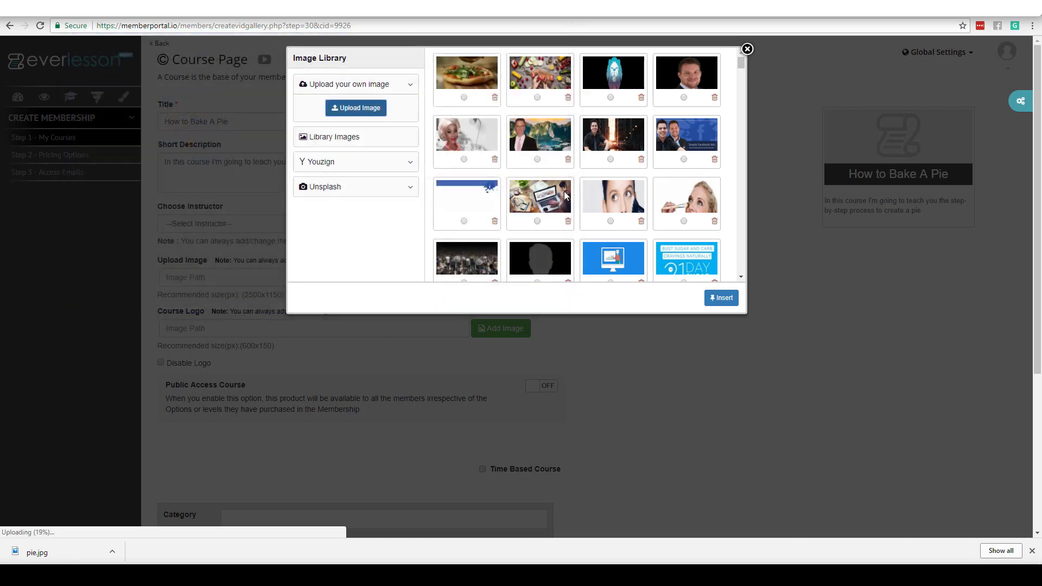
pyautogui.click(464, 97)
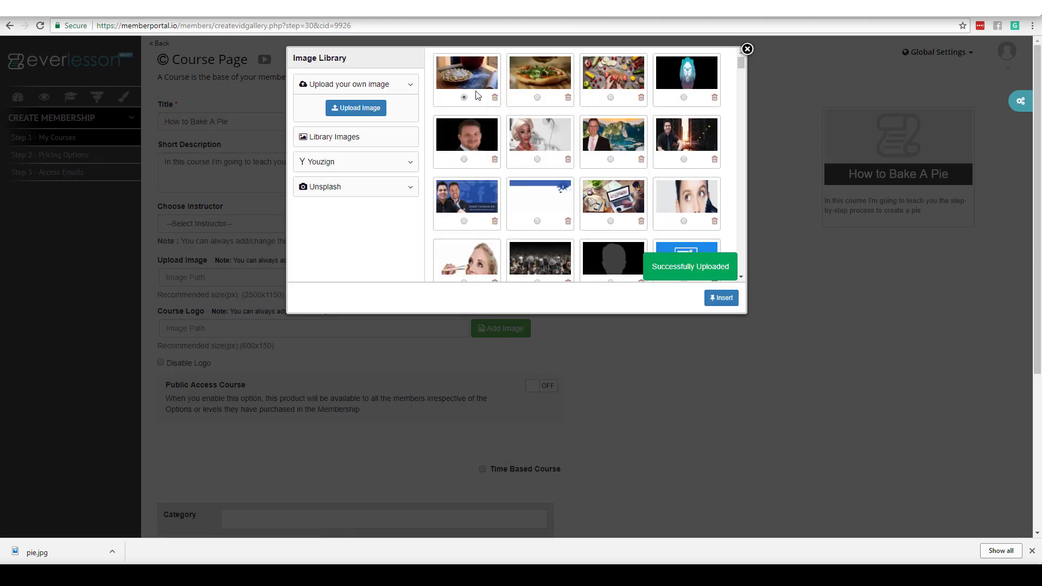
pyautogui.click(721, 298)
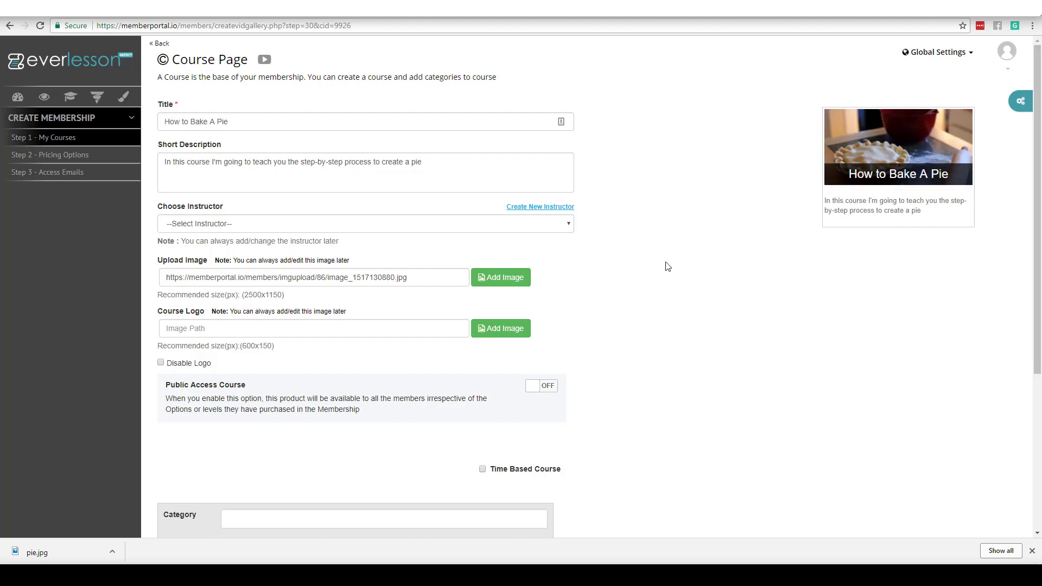
# Step: Disable the course logo, add category cooking and tag pie, and save the course
pyautogui.click(162, 364)
pyautogui.moveTo(1037, 281); pyautogui.dragTo(1014, 415)
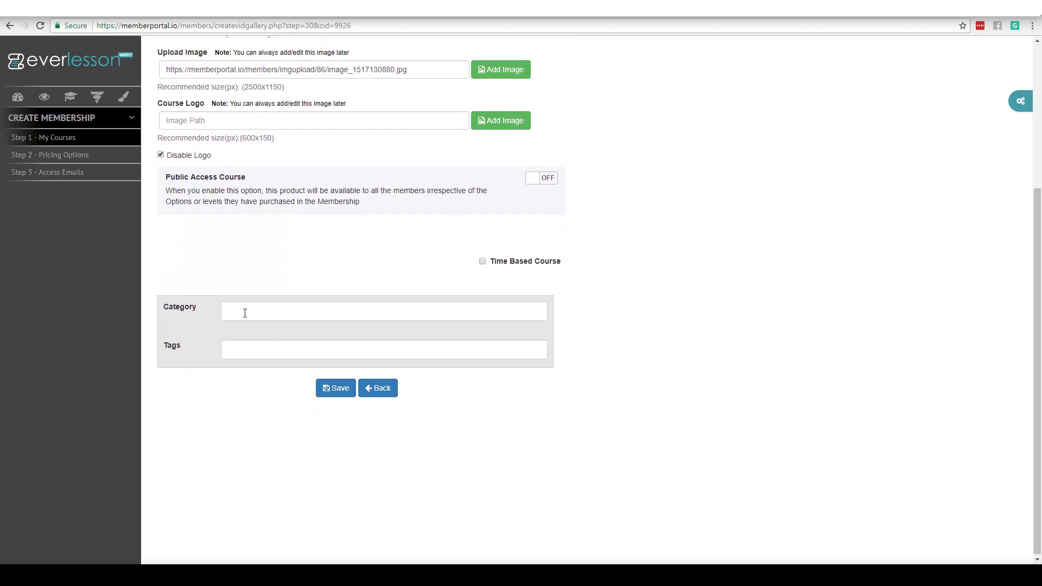
pyautogui.write('cooking')
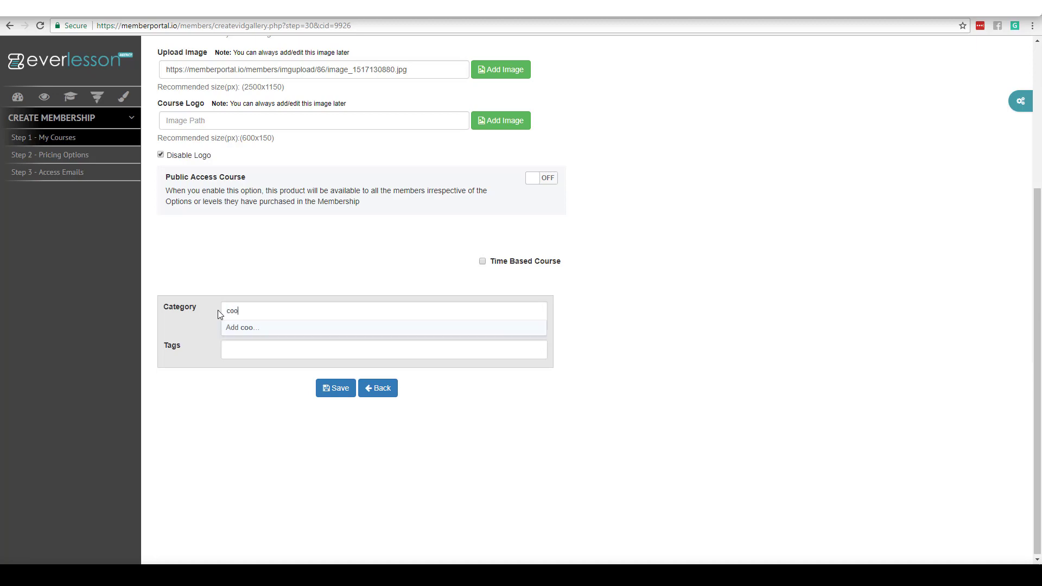
pyautogui.click(232, 327)
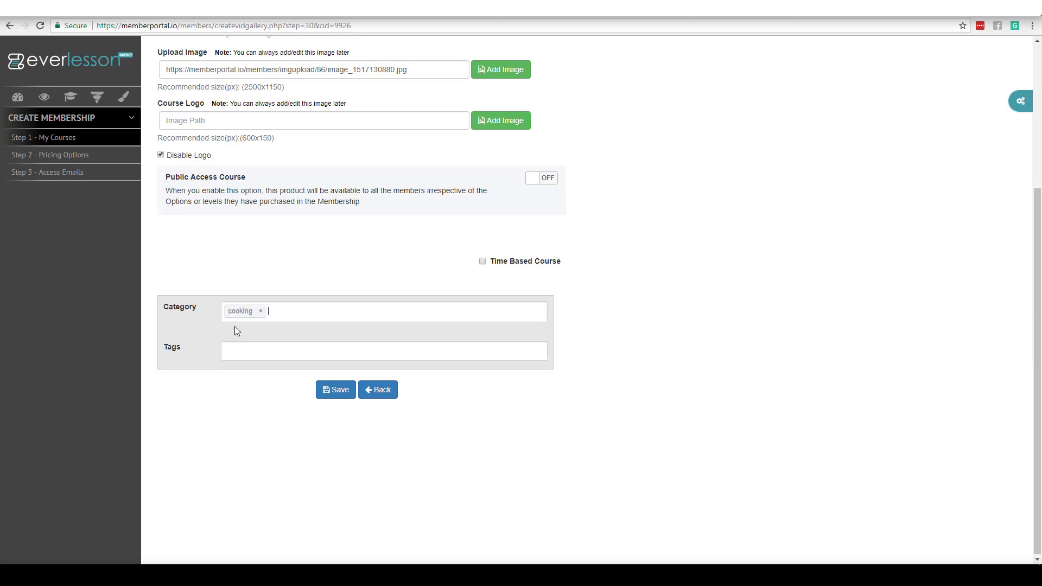
pyautogui.write('pie')
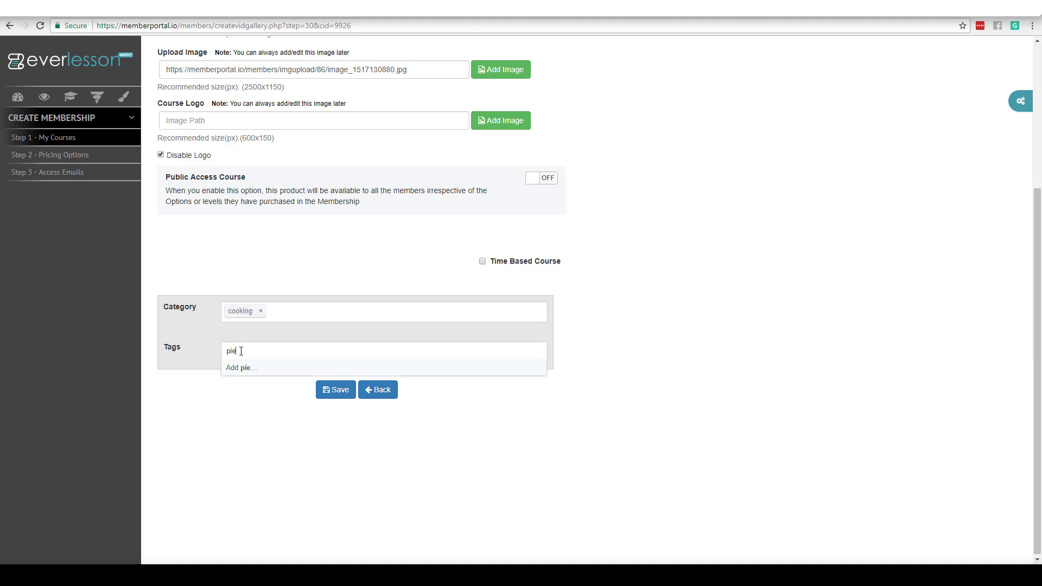
pyautogui.click(240, 368)
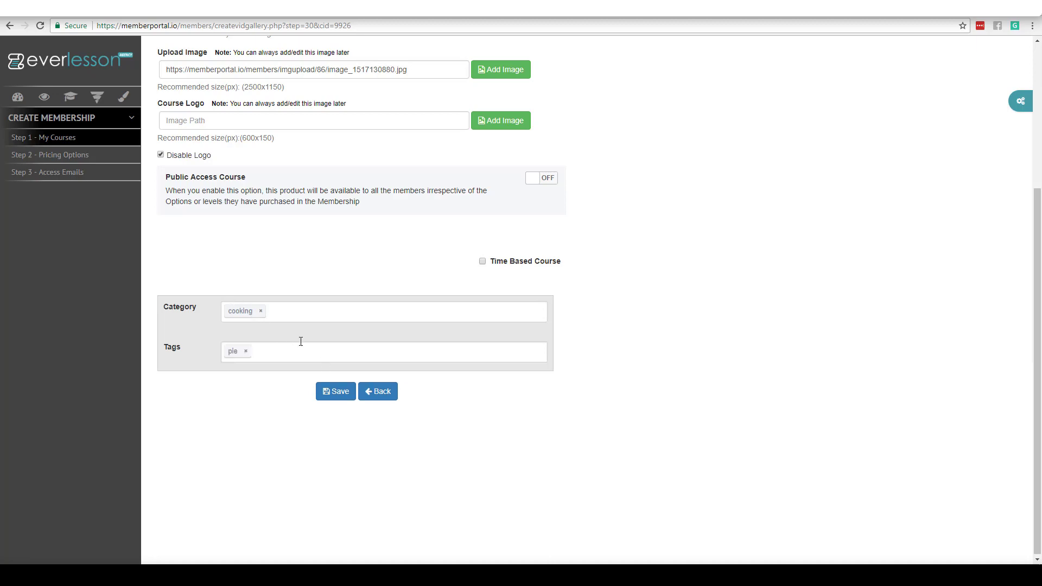
pyautogui.click(332, 392)
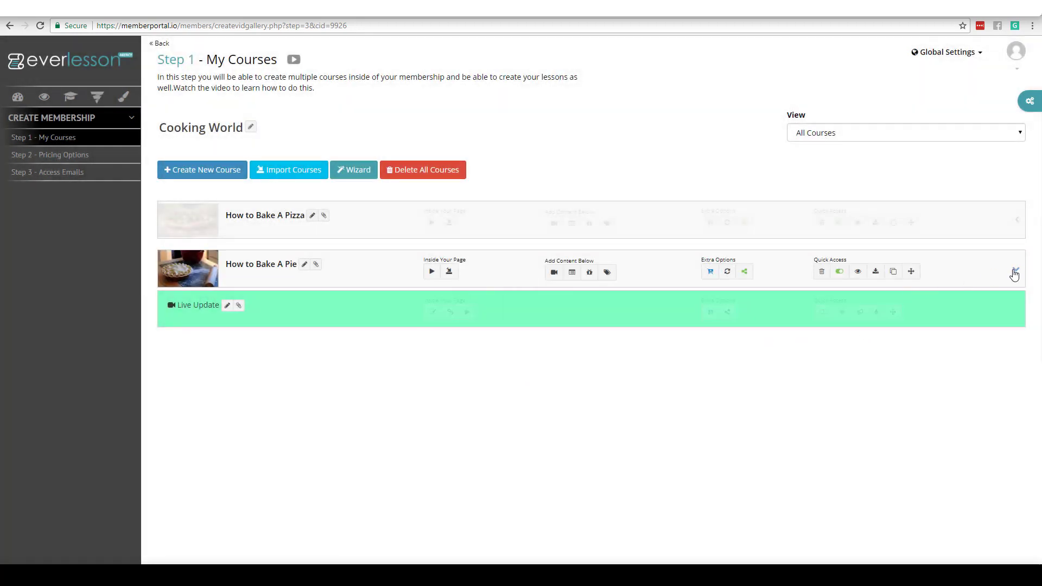
# Step: Delete the extra untitled lesson and the Your Title course, confirming each deletion
pyautogui.click(1015, 269)
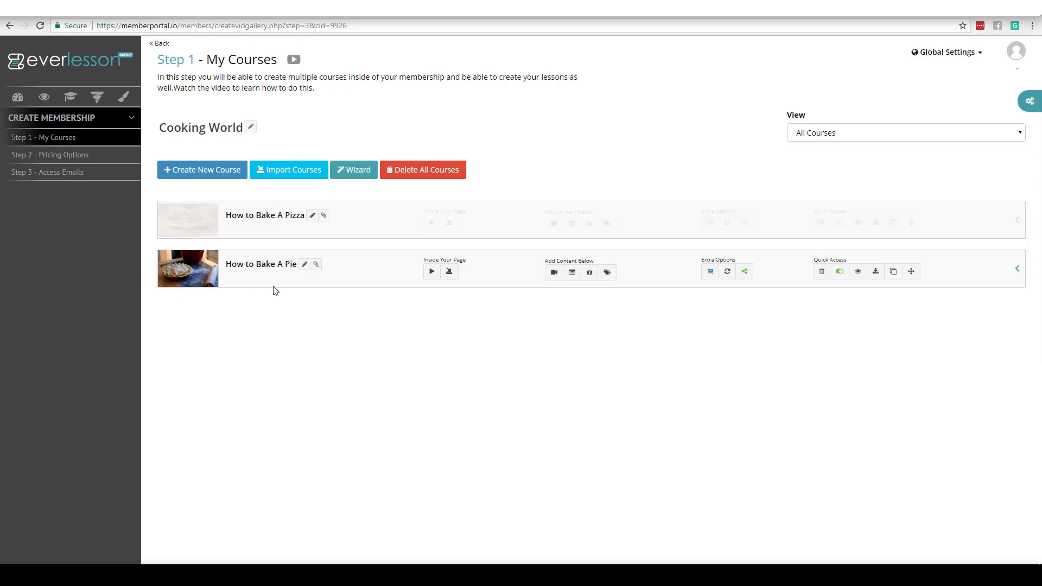
pyautogui.click(553, 276)
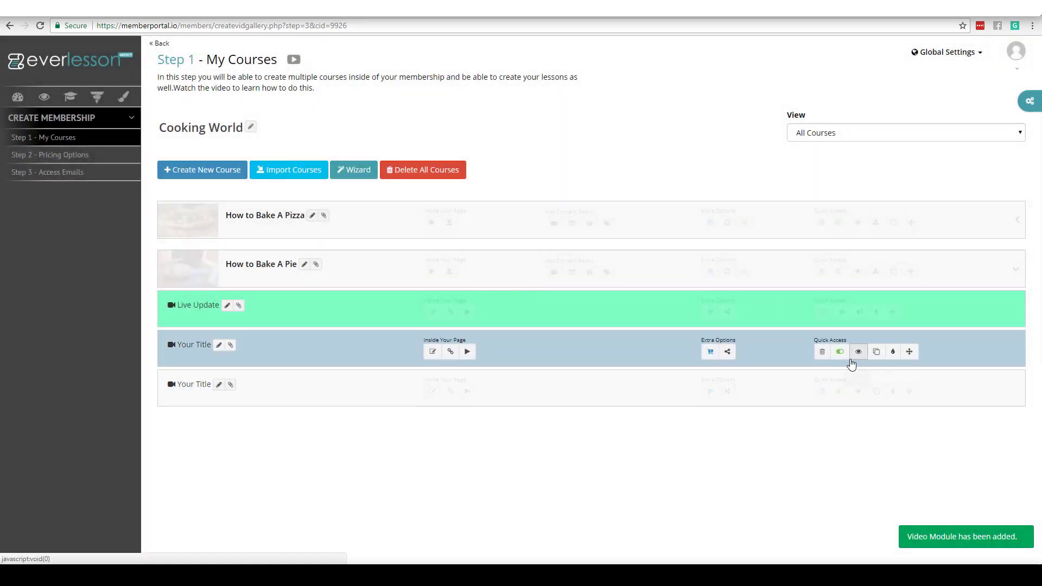
pyautogui.click(822, 352)
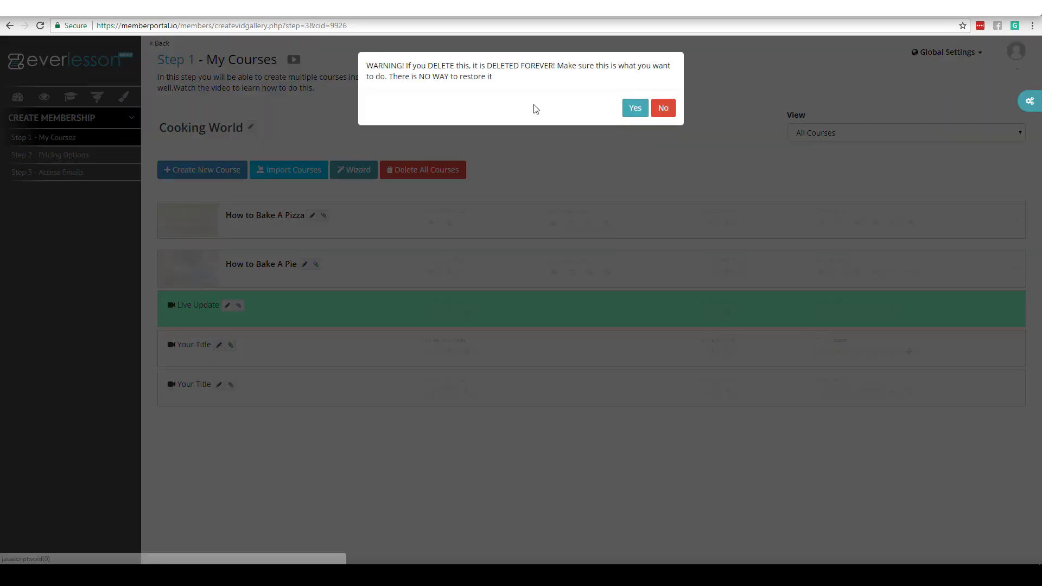
pyautogui.click(633, 108)
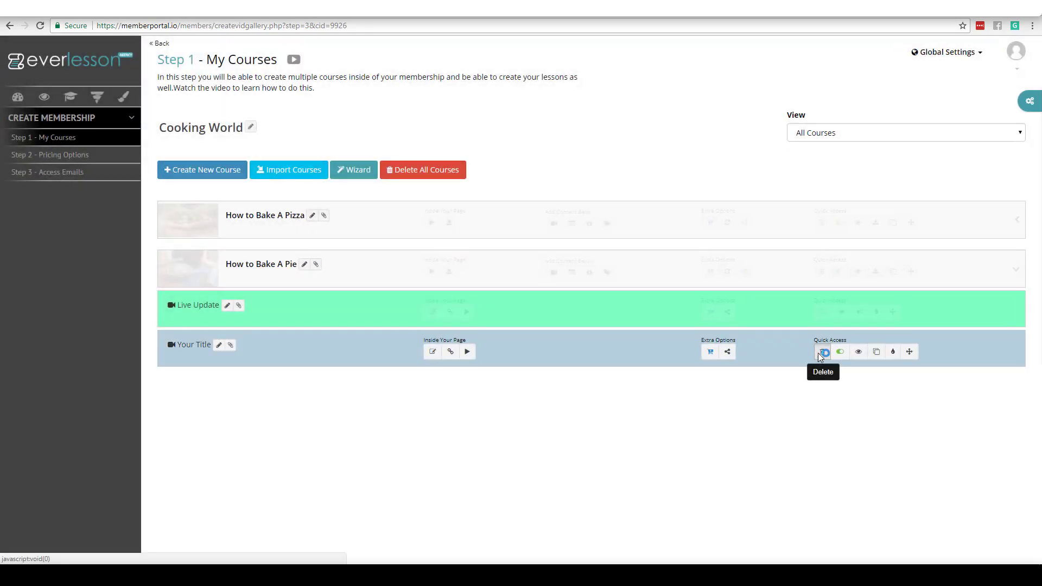
pyautogui.click(821, 352)
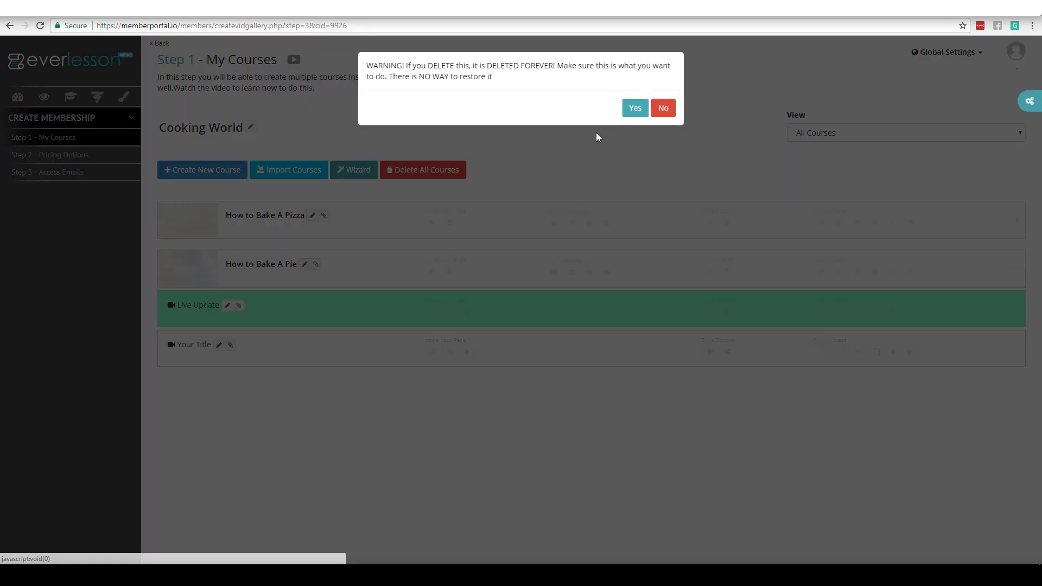
pyautogui.click(633, 107)
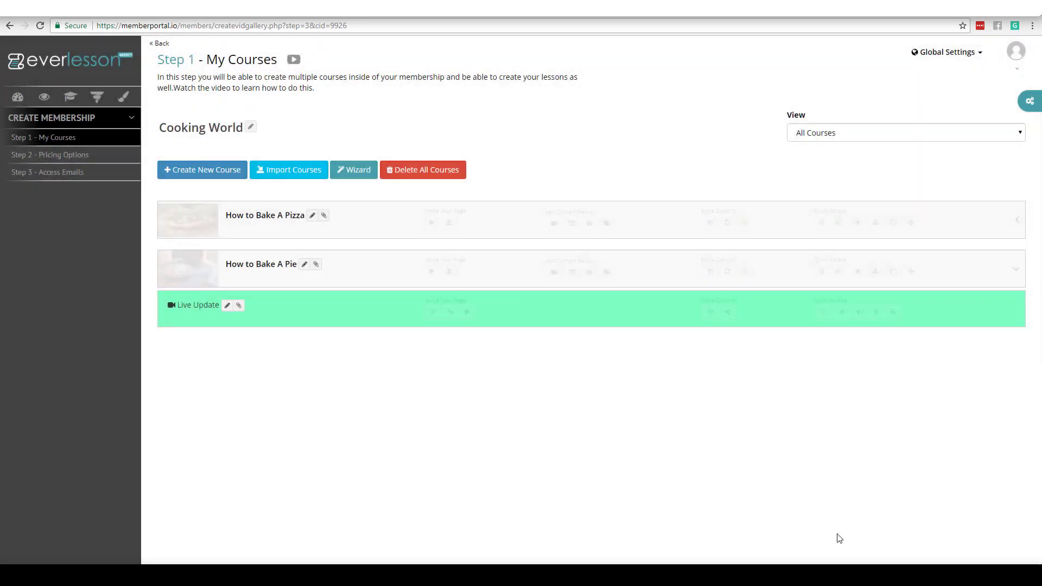
# Step: Open everlesson_imp maximized in Excel and widen columns A through E
pyautogui.click(810, 575)
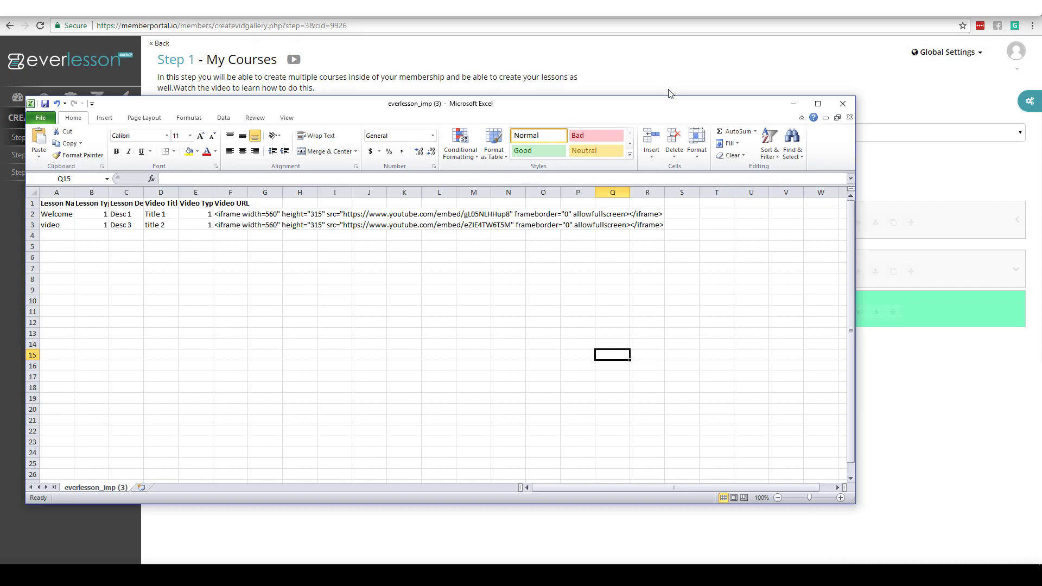
pyautogui.click(818, 103)
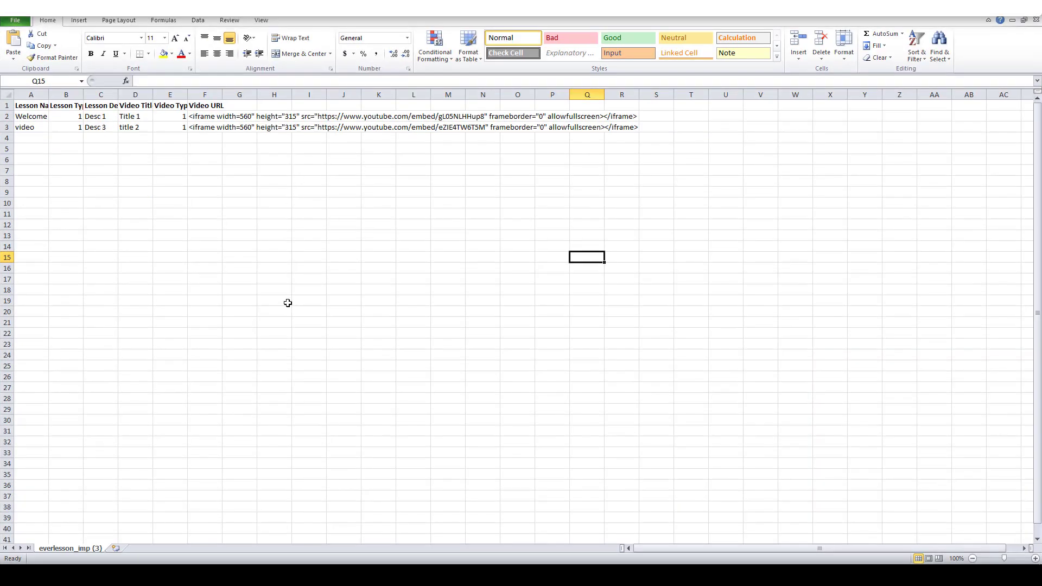
pyautogui.click(228, 227)
pyautogui.moveTo(188, 94); pyautogui.dragTo(255, 94)
pyautogui.moveTo(153, 94); pyautogui.dragTo(221, 95)
pyautogui.moveTo(117, 95); pyautogui.dragTo(200, 94)
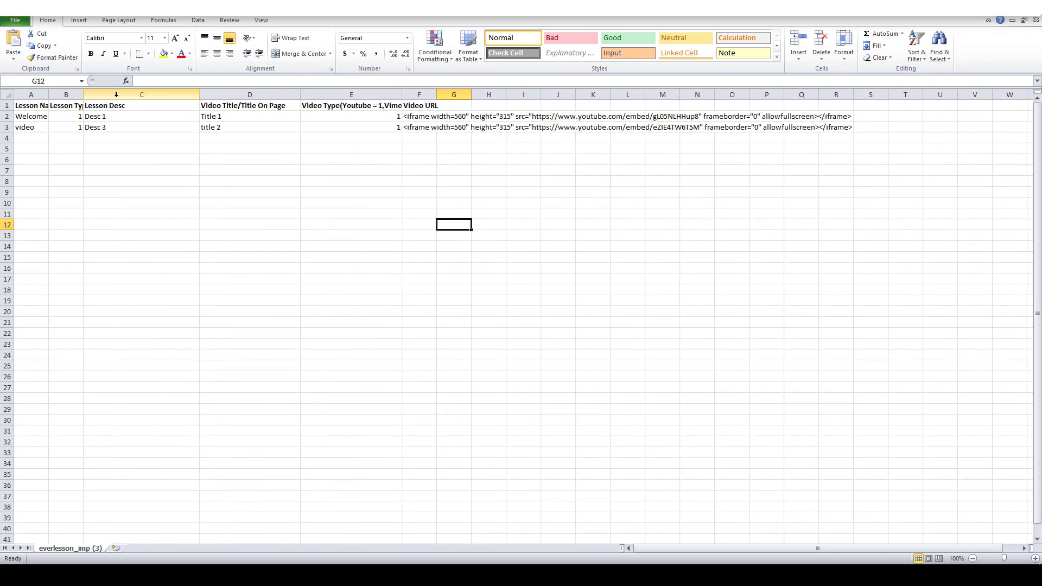
pyautogui.moveTo(83, 94); pyautogui.dragTo(169, 95)
pyautogui.moveTo(48, 96); pyautogui.dragTo(164, 96)
# Step: Enter the three lesson names in A2:A4, including 'Buying the right ingredients' and 'Making your pie crust'
pyautogui.click(268, 195)
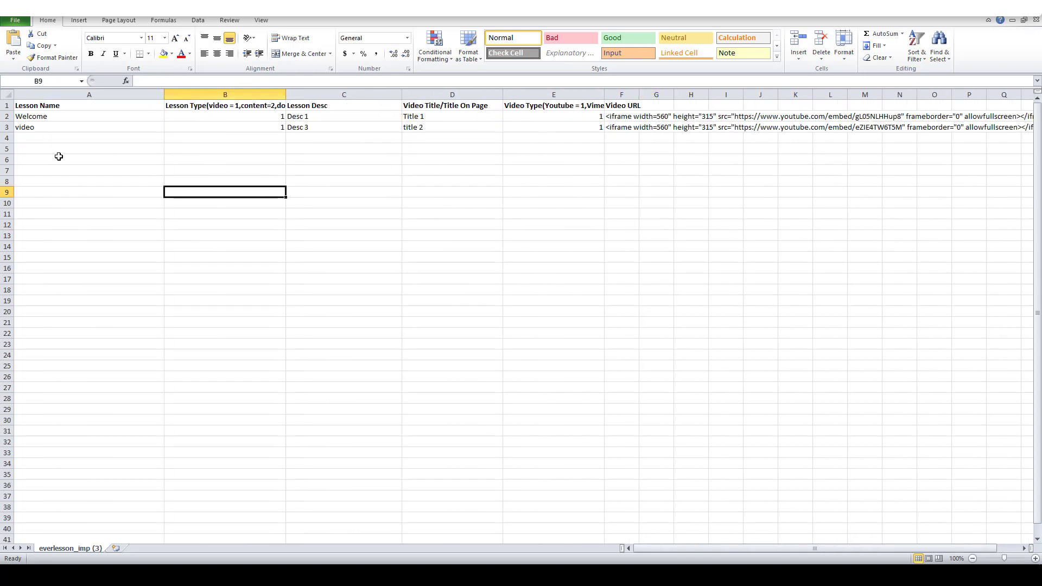
pyautogui.click(38, 117)
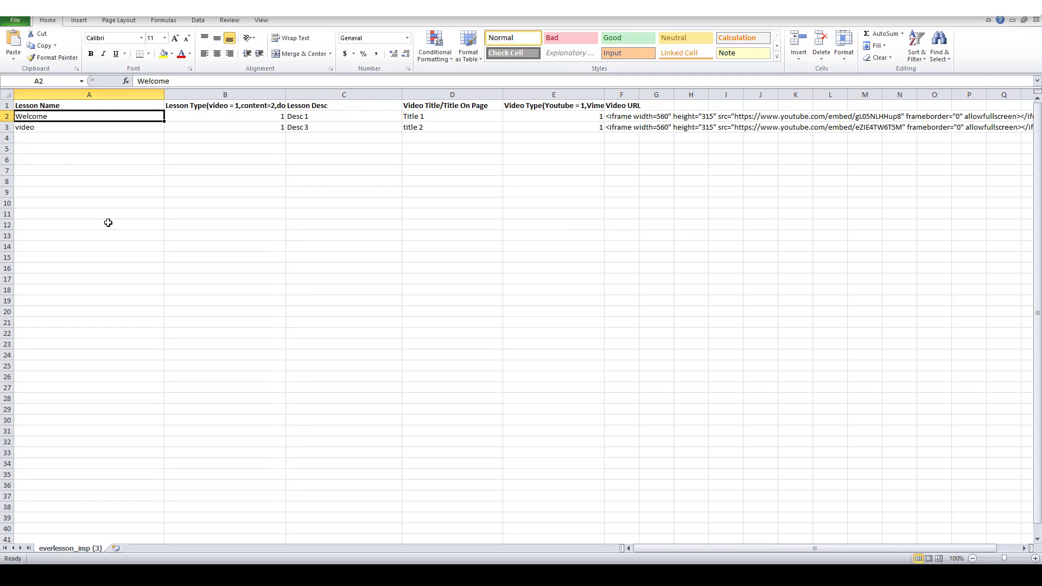
pyautogui.write('The Different types of Pies')
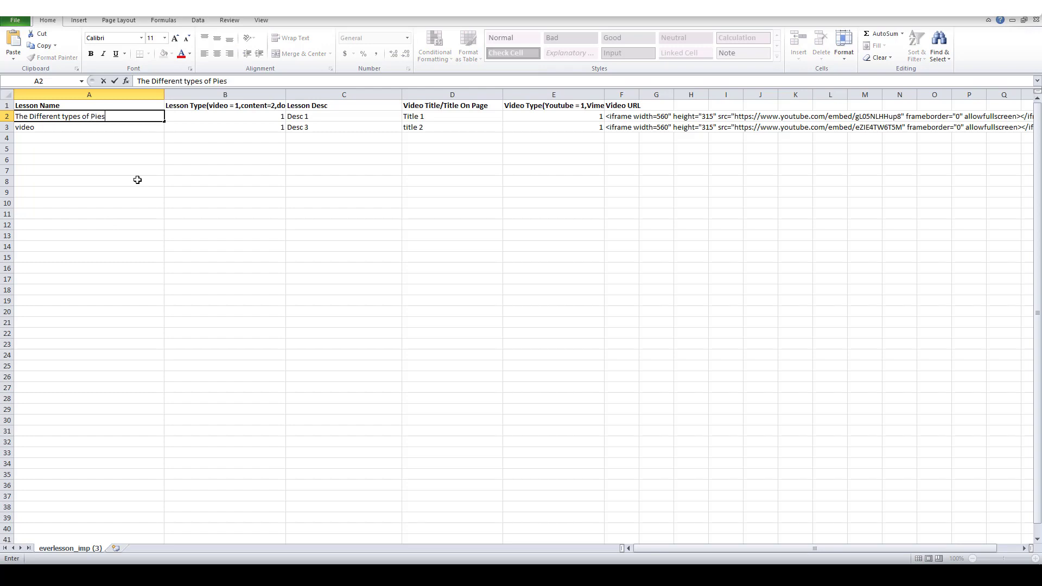
pyautogui.click(114, 203)
pyautogui.click(58, 128)
pyautogui.write('B')
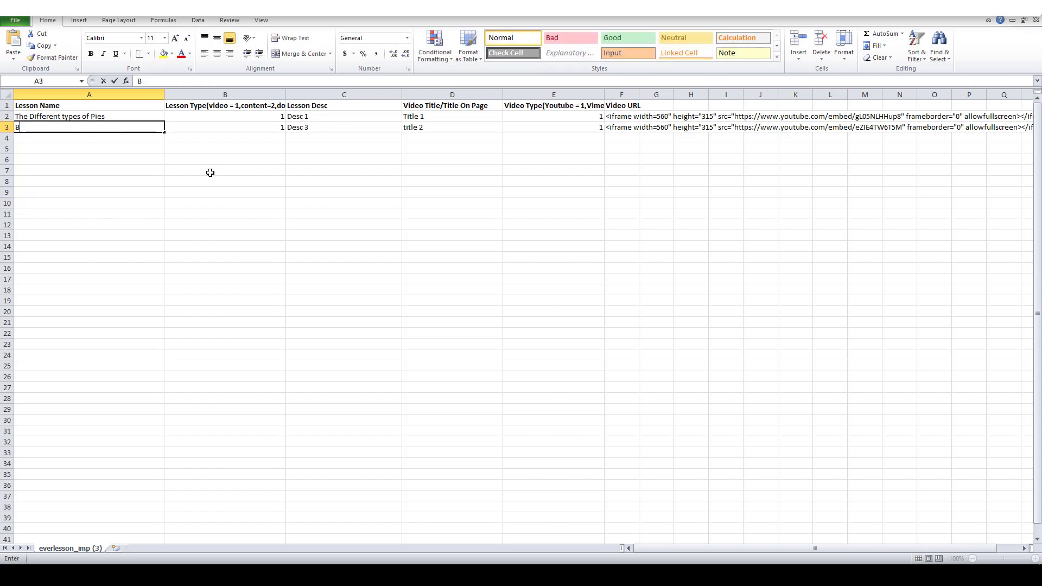
pyautogui.write('uying the right ')
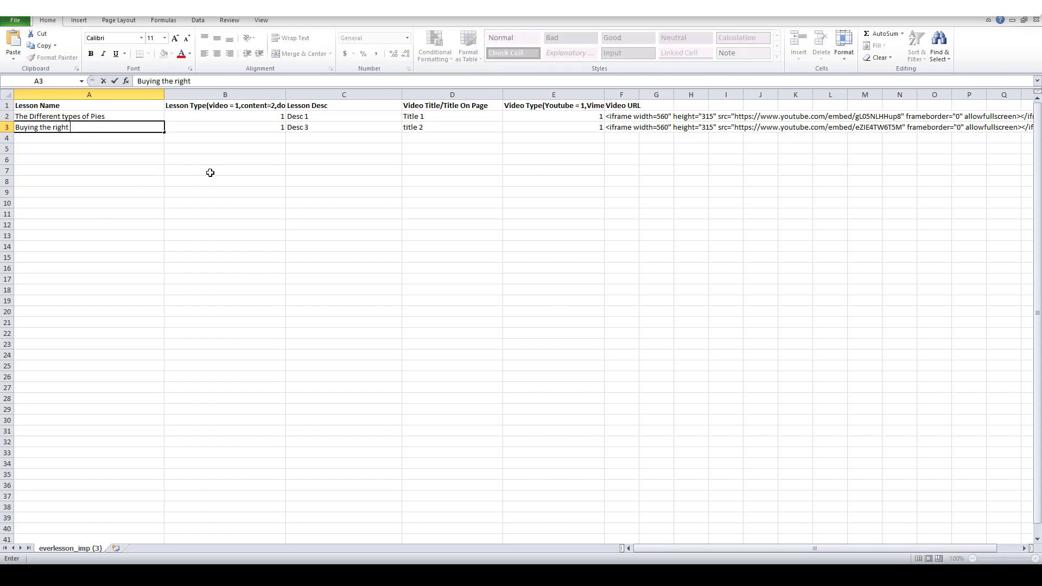
pyautogui.write('ingredients')
pyautogui.press('Return')
pyautogui.write('Making your p')
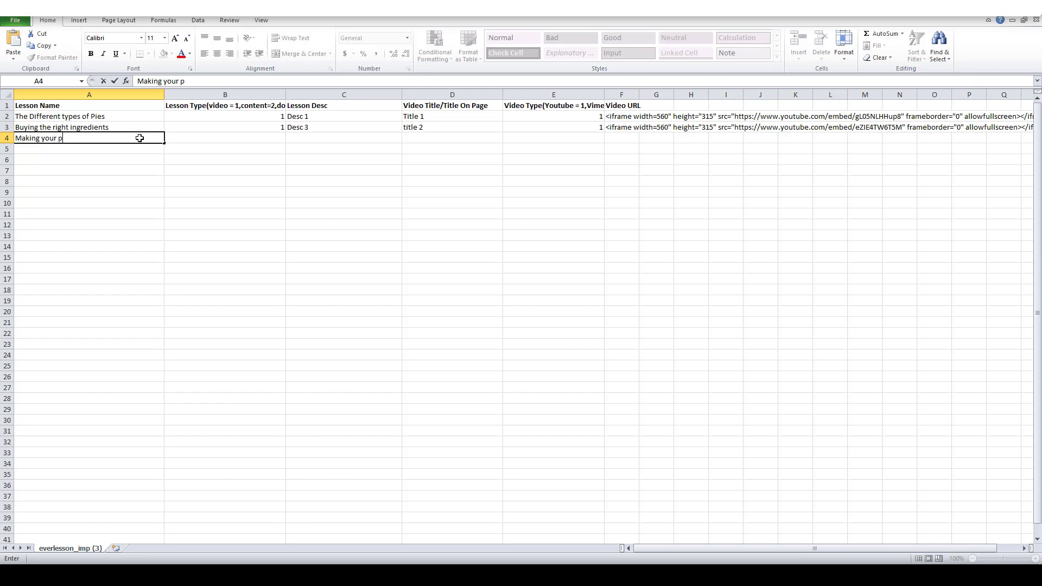
pyautogui.press('BackSpace')
pyautogui.press('BackSpace')
pyautogui.click(264, 259)
pyautogui.moveTo(87, 117); pyautogui.dragTo(73, 451)
pyautogui.click(201, 333)
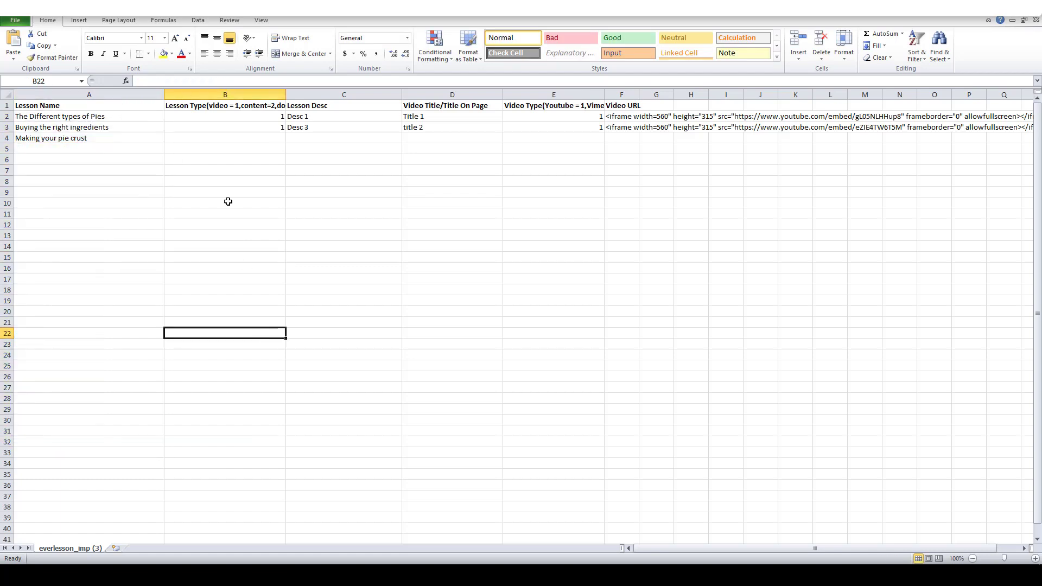
# Step: Check the Lesson Type header and give the third lesson type 1 in B4
pyautogui.click(207, 116)
pyautogui.click(205, 106)
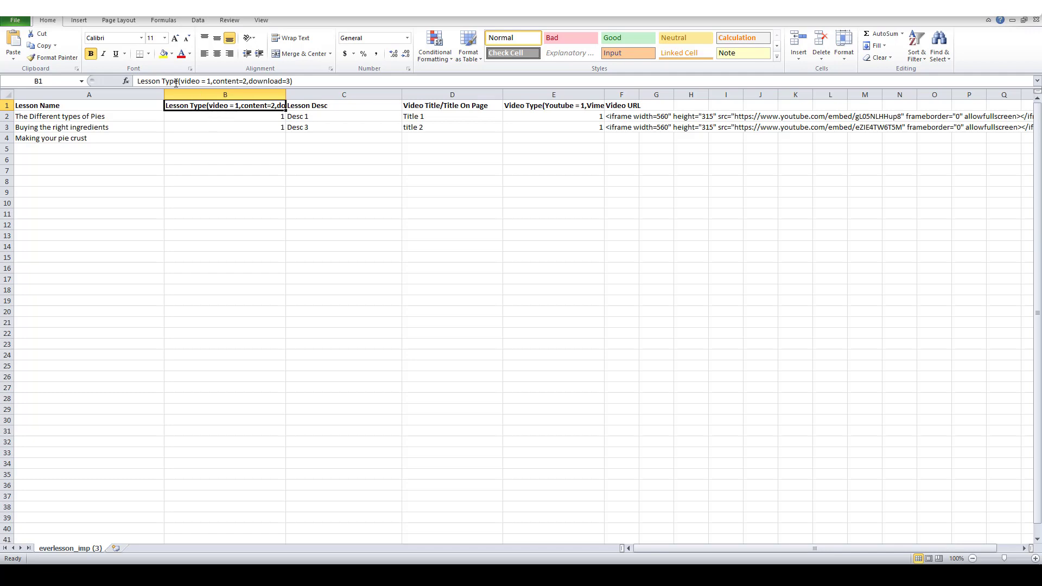
pyautogui.moveTo(211, 81)
pyautogui.mouseDown()
pyautogui.moveTo(185, 80)
pyautogui.moveTo(216, 81)
pyautogui.mouseUp()
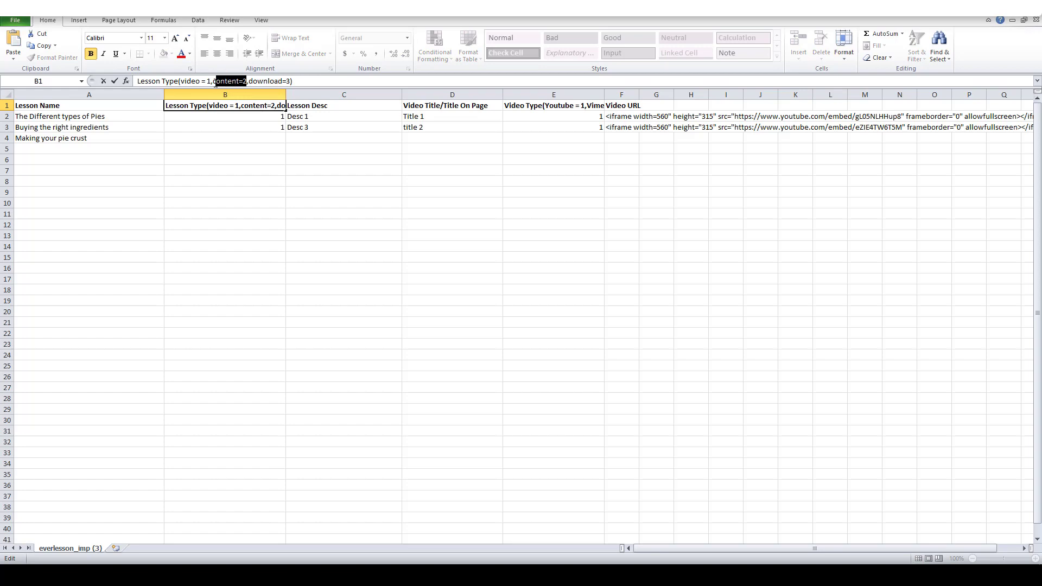
pyautogui.moveTo(291, 81); pyautogui.dragTo(257, 81)
pyautogui.click(309, 268)
pyautogui.click(233, 117)
pyautogui.click(236, 125)
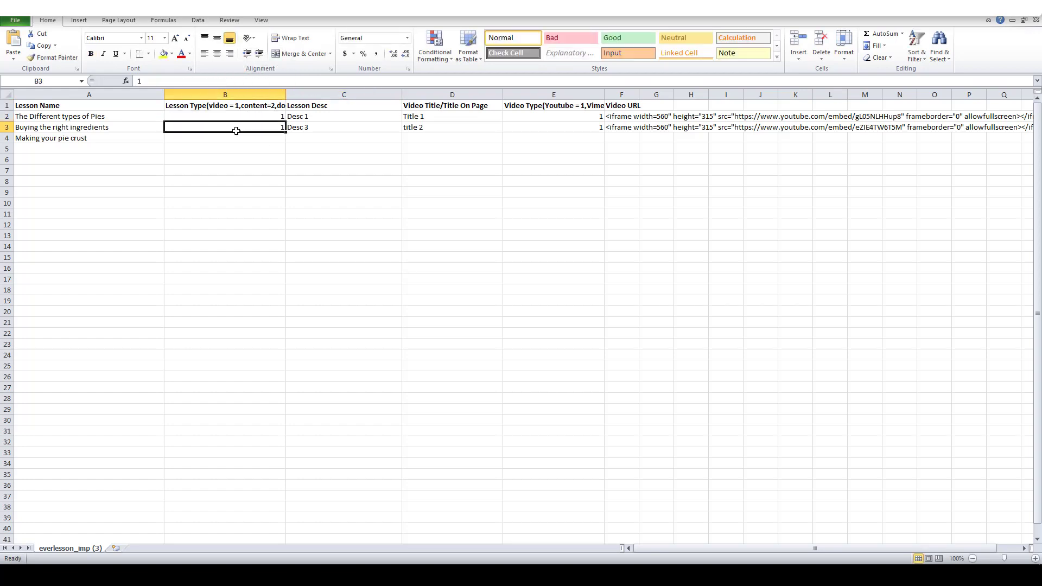
pyautogui.click(235, 139)
pyautogui.write('1')
pyautogui.click(323, 213)
# Step: Replace the C2 placeholder with a description about the different types of pies
pyautogui.click(309, 118)
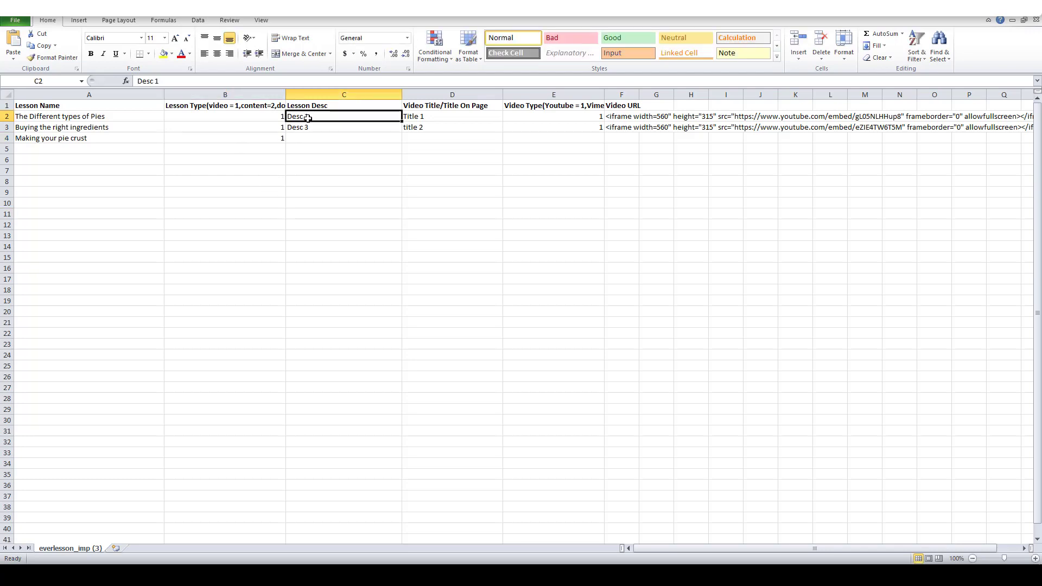
pyautogui.click(308, 106)
pyautogui.click(310, 116)
pyautogui.write("In this lesson you're go")
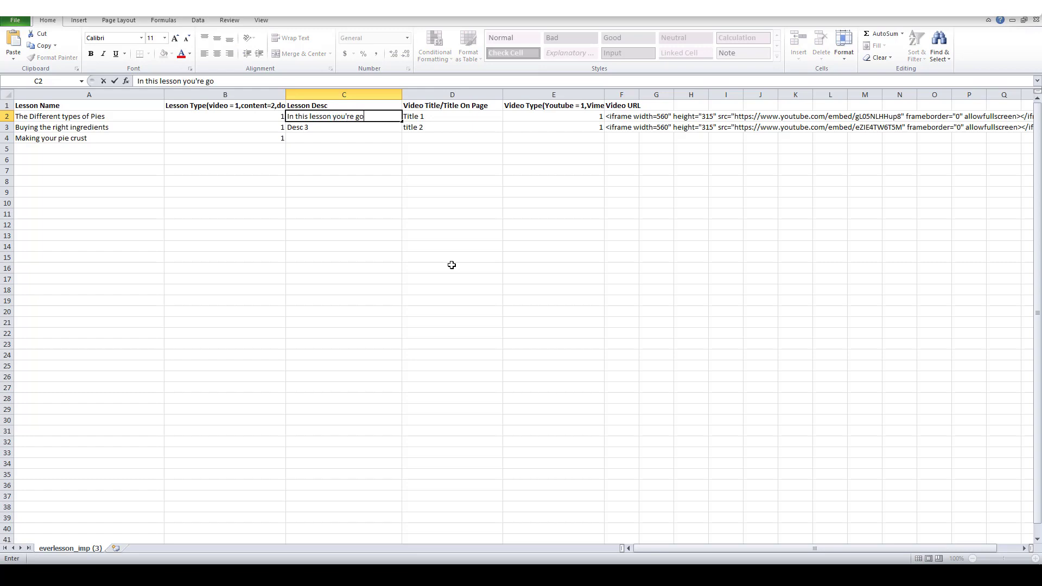
pyautogui.write('ing to learn the different typ')
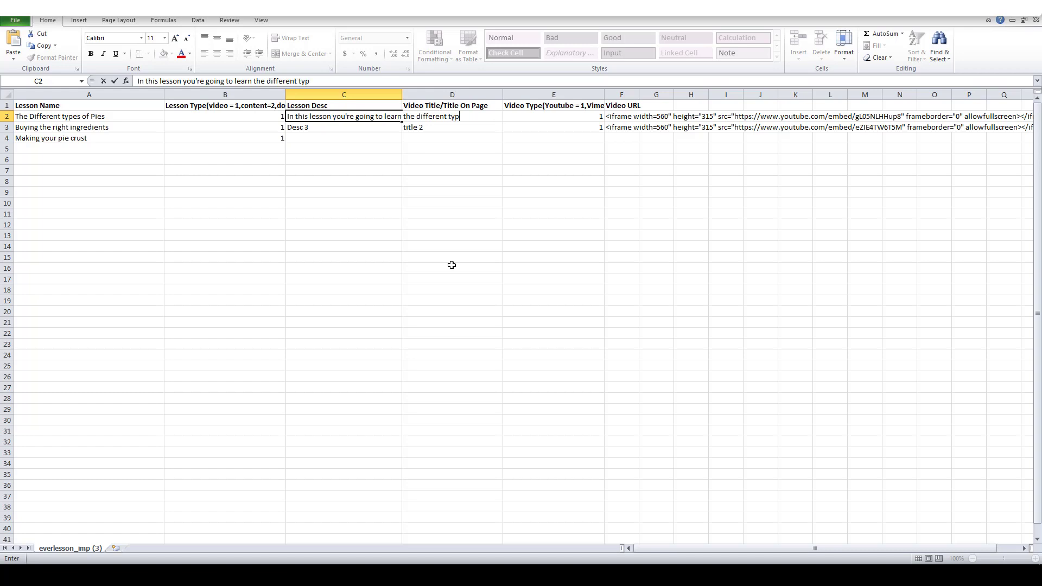
pyautogui.write('es of pies you can make')
pyautogui.click(578, 272)
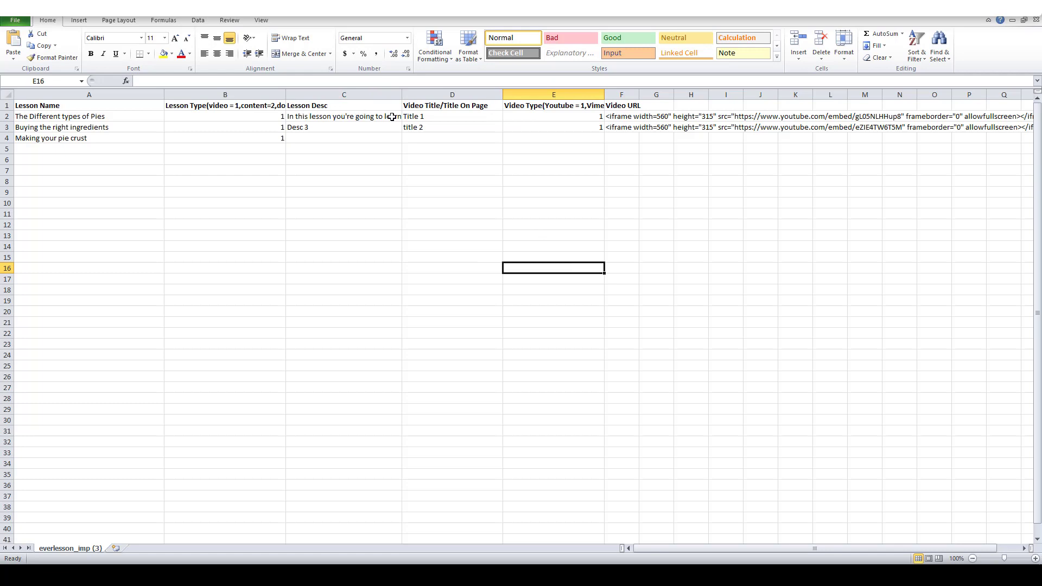
pyautogui.click(362, 121)
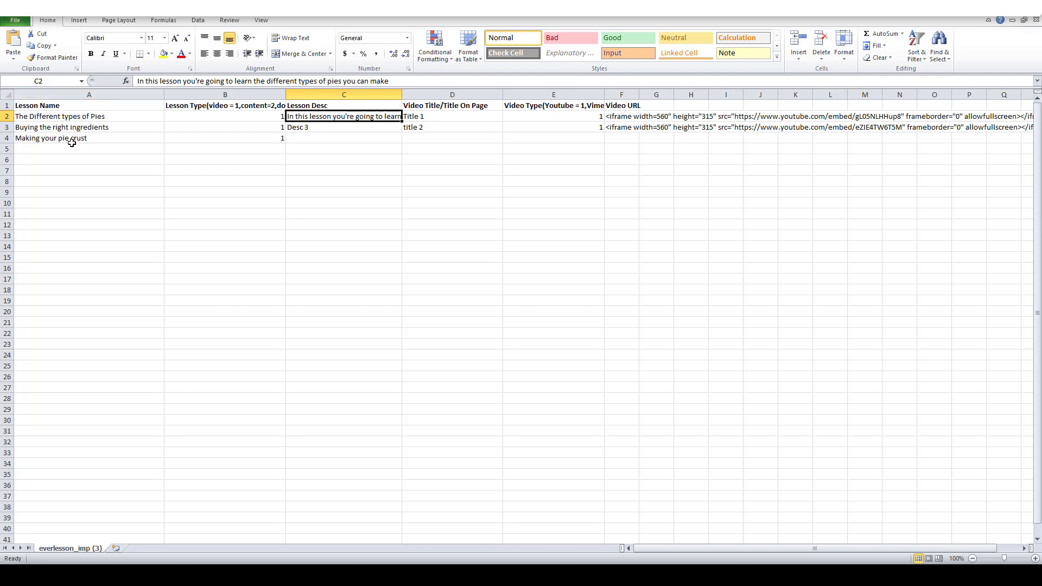
# Step: Write the C3 and C4 descriptions on key ingredients and the secret to a perfect crust
pyautogui.click(308, 201)
pyautogui.click(298, 128)
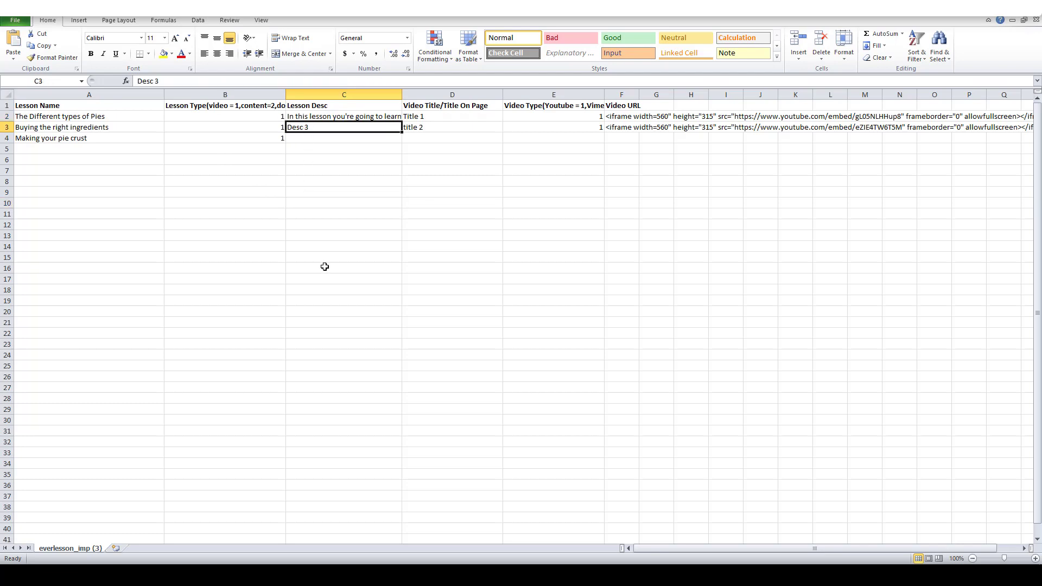
pyautogui.write("In this lesson you['re going to learn")
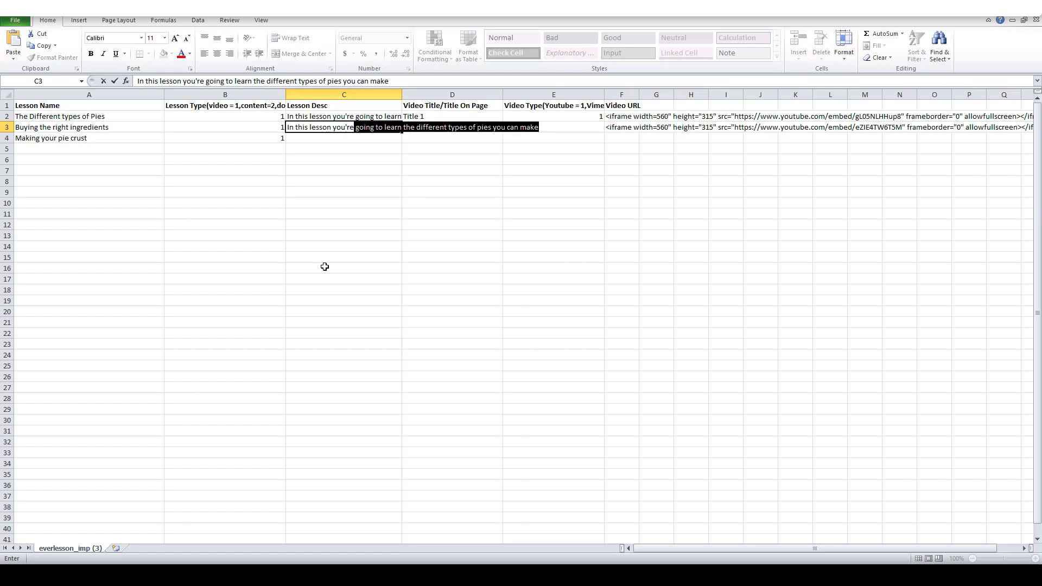
pyautogui.write(' abo')
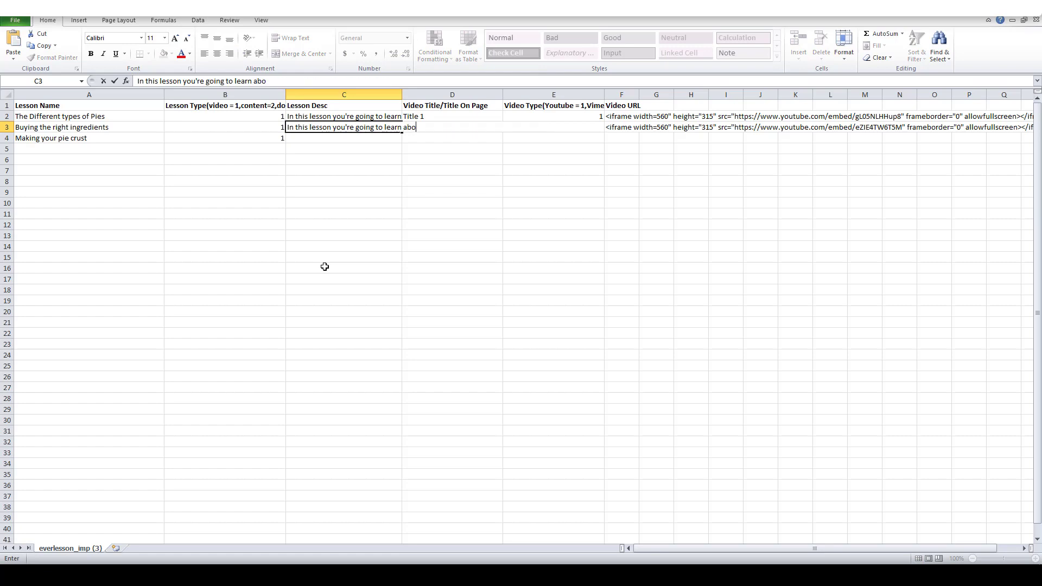
pyautogui.write('ut the key ingredinet ')
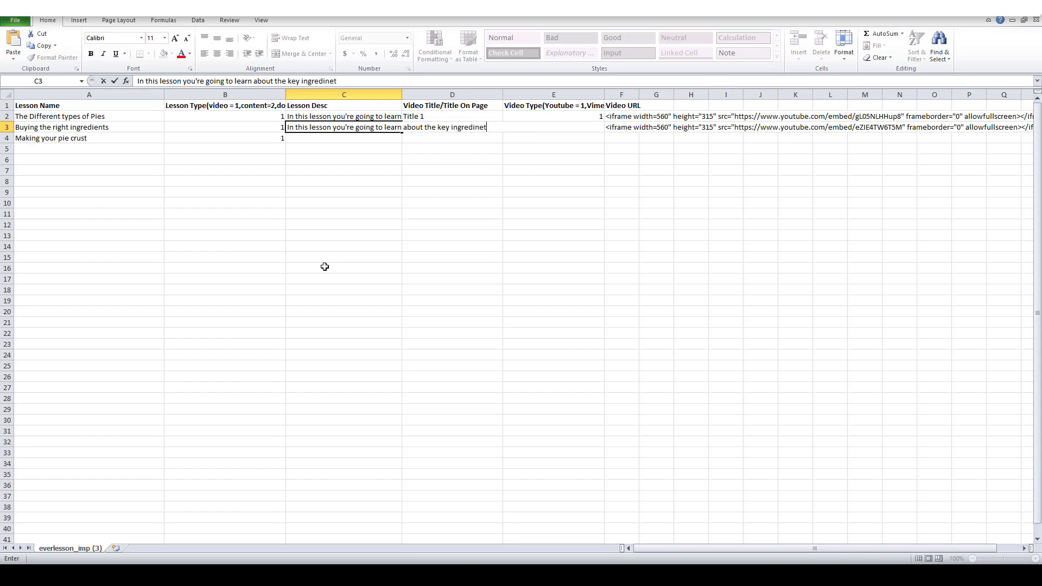
pyautogui.press('BackSpace')
pyautogui.press('BackSpace')
pyautogui.press('BackSpace')
pyautogui.press('BackSpace')
pyautogui.write('ents you need')
pyautogui.click(373, 248)
pyautogui.click(317, 139)
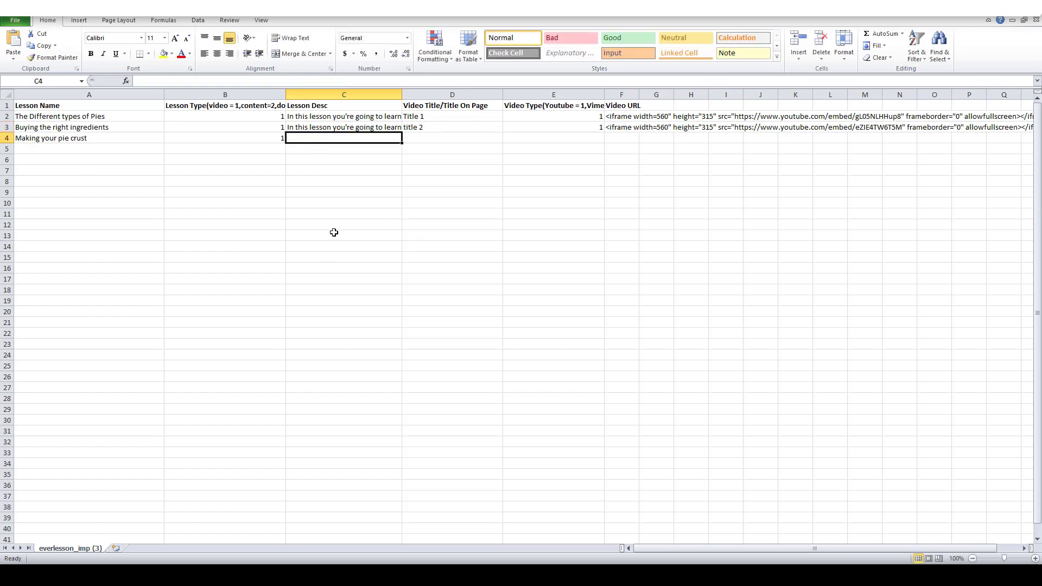
pyautogui.write("In this lesson I'm")
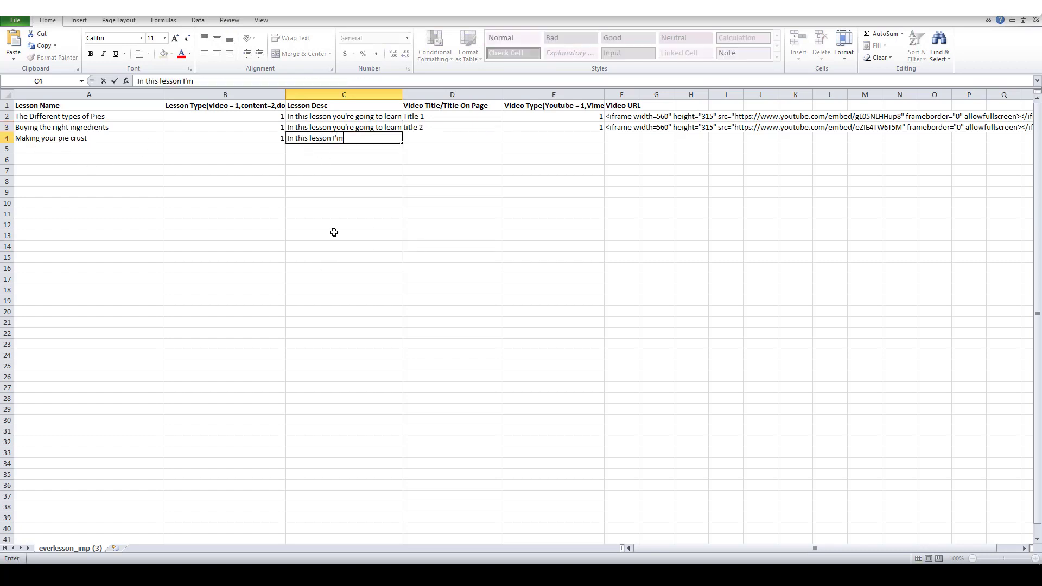
pyautogui.write(' going to share')
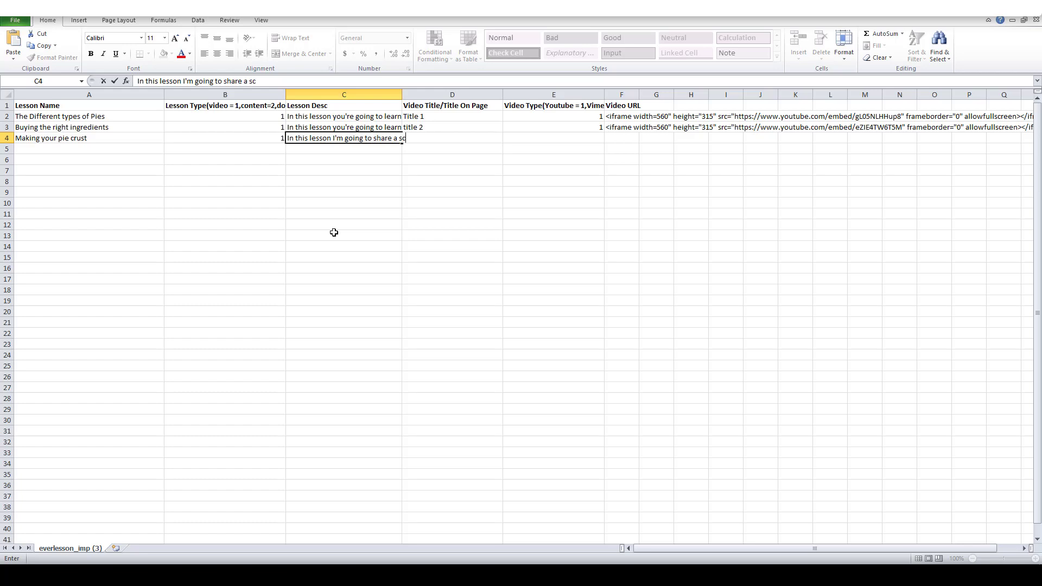
pyautogui.write(' a secret to craeting')
pyautogui.write('ing th')
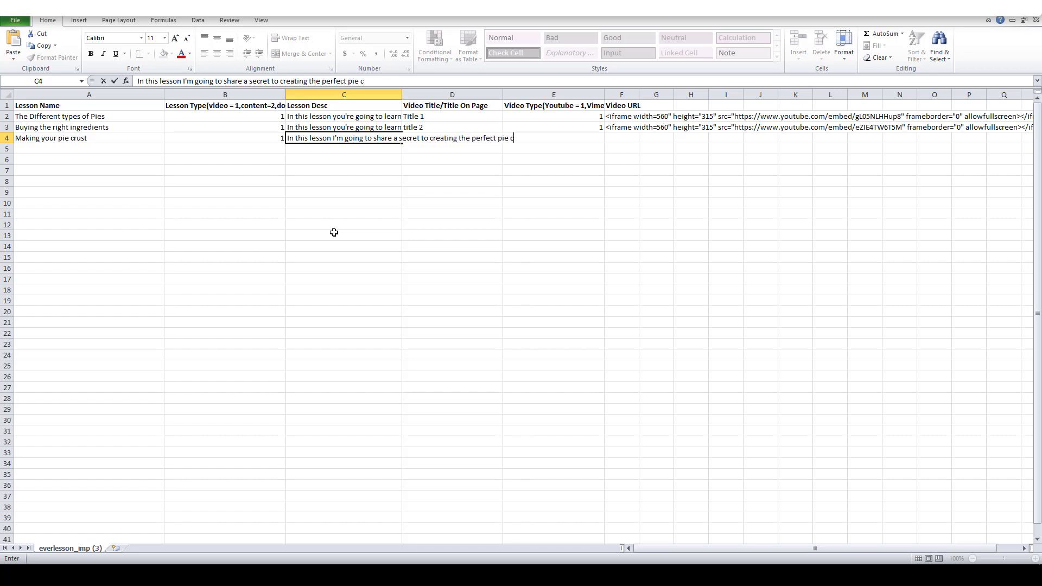
pyautogui.click(414, 246)
pyautogui.click(404, 191)
# Step: Review the lesson descriptions and fill header cells A1 to E1 yellow
pyautogui.click(328, 118)
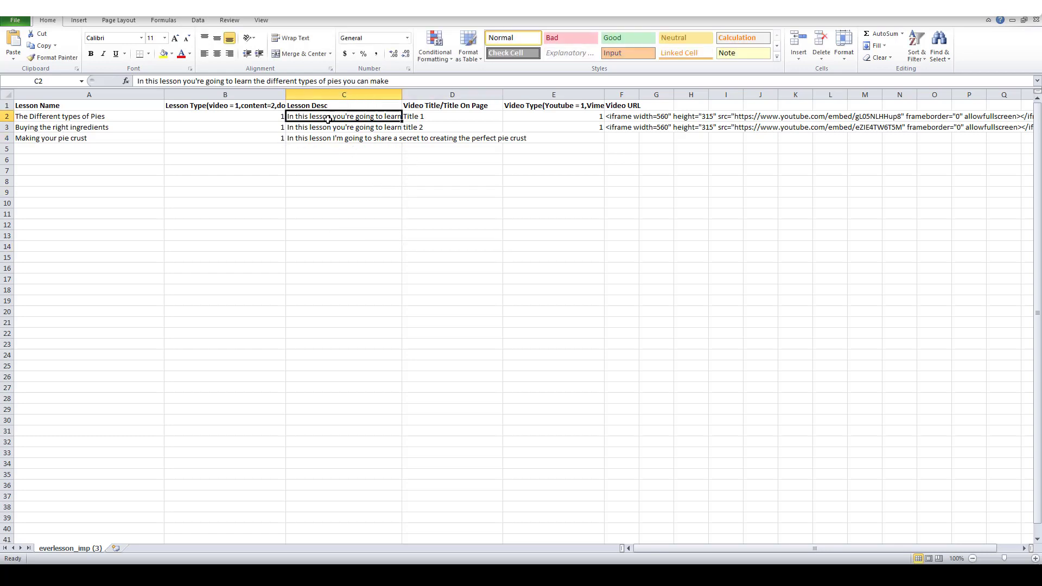
pyautogui.click(325, 107)
pyautogui.click(325, 116)
pyautogui.moveTo(325, 116); pyautogui.dragTo(326, 138)
pyautogui.click(321, 179)
pyautogui.click(551, 107)
pyautogui.moveTo(551, 106); pyautogui.dragTo(87, 107)
pyautogui.click(163, 53)
pyautogui.click(376, 279)
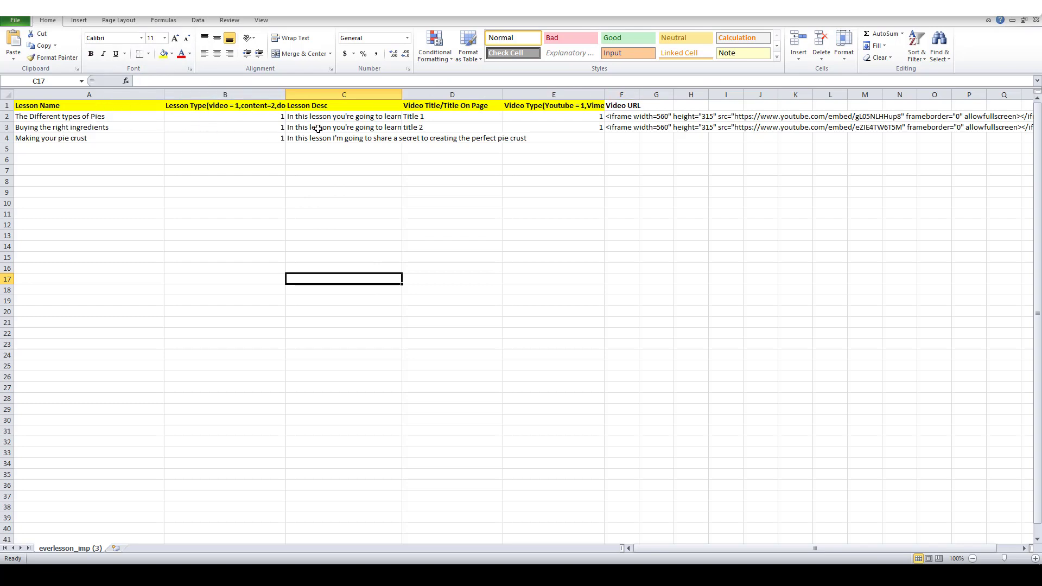
pyautogui.click(401, 183)
# Step: Copy the first lesson name 'The Different types of Pies' from A2 into D2
pyautogui.click(453, 104)
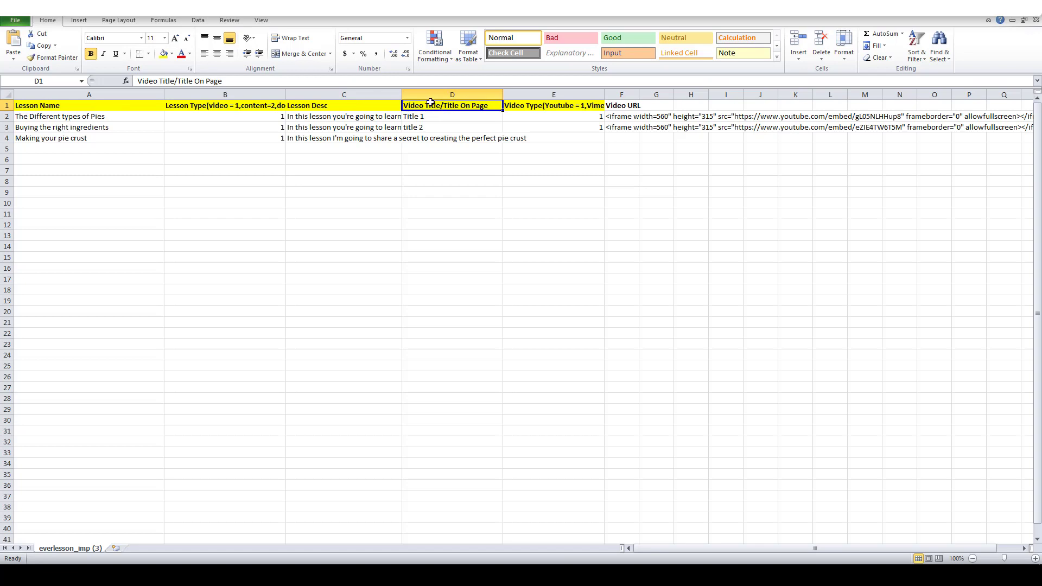
pyautogui.click(449, 116)
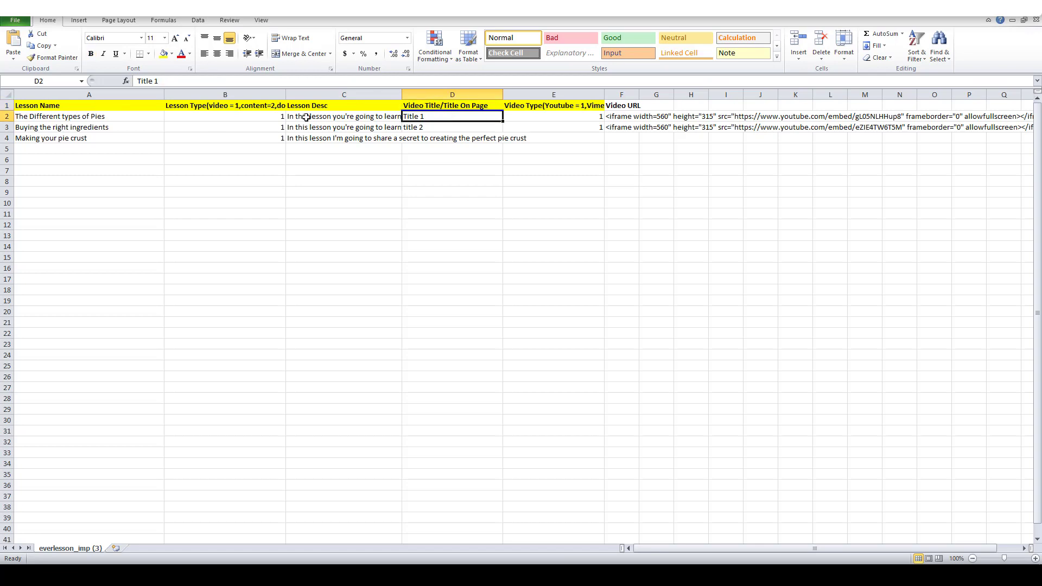
pyautogui.click(102, 118)
pyautogui.hotkey('ctrl', 'c')
pyautogui.click(435, 117)
pyautogui.hotkey('ctrl', 'v')
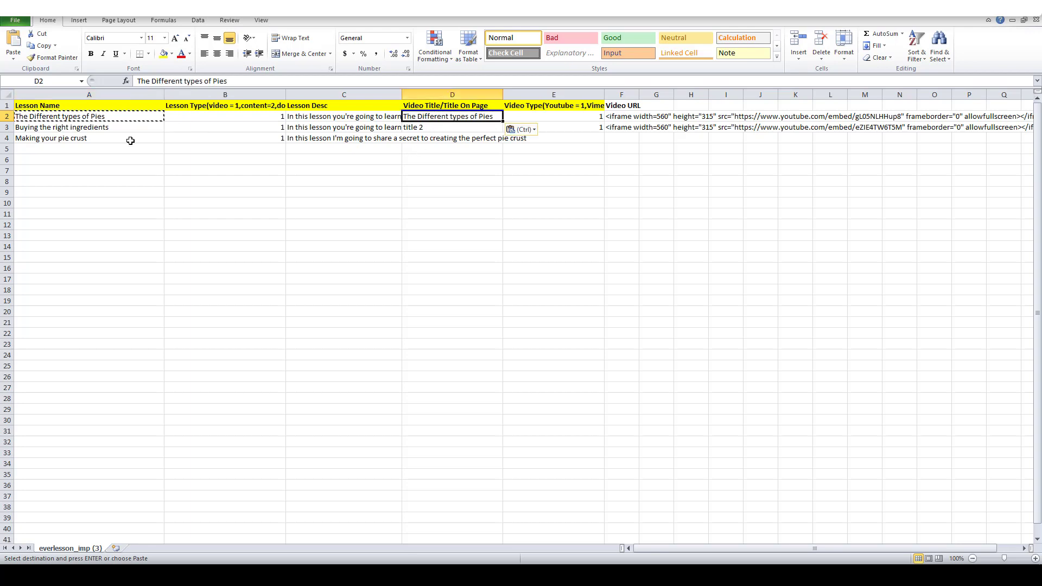
# Step: Copy 'Buying the right ingredients' into D3 and 'Making your pie crust' into D4
pyautogui.click(102, 130)
pyautogui.hotkey('ctrl', 'c')
pyautogui.click(438, 129)
pyautogui.hotkey('ctrl', 'v')
pyautogui.click(52, 139)
pyautogui.hotkey('ctrl', 'c')
pyautogui.click(434, 139)
pyautogui.hotkey('ctrl', 'v')
# Step: Check the existing video types in E2 and E3, then set E4 to 1
pyautogui.click(561, 108)
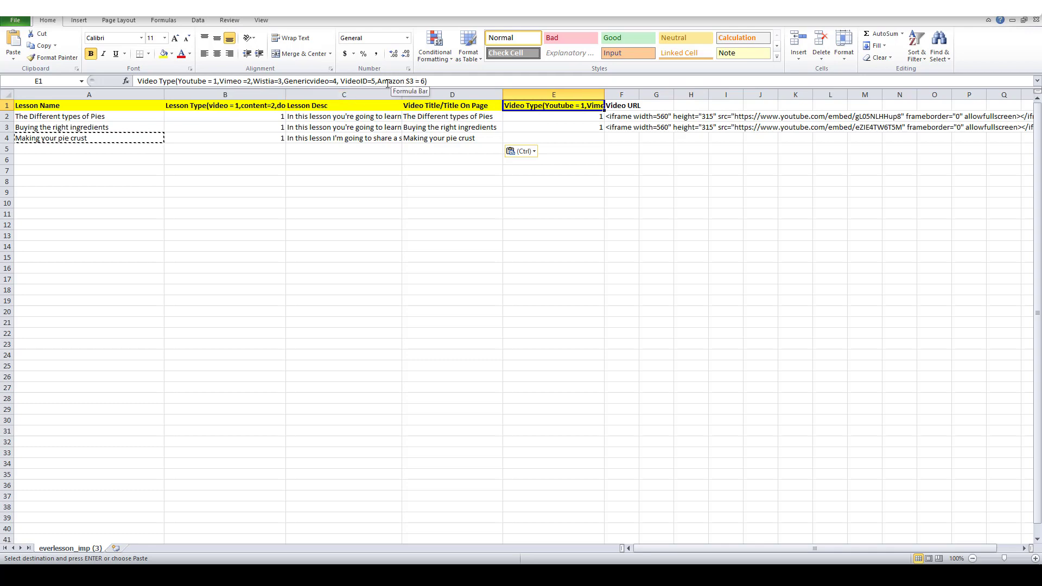
pyautogui.click(530, 117)
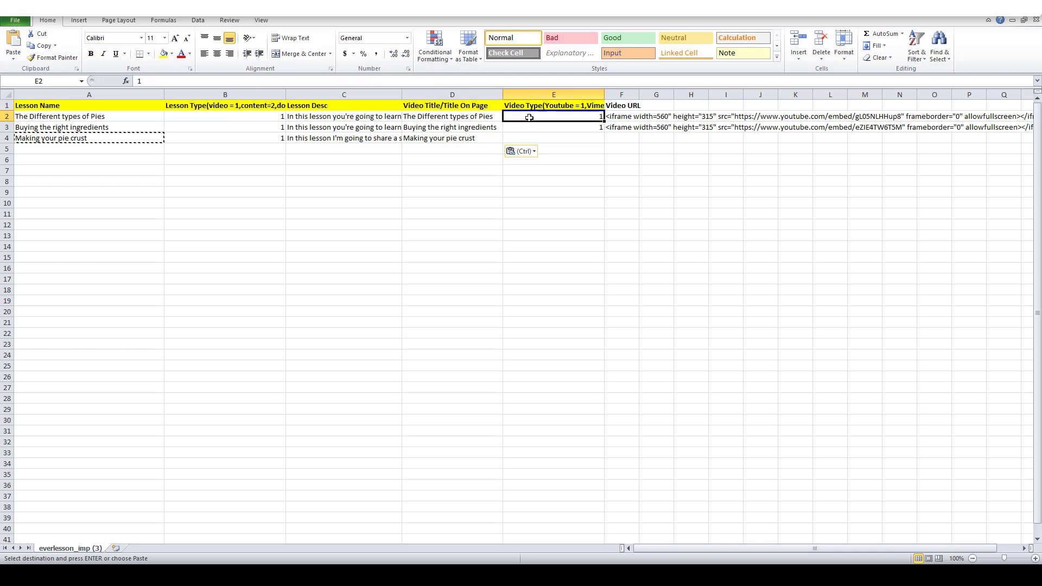
pyautogui.click(556, 131)
pyautogui.click(556, 140)
pyautogui.write('1')
pyautogui.press('Return')
pyautogui.click(622, 180)
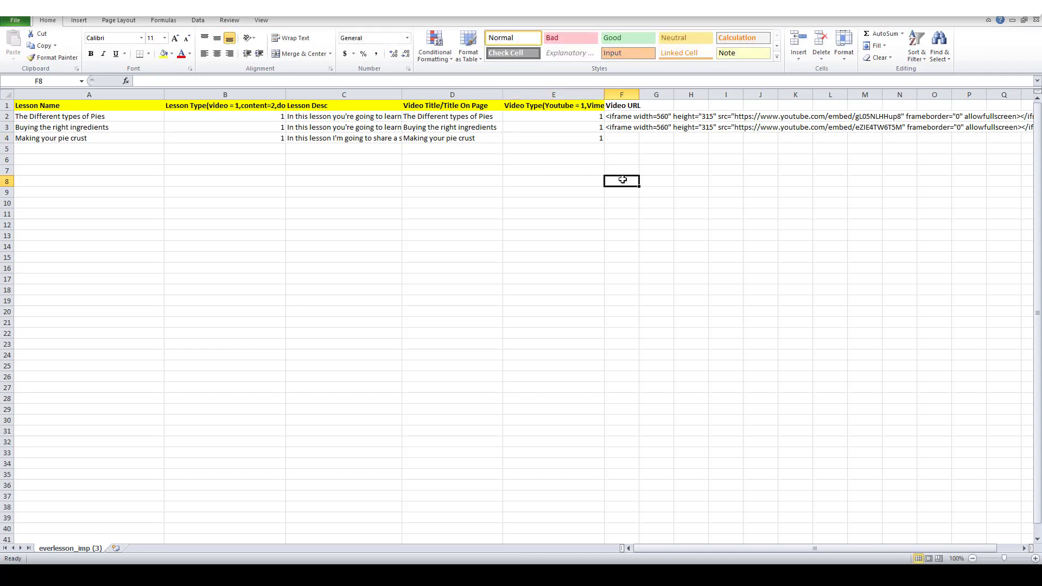
pyautogui.click(619, 118)
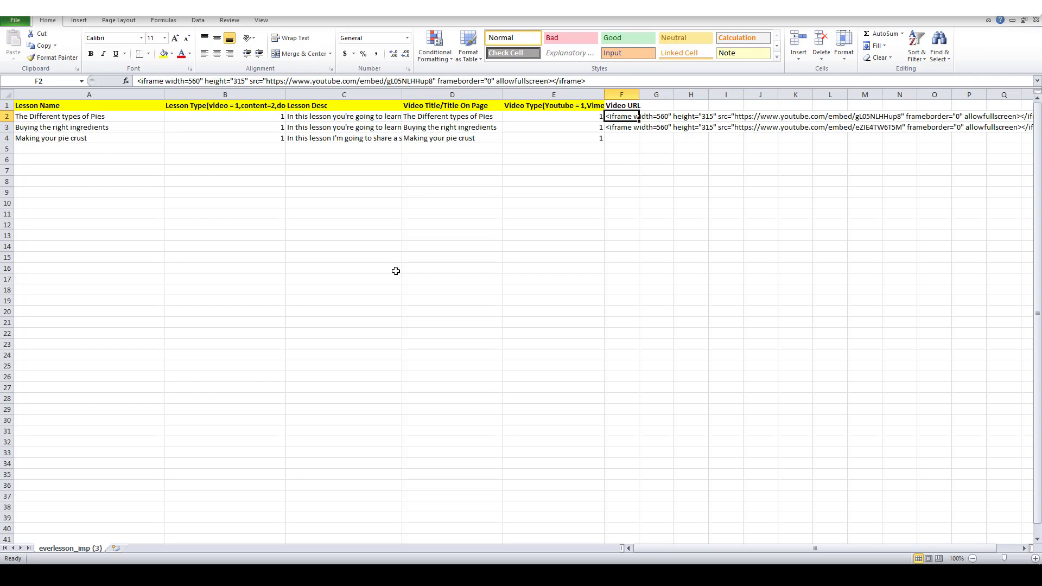
pyautogui.click(572, 105)
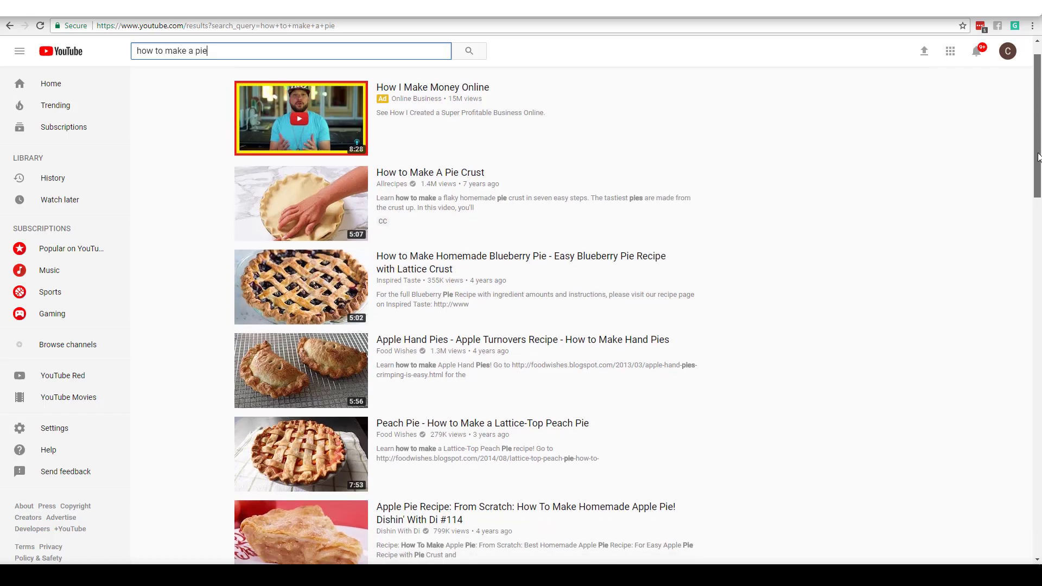
# Step: Play the Easy Blueberry Pie Recipe with Lattice Crust video, skip its ad, and copy its URL
pyautogui.scroll(-2, 1039, 157)
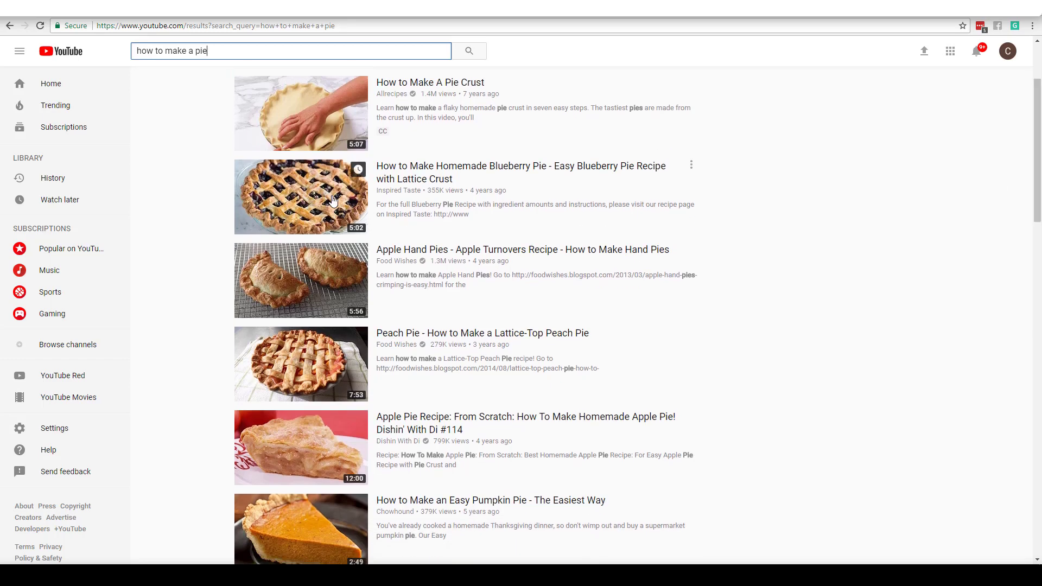
pyautogui.moveTo(314, 209)
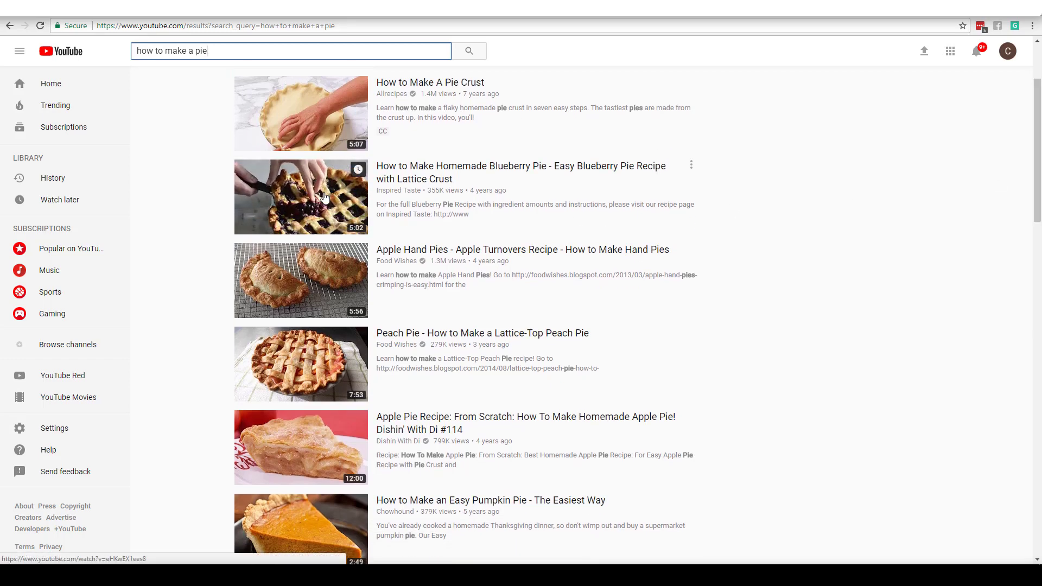
pyautogui.click(318, 219)
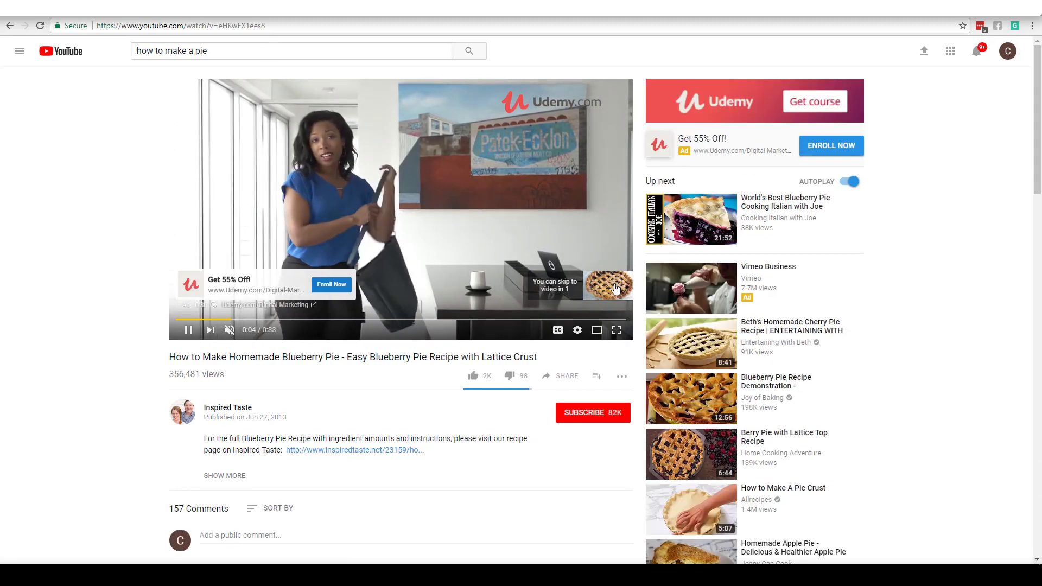
pyautogui.click(605, 285)
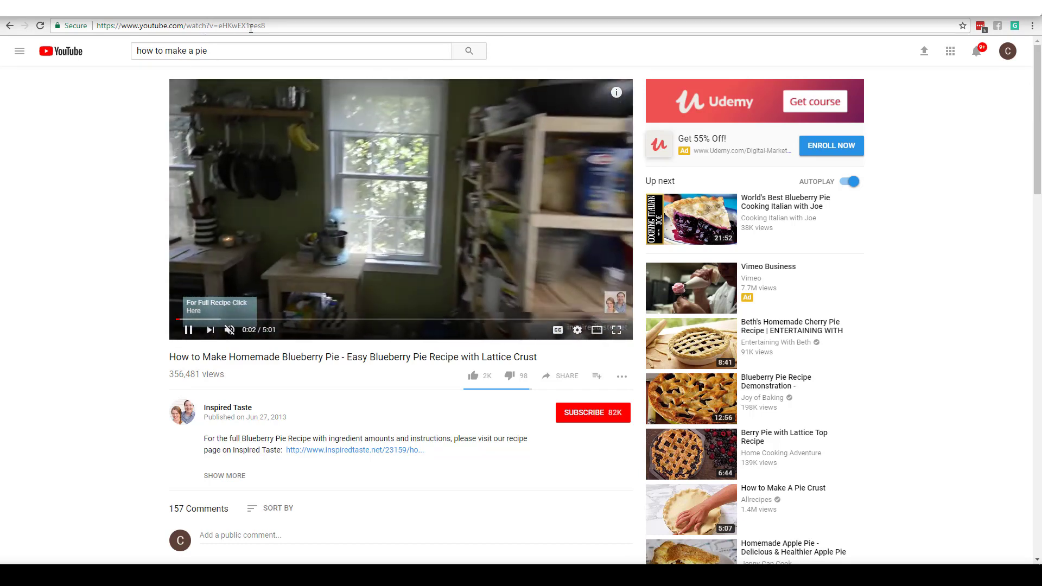
pyautogui.click(252, 26)
pyautogui.hotkey('ctrl', 'c')
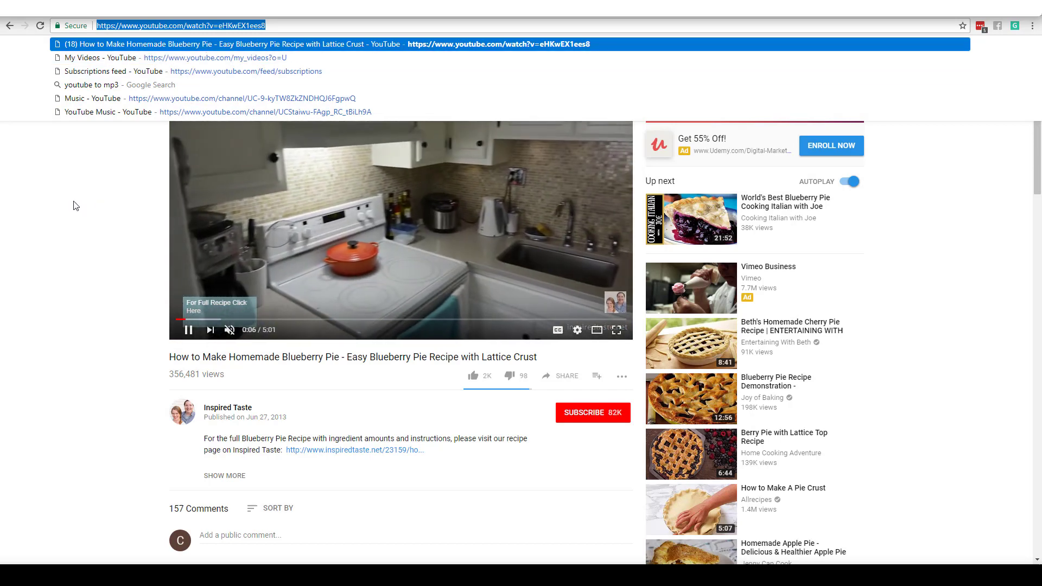
pyautogui.click(207, 319)
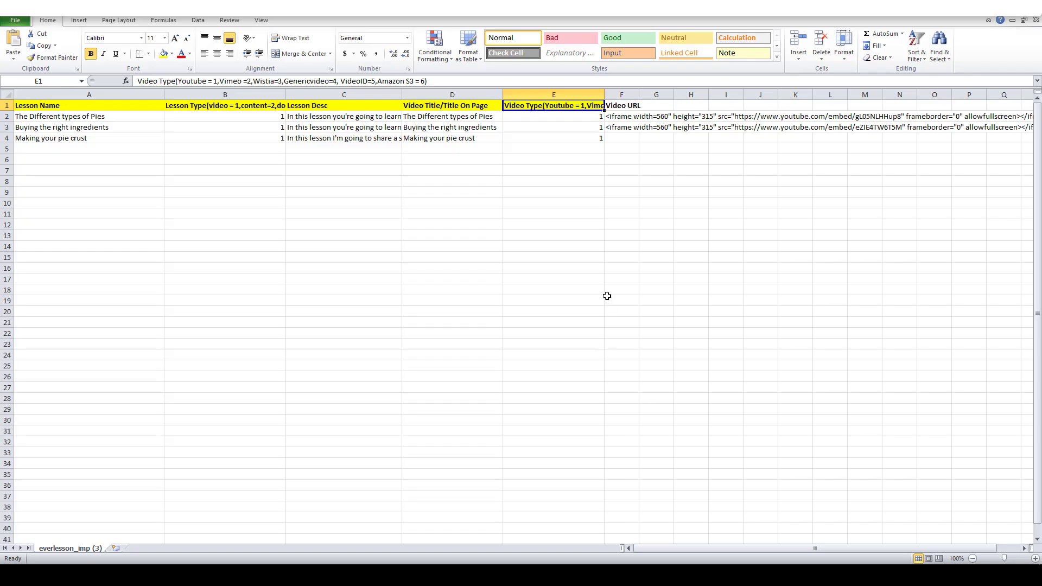
# Step: Paste the blueberry pie YouTube link into F2, F3 and F4, then show the File Info page
pyautogui.click(607, 297)
pyautogui.click(618, 115)
pyautogui.hotkey('ctrl', 'v')
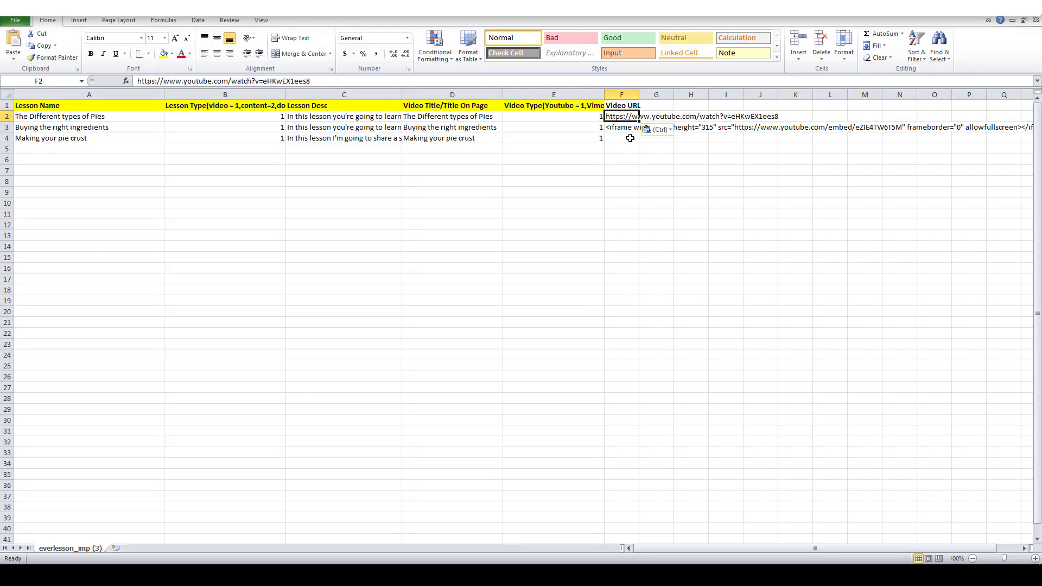
pyautogui.click(633, 129)
pyautogui.hotkey('ctrl', 'v')
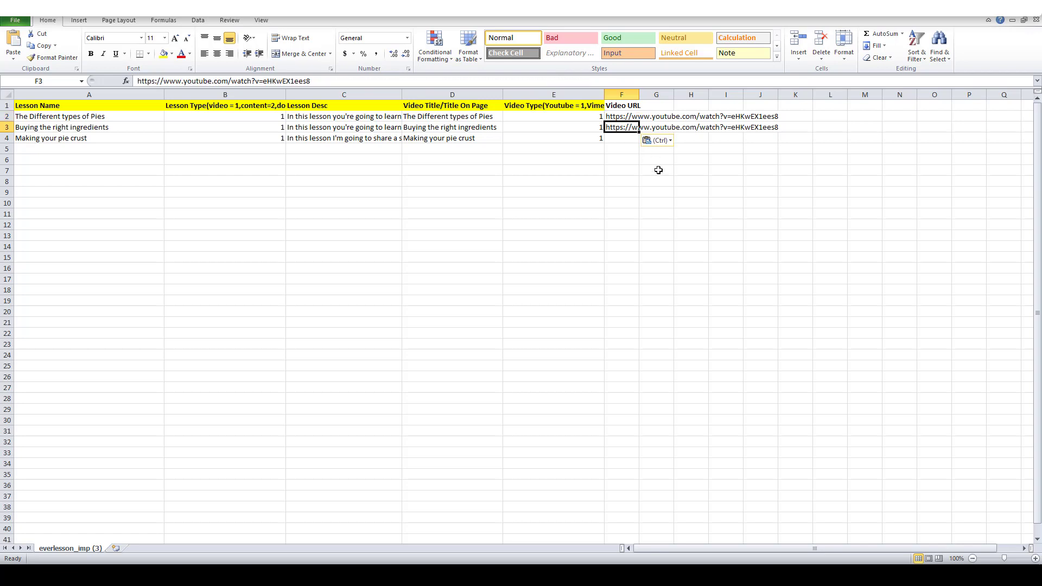
pyautogui.click(628, 140)
pyautogui.hotkey('ctrl', 'v')
pyautogui.click(544, 256)
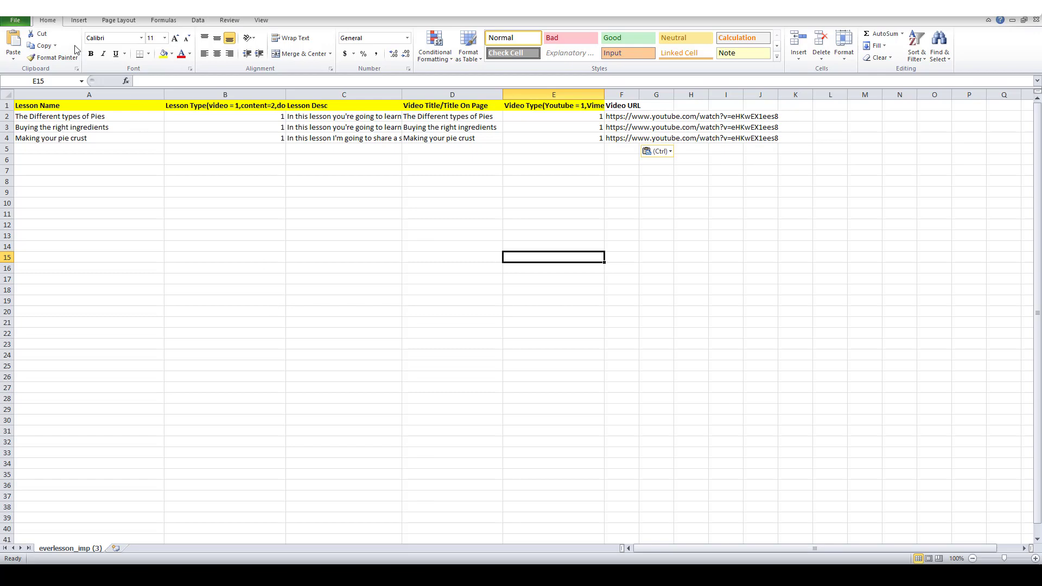
pyautogui.click(15, 20)
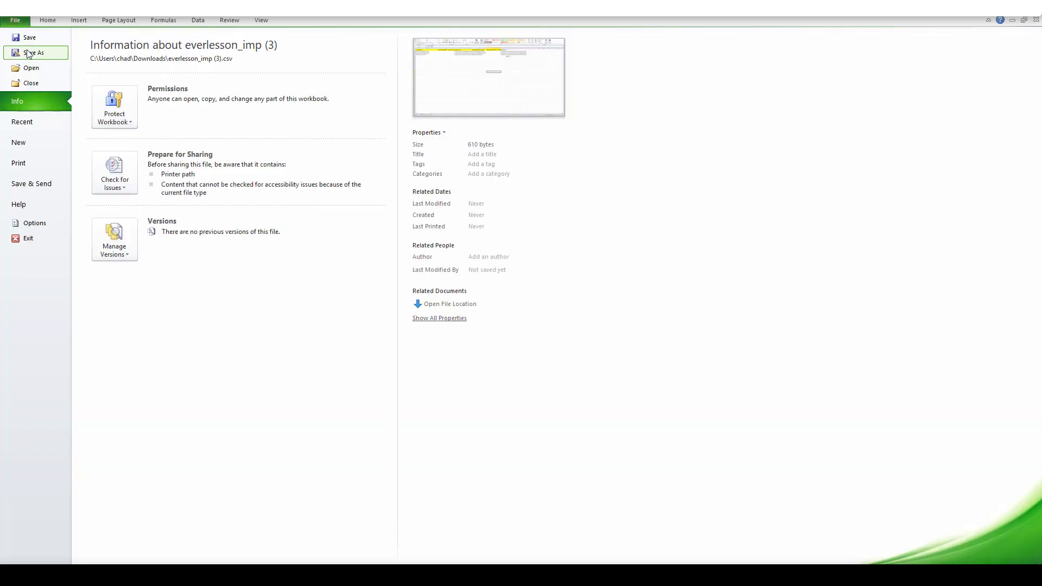
# Step: Save the lesson sheet as pie.csv, keeping the CSV format
pyautogui.click(32, 52)
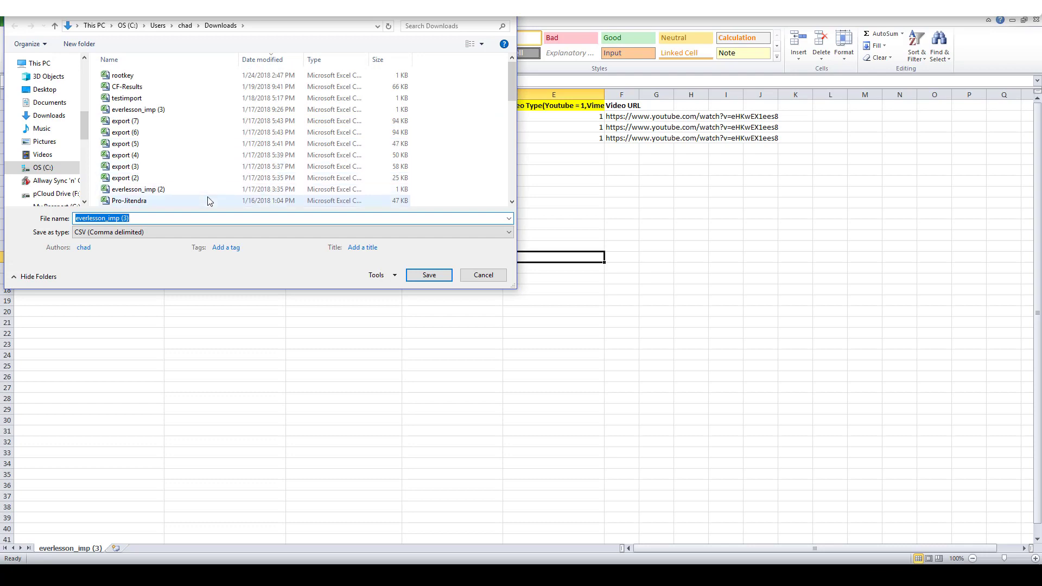
pyautogui.write('pie')
pyautogui.click(424, 281)
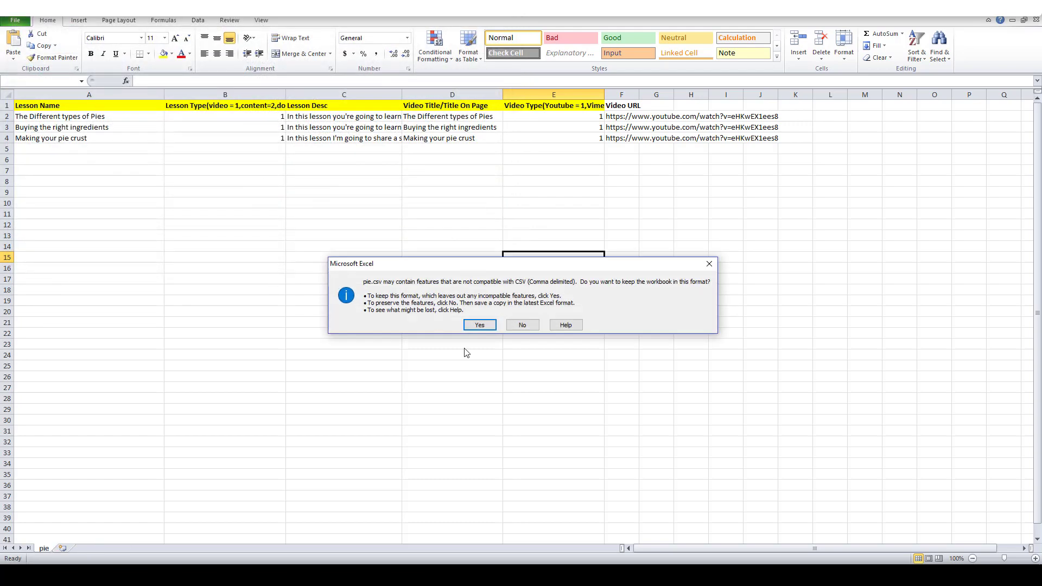
pyautogui.click(480, 324)
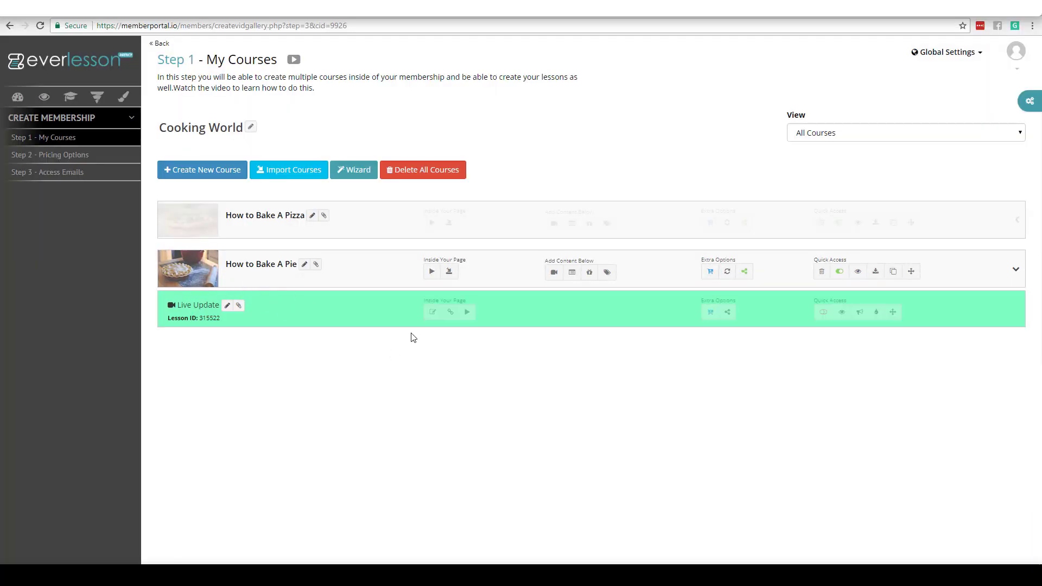
# Step: Import Courses from pie.csv in the Downloads folder and submit the upload
pyautogui.click(876, 271)
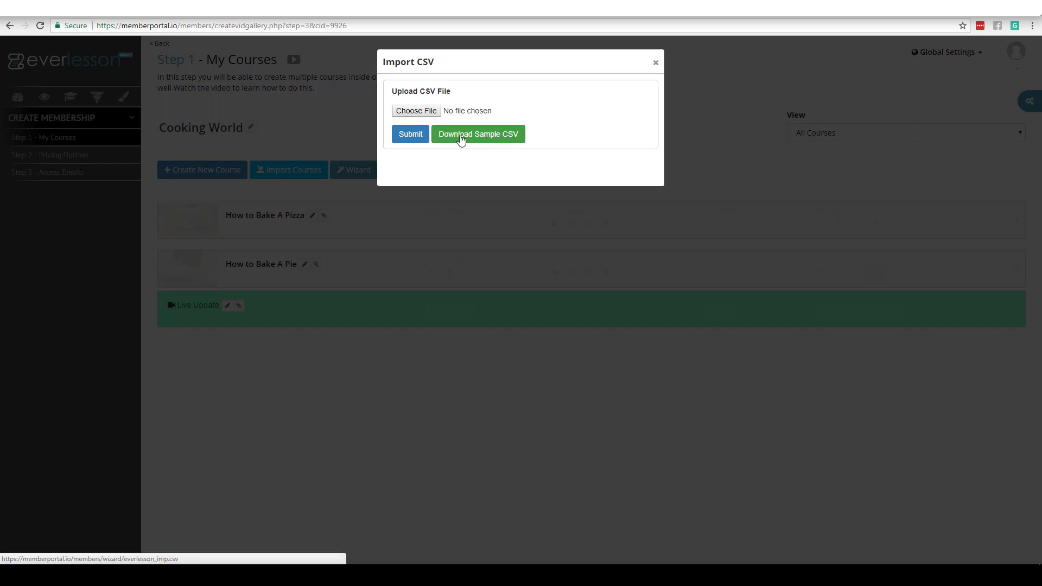
pyautogui.click(425, 113)
pyautogui.click(121, 122)
pyautogui.click(491, 55)
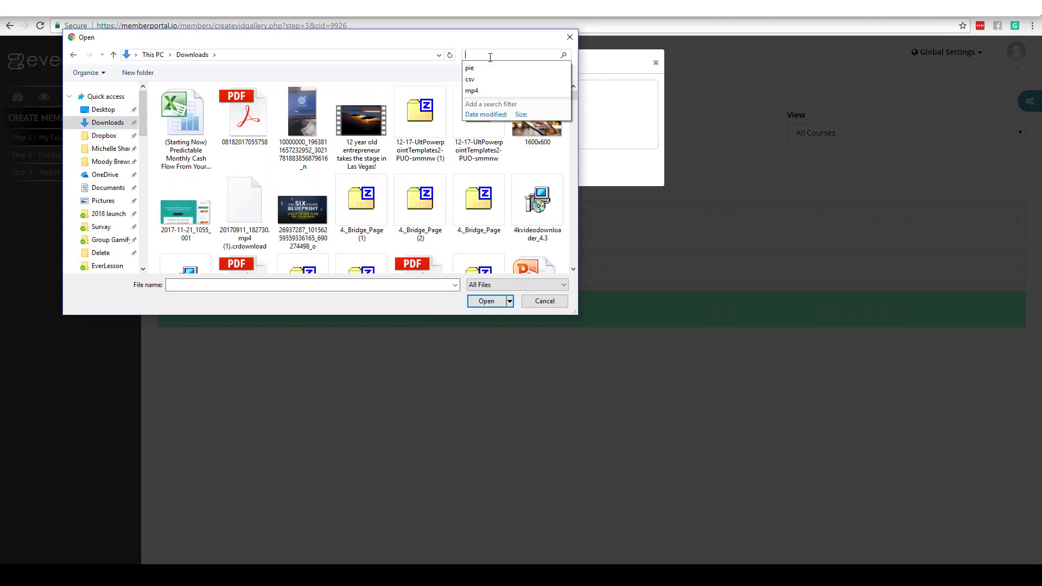
pyautogui.write('pie')
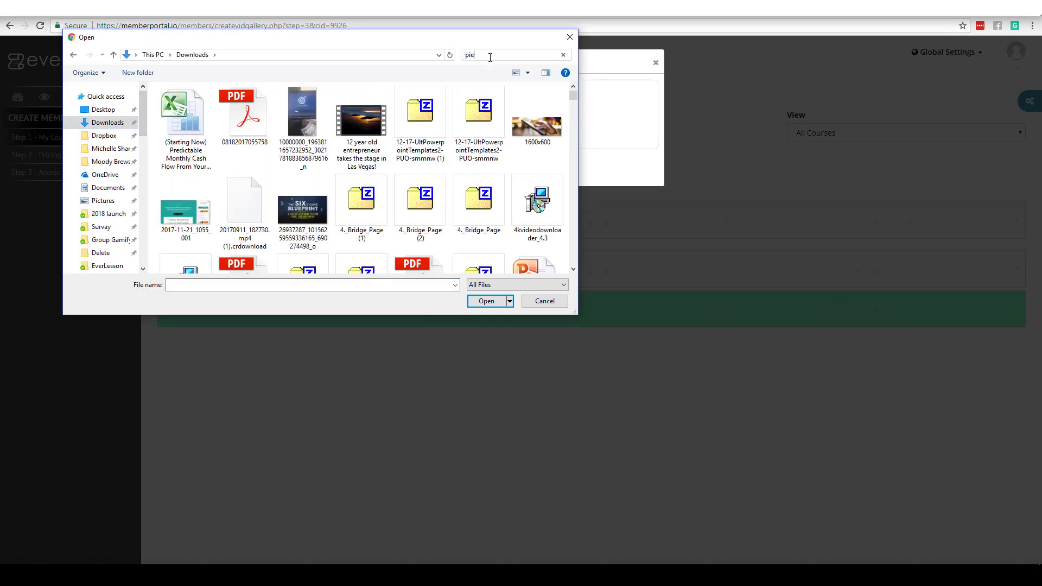
pyautogui.click(187, 124)
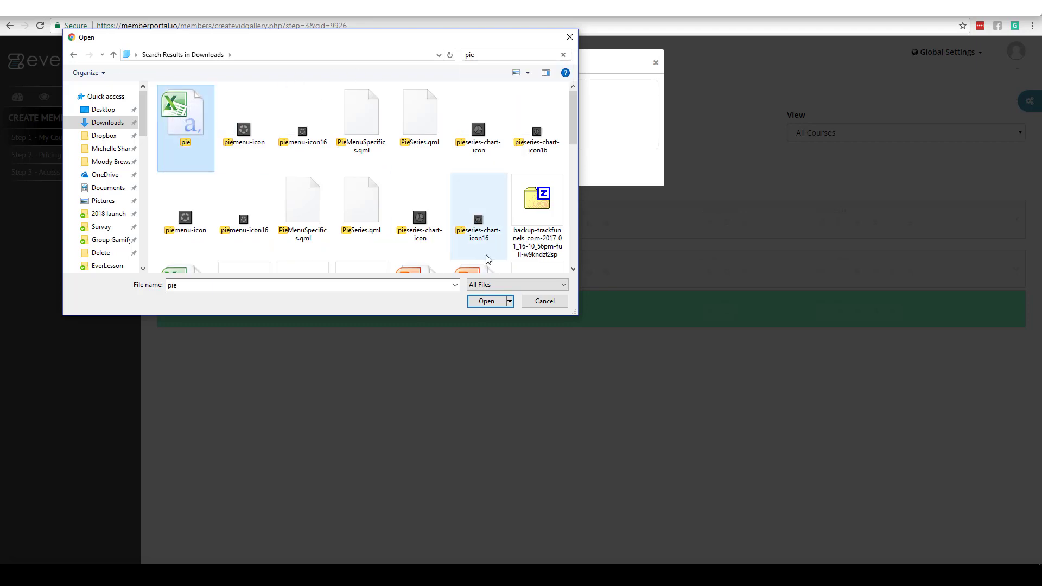
pyautogui.click(483, 302)
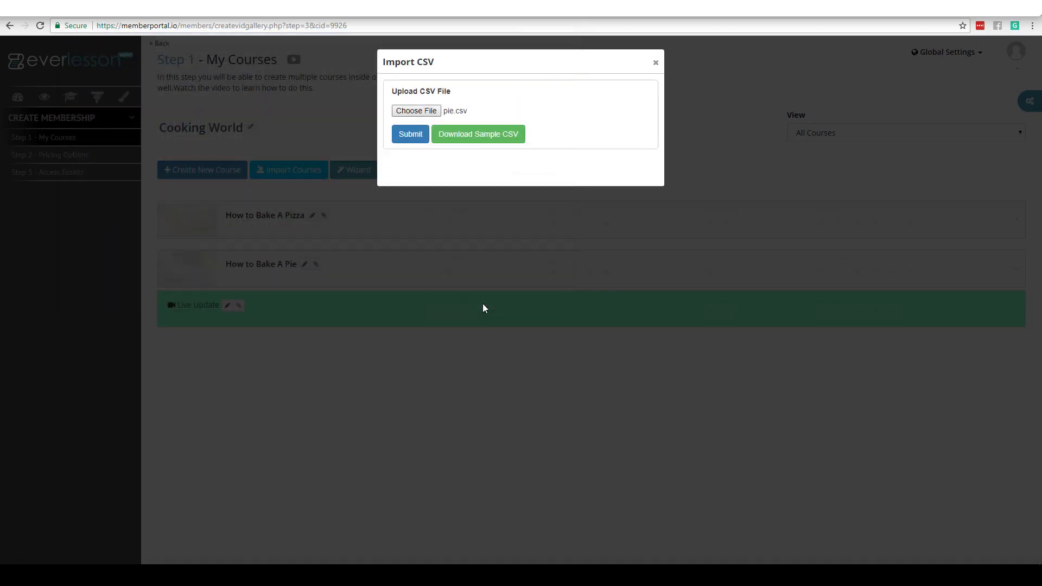
pyautogui.click(412, 137)
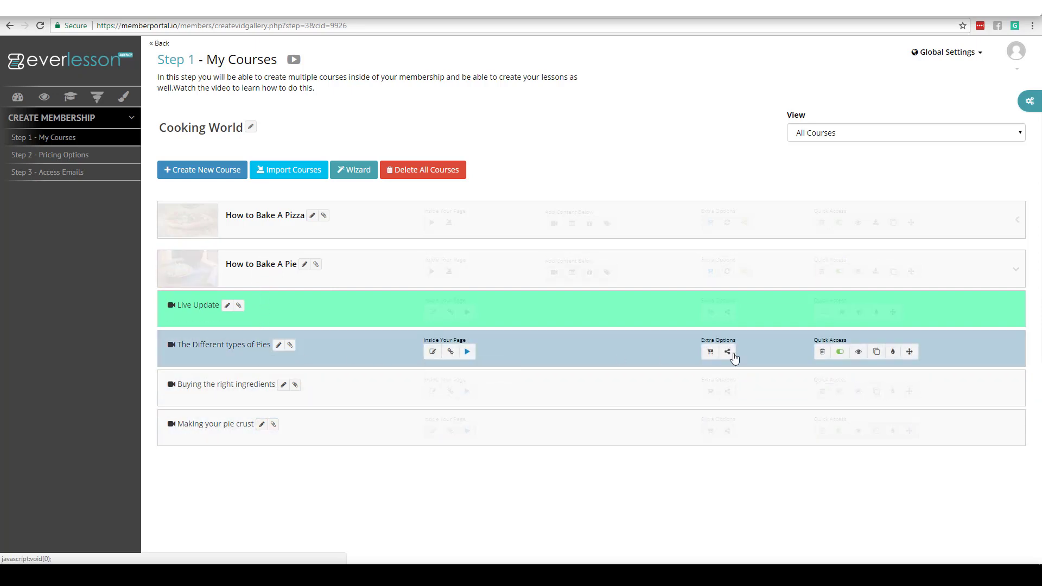
pyautogui.click(856, 353)
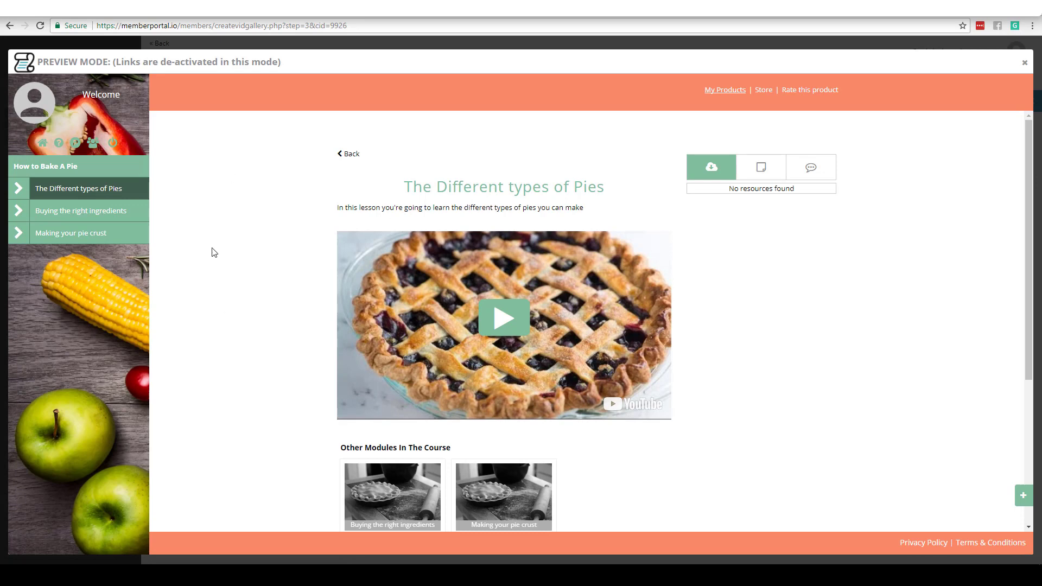
pyautogui.moveTo(1031, 139); pyautogui.dragTo(1017, 214)
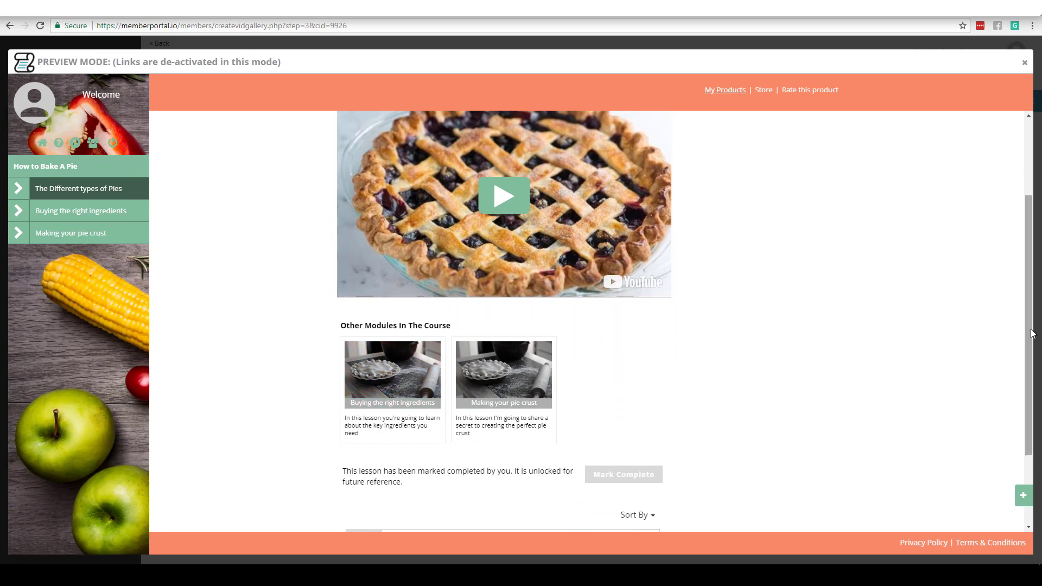
pyautogui.moveTo(1031, 335); pyautogui.dragTo(1031, 258)
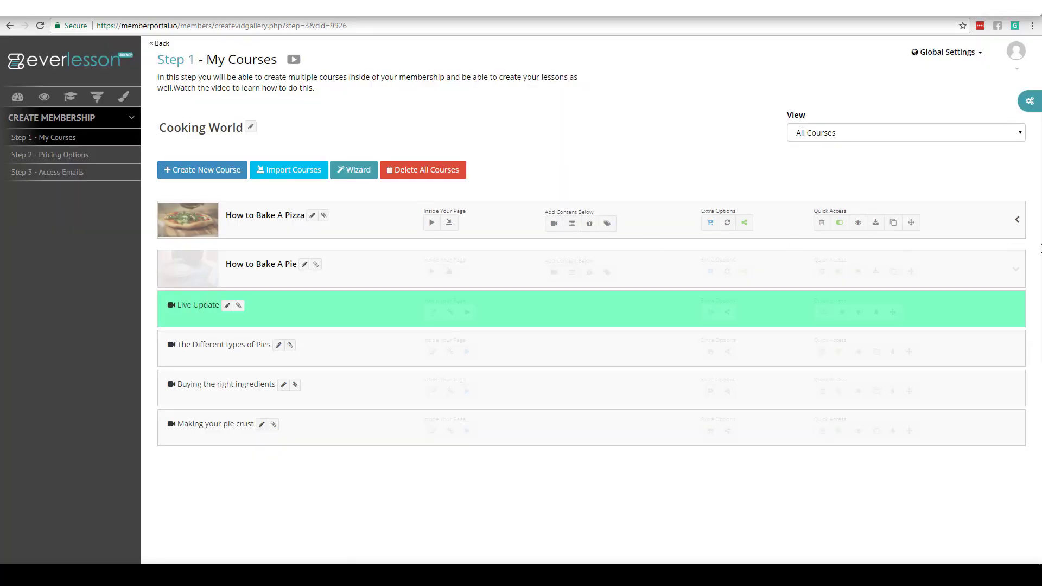
# Step: Collapse the How to Bake A Pie lesson rows, then enter and exit the Wizard
pyautogui.click(1013, 270)
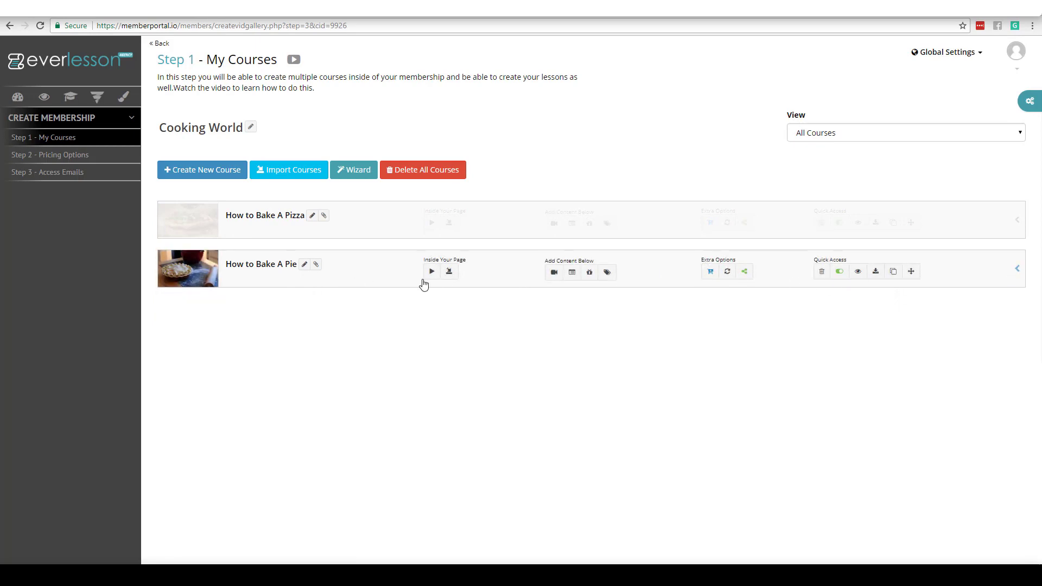
pyautogui.click(355, 174)
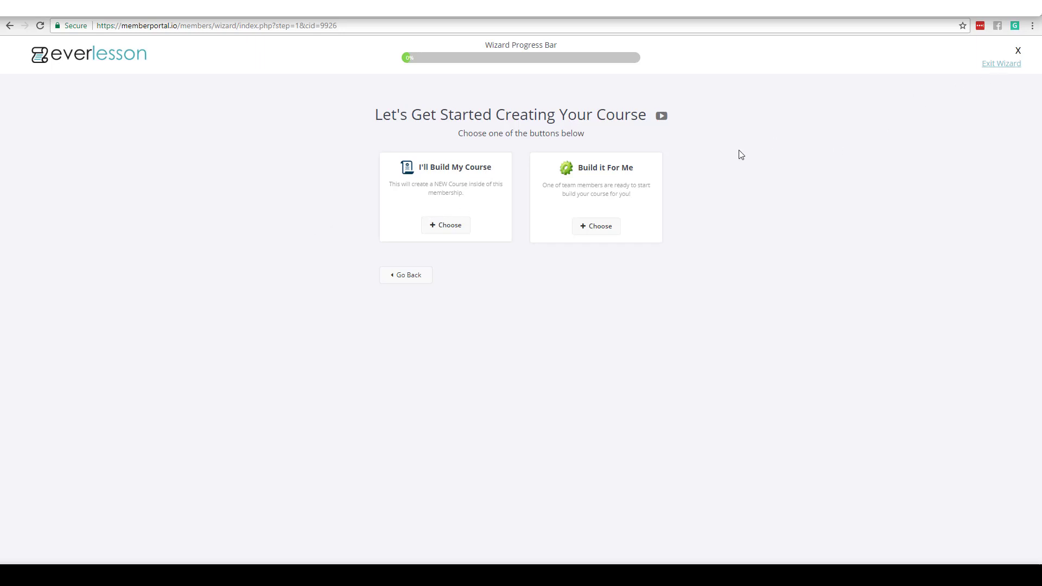
pyautogui.click(1008, 66)
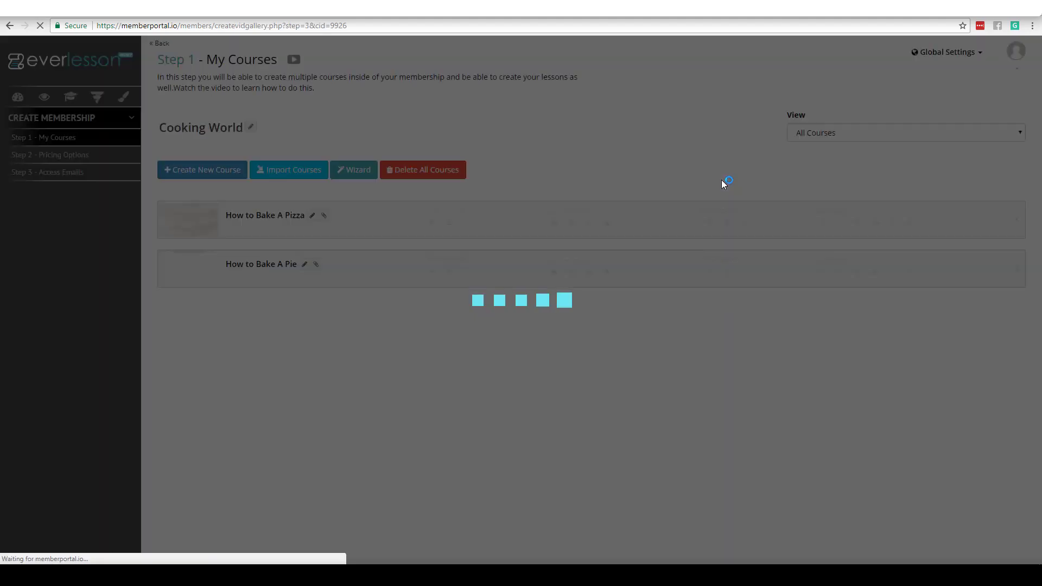